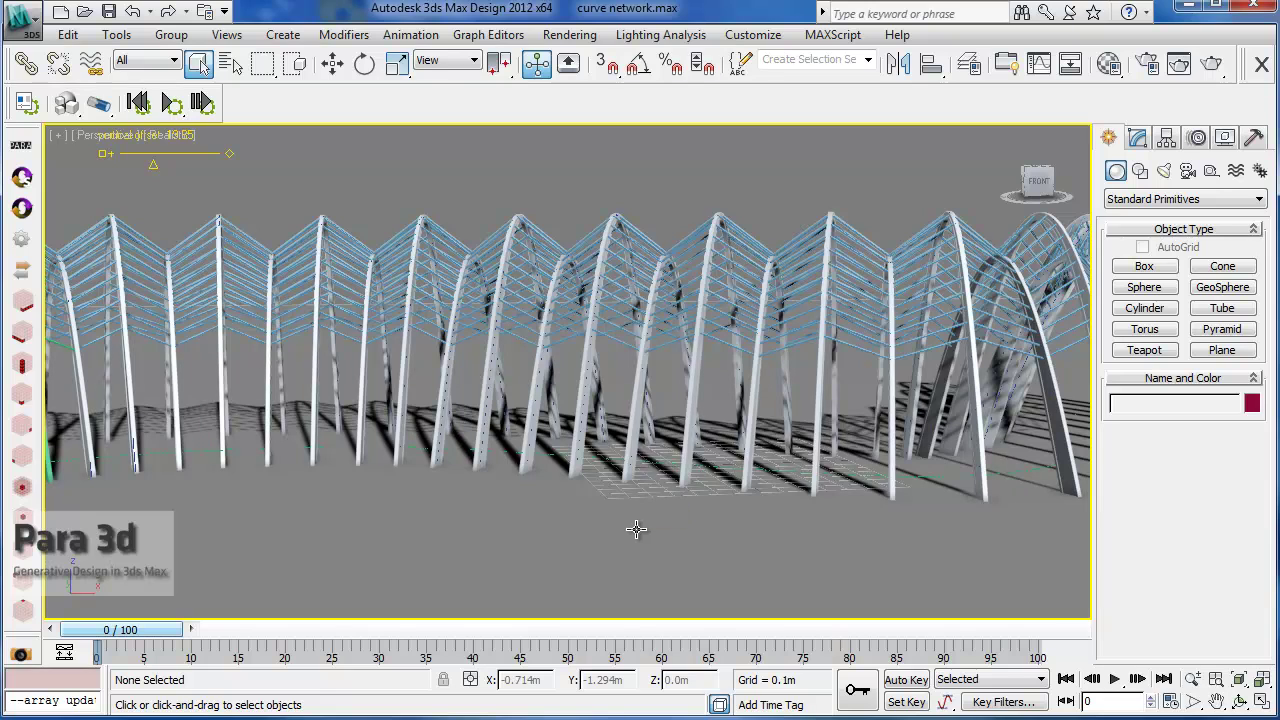
Select the path line Line001 running beneath the arches and start editing its vertices
{"action": "middle_click_drag", "start_coordinate": [574, 498], "coordinate": [664, 517], "text": "alt"}
{"action": "scroll", "coordinate": [668, 486], "scroll_direction": "down", "scroll_amount": 3}
{"action": "left_click", "coordinate": [741, 439]}
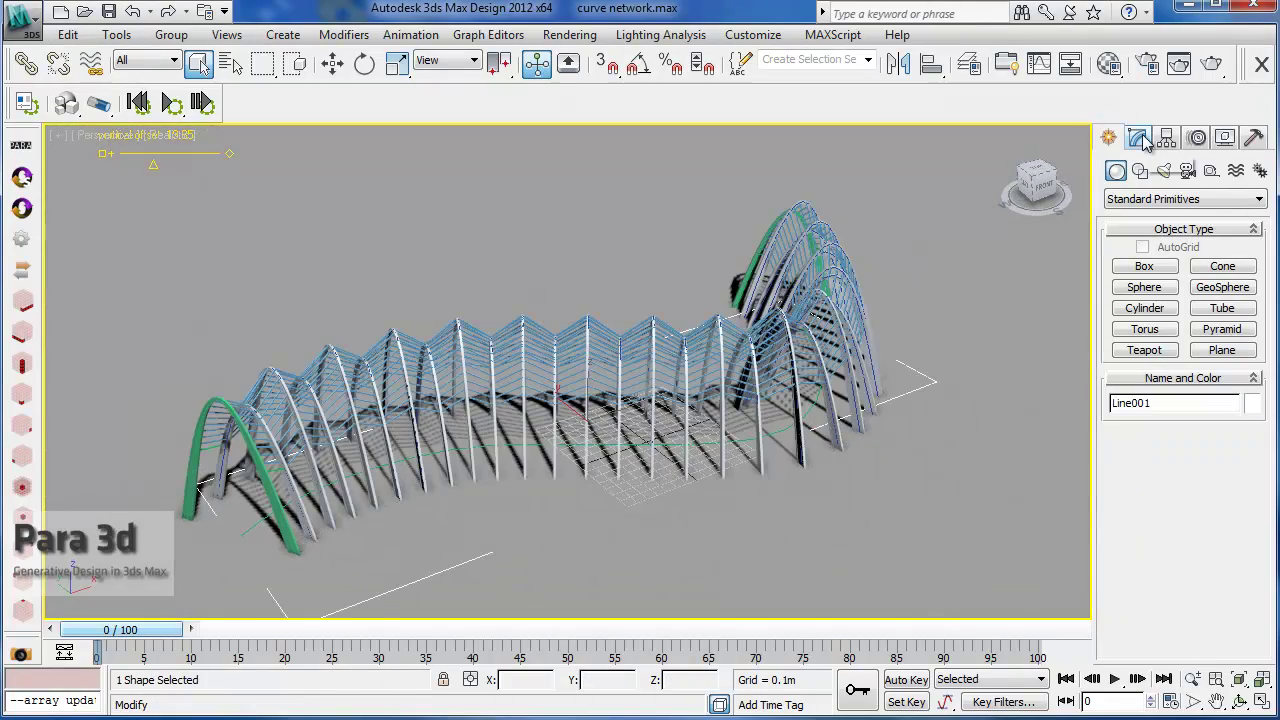
{"action": "left_click", "coordinate": [1140, 139]}
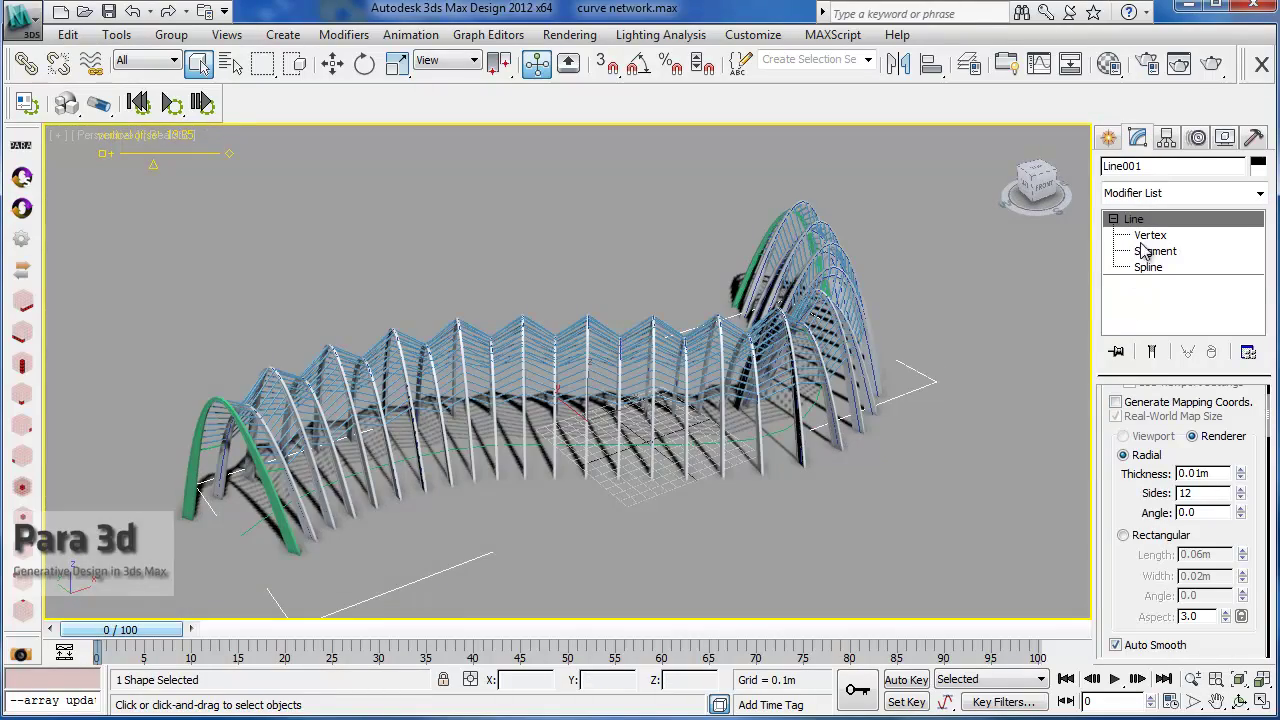
{"action": "left_click", "coordinate": [1148, 236]}
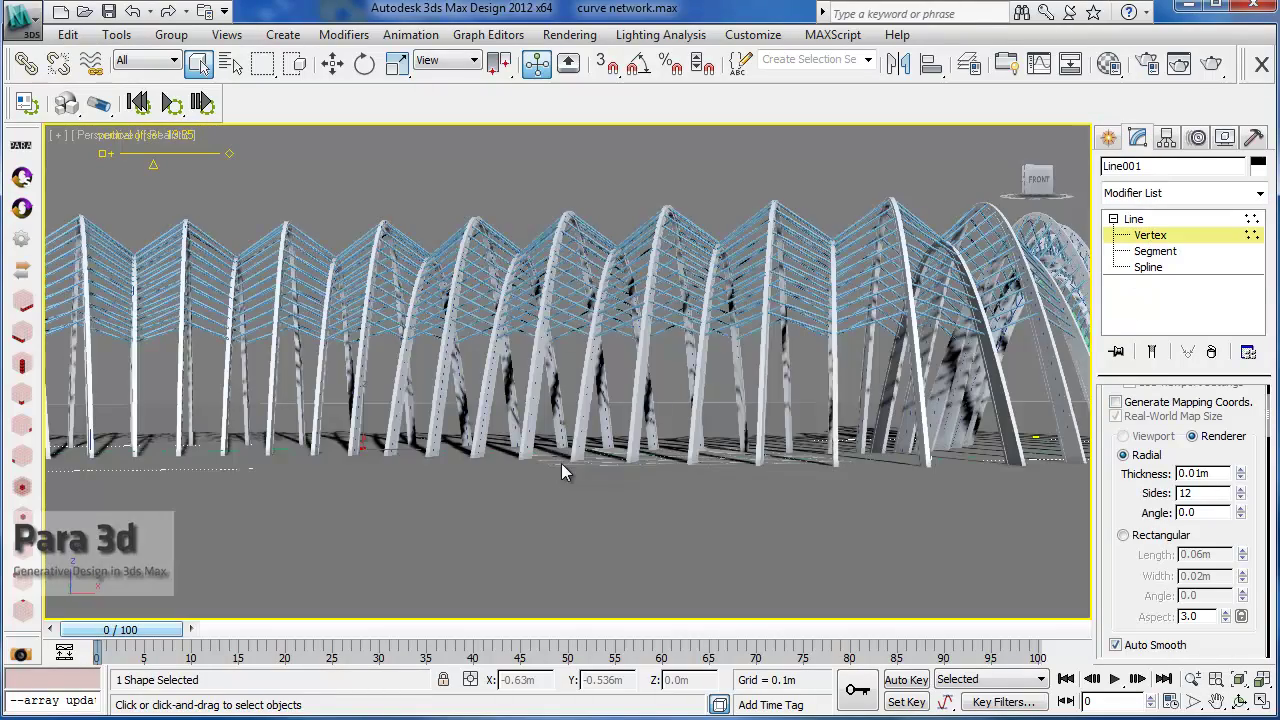
Leave vertex editing and examine the arches and the network of curves connecting them from several distances and angles
{"action": "mouse_move", "coordinate": [561, 463]}
{"action": "middle_mouse_down", "text": "alt"}
{"action": "mouse_move", "coordinate": [561, 474]}
{"action": "mouse_move", "coordinate": [529, 474]}
{"action": "mouse_move", "coordinate": [582, 474]}
{"action": "mouse_move", "coordinate": [524, 487]}
{"action": "mouse_move", "coordinate": [483, 457]}
{"action": "mouse_move", "coordinate": [461, 463]}
{"action": "mouse_move", "coordinate": [540, 470]}
{"action": "middle_mouse_up", "text": "alt"}
{"action": "scroll", "coordinate": [452, 415], "scroll_direction": "up", "scroll_amount": 3}
{"action": "middle_click_drag", "start_coordinate": [450, 413], "coordinate": [531, 440]}
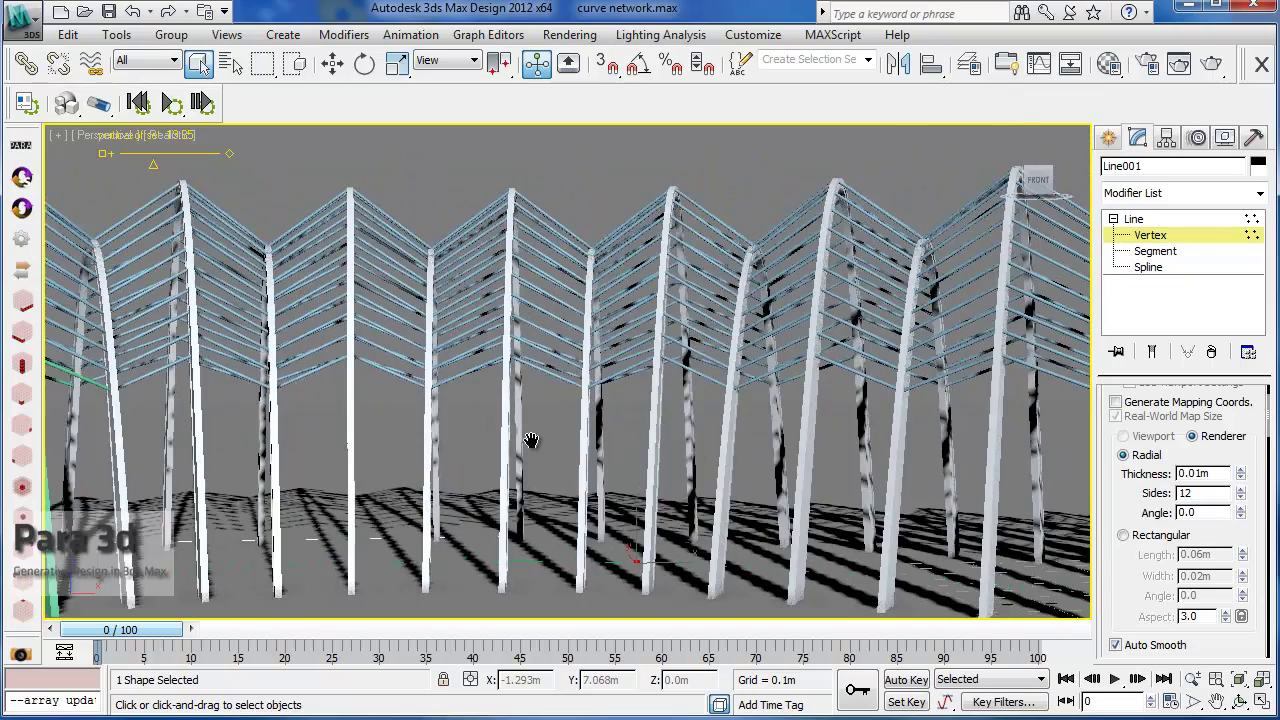
{"action": "scroll", "coordinate": [505, 392], "scroll_direction": "up", "scroll_amount": 3}
{"action": "left_click", "coordinate": [1148, 236]}
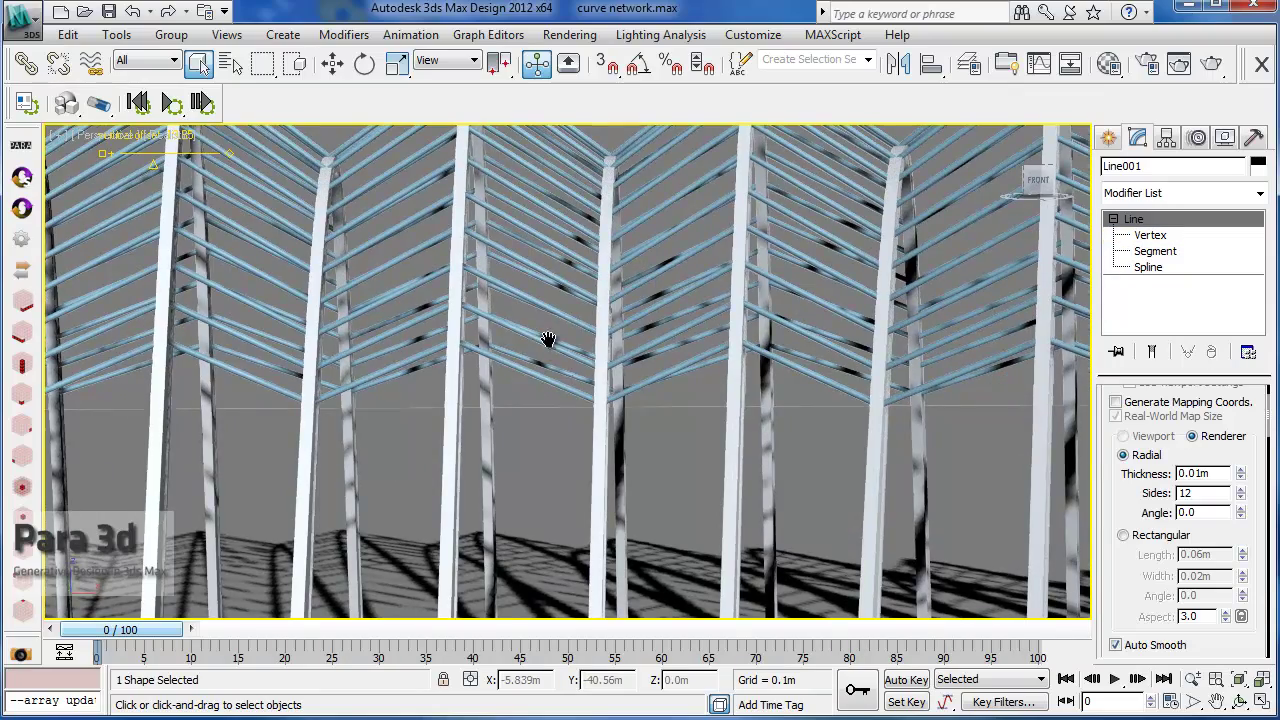
{"action": "middle_click_drag", "start_coordinate": [548, 340], "coordinate": [538, 390], "text": "alt"}
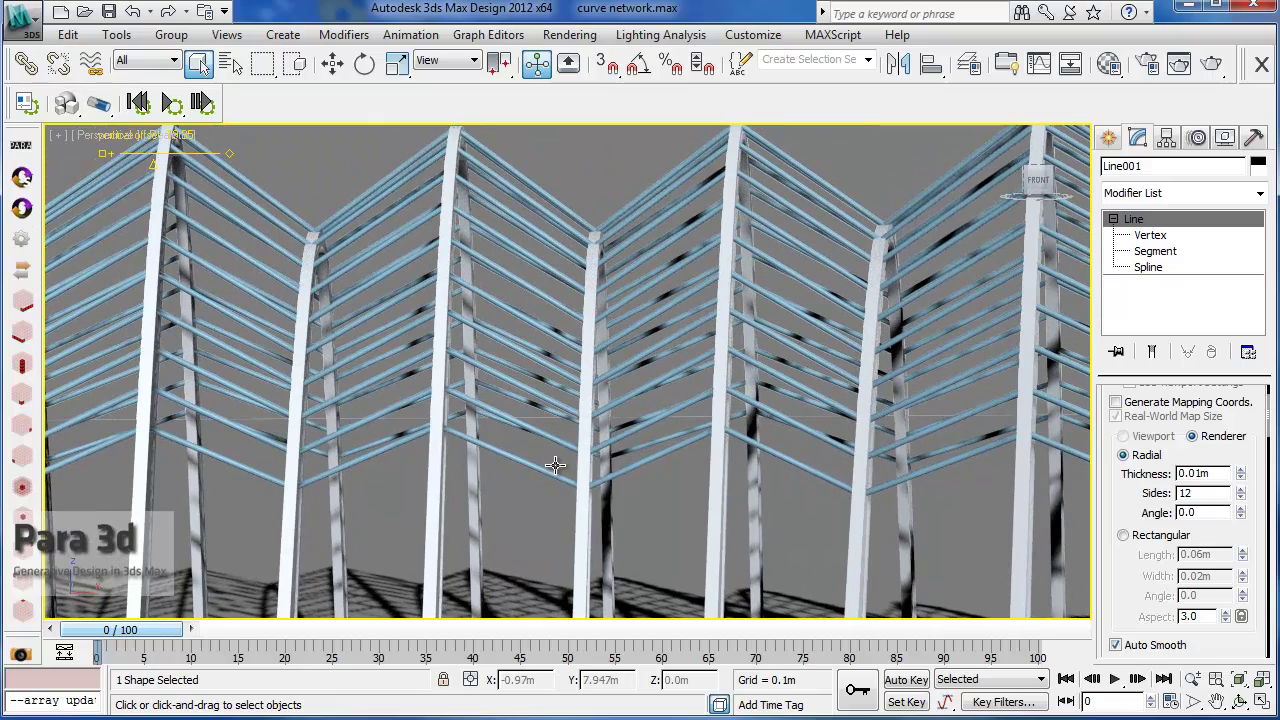
{"action": "scroll", "coordinate": [574, 443], "scroll_direction": "down", "scroll_amount": 3}
{"action": "middle_click_drag", "start_coordinate": [574, 443], "coordinate": [692, 411], "text": "alt"}
{"action": "scroll", "coordinate": [576, 462], "scroll_direction": "down", "scroll_amount": 1}
{"action": "scroll", "coordinate": [675, 475], "scroll_direction": "down", "scroll_amount": 3}
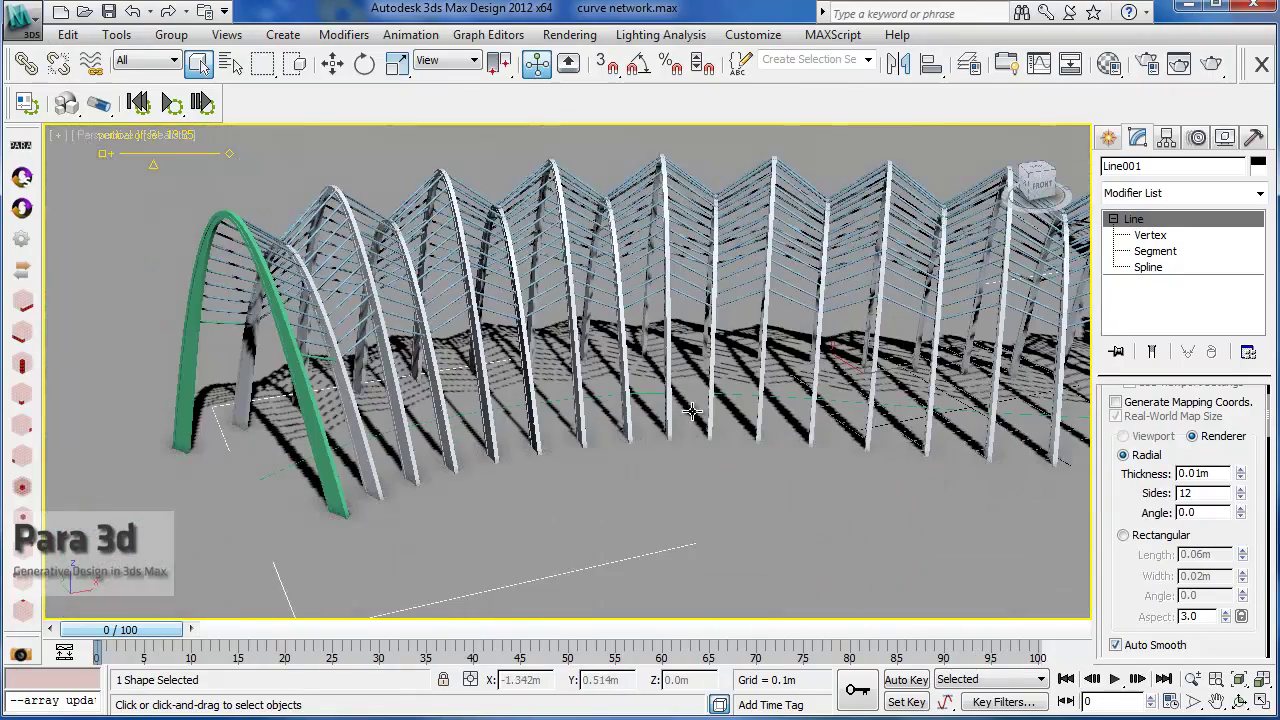
Move the middle vertex of the path line to about X -1.49 m, Y -0.629 m and leave vertex editing
{"action": "left_click", "coordinate": [1143, 238]}
{"action": "middle_click_drag", "start_coordinate": [594, 440], "coordinate": [511, 489]}
{"action": "scroll", "coordinate": [542, 439], "scroll_direction": "down", "scroll_amount": 4}
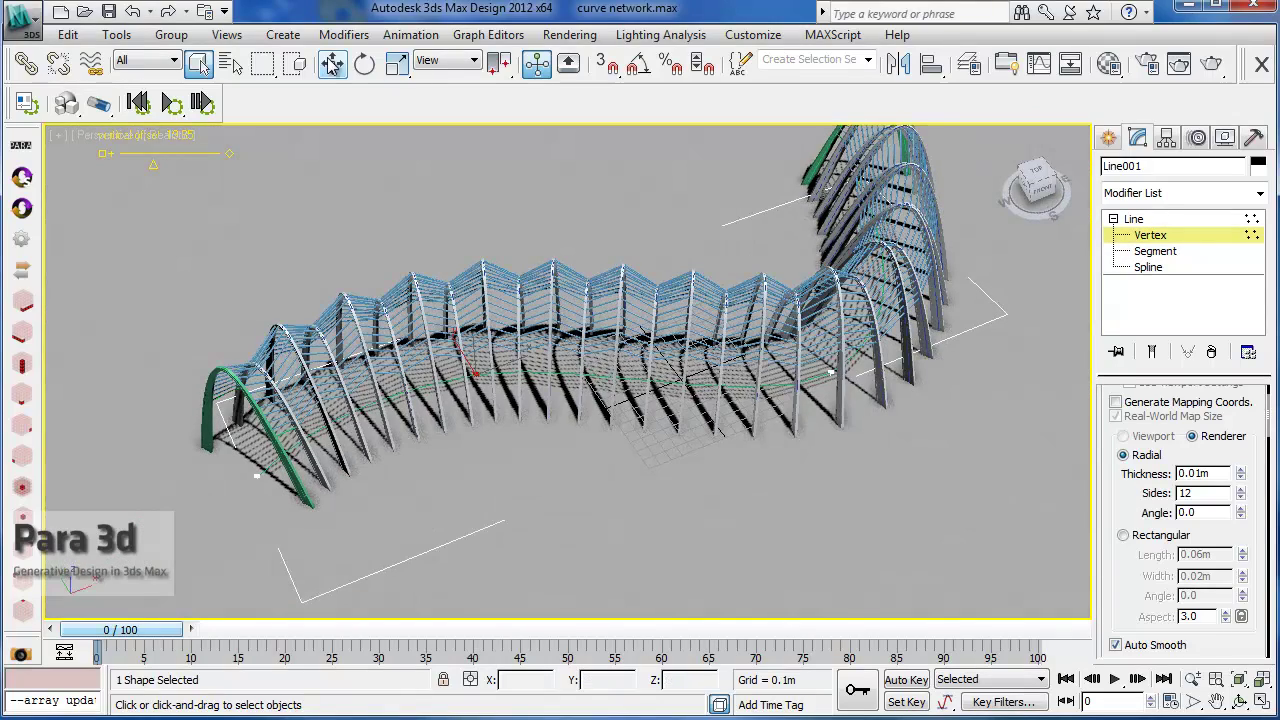
{"action": "left_click", "coordinate": [452, 360]}
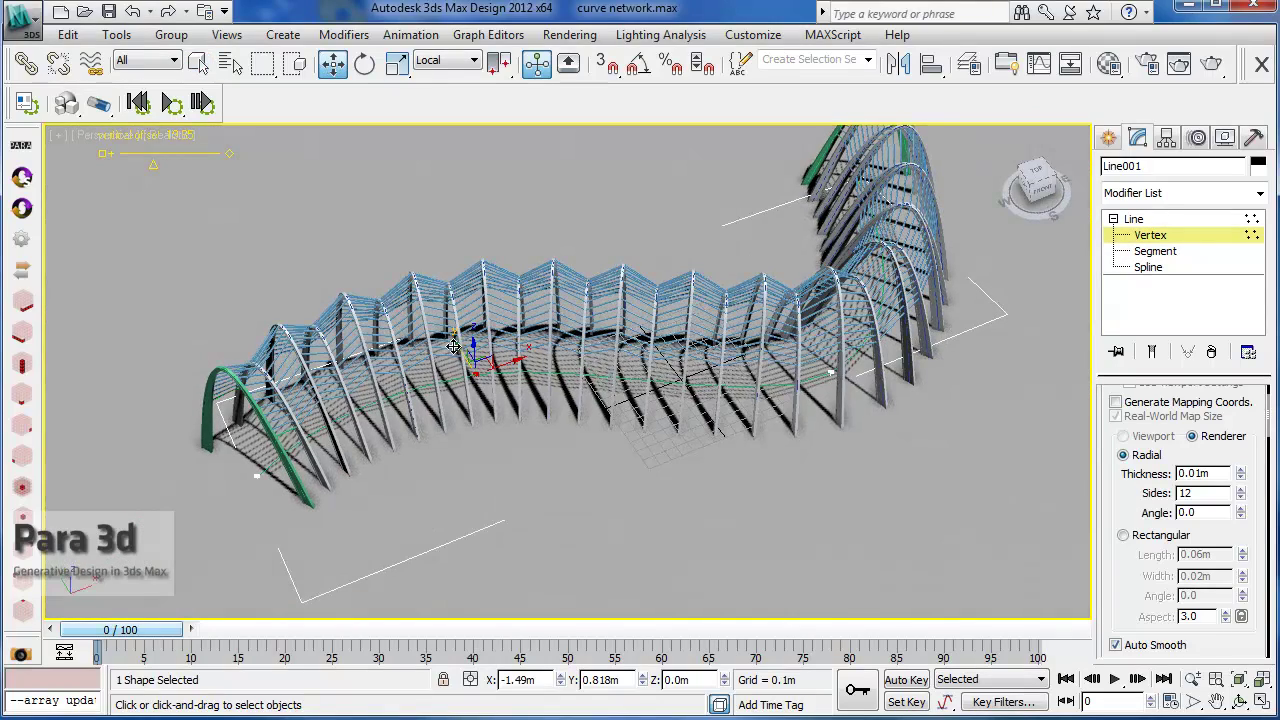
{"action": "left_click_drag", "start_coordinate": [453, 346], "coordinate": [537, 480]}
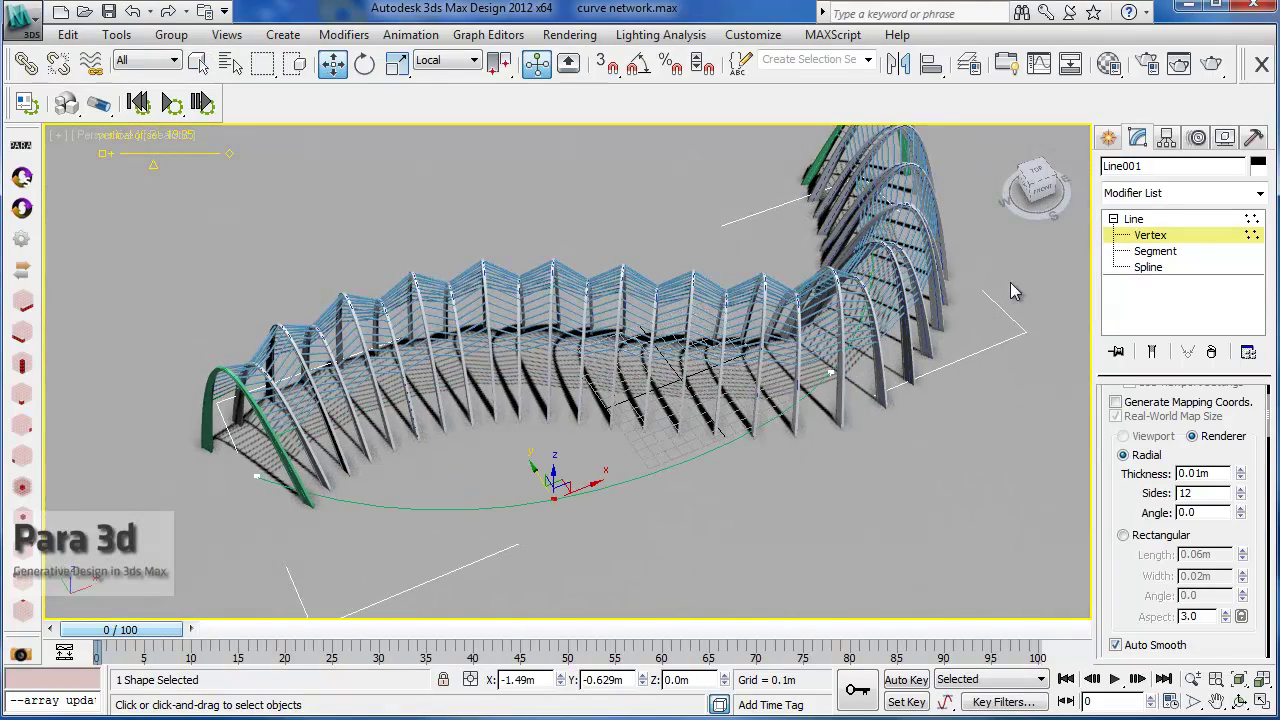
{"action": "left_click", "coordinate": [1146, 240]}
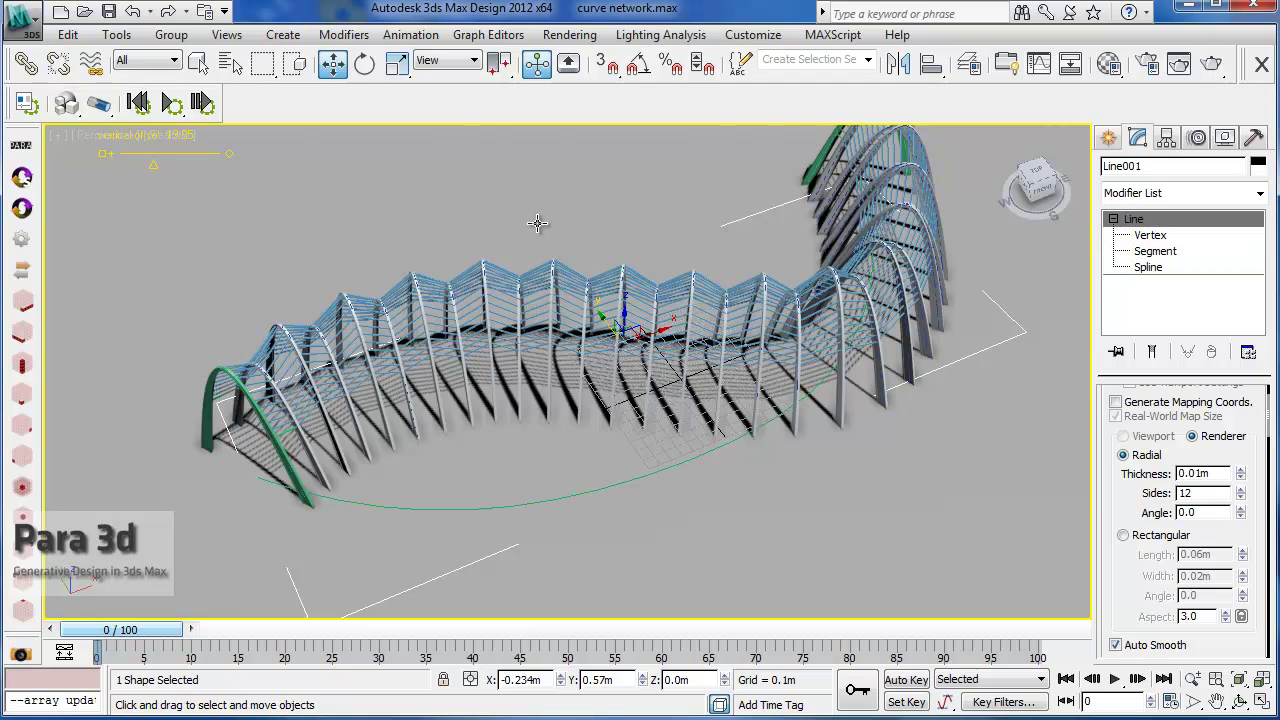
Deselect the path line and update all parametric arrays and objects in the entire scene
{"action": "left_click", "coordinate": [537, 222]}
{"action": "left_click", "coordinate": [22, 207]}
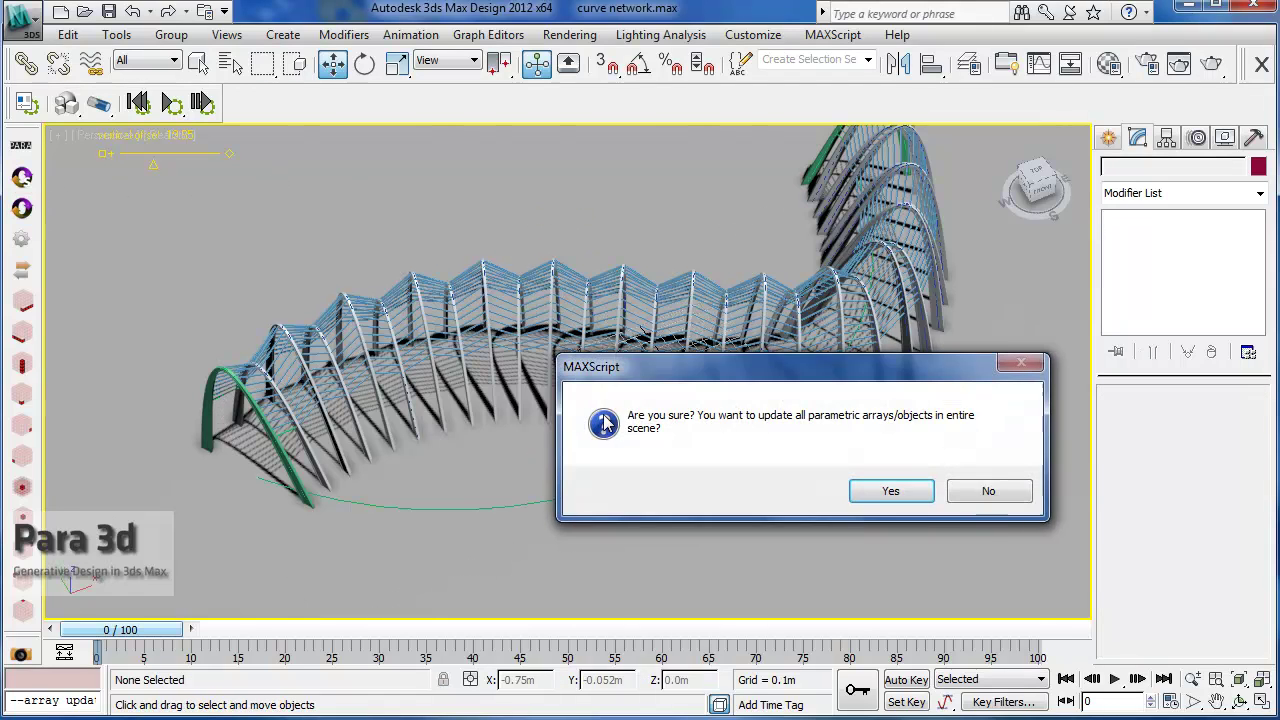
{"action": "left_click", "coordinate": [889, 491]}
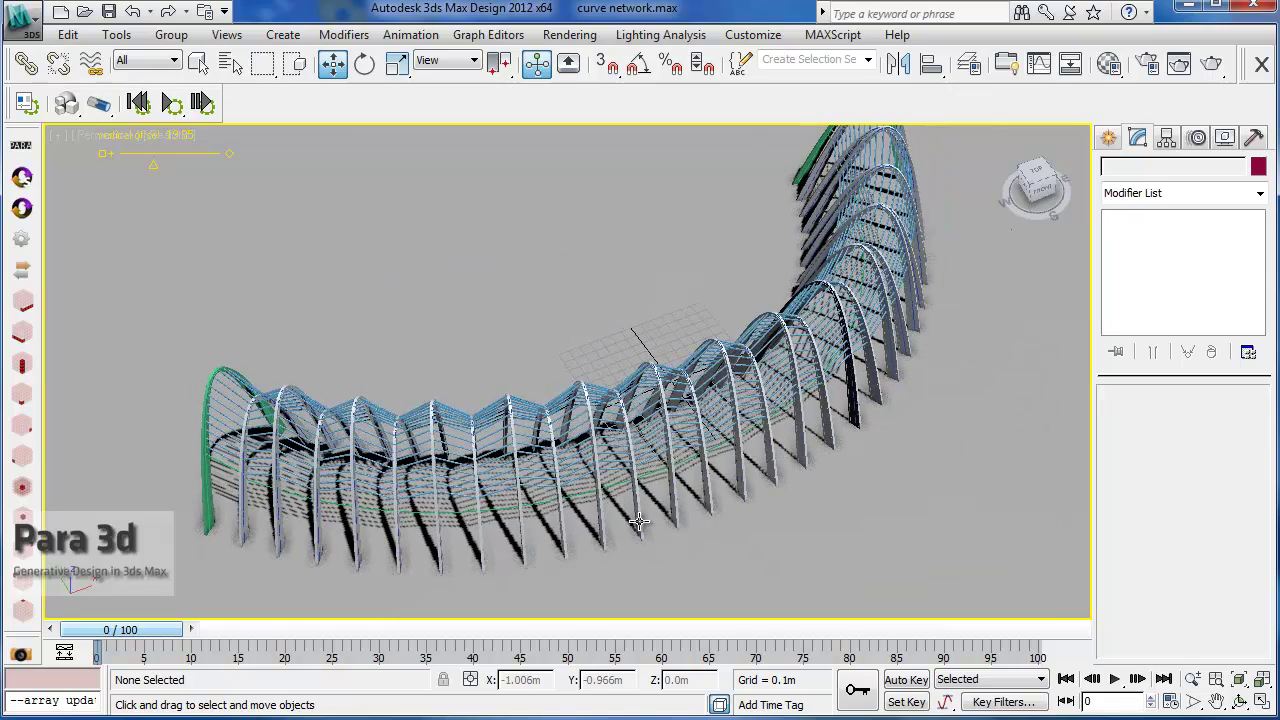
Raise the vertical offset slider to about 40 and update all parametric arrays in the scene
{"action": "middle_click_drag", "start_coordinate": [643, 521], "coordinate": [631, 445], "text": "alt"}
{"action": "scroll", "coordinate": [631, 443], "scroll_direction": "up", "scroll_amount": 4}
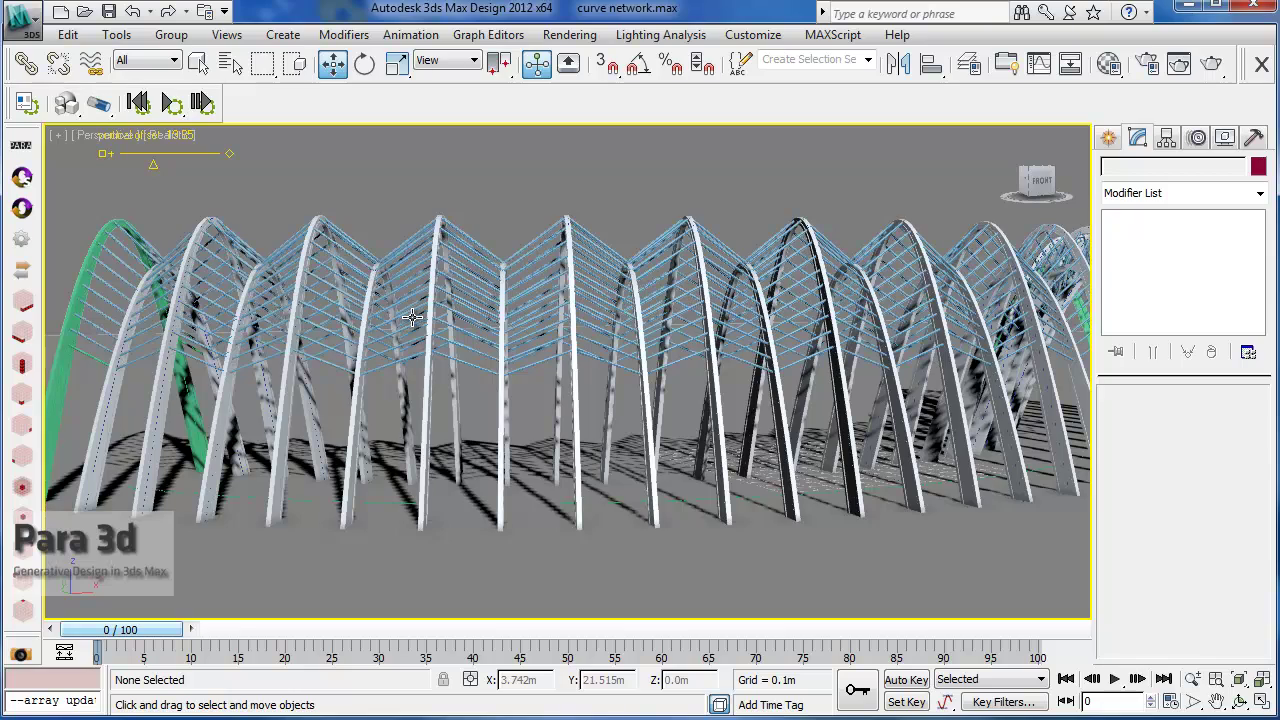
{"action": "mouse_move", "coordinate": [462, 335]}
{"action": "middle_mouse_down"}
{"action": "mouse_move", "coordinate": [404, 326]}
{"action": "mouse_move", "coordinate": [480, 340]}
{"action": "middle_mouse_up"}
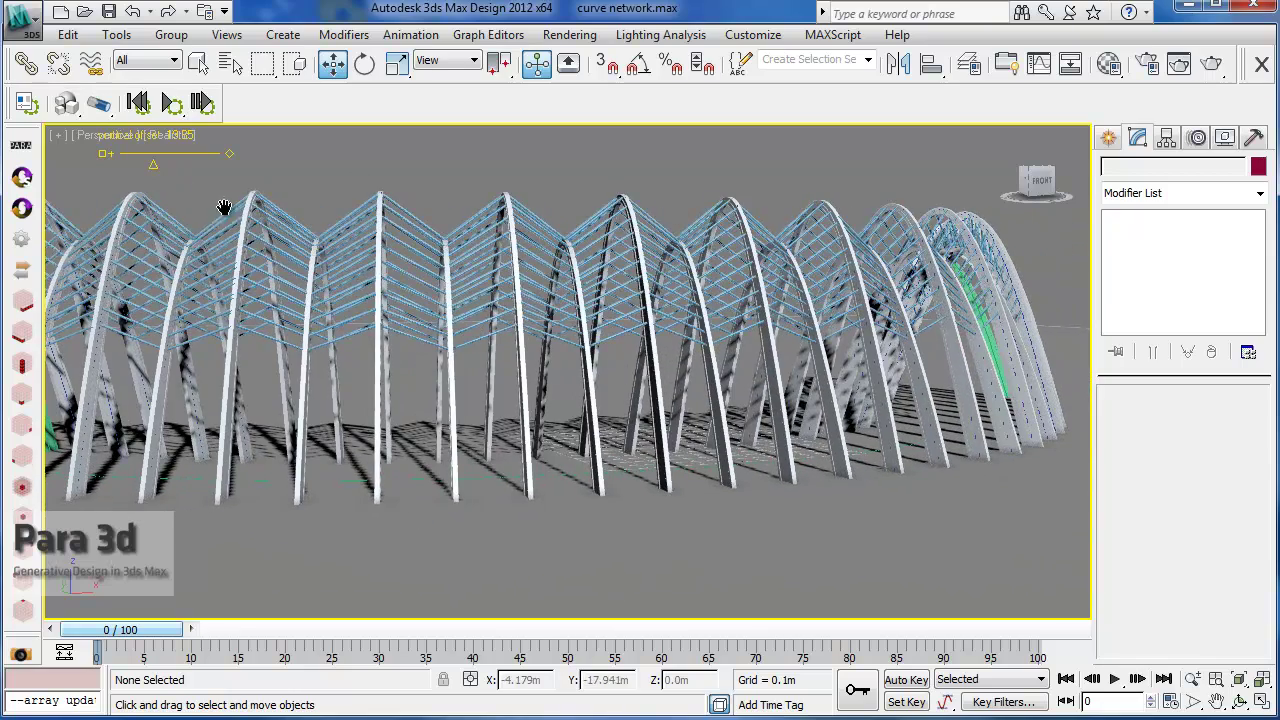
{"action": "middle_click_drag", "start_coordinate": [224, 207], "coordinate": [160, 177], "text": "alt"}
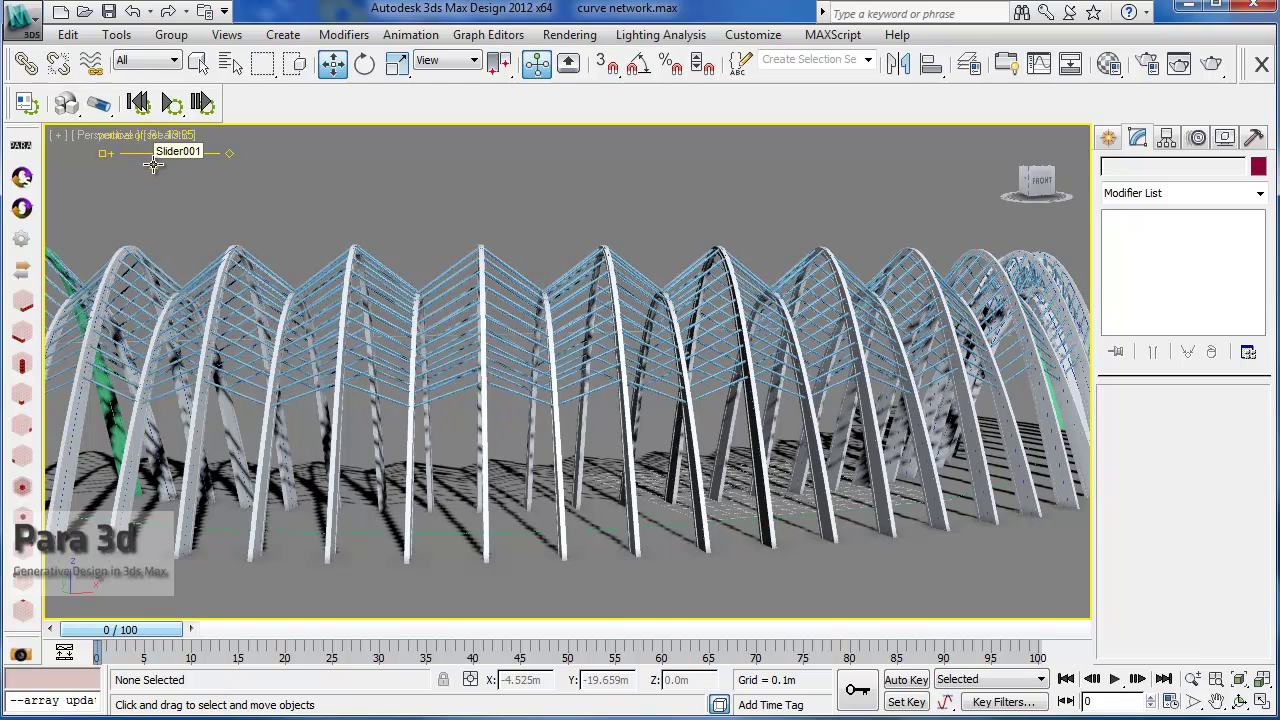
{"action": "left_click_drag", "start_coordinate": [154, 166], "coordinate": [200, 166]}
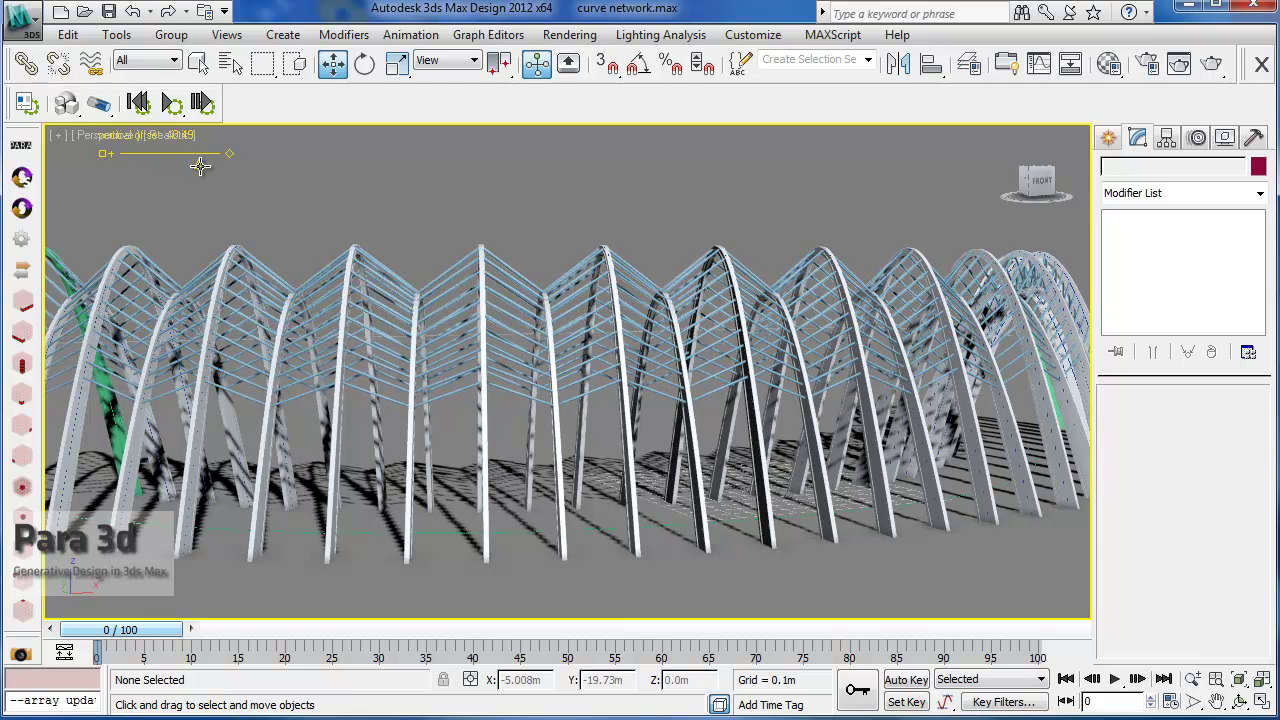
{"action": "left_click", "coordinate": [24, 208]}
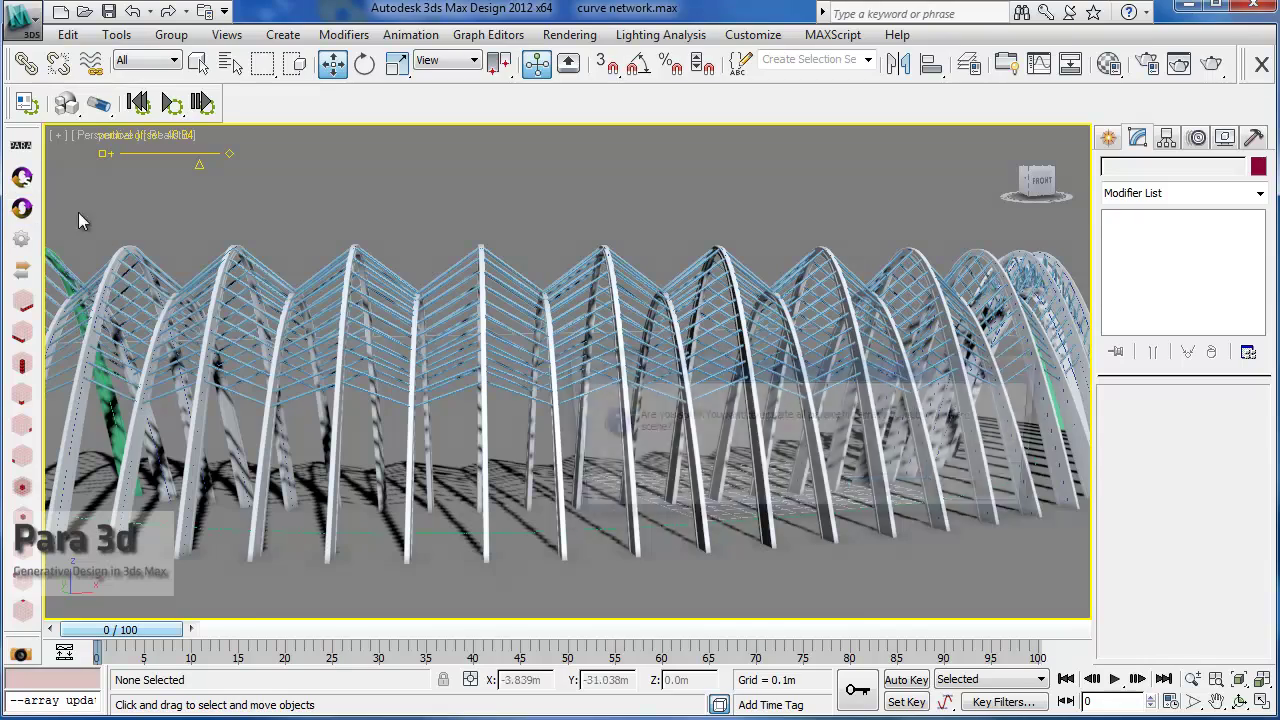
{"action": "left_click", "coordinate": [890, 490]}
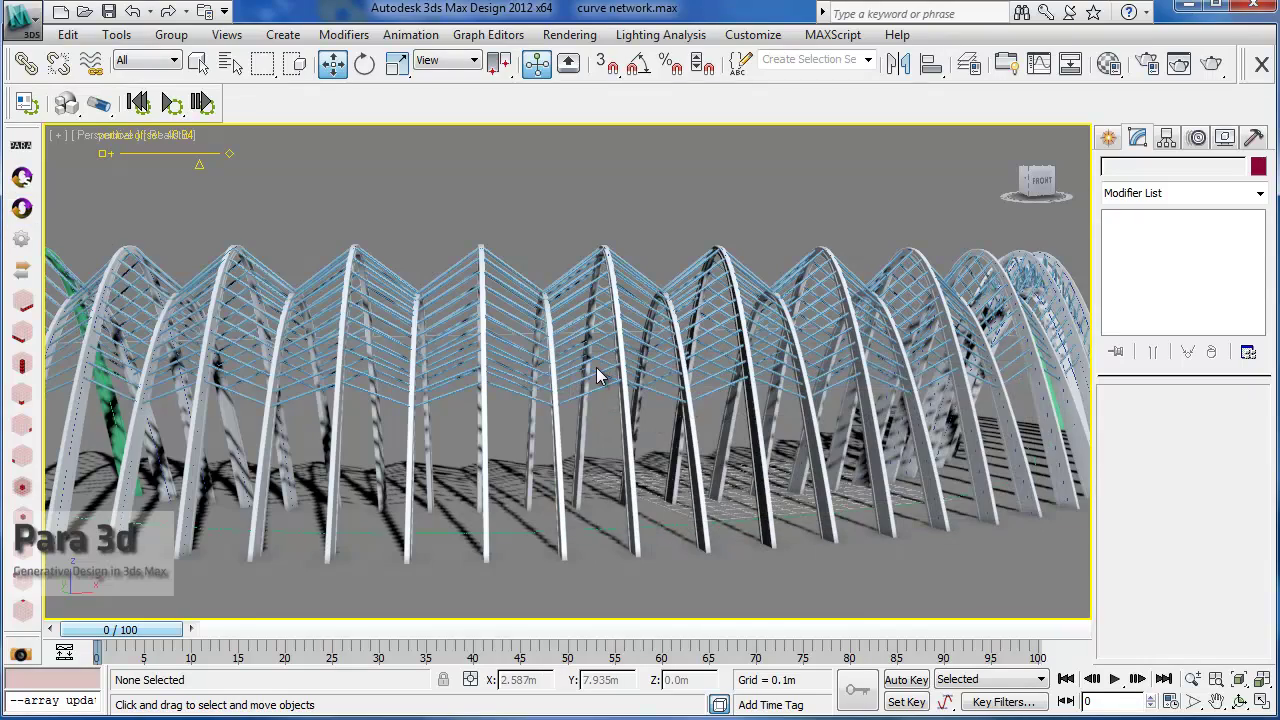
Lower the vertical offset slider to its minimum and update all parametric arrays in the scene
{"action": "middle_click_drag", "start_coordinate": [594, 380], "coordinate": [537, 375], "text": "alt"}
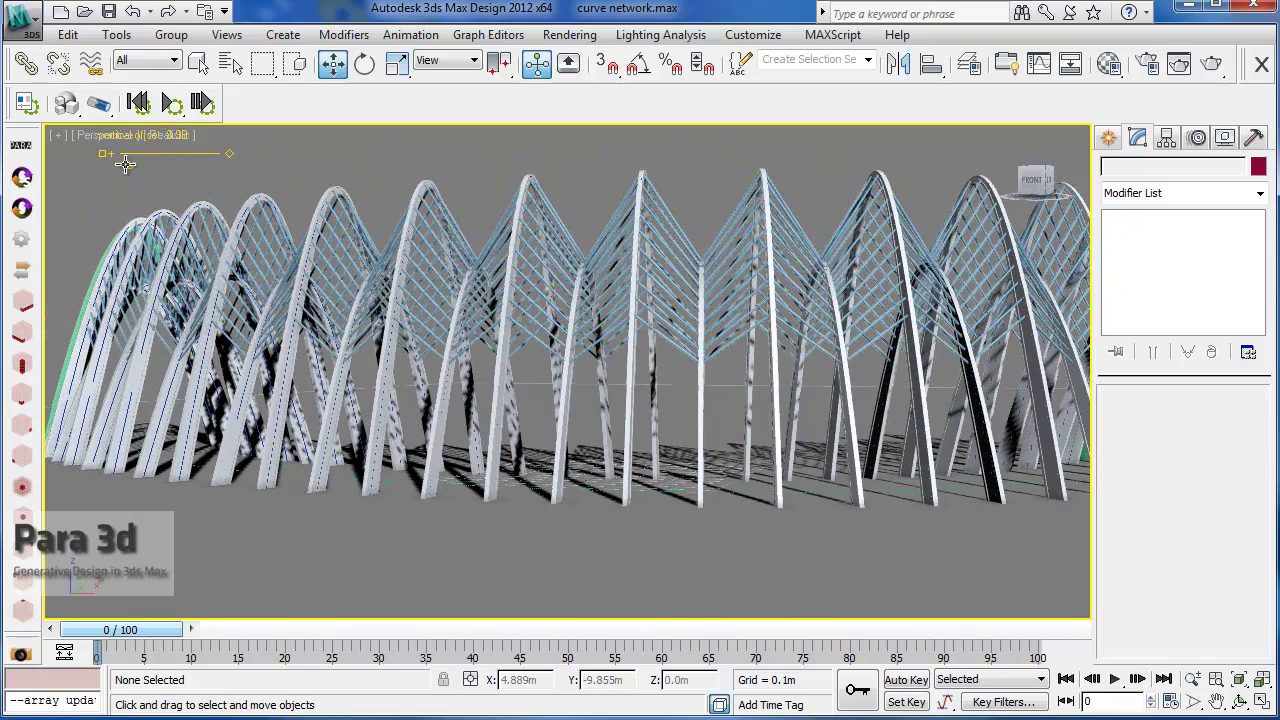
{"action": "left_click", "coordinate": [22, 207]}
{"action": "left_click", "coordinate": [889, 491]}
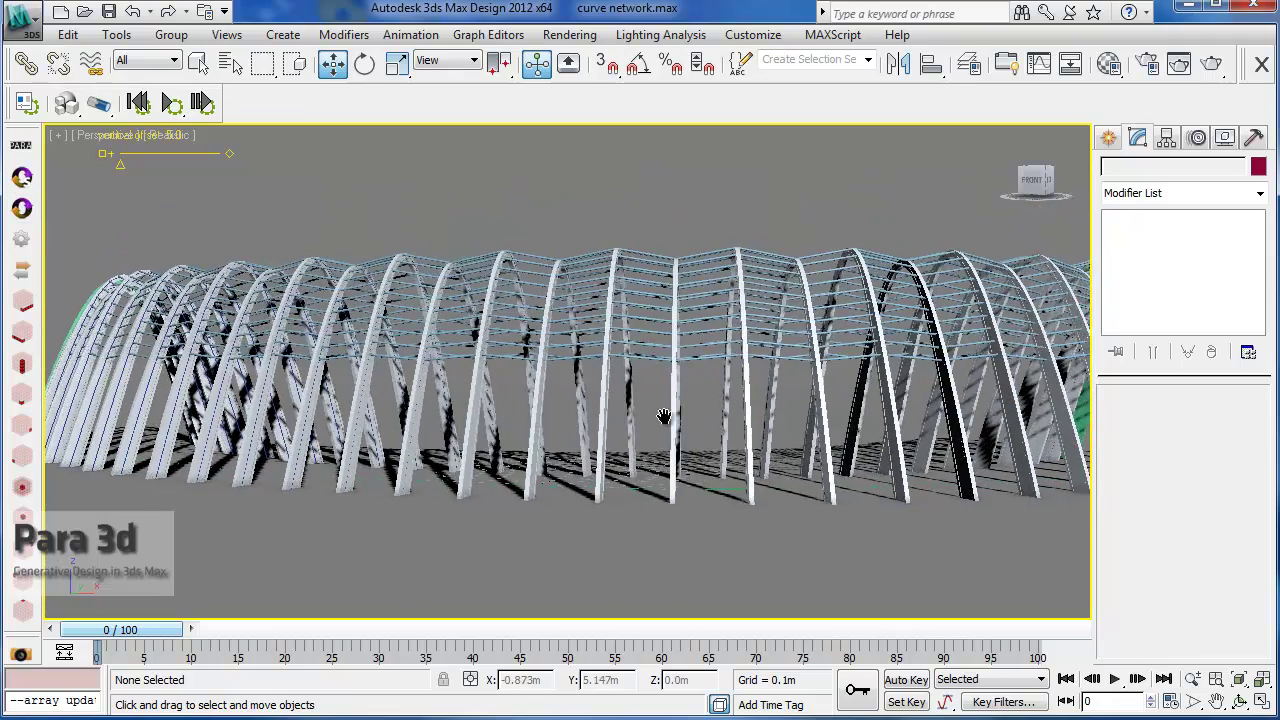
Examine the curves spanning between the arches up close and along the whole structure
{"action": "middle_click_drag", "start_coordinate": [546, 414], "coordinate": [594, 412], "text": "alt"}
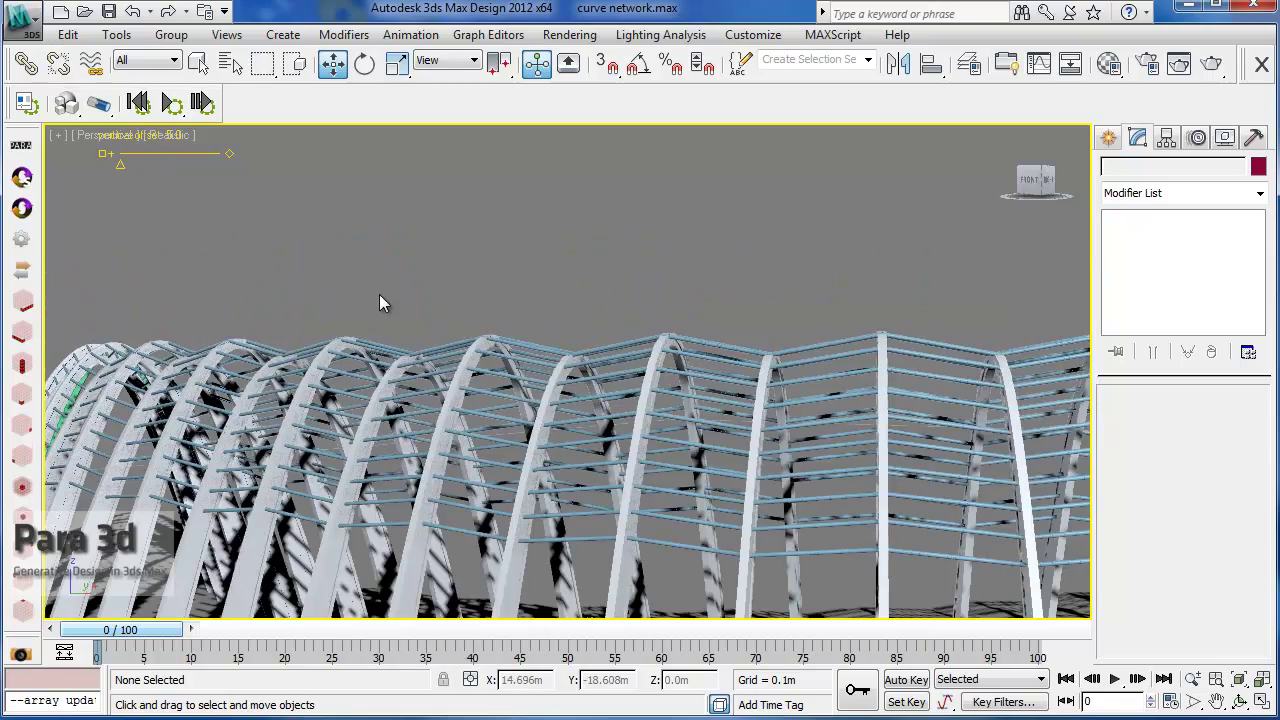
{"action": "scroll", "coordinate": [383, 298], "scroll_direction": "up", "scroll_amount": 3}
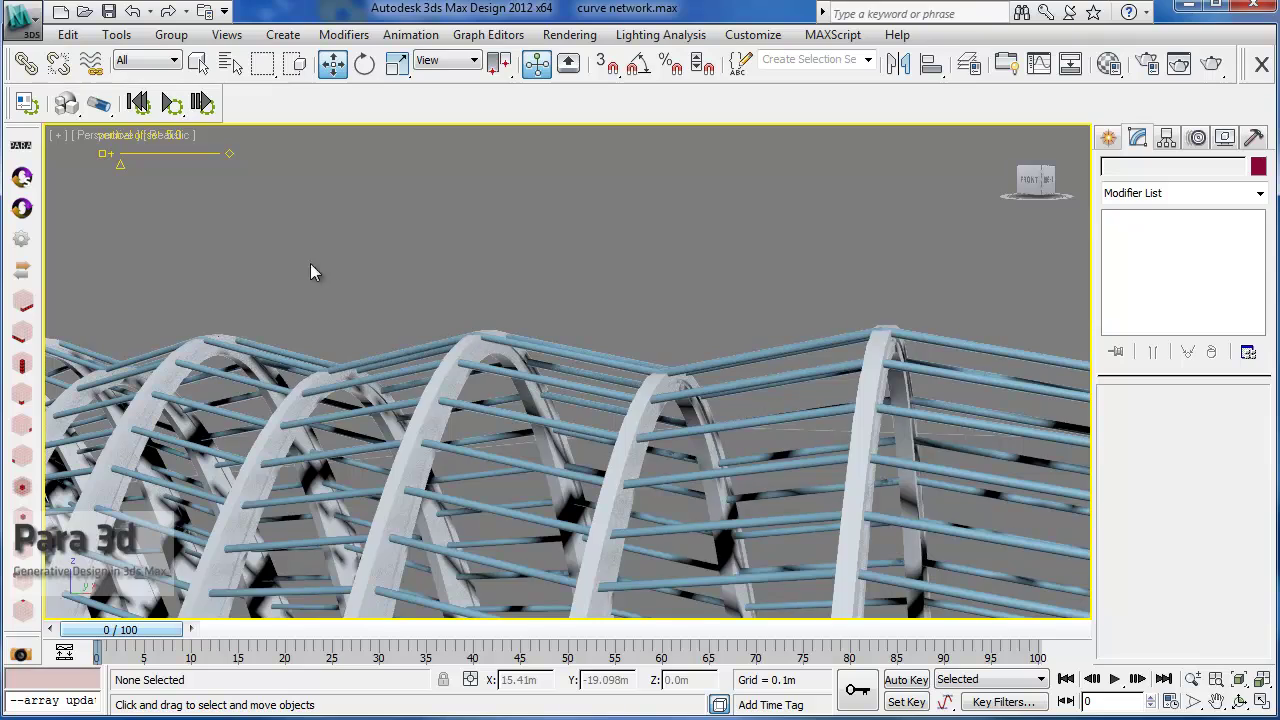
{"action": "middle_click_drag", "start_coordinate": [222, 204], "coordinate": [302, 254]}
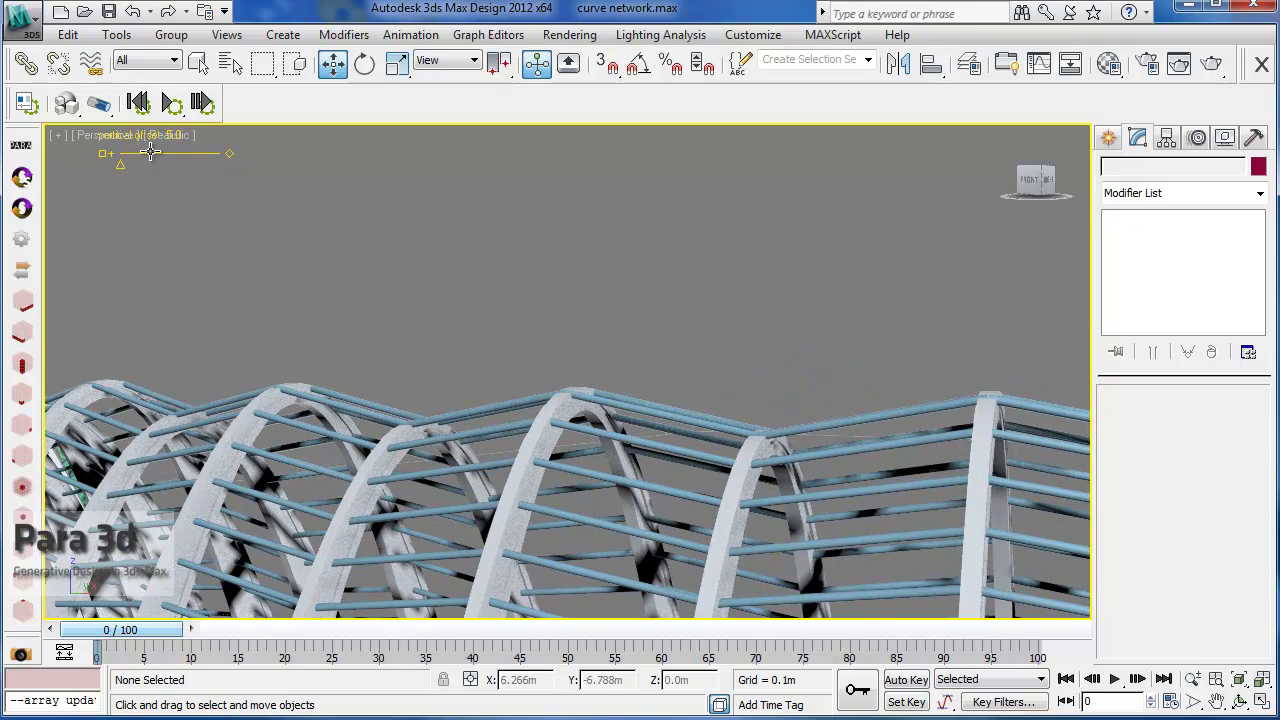
{"action": "scroll", "coordinate": [543, 343], "scroll_direction": "down", "scroll_amount": 8}
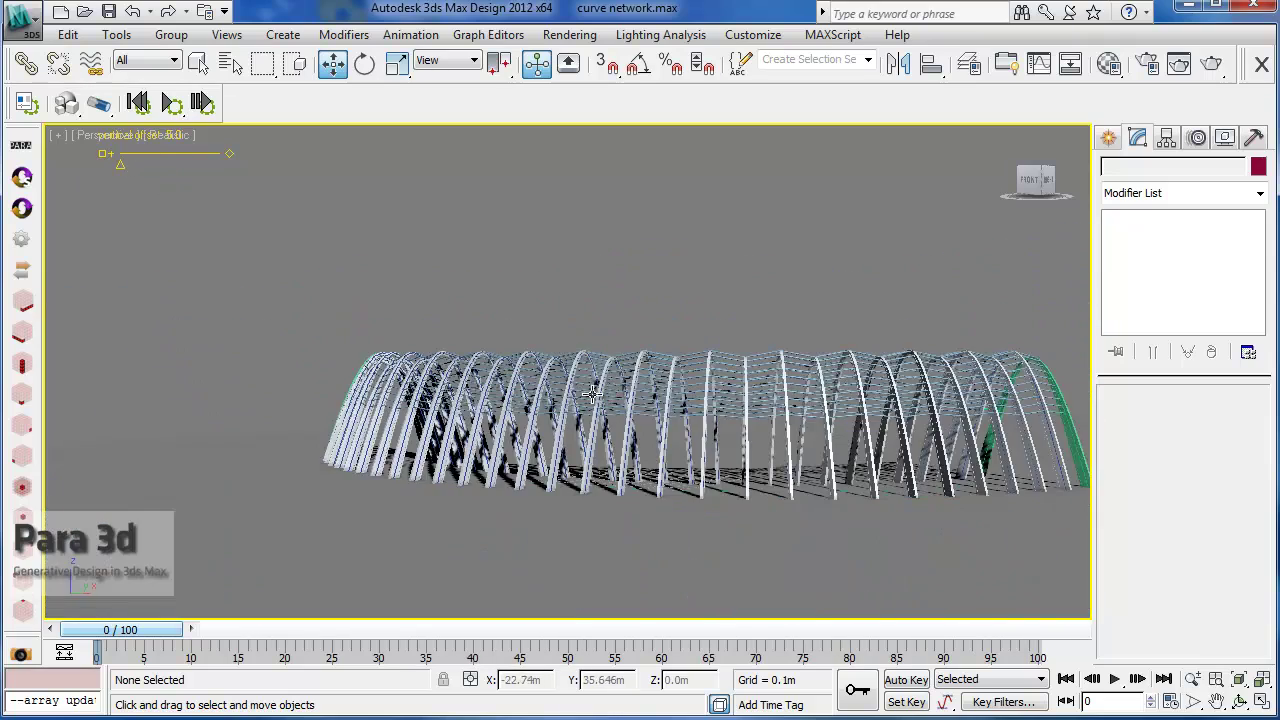
{"action": "scroll", "coordinate": [518, 393], "scroll_direction": "up", "scroll_amount": 4}
{"action": "middle_click_drag", "start_coordinate": [588, 398], "coordinate": [636, 412], "text": "alt"}
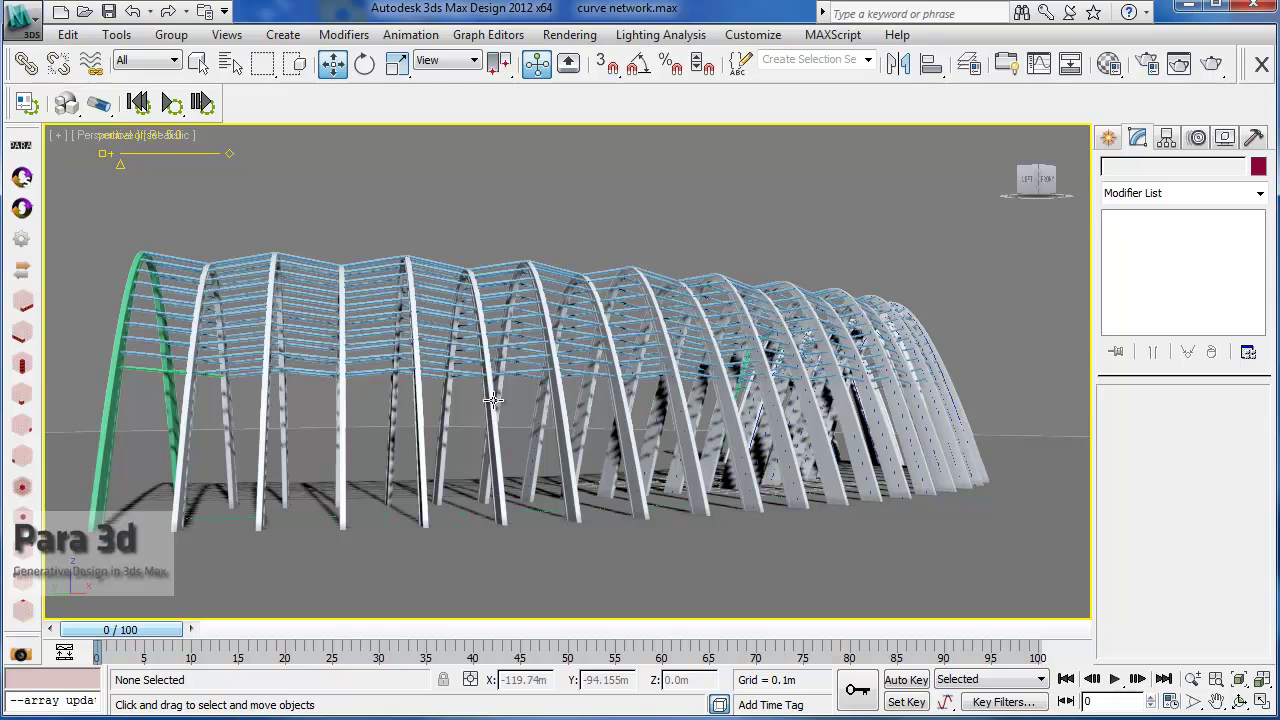
{"action": "middle_click_drag", "start_coordinate": [493, 399], "coordinate": [515, 386], "text": "alt"}
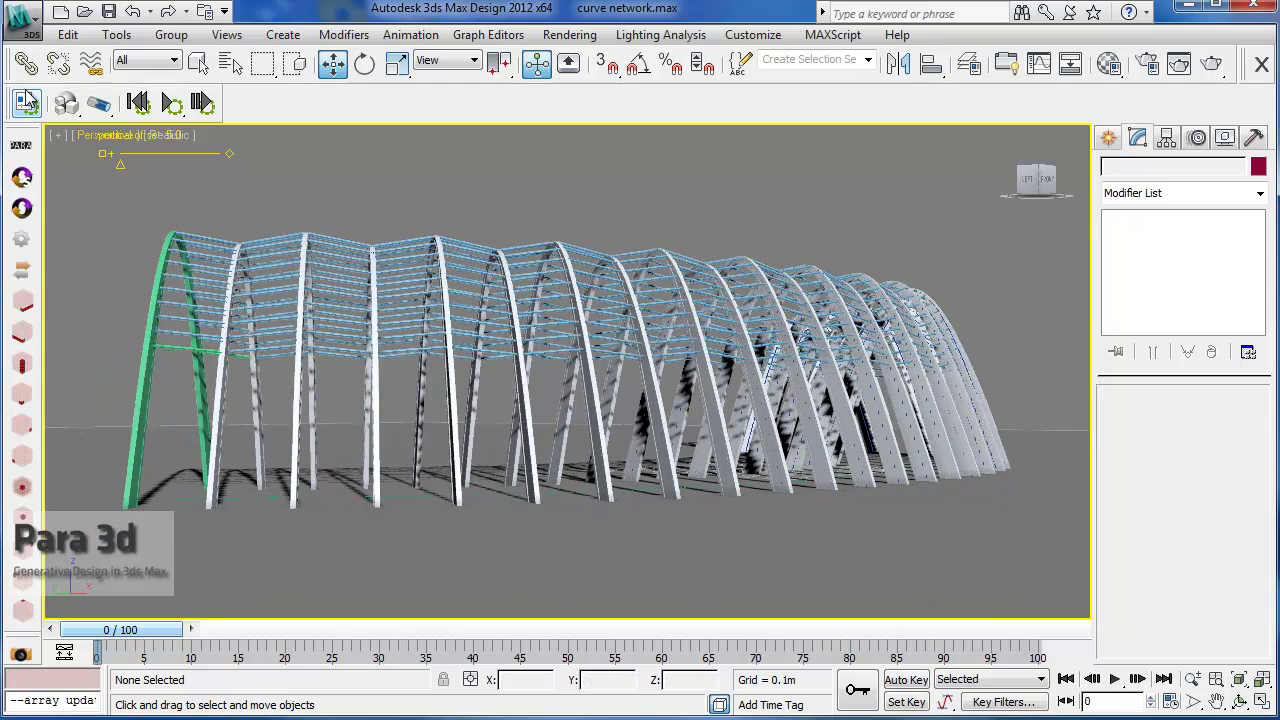
Reset the scene to a new empty file without saving the changes
{"action": "left_click", "coordinate": [22, 14]}
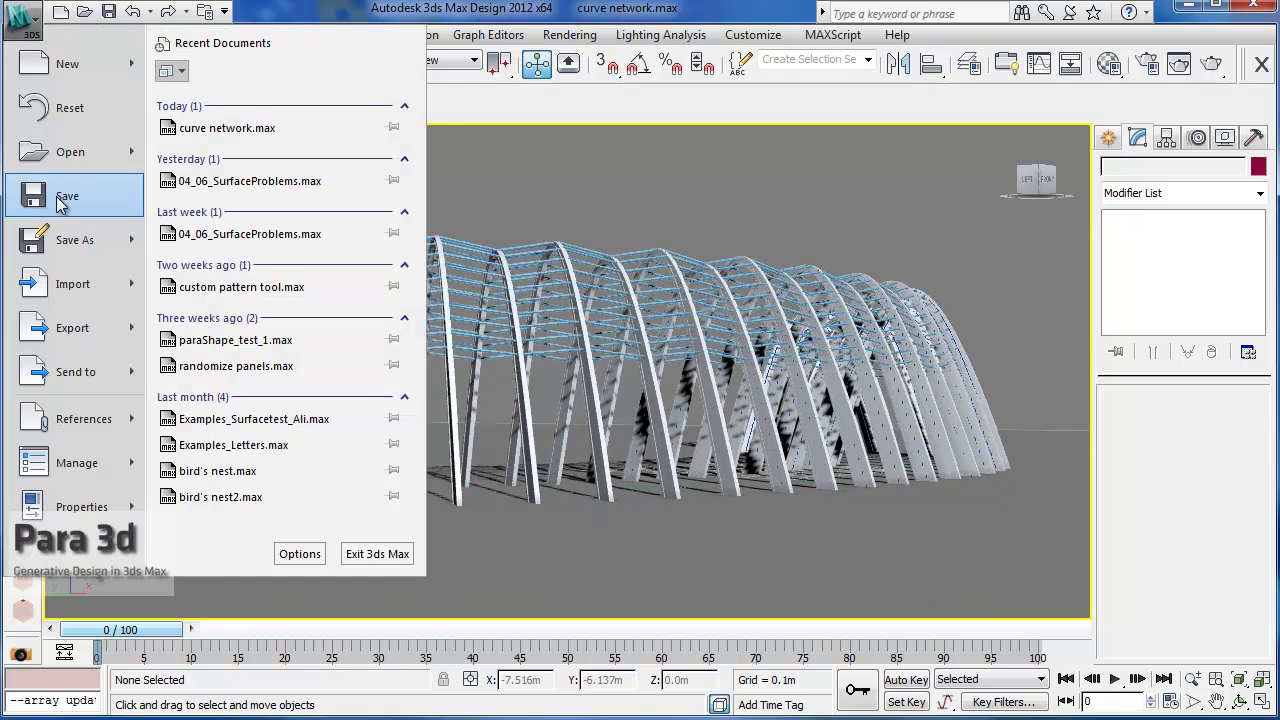
{"action": "left_click", "coordinate": [60, 110]}
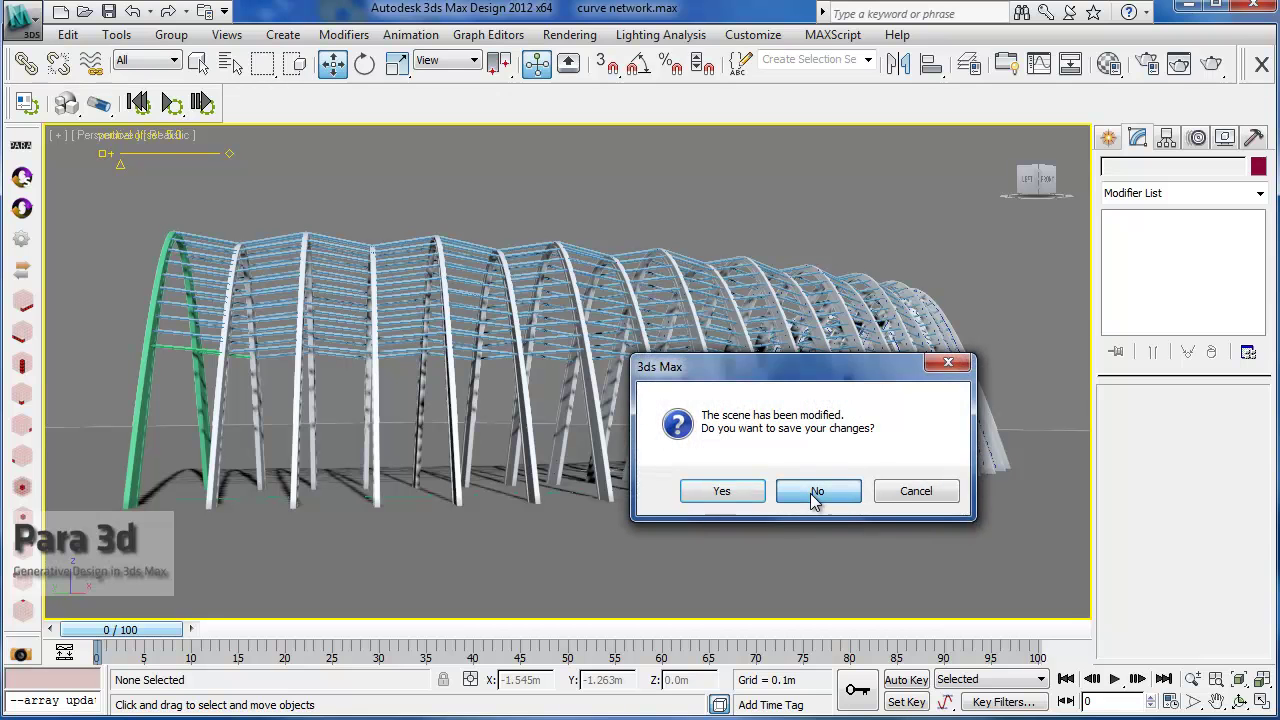
{"action": "left_click", "coordinate": [815, 495]}
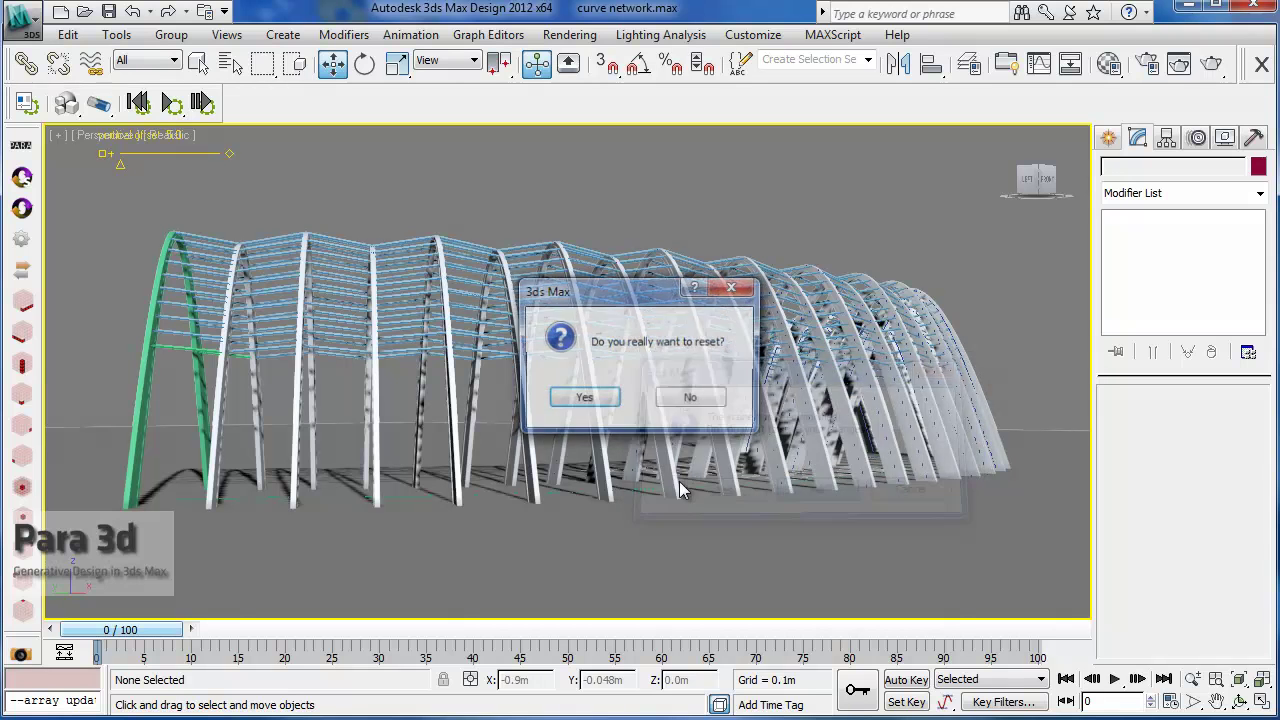
{"action": "left_click", "coordinate": [599, 390]}
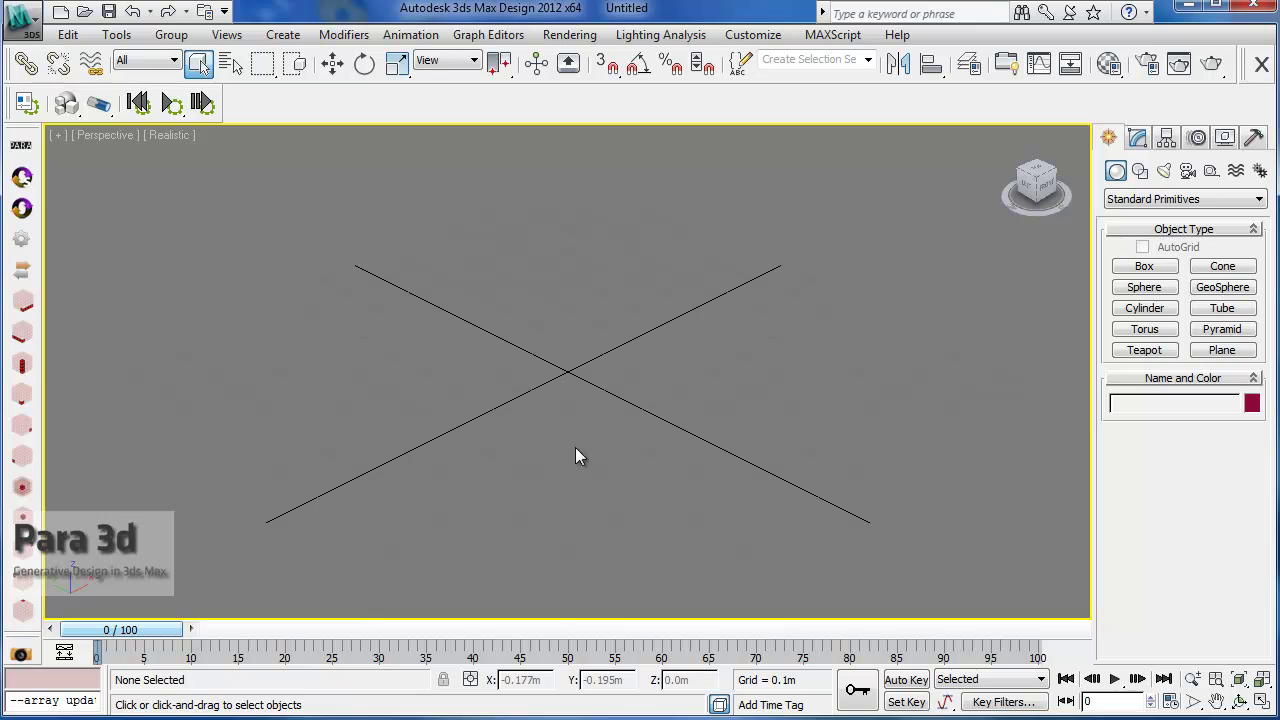
{"action": "middle_click_drag", "start_coordinate": [570, 411], "coordinate": [569, 431]}
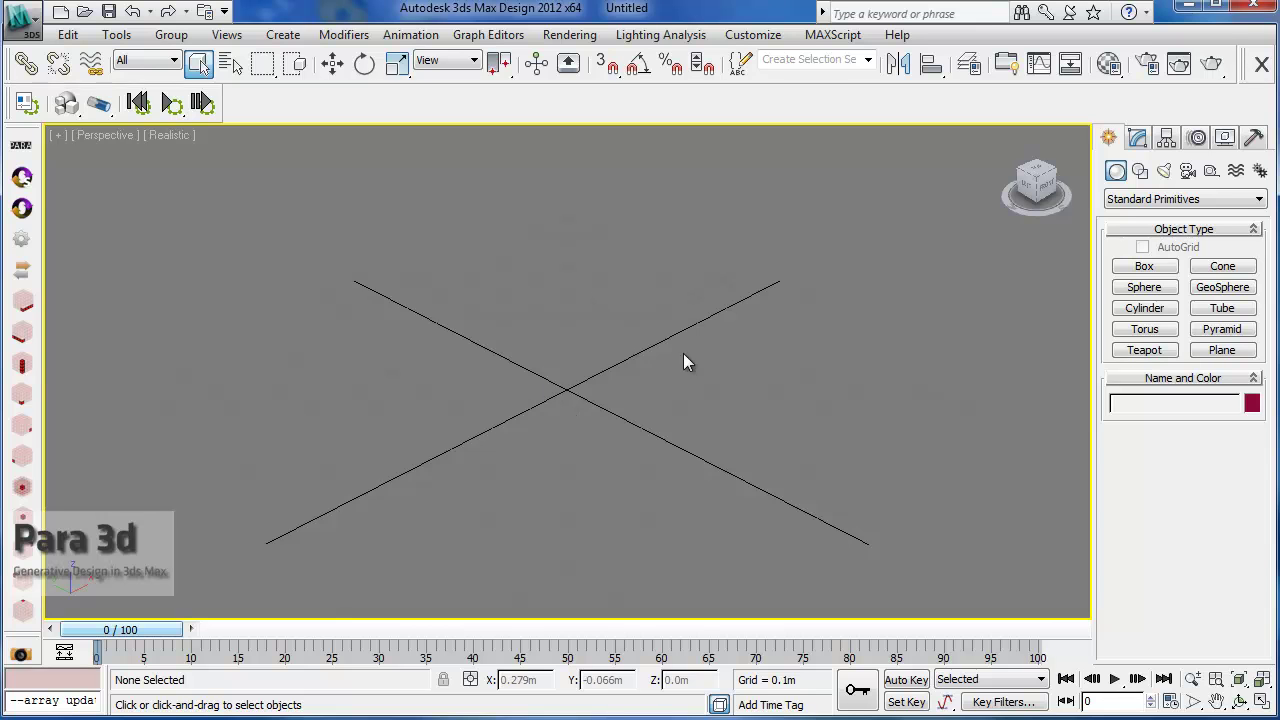
{"action": "middle_click_drag", "start_coordinate": [553, 413], "coordinate": [600, 387], "text": "alt"}
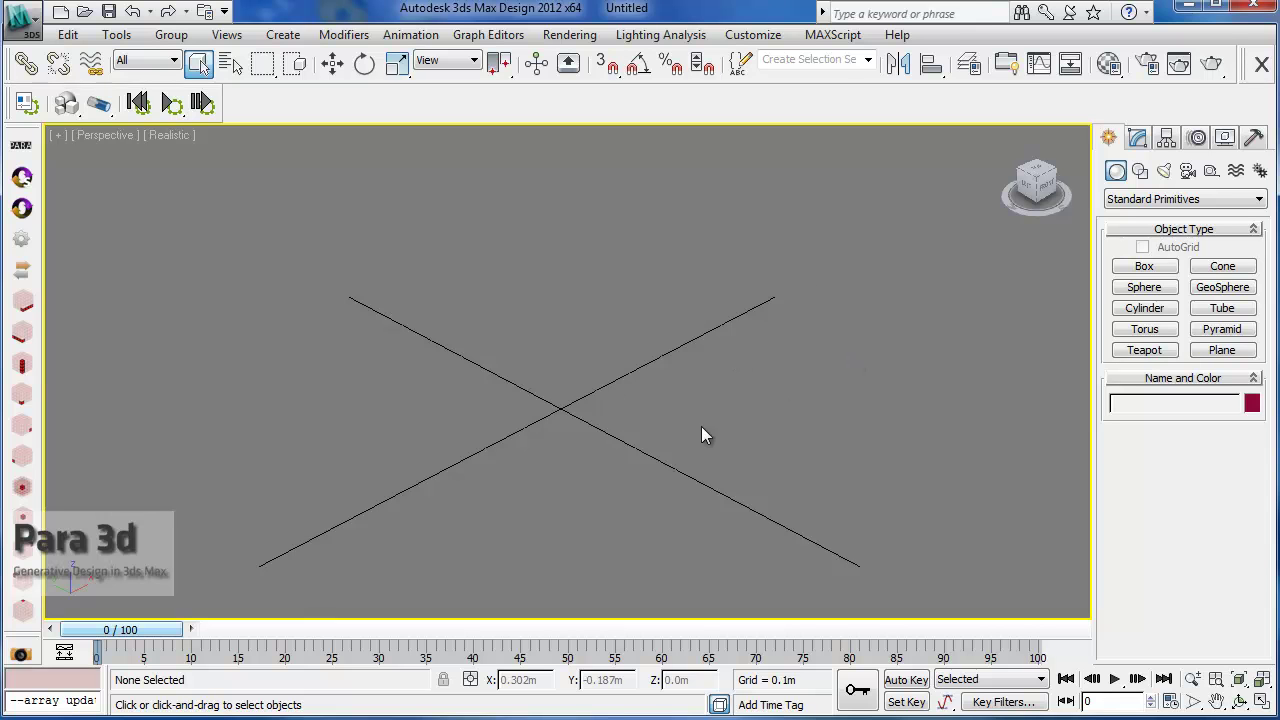
{"action": "middle_click_drag", "start_coordinate": [608, 450], "coordinate": [600, 450]}
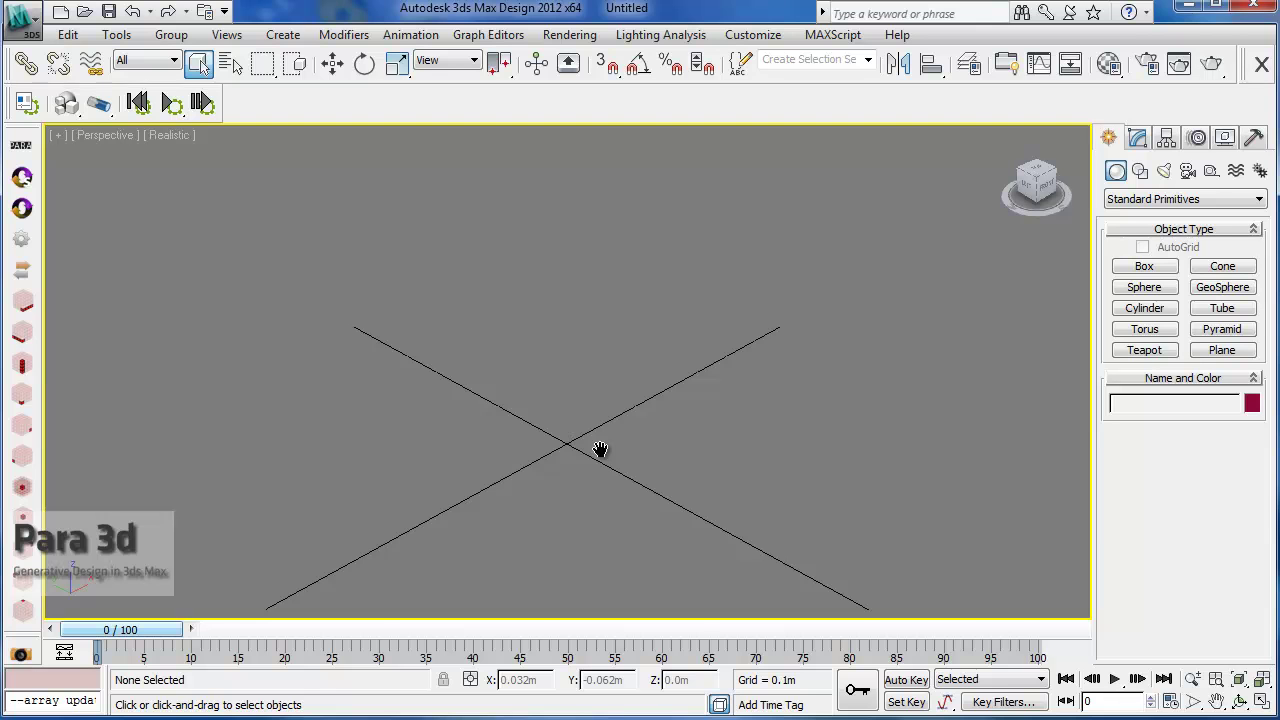
{"action": "middle_click_drag", "start_coordinate": [597, 450], "coordinate": [590, 425]}
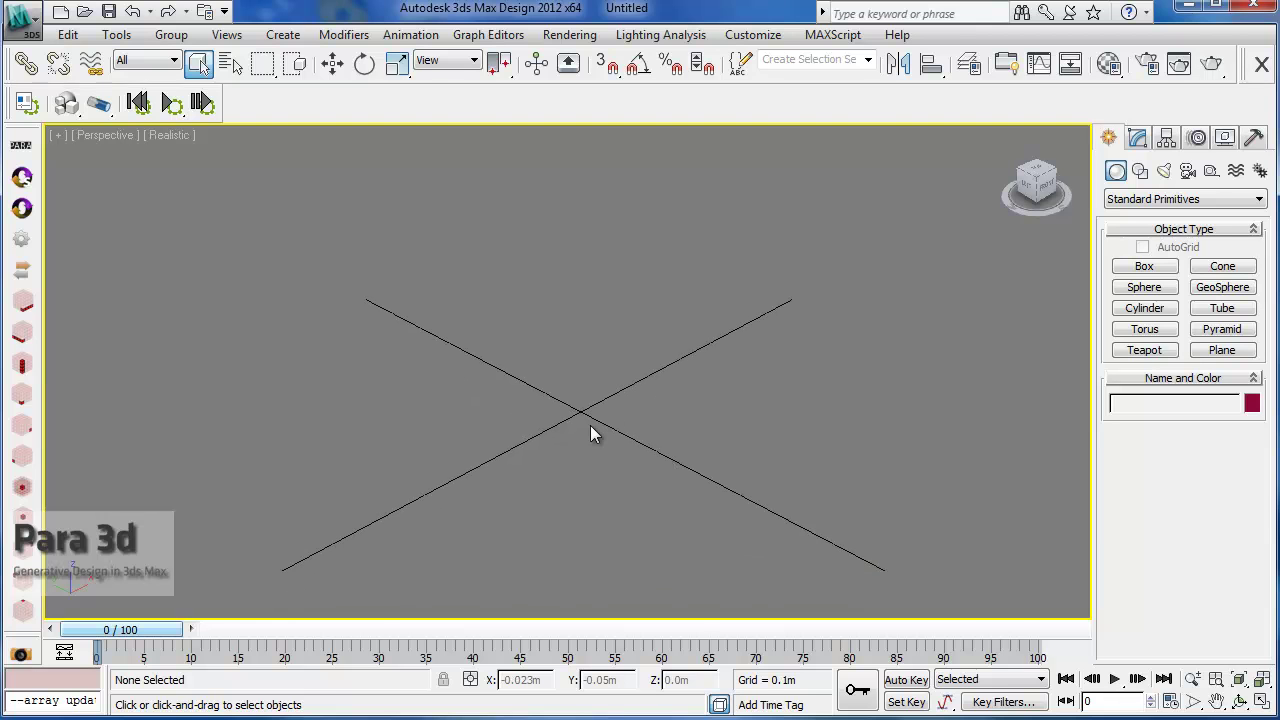
Draw a straight two-point line parallel to the Y axis, just beside the origin, in the Top view
{"action": "key", "text": "t"}
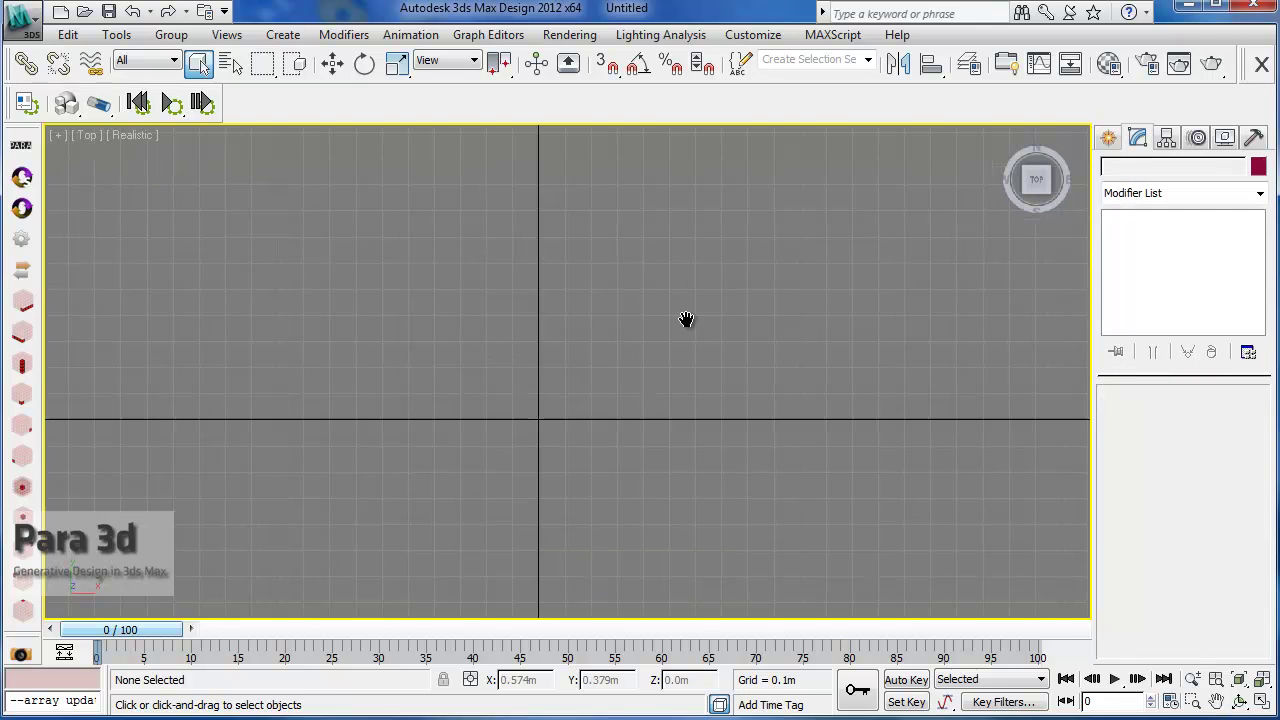
{"action": "left_click", "coordinate": [1109, 138]}
{"action": "left_click", "coordinate": [1140, 171]}
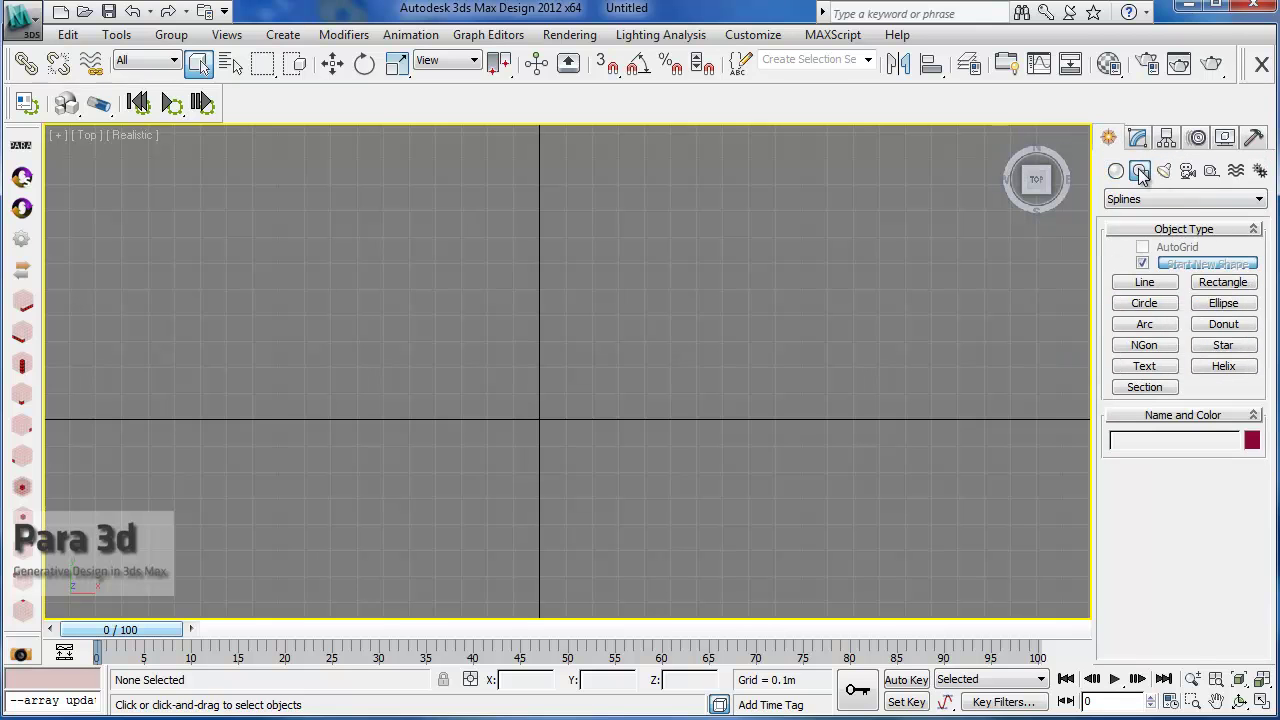
{"action": "left_click", "coordinate": [1145, 282]}
{"action": "left_click", "coordinate": [562, 310]}
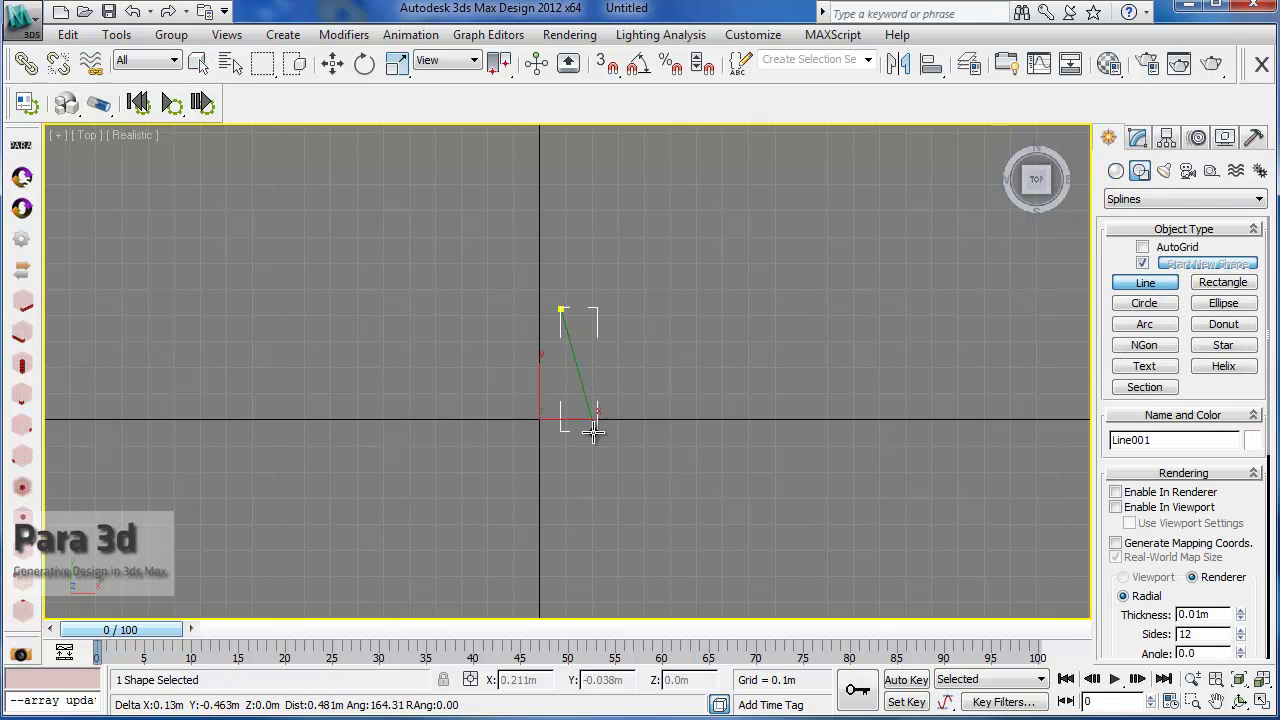
{"action": "left_click", "coordinate": [561, 460]}
{"action": "right_click", "coordinate": [561, 460]}
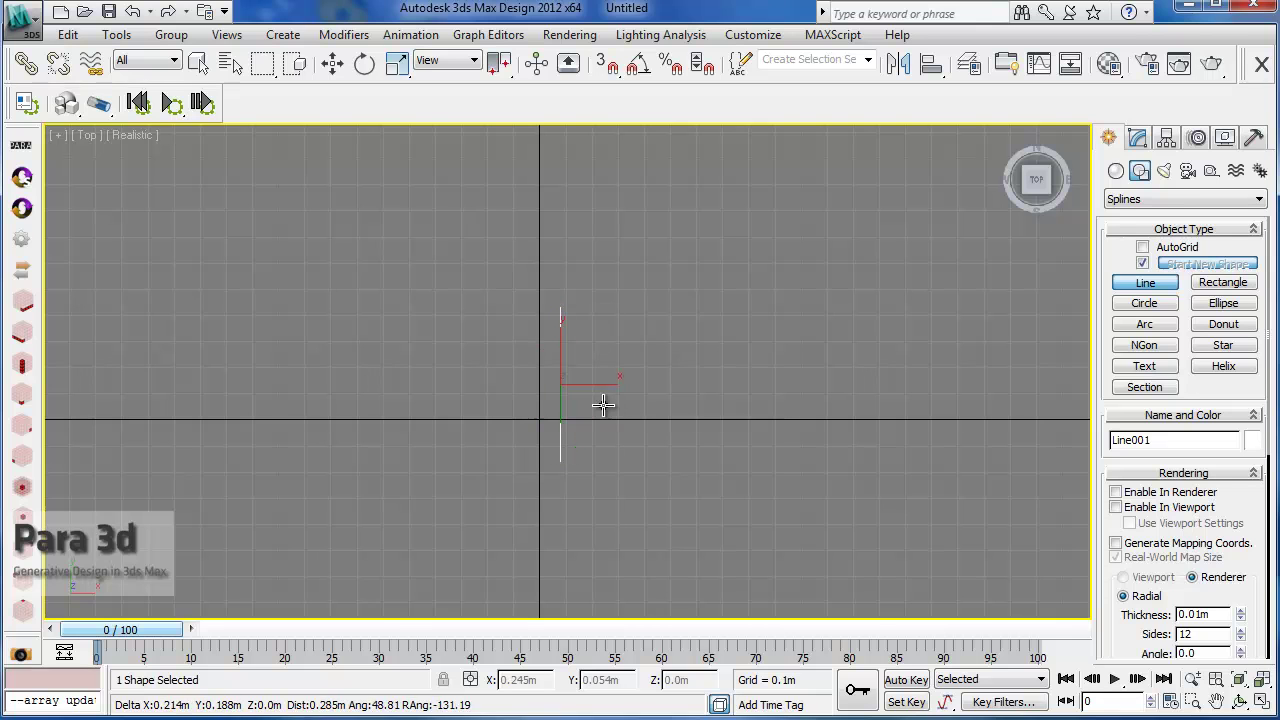
{"action": "middle_click_drag", "start_coordinate": [617, 395], "coordinate": [617, 409]}
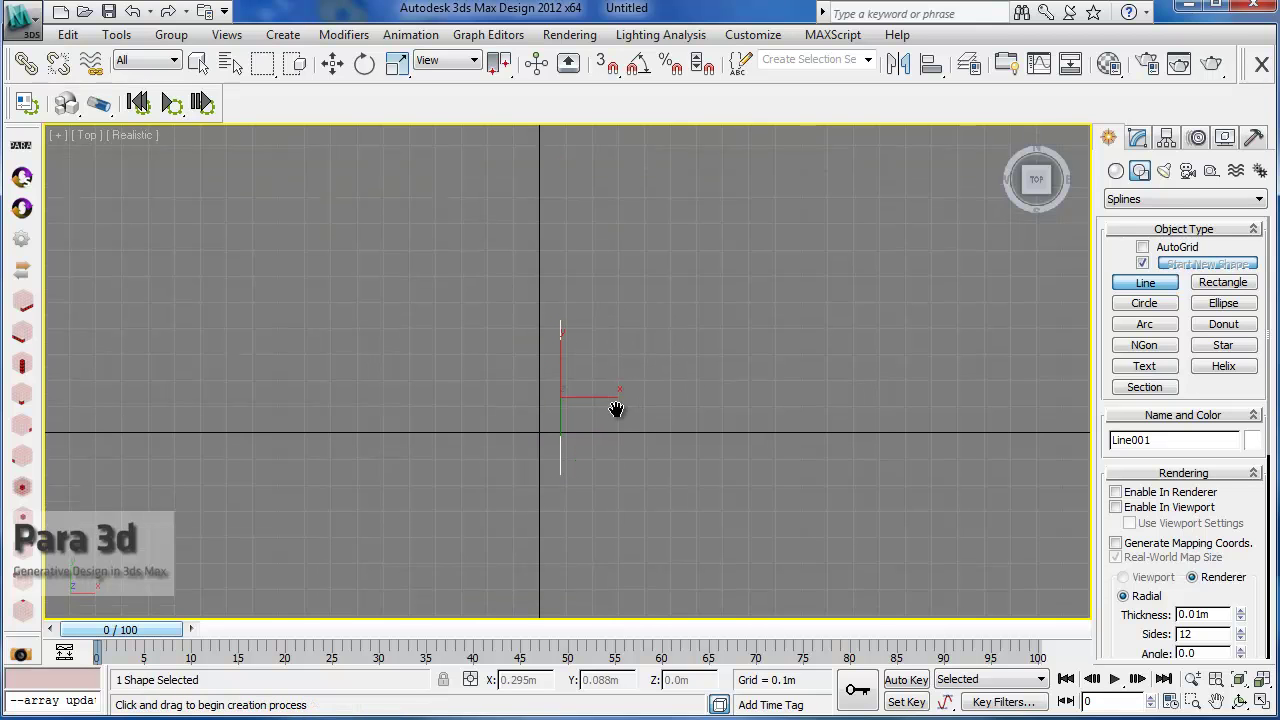
Divide the line's segment once to add a vertex at its middle
{"action": "left_click", "coordinate": [1137, 137]}
{"action": "left_click", "coordinate": [1111, 220]}
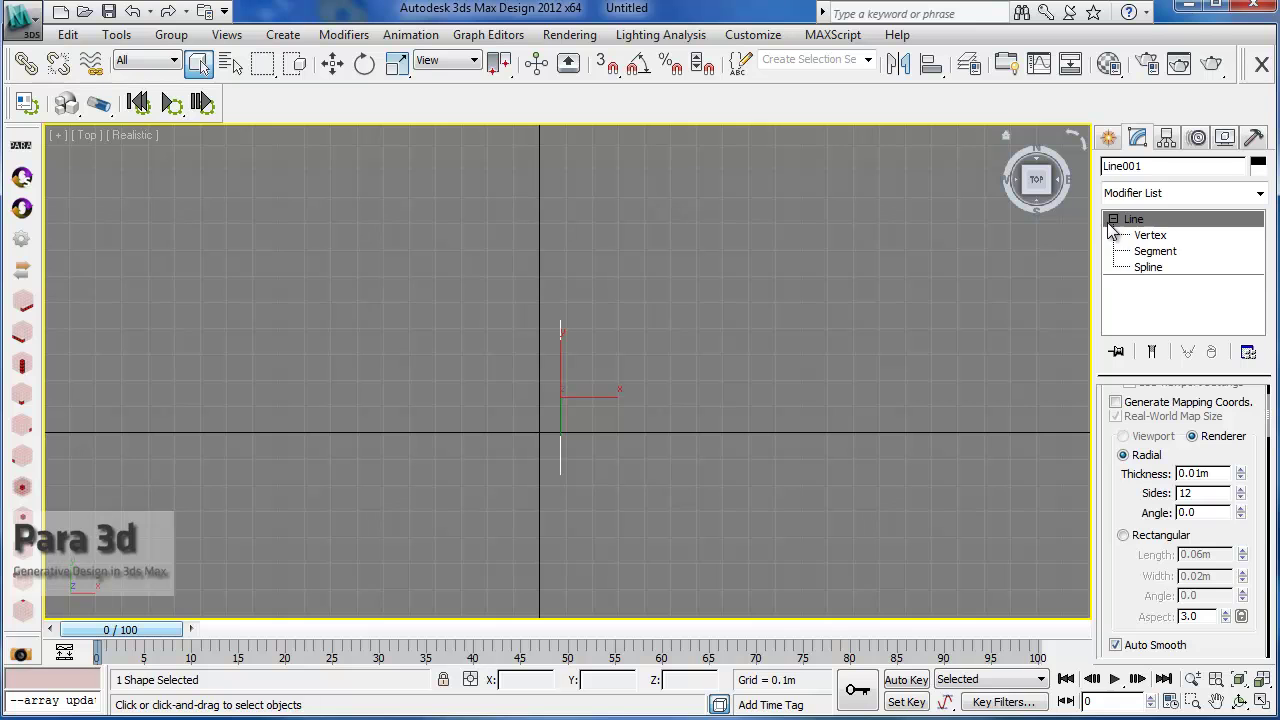
{"action": "left_click", "coordinate": [1150, 251]}
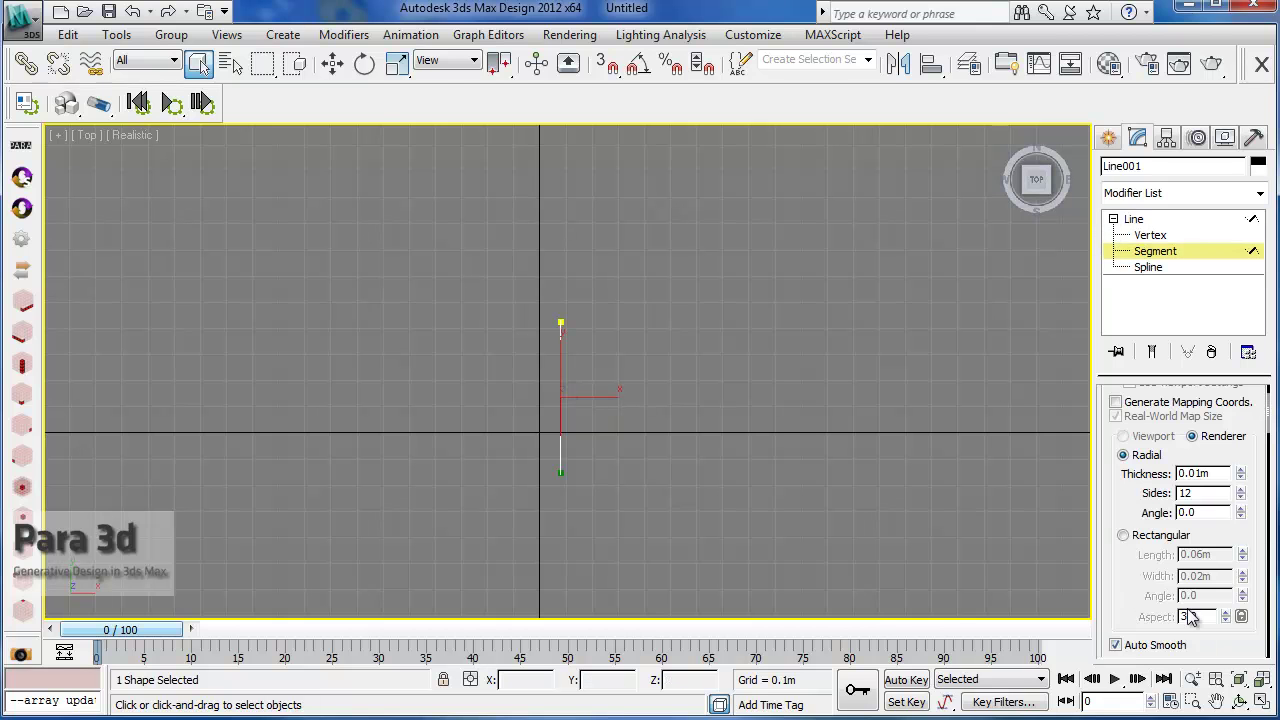
{"action": "scroll", "coordinate": [1180, 600], "scroll_direction": "down", "scroll_amount": 10}
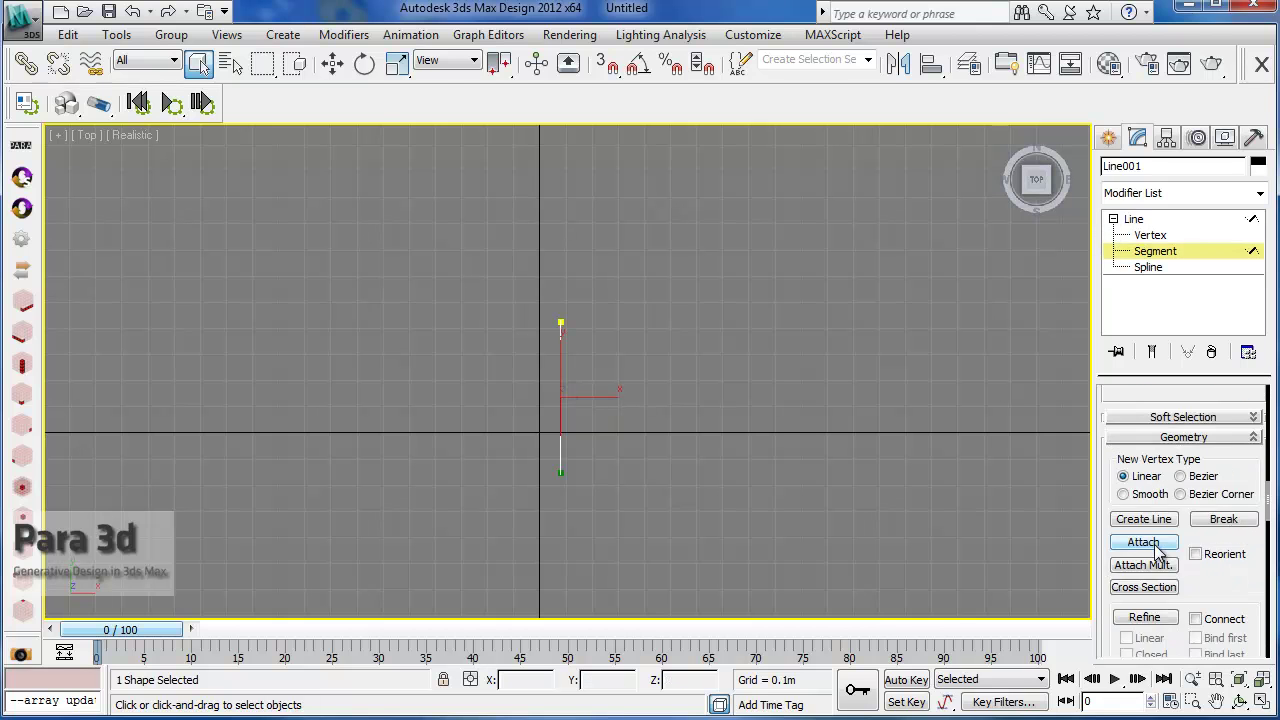
{"action": "scroll", "coordinate": [1155, 555], "scroll_direction": "down", "scroll_amount": 10}
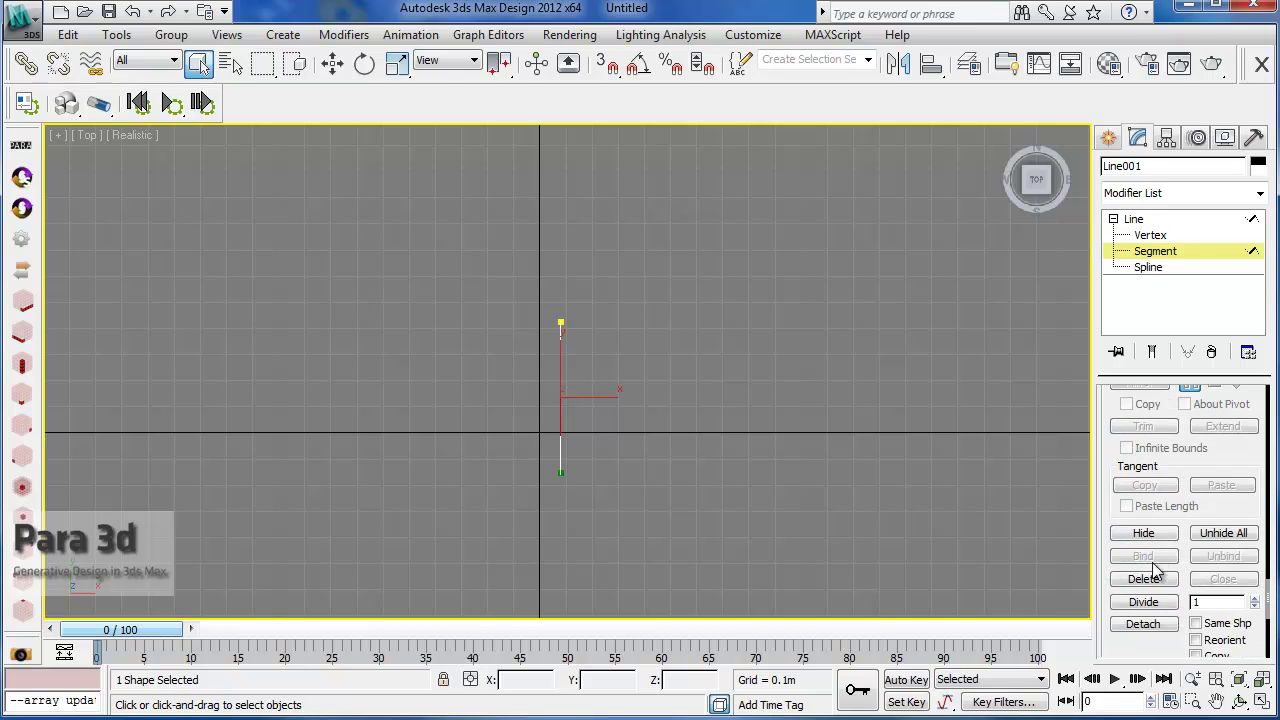
{"action": "left_click", "coordinate": [1143, 602]}
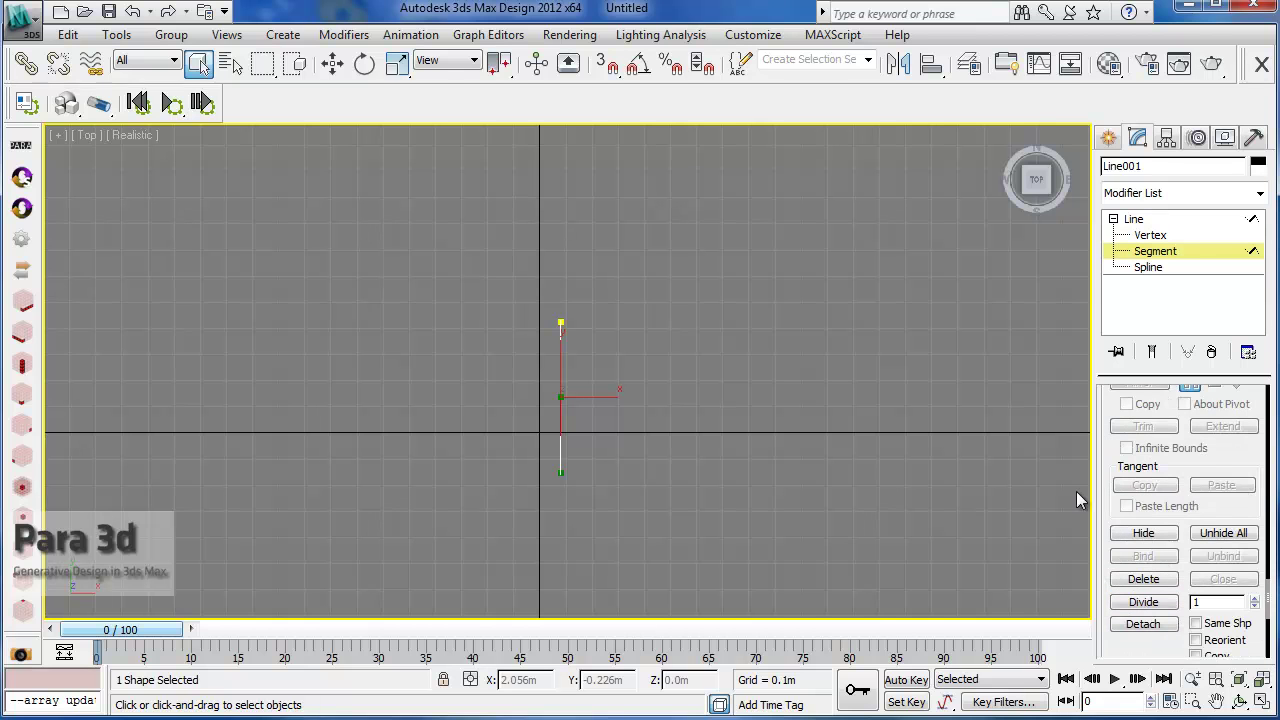
Raise the line's middle vertex to about Z 0.672 m in the Perspective view
{"action": "left_click", "coordinate": [1150, 235]}
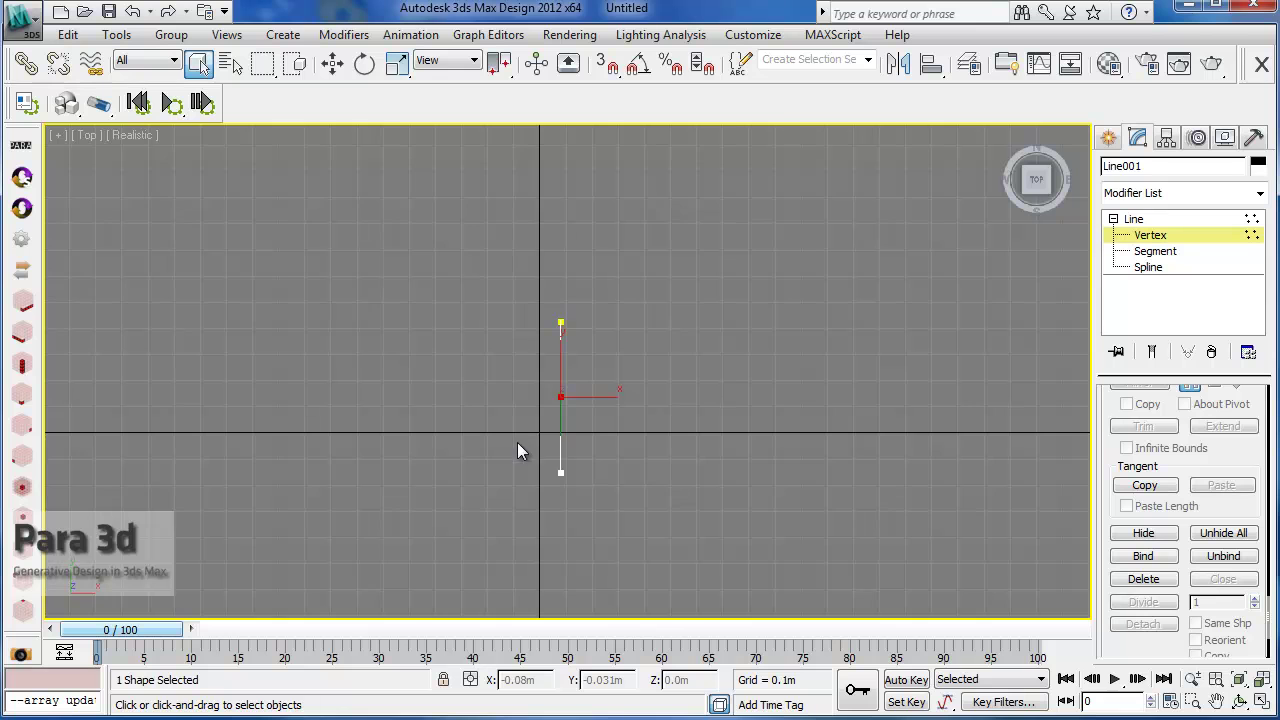
{"action": "middle_click_drag", "start_coordinate": [517, 442], "coordinate": [468, 432]}
{"action": "key", "text": "p"}
{"action": "left_click", "coordinate": [332, 63]}
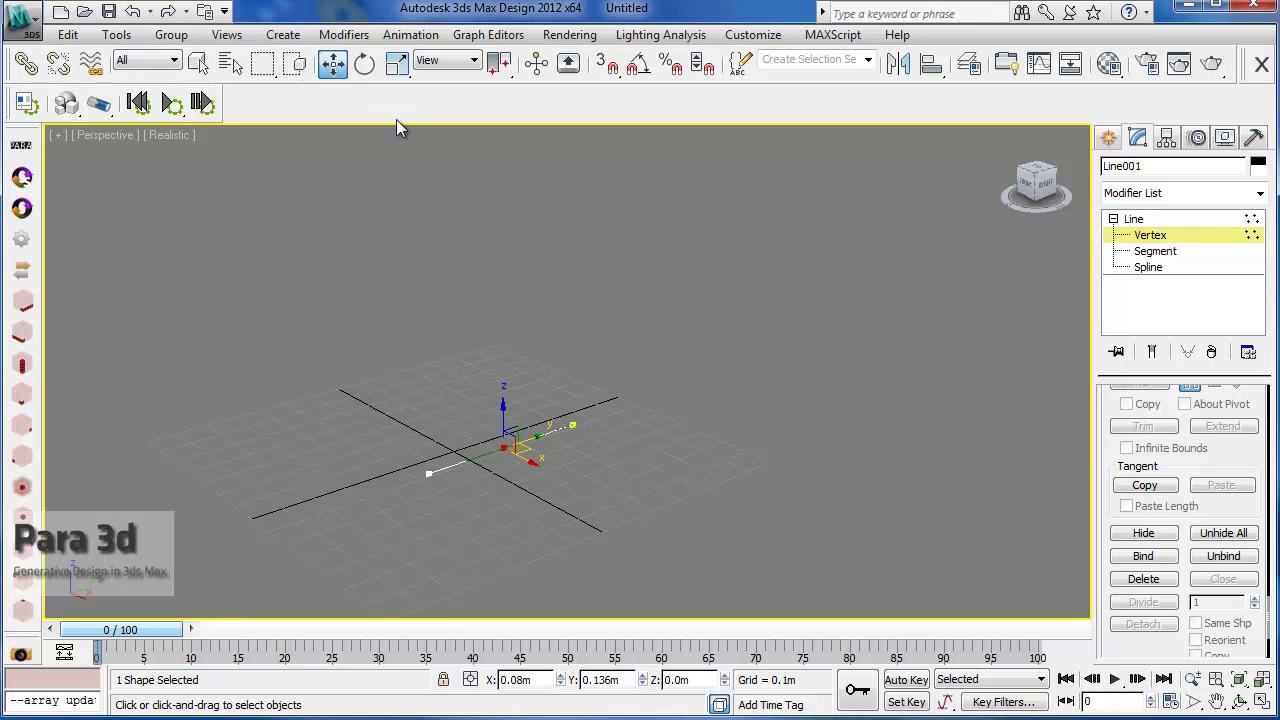
{"action": "left_click_drag", "start_coordinate": [498, 417], "coordinate": [488, 217]}
{"action": "middle_click_drag", "start_coordinate": [504, 361], "coordinate": [435, 337], "text": "alt"}
Set the raised apex vertex to the Smooth type so the line forms an arch
{"action": "right_click", "coordinate": [503, 237]}
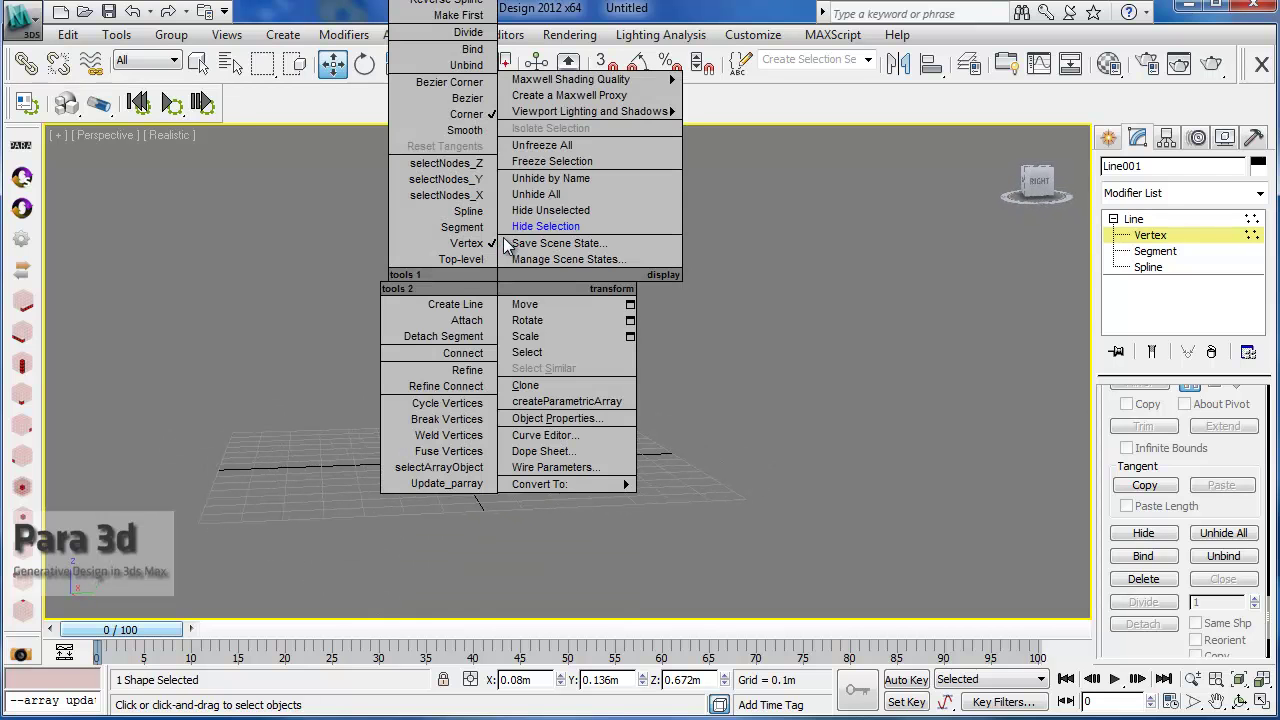
{"action": "left_click", "coordinate": [462, 124]}
{"action": "middle_click_drag", "start_coordinate": [490, 262], "coordinate": [503, 284], "text": "alt"}
Try the Bezier type on the arch's apex vertex and inspect its tangent handles
{"action": "right_click", "coordinate": [503, 284]}
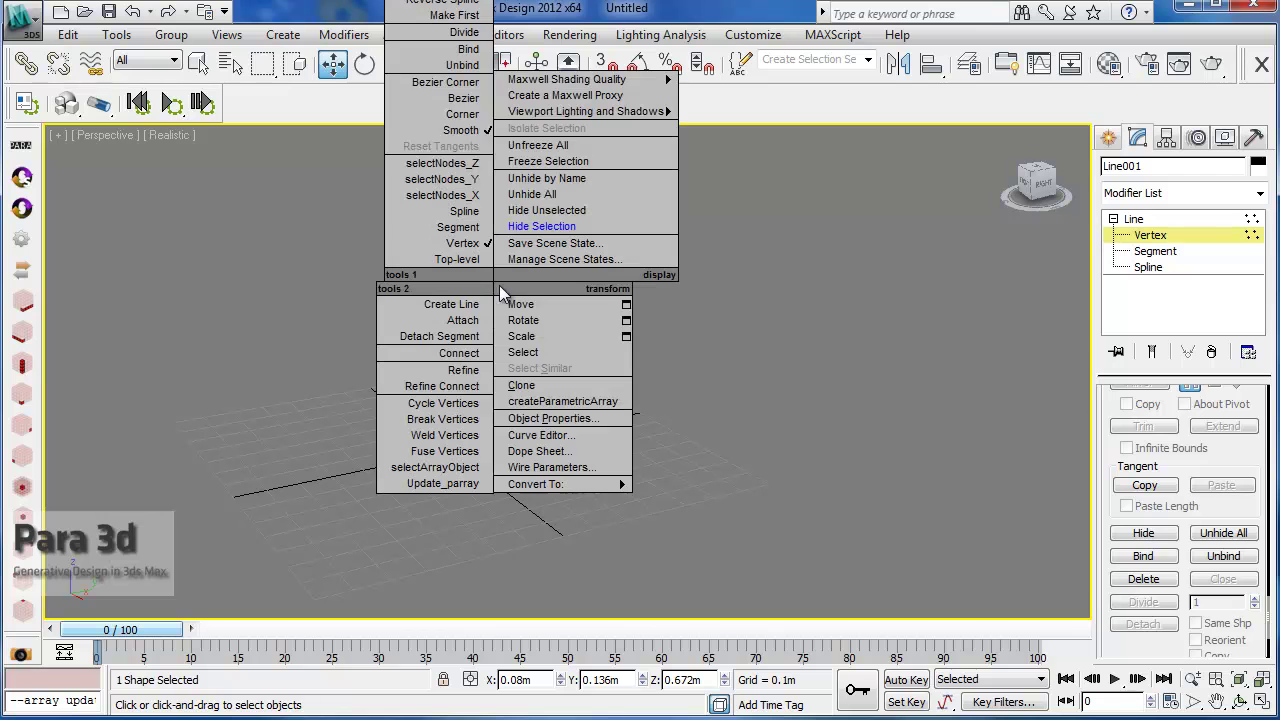
{"action": "left_click", "coordinate": [459, 97]}
{"action": "middle_click_drag", "start_coordinate": [499, 306], "coordinate": [499, 352], "text": "alt"}
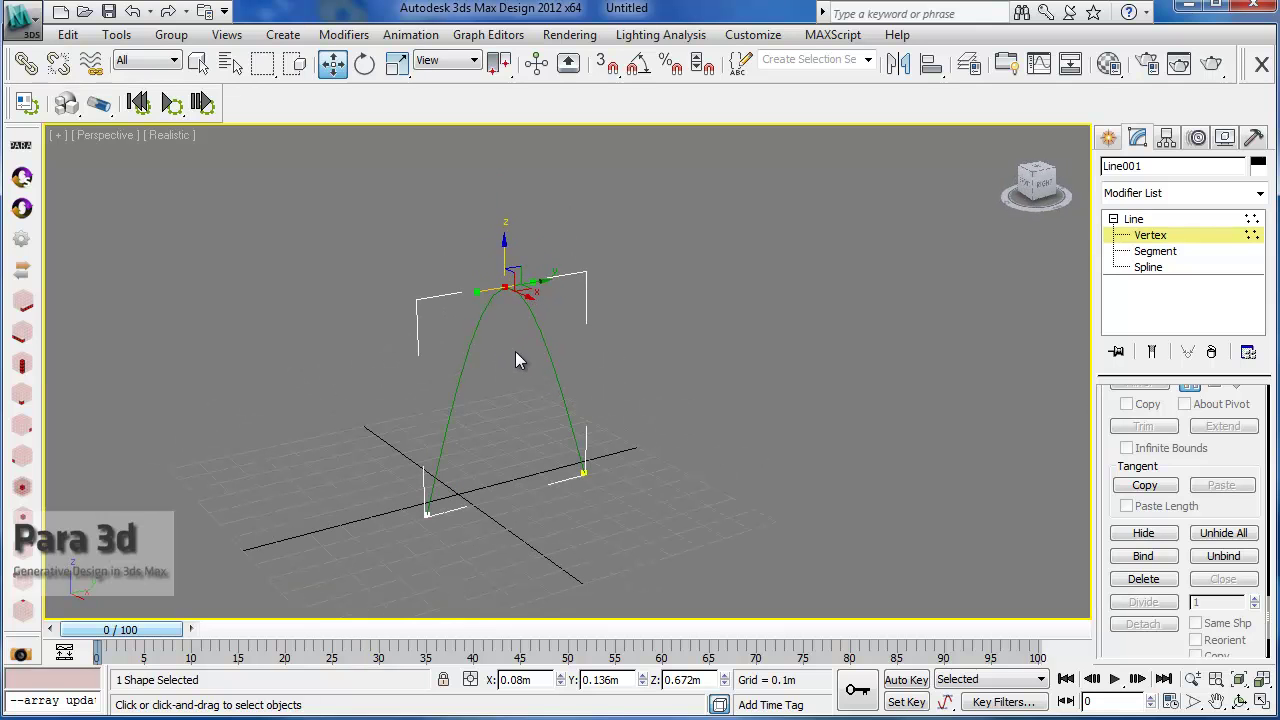
{"action": "middle_click_drag", "start_coordinate": [506, 306], "coordinate": [502, 348], "text": "alt"}
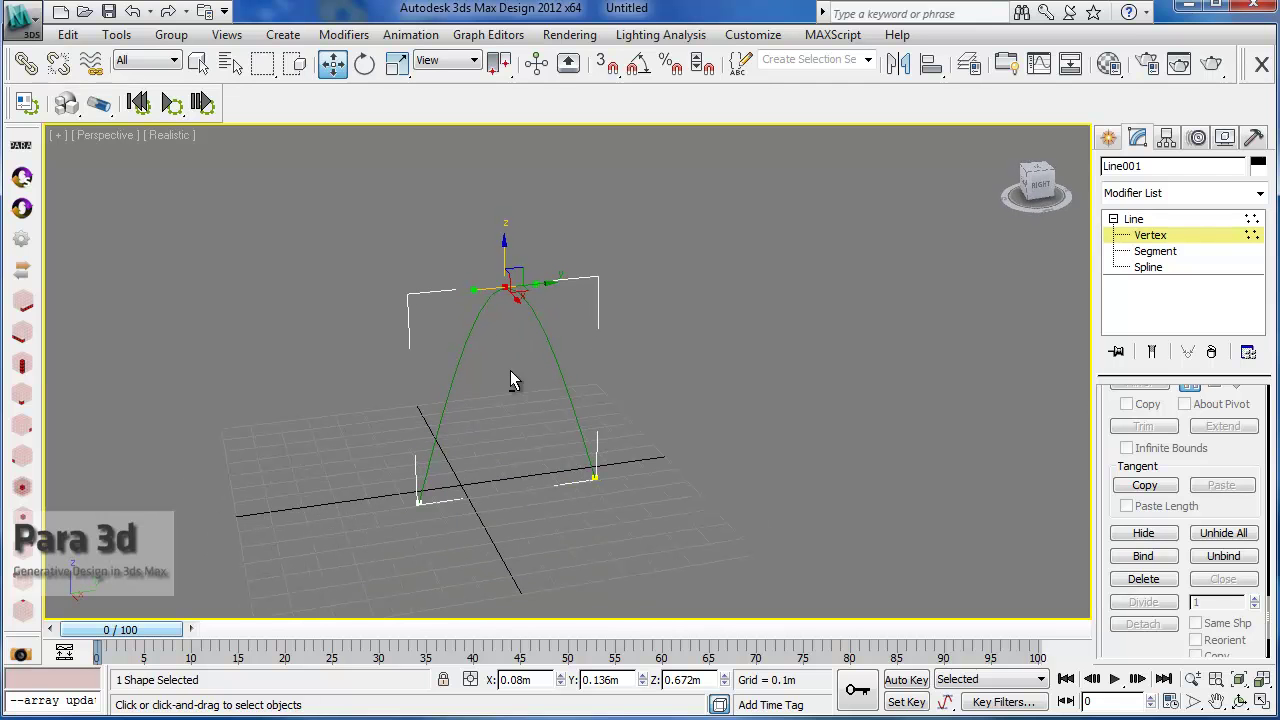
{"action": "middle_click_drag", "start_coordinate": [525, 393], "coordinate": [500, 414], "text": "alt"}
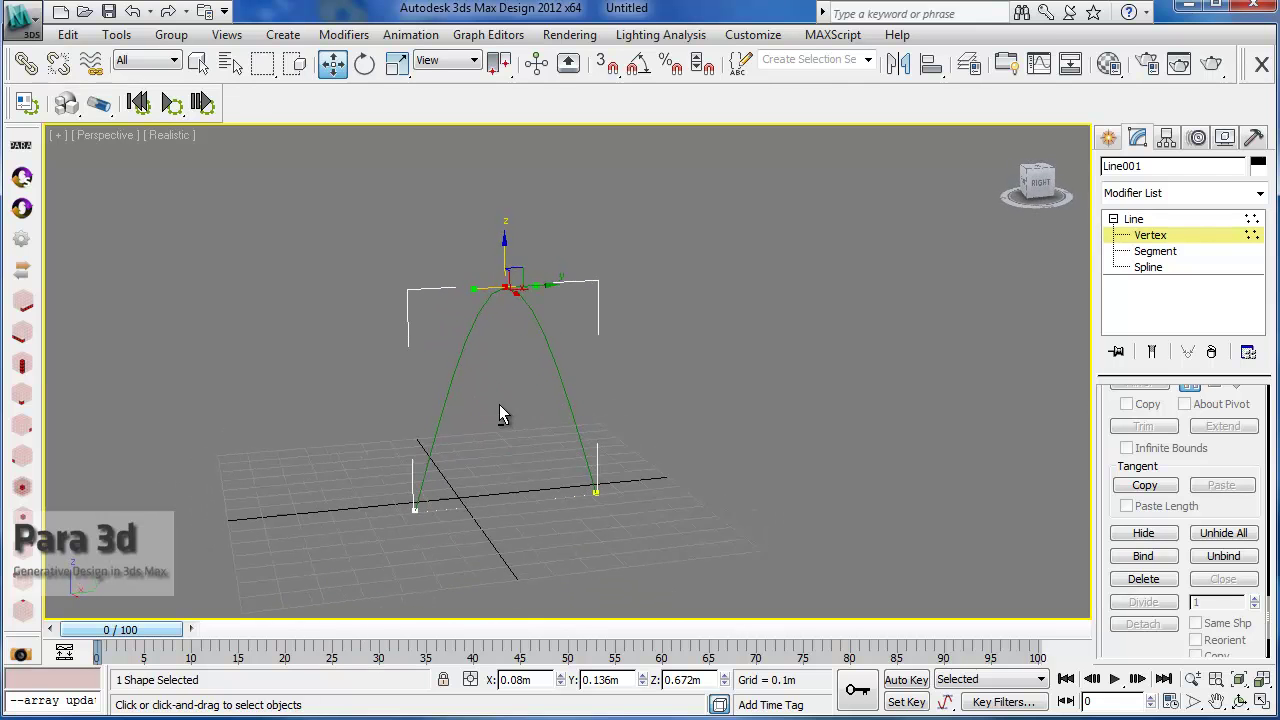
Change the arch's apex vertex back to the Smooth type
{"action": "right_click", "coordinate": [507, 285]}
{"action": "left_click", "coordinate": [472, 140]}
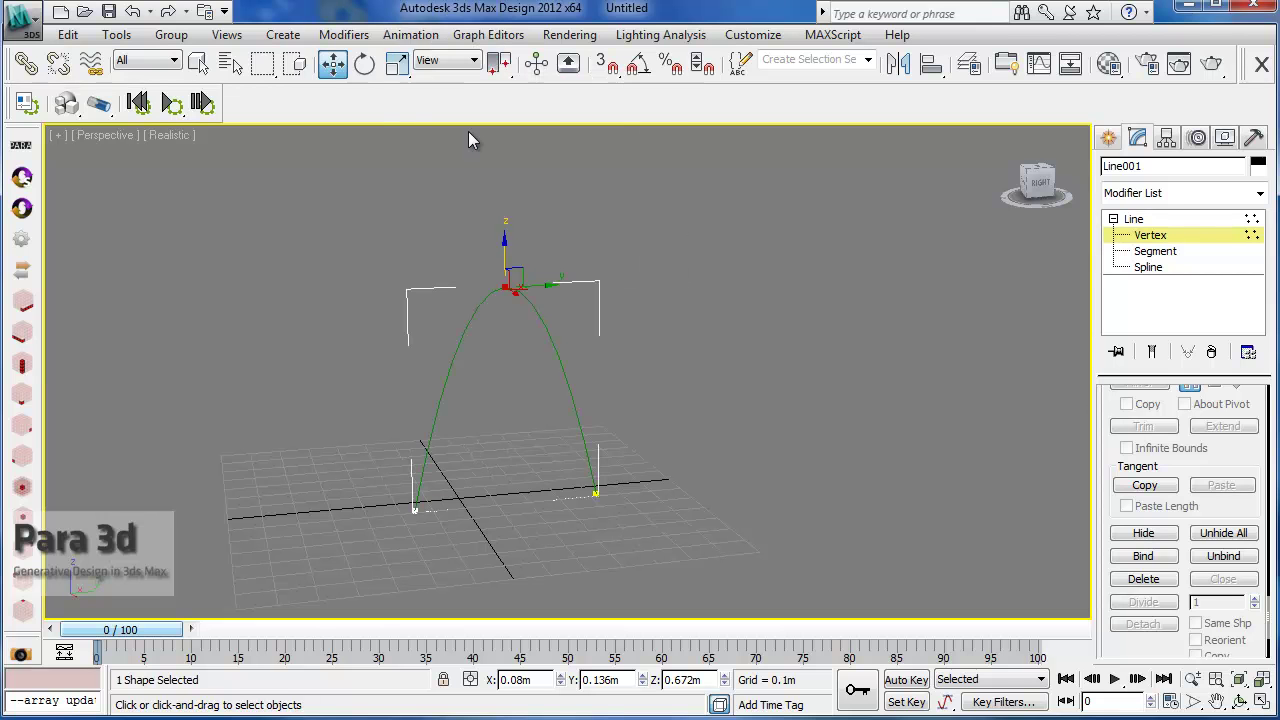
{"action": "middle_click_drag", "start_coordinate": [493, 385], "coordinate": [531, 426], "text": "alt"}
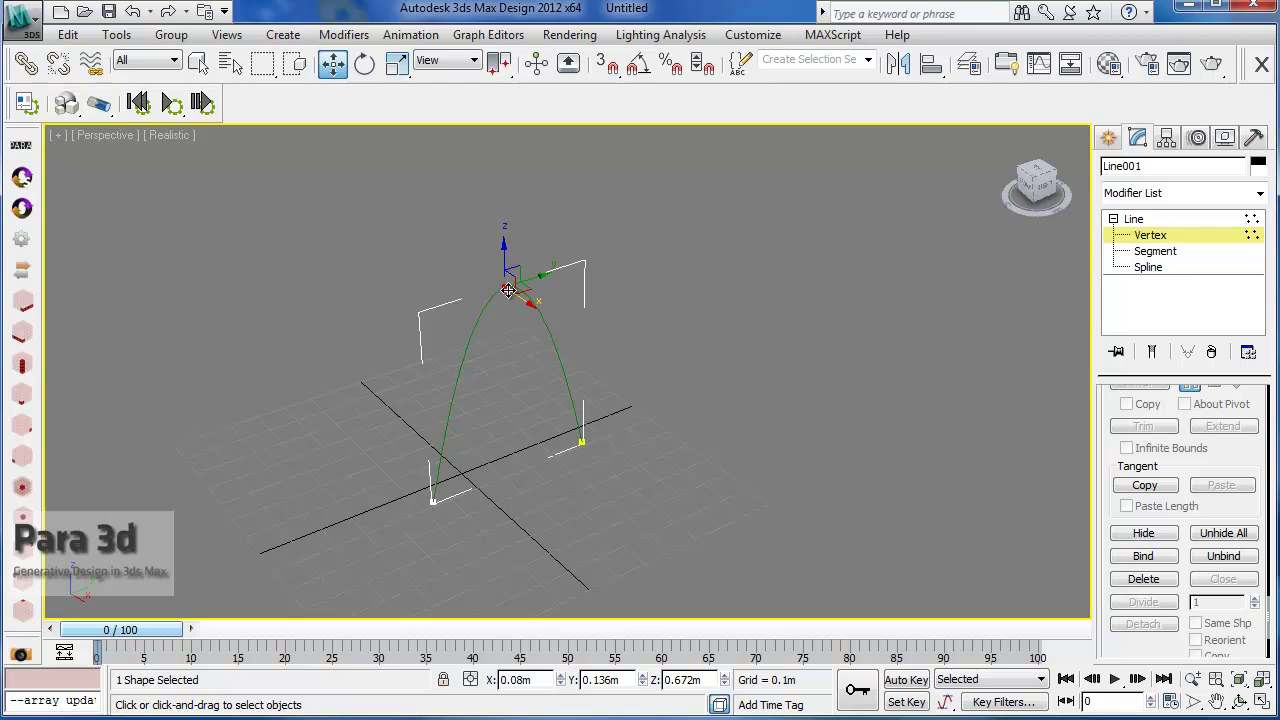
{"action": "middle_click_drag", "start_coordinate": [518, 350], "coordinate": [554, 338], "text": "alt"}
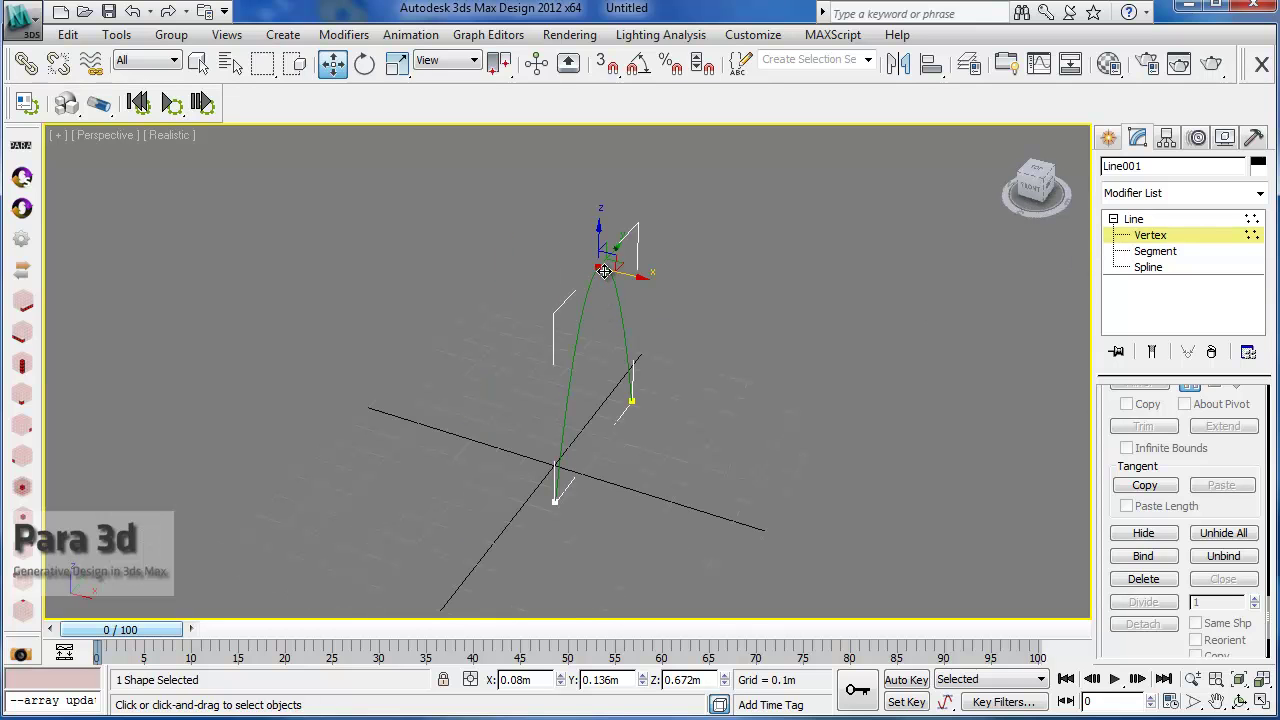
Add an XForm modifier to the arch with its apex vertex still selected
{"action": "left_click", "coordinate": [1175, 191]}
{"action": "key", "text": "x"}
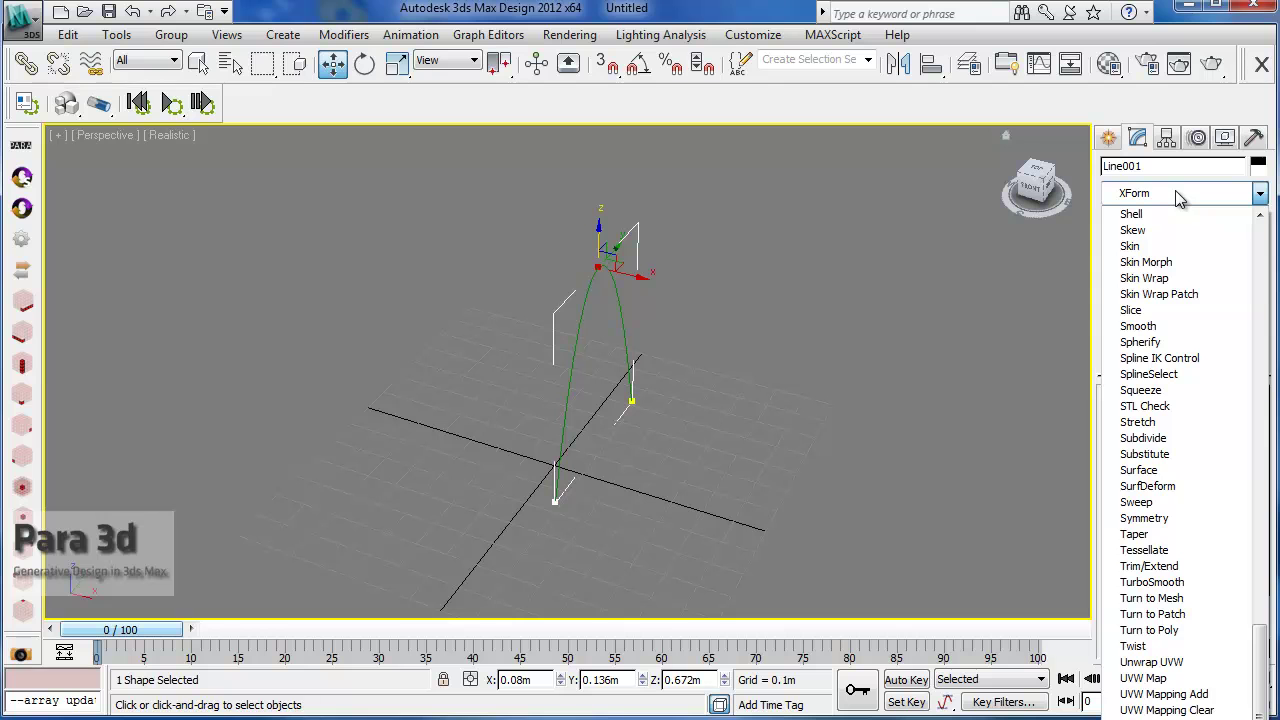
{"action": "key", "text": "Return"}
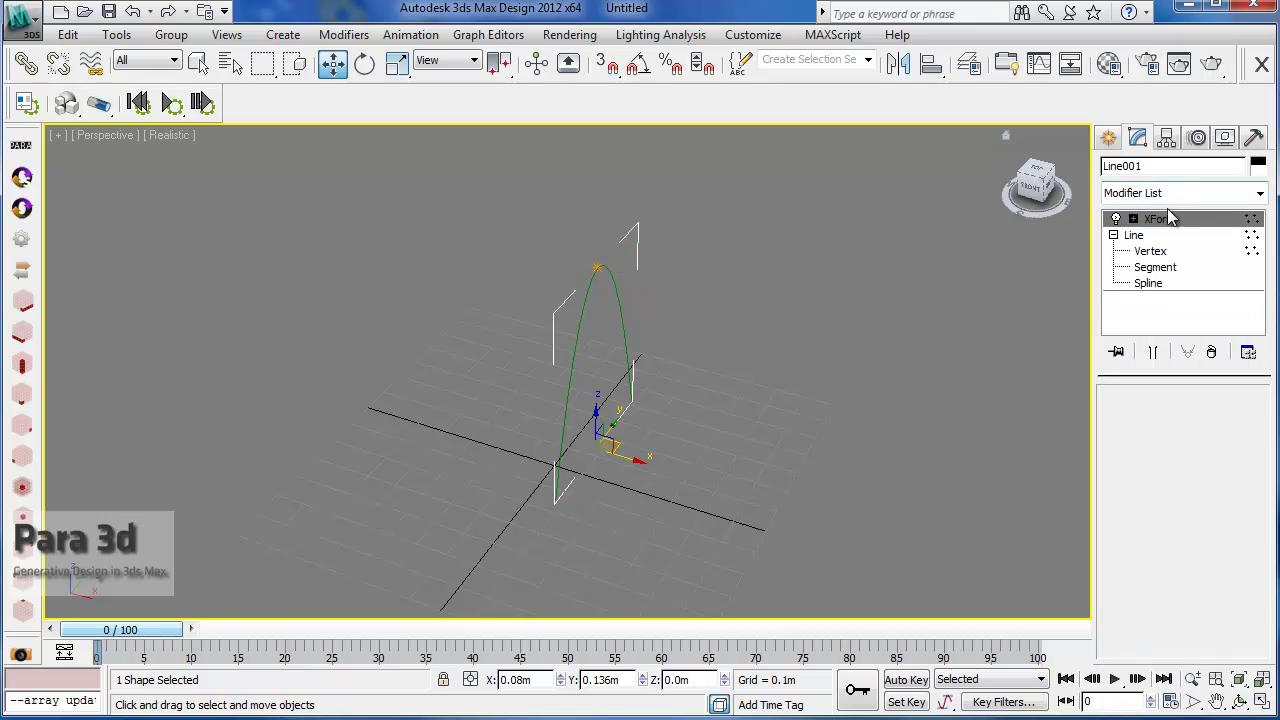
Try stretching the arch by moving the XForm gizmo upward along Z
{"action": "left_click", "coordinate": [1133, 219]}
{"action": "left_click", "coordinate": [1166, 235]}
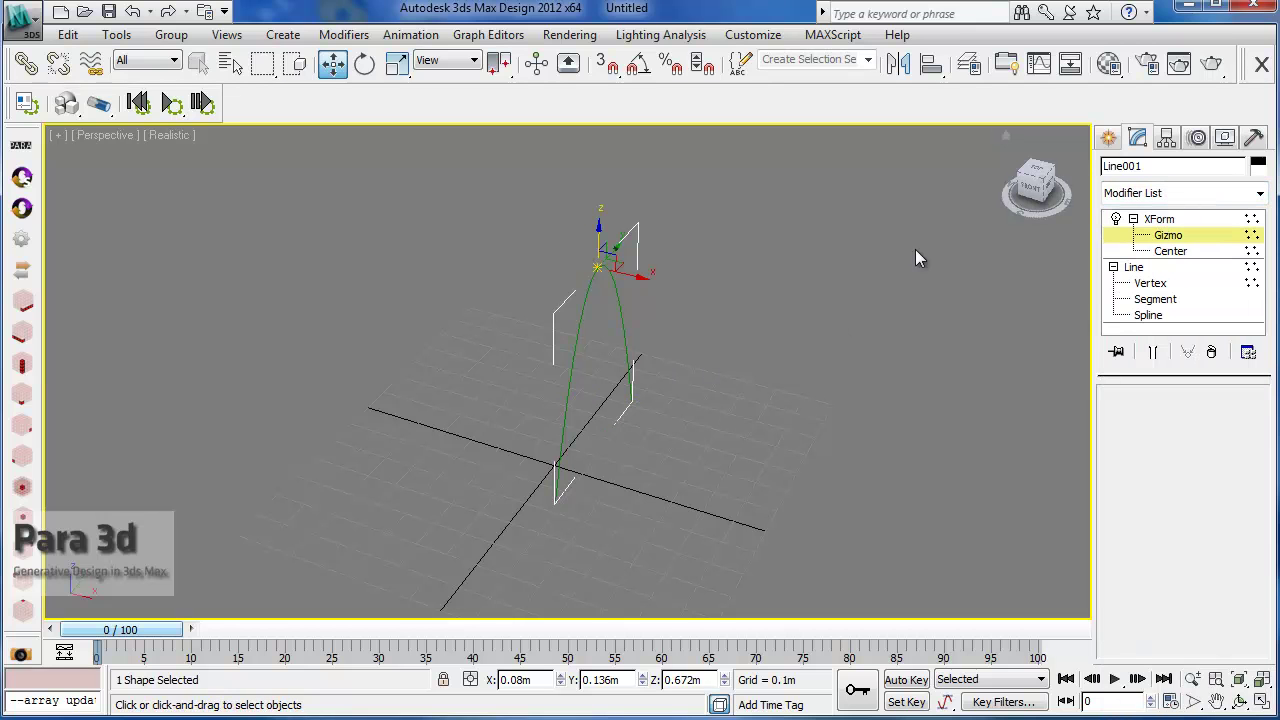
{"action": "left_click_drag", "start_coordinate": [598, 235], "coordinate": [603, 183]}
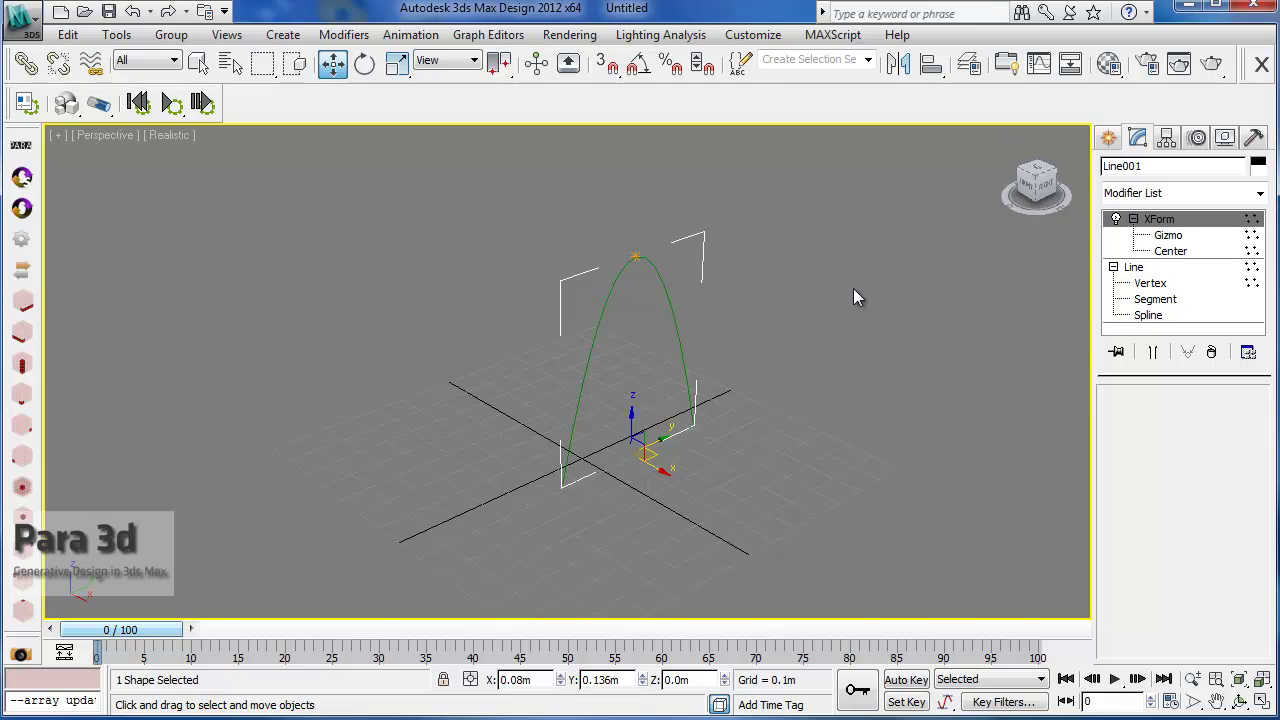
{"action": "mouse_move", "coordinate": [623, 375]}
{"action": "middle_mouse_down", "text": "alt"}
{"action": "mouse_move", "coordinate": [641, 371]}
{"action": "mouse_move", "coordinate": [633, 384]}
{"action": "middle_mouse_up", "text": "alt"}
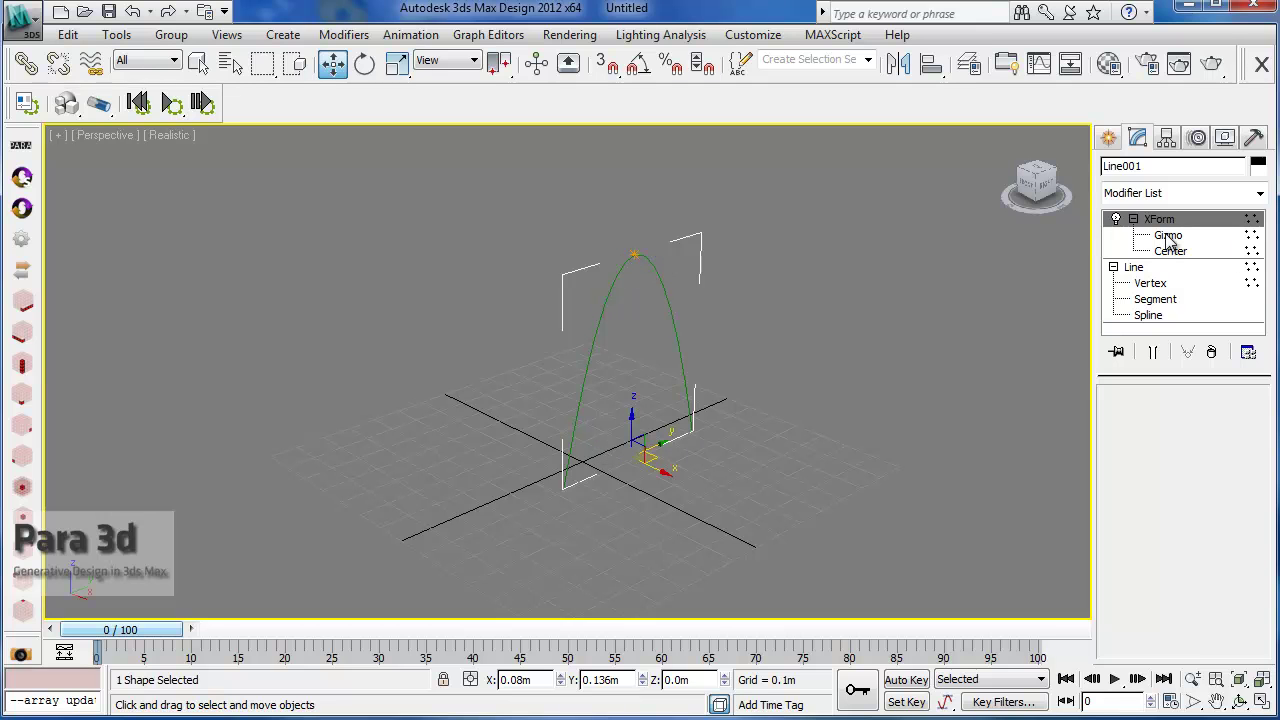
Draw a long four-point zigzag line on the ground plane, starting beside the arch and extending far out in negative X
{"action": "middle_click_drag", "start_coordinate": [620, 485], "coordinate": [684, 448], "text": "alt"}
{"action": "scroll", "coordinate": [684, 448], "scroll_direction": "down", "scroll_amount": 3}
{"action": "left_click", "coordinate": [823, 388]}
{"action": "left_click", "coordinate": [1110, 137]}
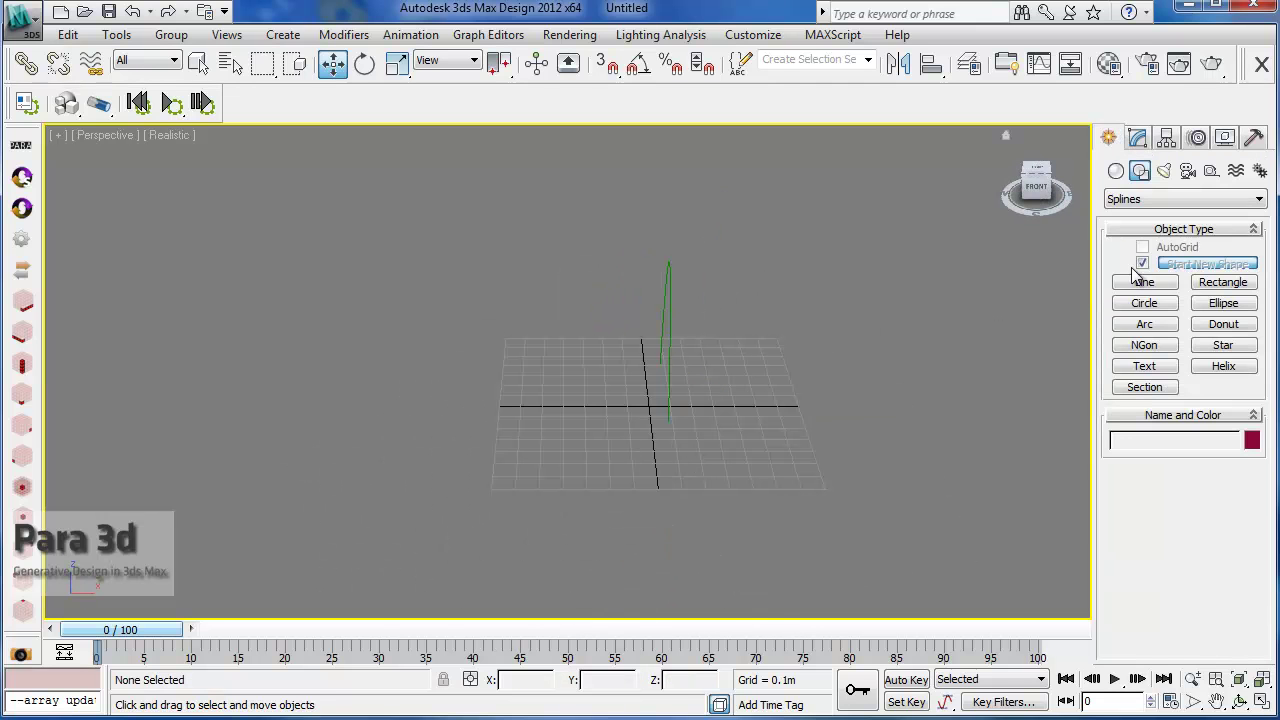
{"action": "left_click", "coordinate": [1145, 283]}
{"action": "middle_click_drag", "start_coordinate": [1000, 380], "coordinate": [834, 291], "text": "alt"}
{"action": "left_click", "coordinate": [834, 291]}
{"action": "left_click", "coordinate": [635, 500]}
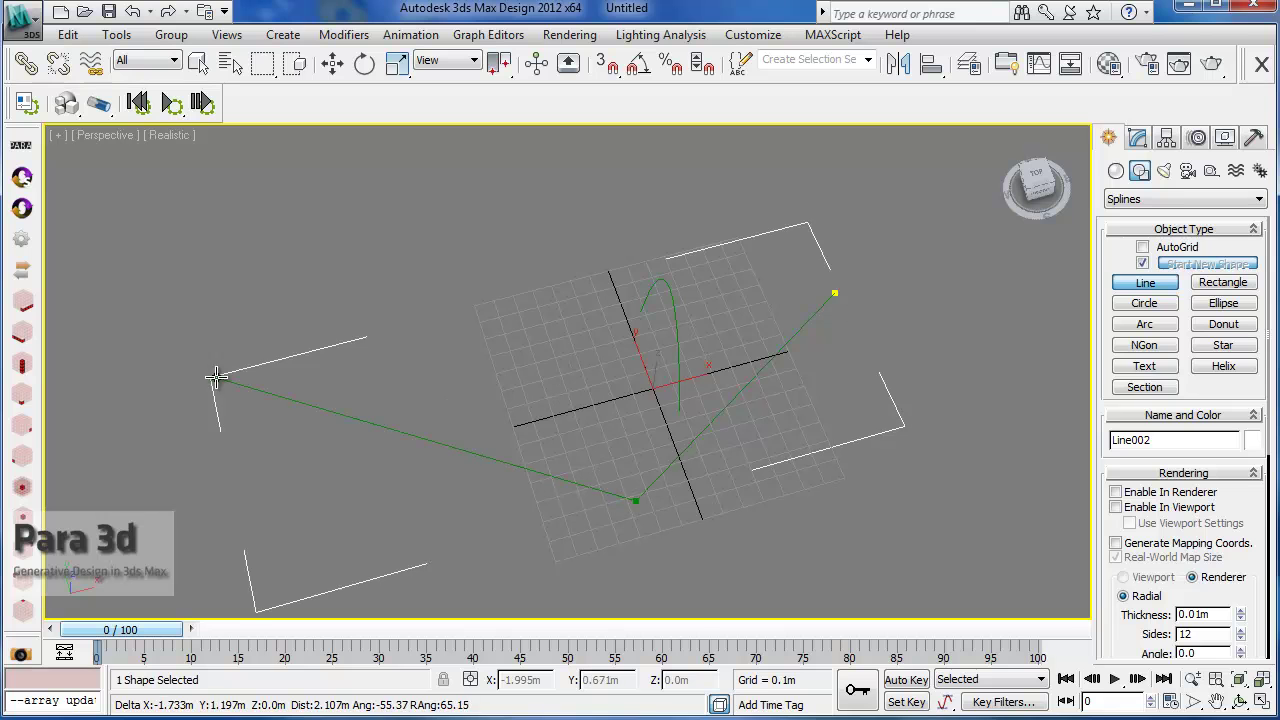
{"action": "left_click", "coordinate": [206, 374]}
{"action": "left_click", "coordinate": [85, 466]}
{"action": "right_click", "coordinate": [108, 449]}
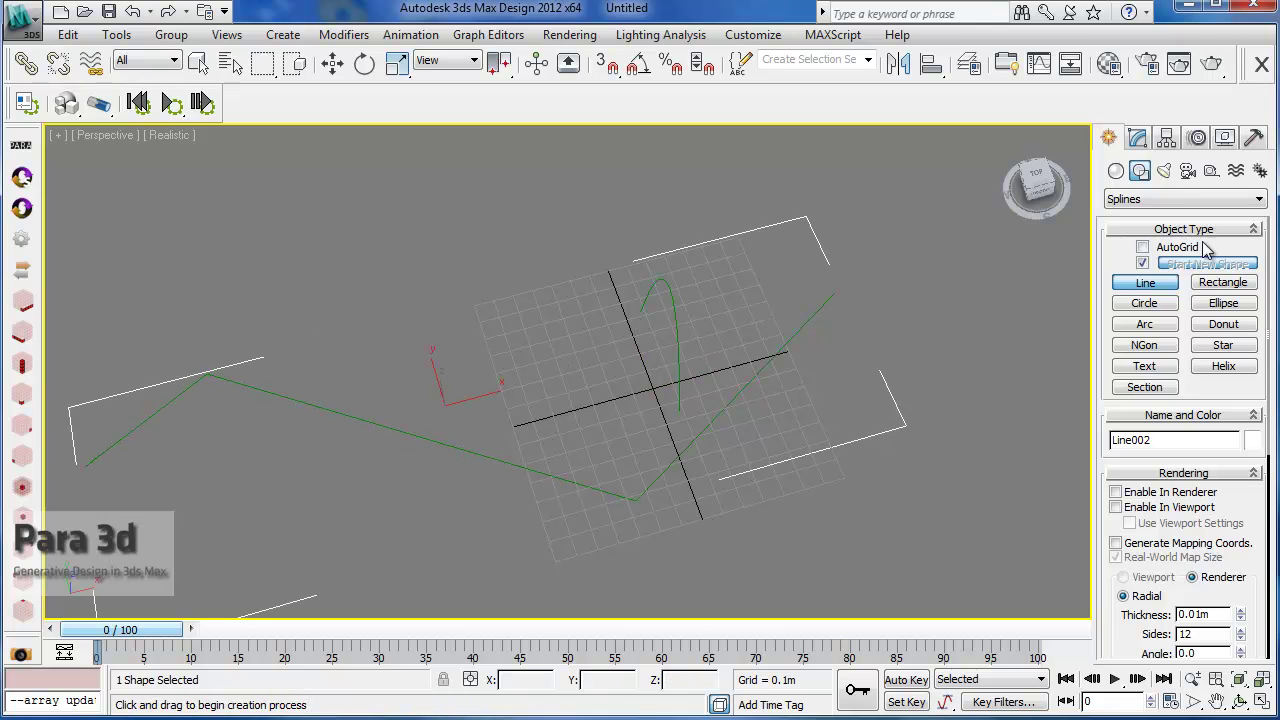
Convert the two middle vertices of the zigzag line to the Smooth type to form an S-shaped path
{"action": "left_click", "coordinate": [1137, 137]}
{"action": "left_click", "coordinate": [1114, 219]}
{"action": "left_click", "coordinate": [1152, 235]}
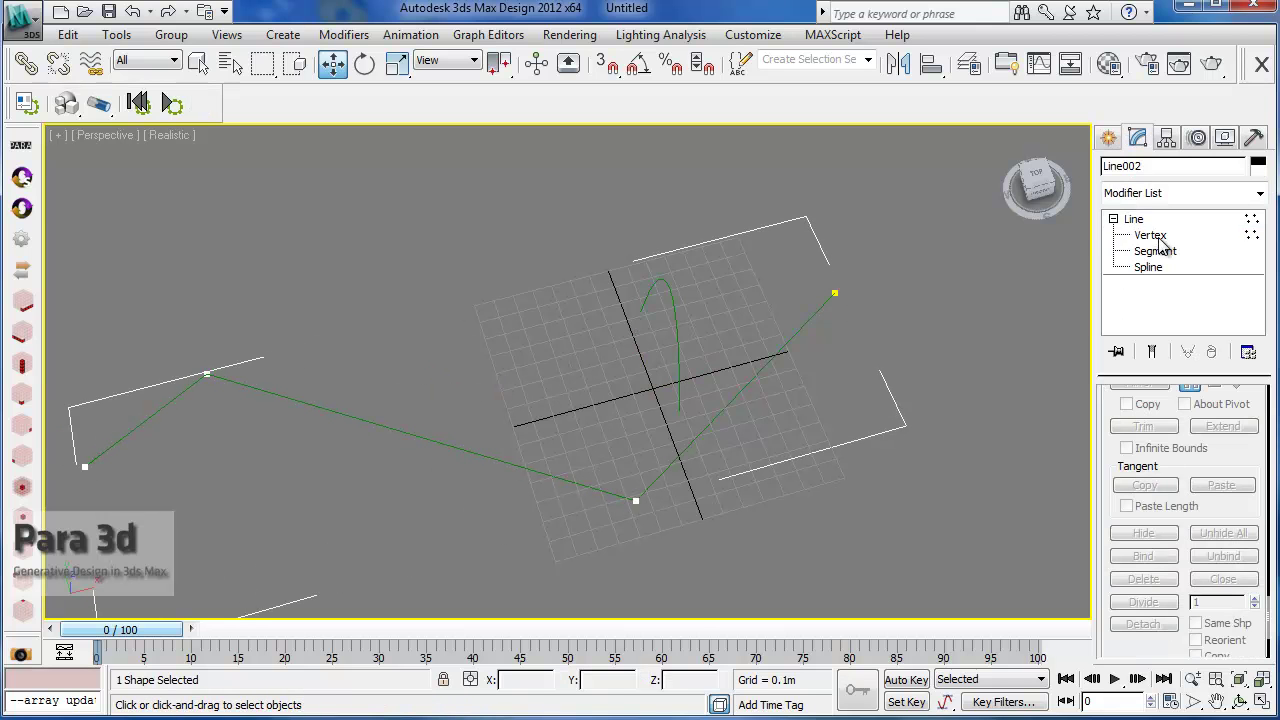
{"action": "middle_click_drag", "start_coordinate": [505, 433], "coordinate": [599, 405]}
{"action": "scroll", "coordinate": [600, 405], "scroll_direction": "down", "scroll_amount": 2}
{"action": "left_click_drag", "start_coordinate": [705, 480], "coordinate": [622, 419]}
{"action": "left_click_drag", "start_coordinate": [465, 437], "coordinate": [374, 332], "text": "ctrl"}
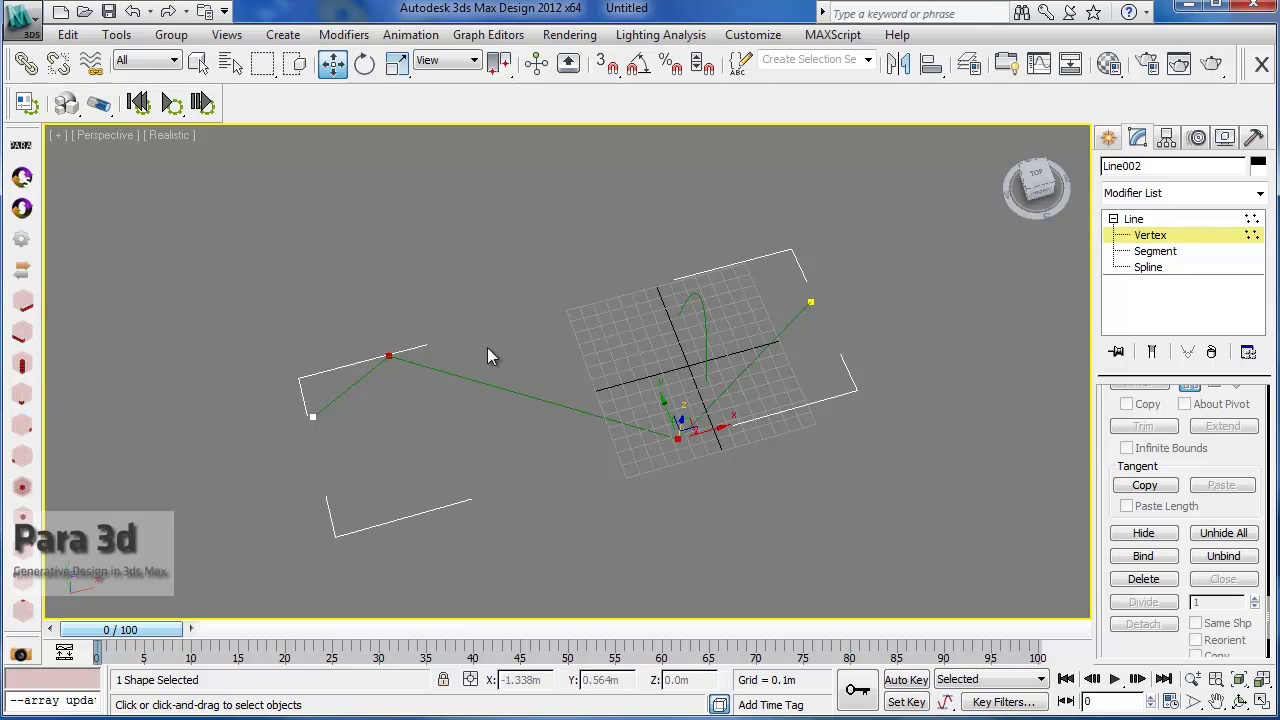
{"action": "right_click", "coordinate": [392, 355]}
{"action": "left_click", "coordinate": [348, 198]}
{"action": "middle_click_drag", "start_coordinate": [401, 374], "coordinate": [442, 331]}
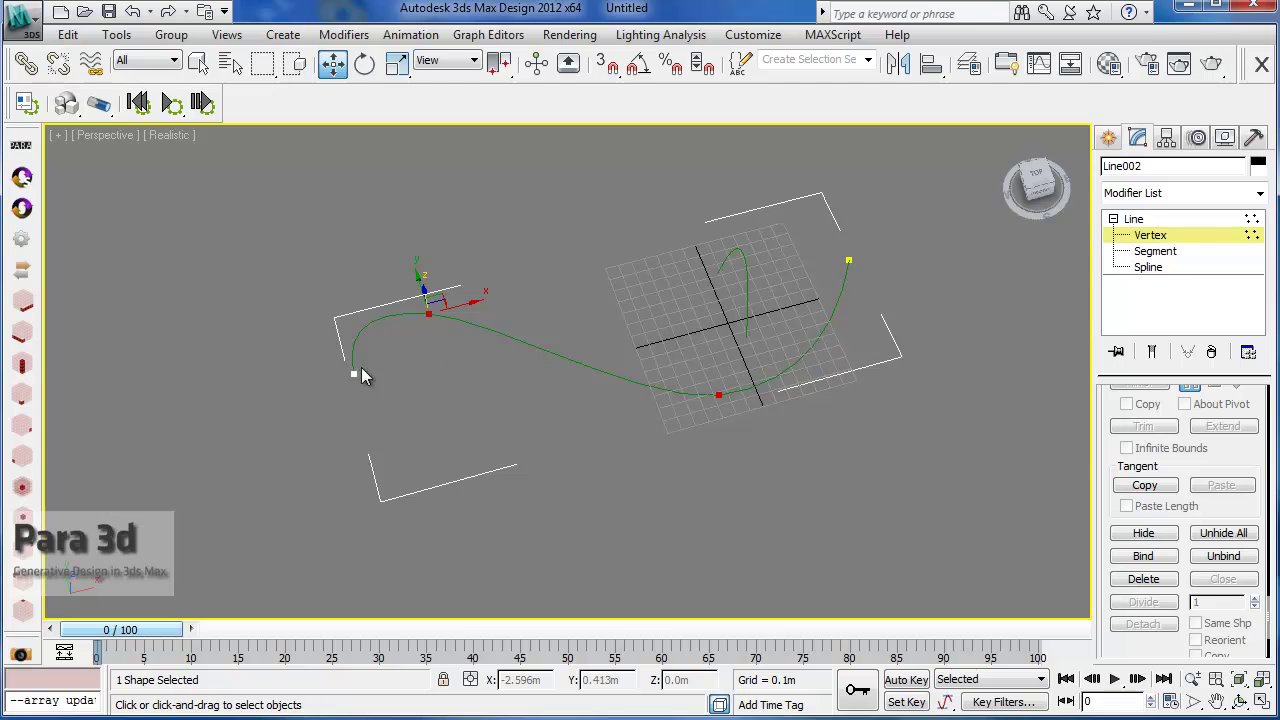
Reshape the path by moving its far end about -0.857 m in X and its middle vertices to about Y -0.749 m and Y 0.772 m
{"action": "left_click", "coordinate": [355, 373]}
{"action": "left_click_drag", "start_coordinate": [380, 361], "coordinate": [260, 394]}
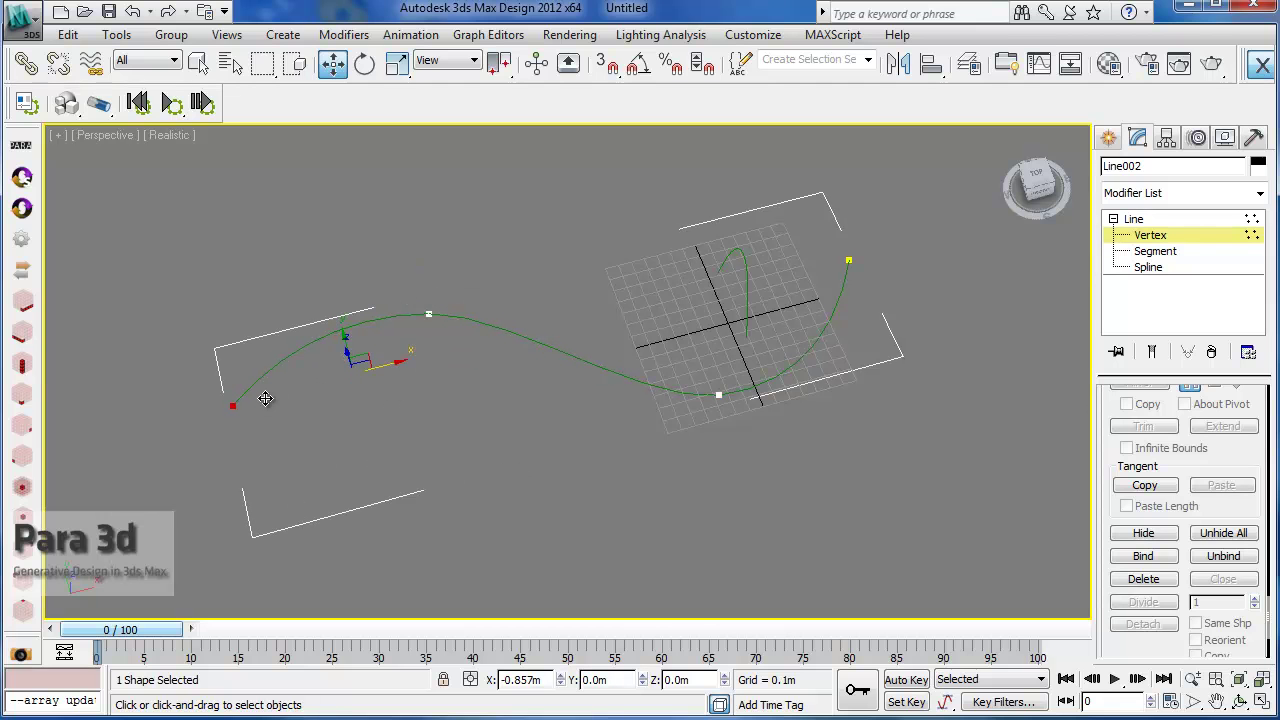
{"action": "left_click", "coordinate": [720, 396]}
{"action": "left_click_drag", "start_coordinate": [723, 396], "coordinate": [722, 402]}
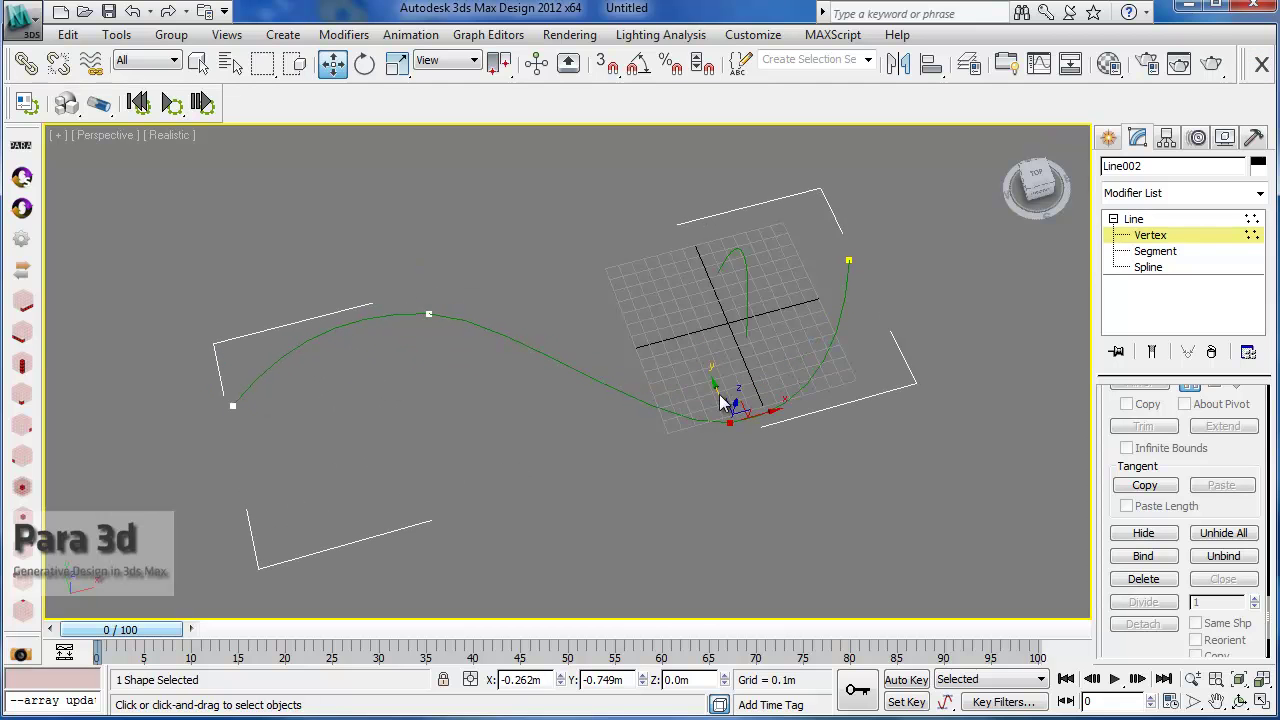
{"action": "left_click", "coordinate": [426, 315]}
{"action": "left_click_drag", "start_coordinate": [417, 285], "coordinate": [418, 274]}
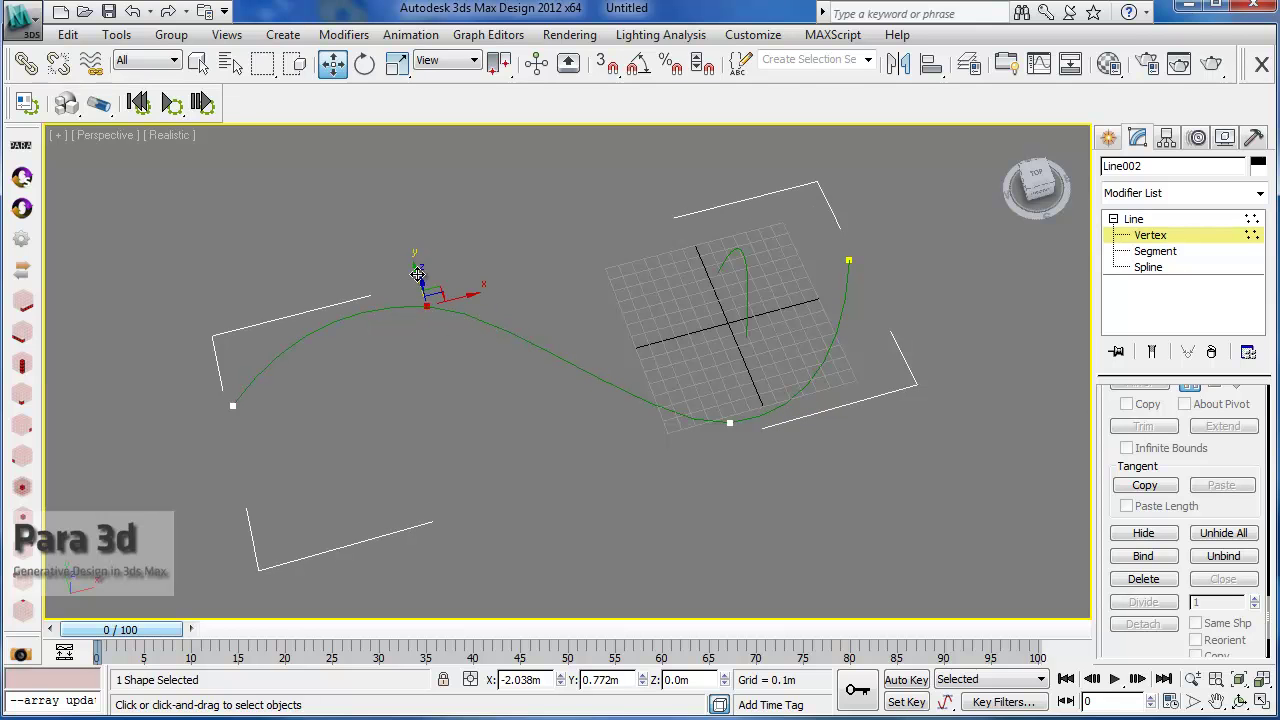
{"action": "middle_click_drag", "start_coordinate": [741, 421], "coordinate": [953, 362]}
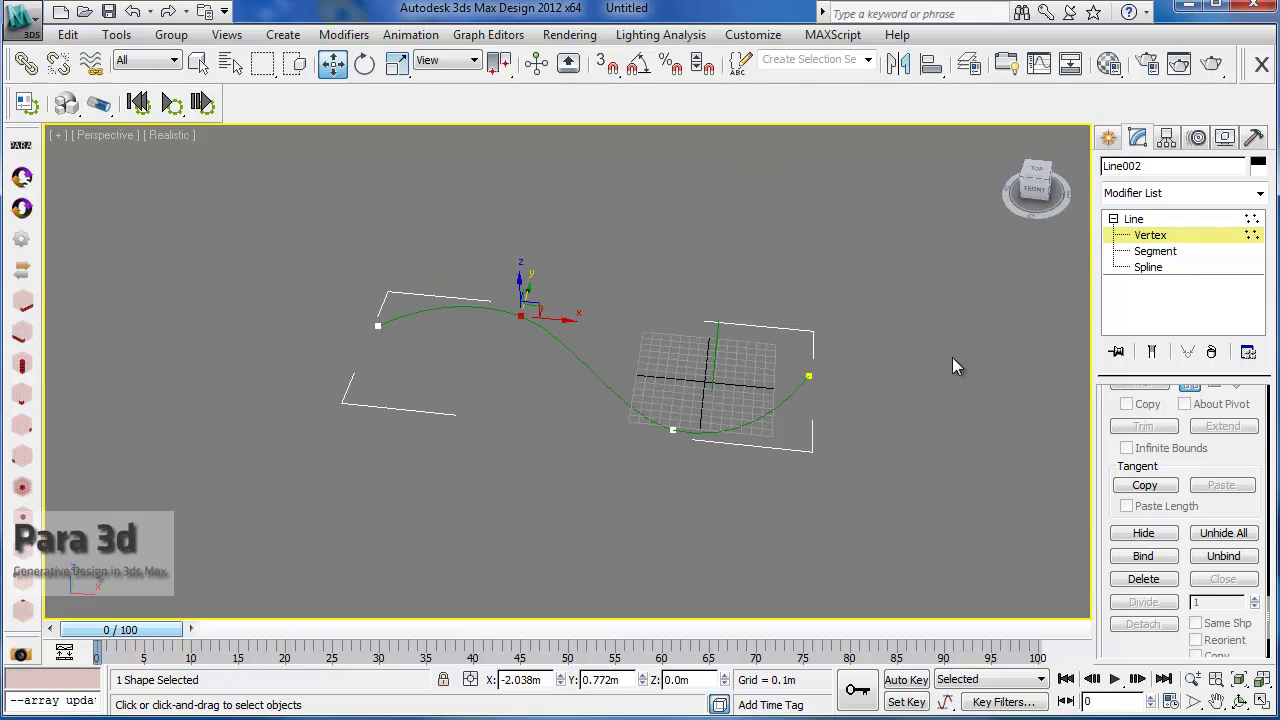
Enlarge the S-shaped path at Spline level by scaling its whole spline up in the XY plane
{"action": "left_click", "coordinate": [1148, 267]}
{"action": "left_click", "coordinate": [742, 424]}
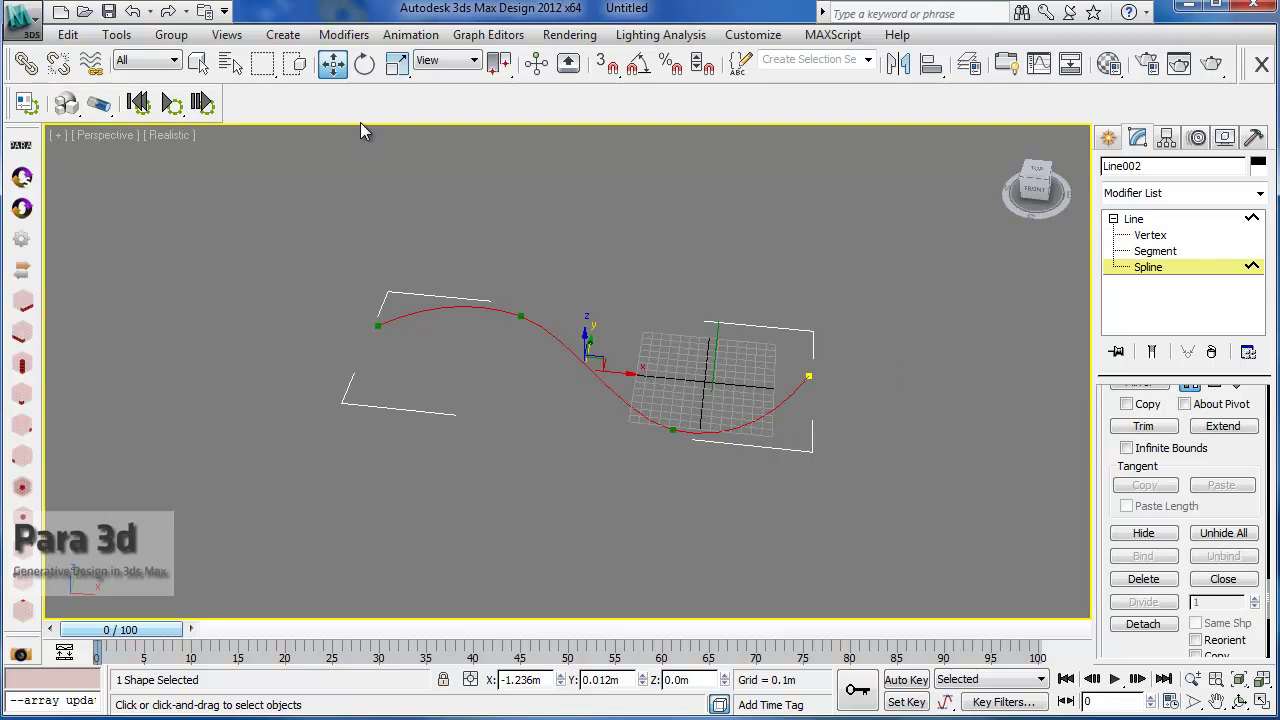
{"action": "left_click", "coordinate": [397, 66]}
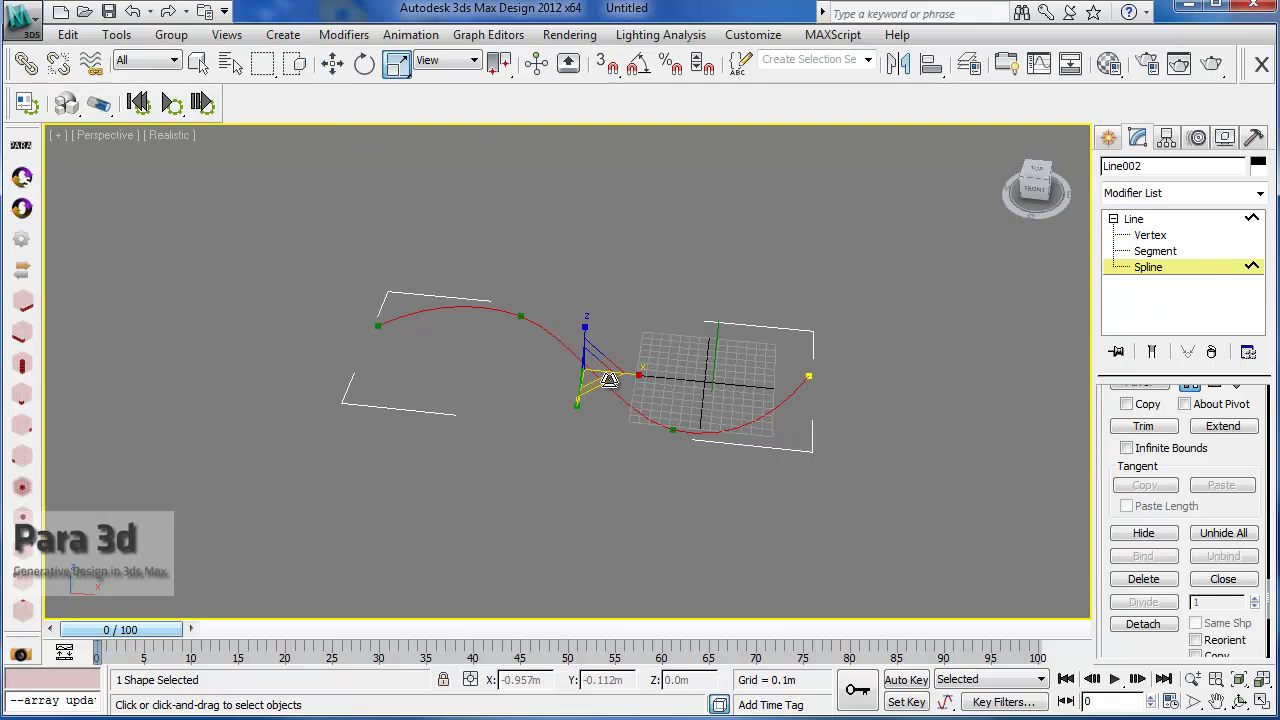
{"action": "left_click_drag", "start_coordinate": [606, 374], "coordinate": [634, 397]}
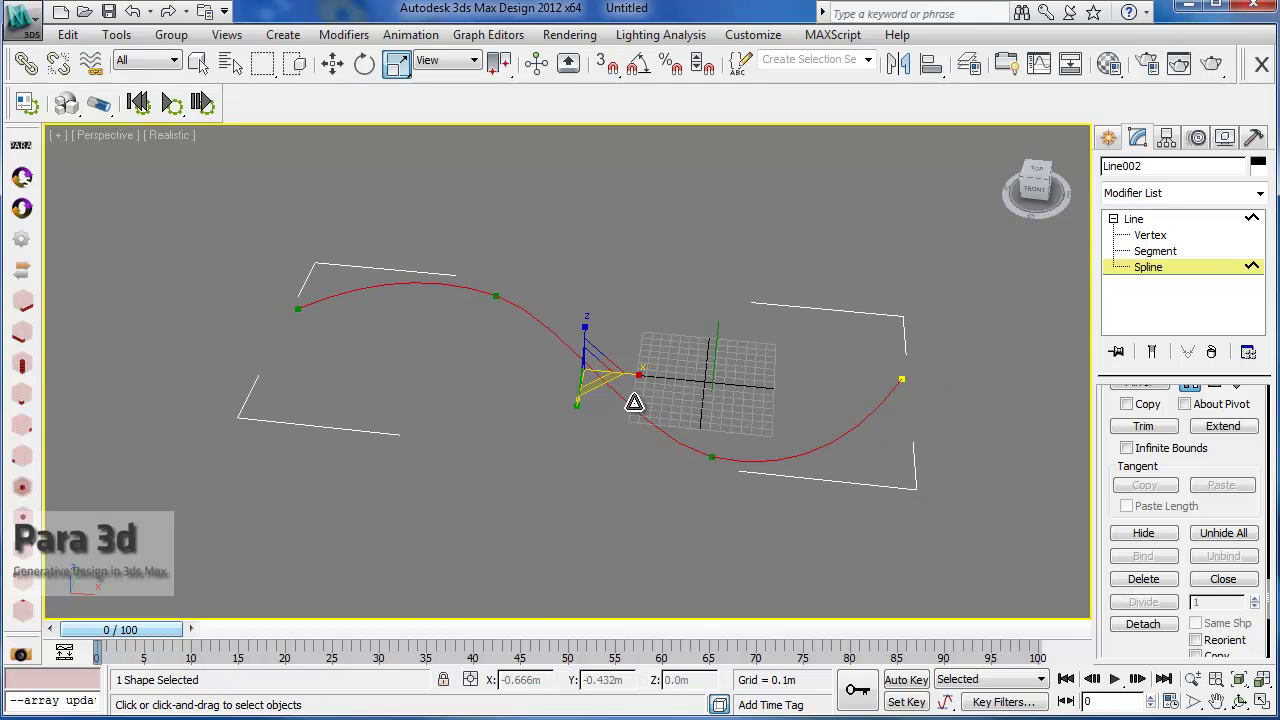
{"action": "middle_click_drag", "start_coordinate": [634, 397], "coordinate": [530, 378], "text": "alt"}
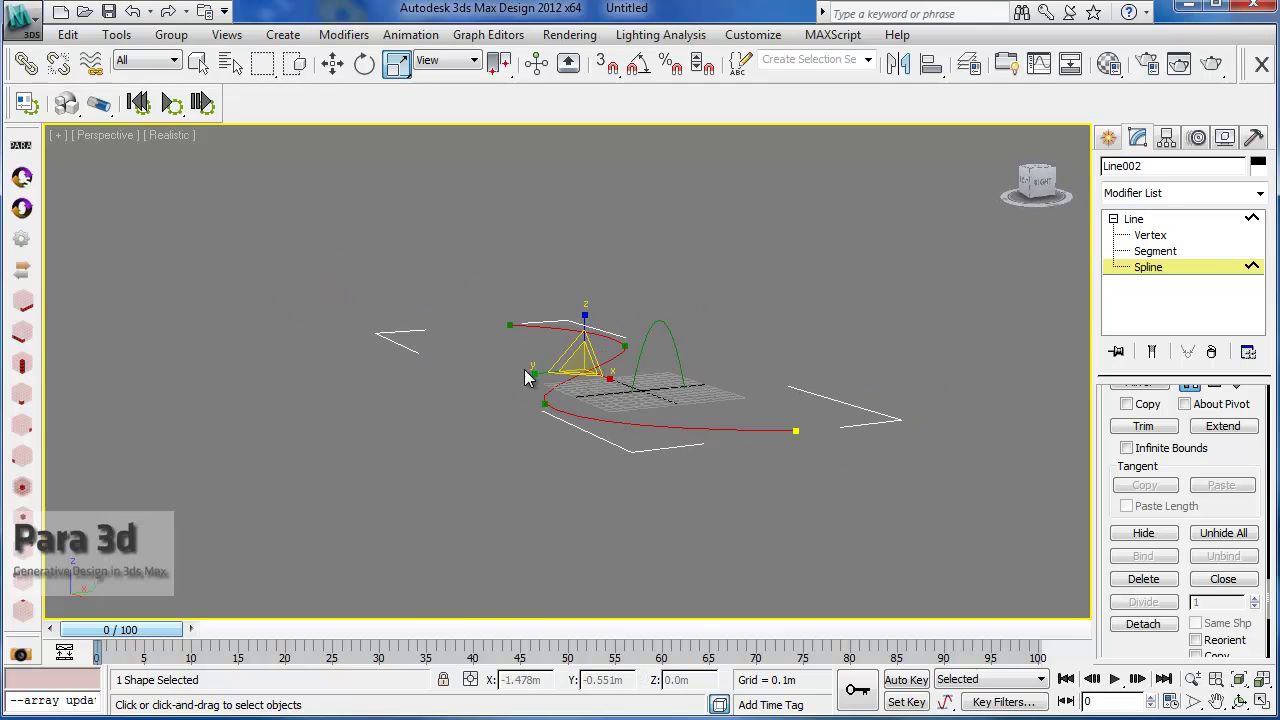
{"action": "left_click", "coordinate": [1150, 268]}
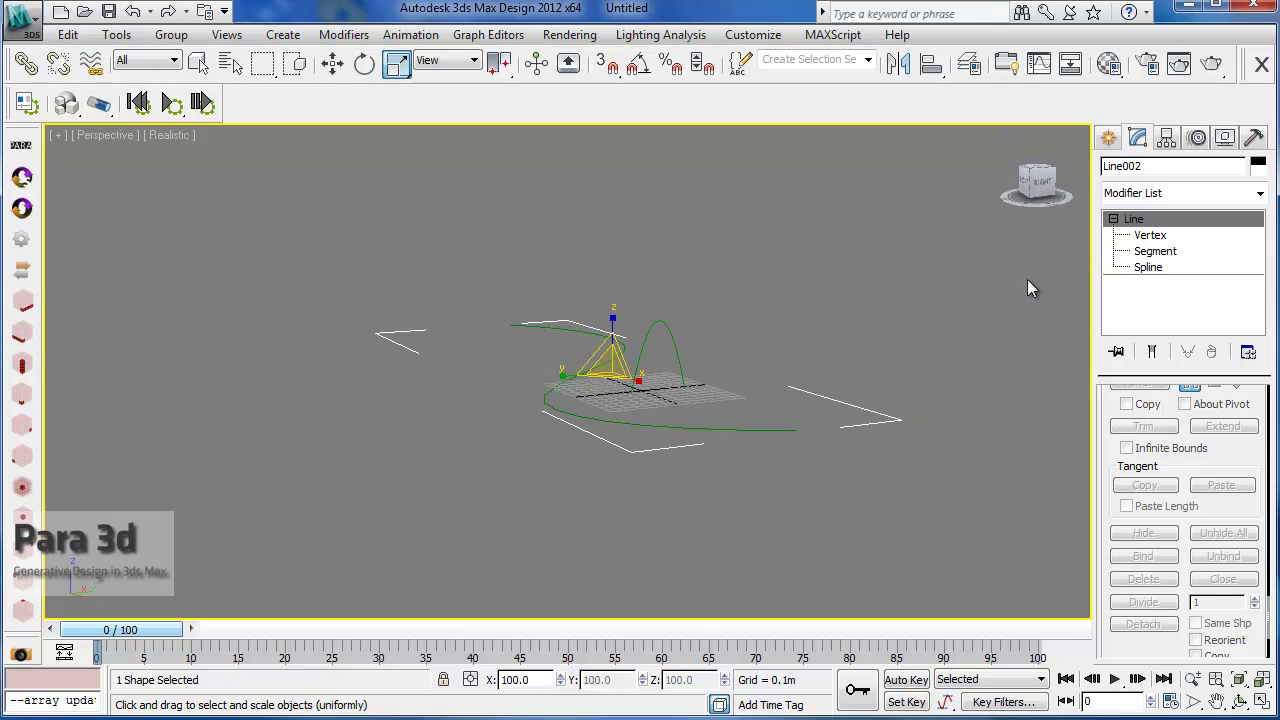
Raise the arch's top vertex along Z to about 0.934 m
{"action": "left_click", "coordinate": [686, 346]}
{"action": "left_click", "coordinate": [1150, 283]}
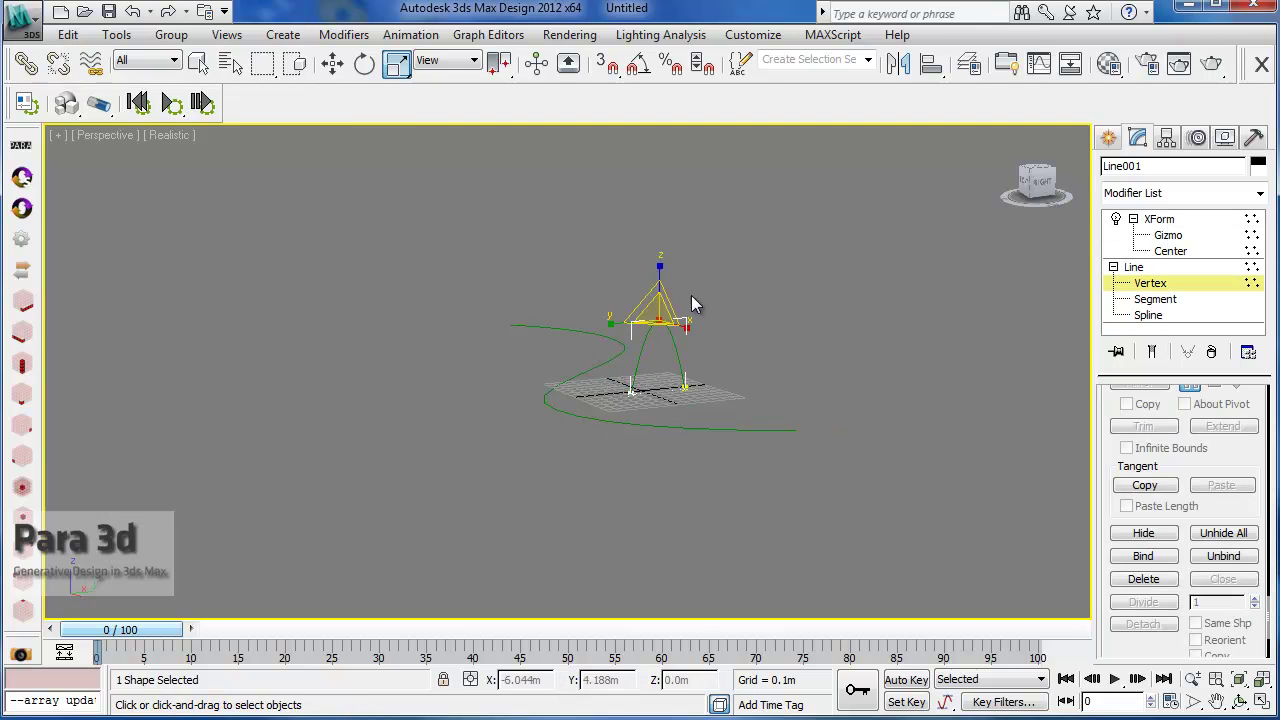
{"action": "left_click", "coordinate": [332, 63]}
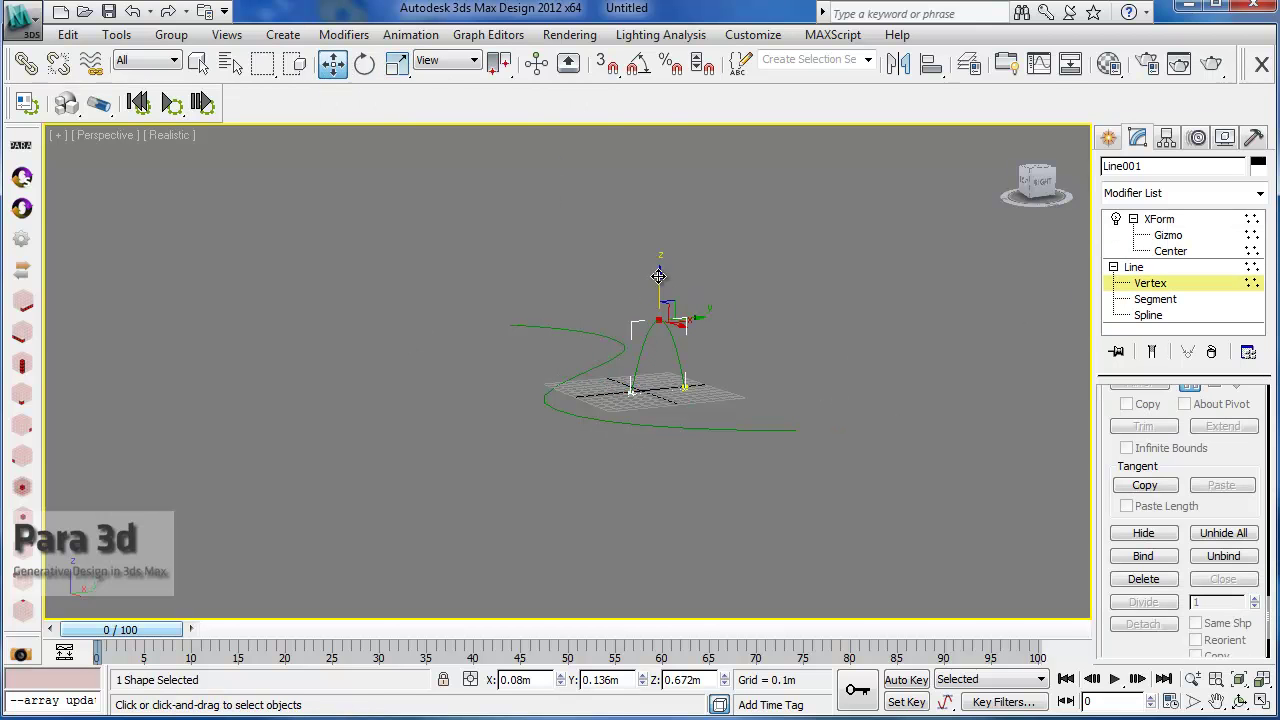
{"action": "left_click_drag", "start_coordinate": [657, 246], "coordinate": [657, 245]}
Widen the arch's base slightly by scaling its segments along Y
{"action": "left_click_drag", "start_coordinate": [728, 348], "coordinate": [556, 427]}
{"action": "middle_click_drag", "start_coordinate": [565, 400], "coordinate": [600, 454], "text": "alt"}
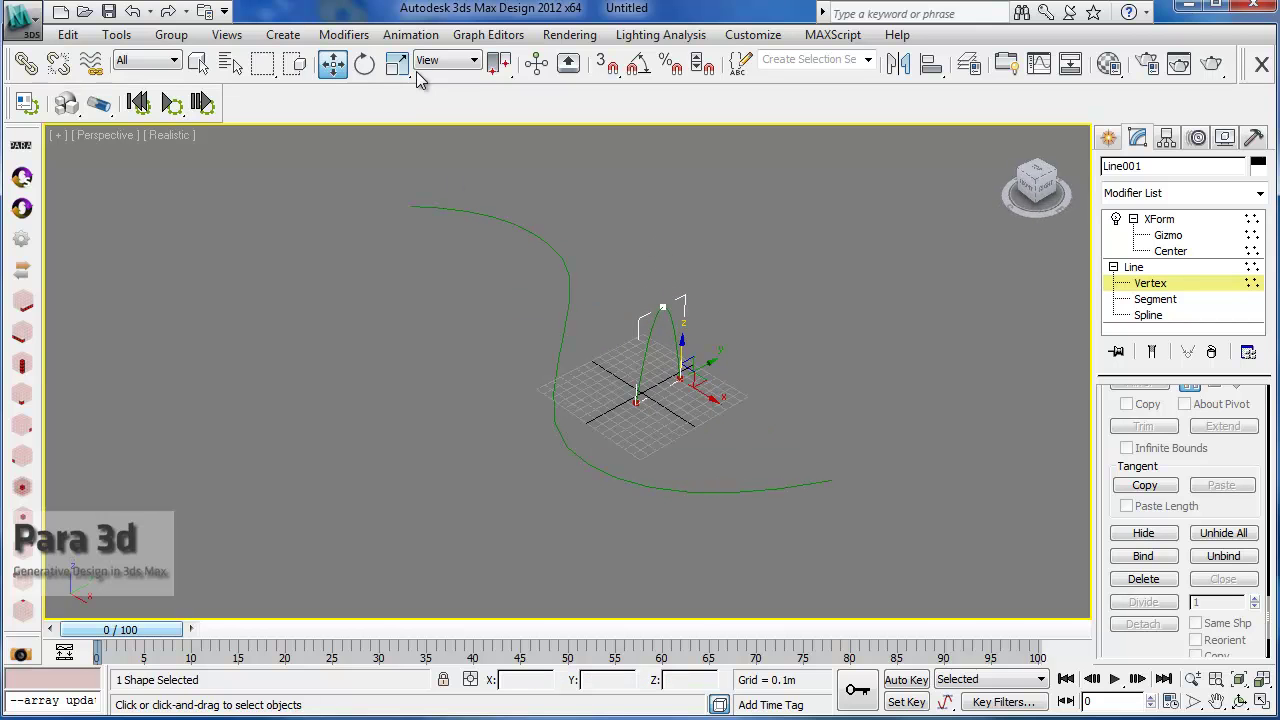
{"action": "left_click", "coordinate": [396, 64]}
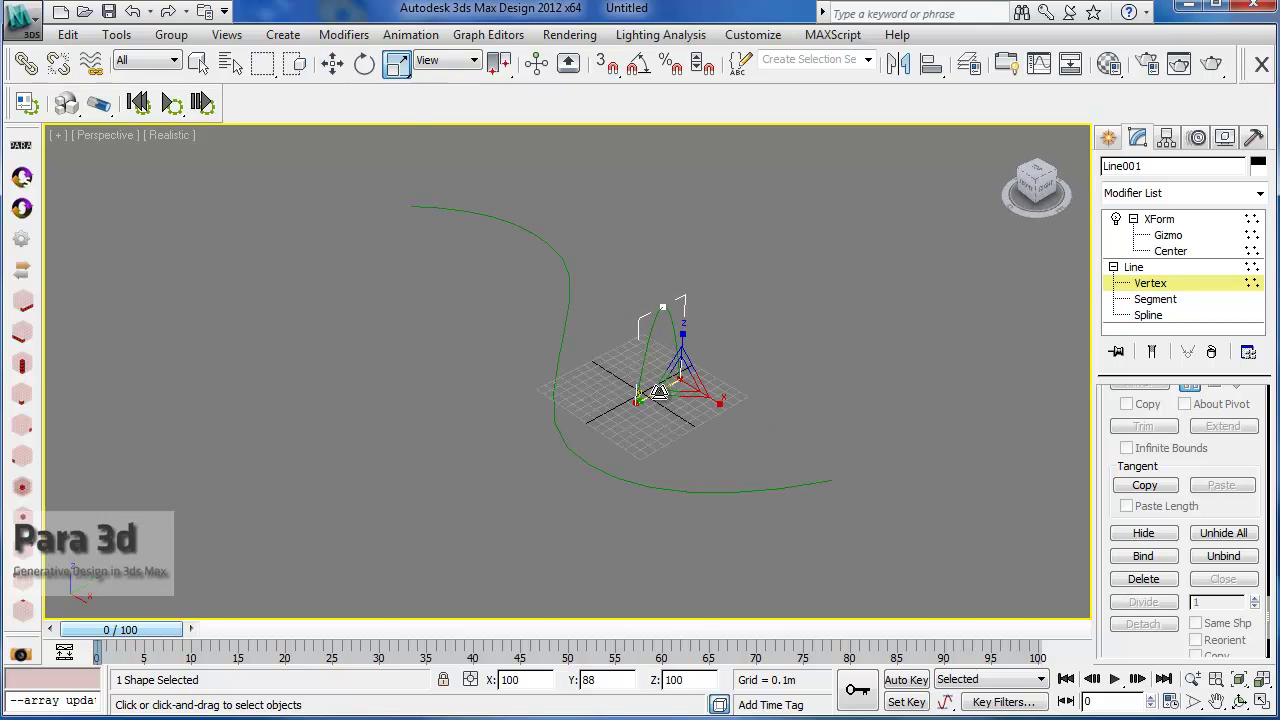
{"action": "key", "text": "2"}
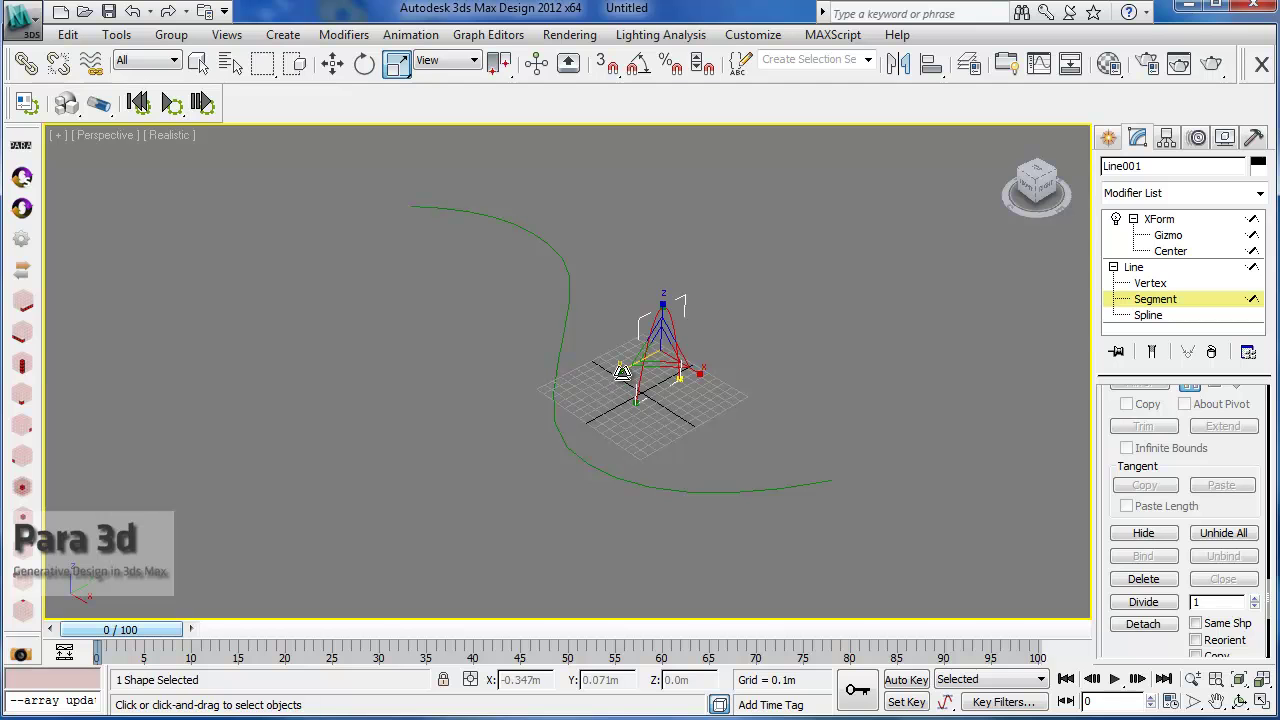
{"action": "left_click_drag", "start_coordinate": [622, 371], "coordinate": [605, 375]}
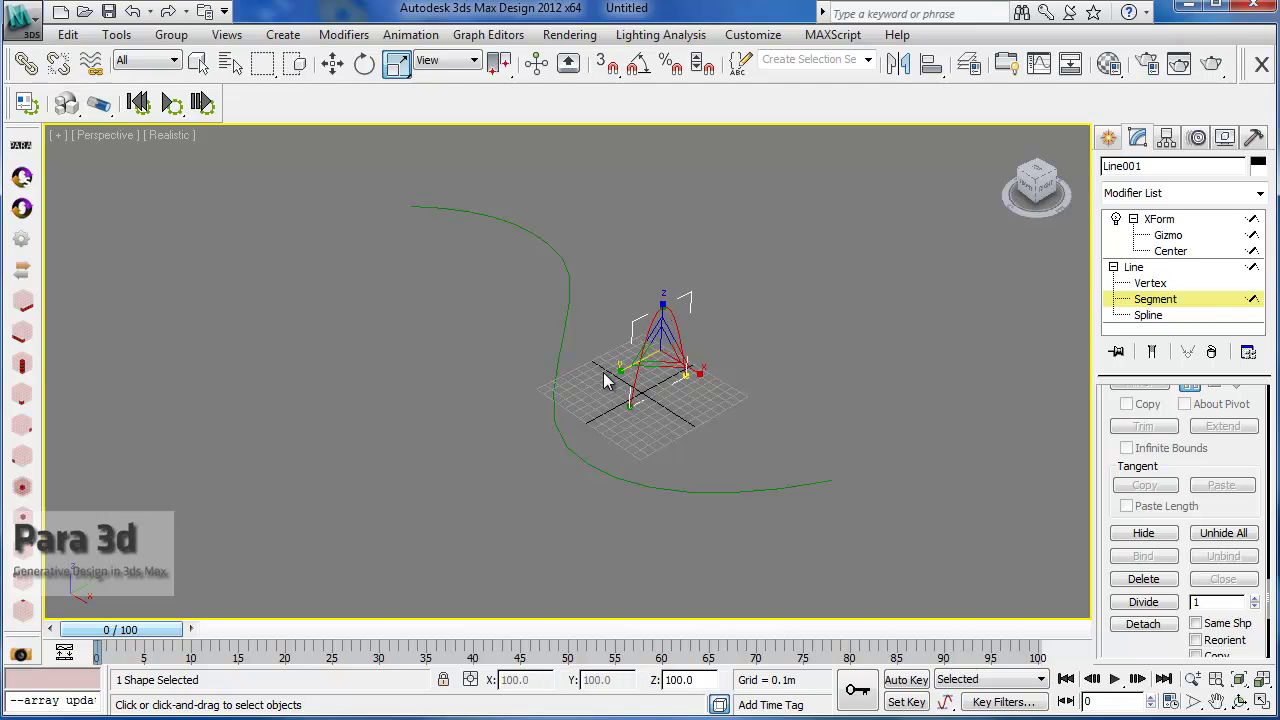
Select only the arch's top vertex and remove the existing XForm modifier from the stack
{"action": "left_click", "coordinate": [1152, 286]}
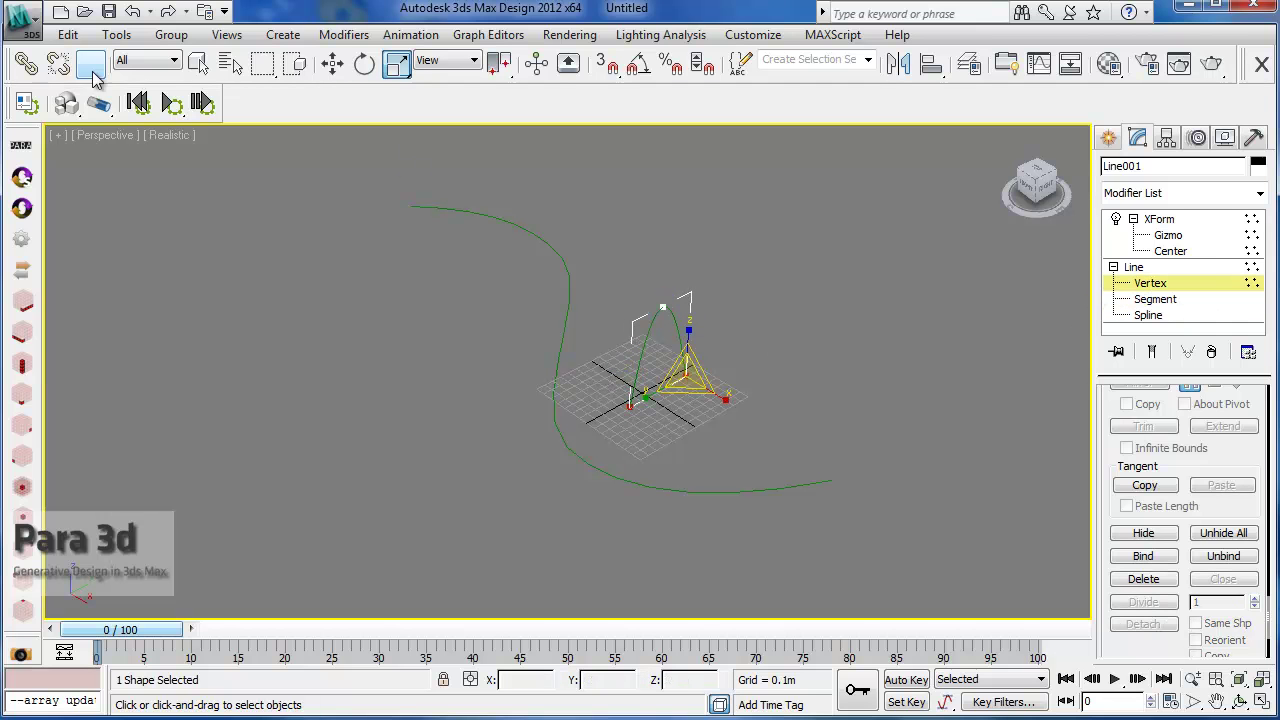
{"action": "left_click", "coordinate": [200, 68]}
{"action": "left_click", "coordinate": [662, 306]}
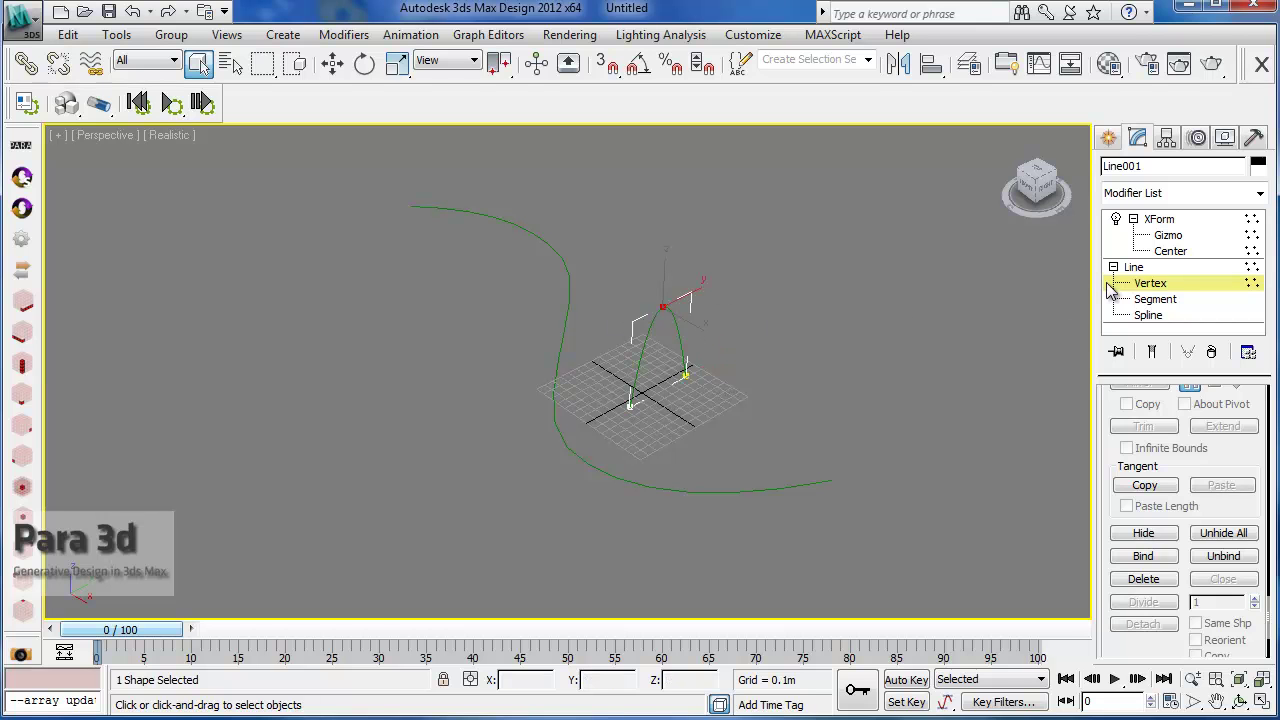
{"action": "left_click", "coordinate": [1148, 232]}
{"action": "left_click", "coordinate": [1134, 219]}
{"action": "key", "text": "w"}
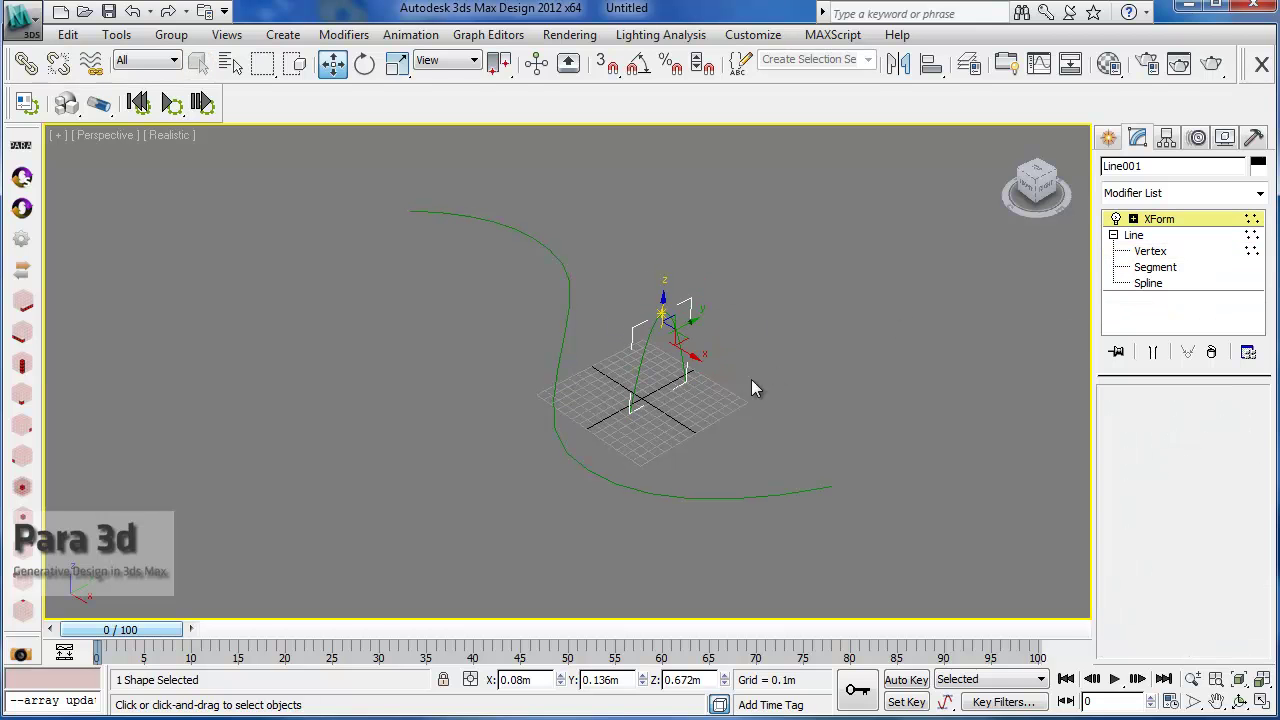
{"action": "scroll", "coordinate": [777, 410], "scroll_direction": "up", "scroll_amount": 5}
{"action": "middle_click_drag", "start_coordinate": [777, 412], "coordinate": [667, 368], "text": "alt"}
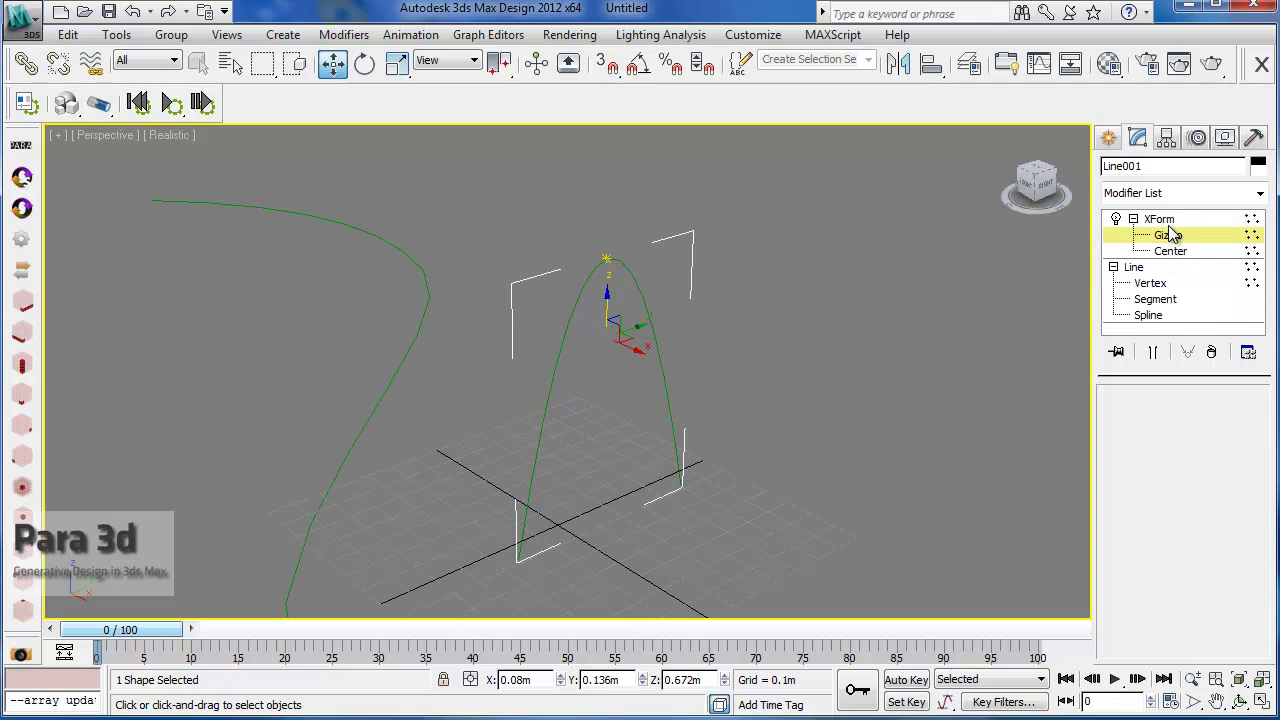
{"action": "left_click", "coordinate": [1211, 352]}
Apply a new XForm modifier to the arch with its top vertex selected
{"action": "left_click", "coordinate": [1160, 233]}
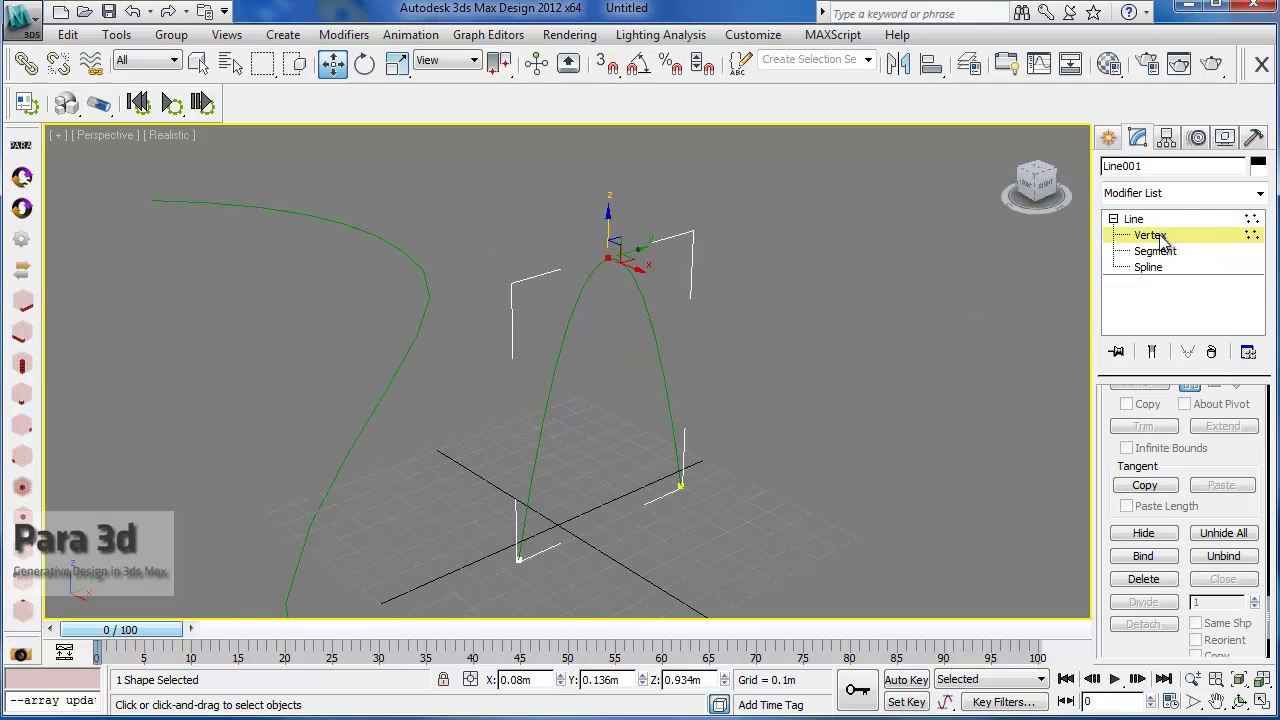
{"action": "left_click", "coordinate": [1192, 195]}
{"action": "key", "text": "x"}
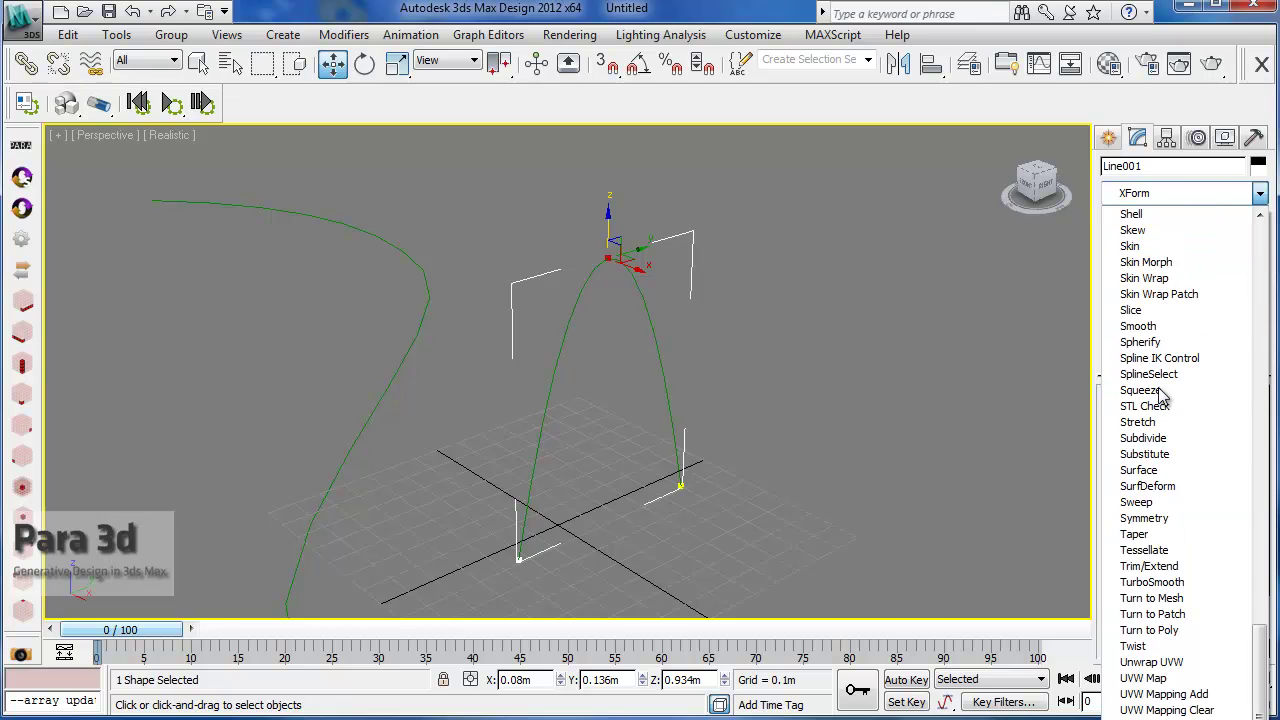
{"action": "key", "text": "Return"}
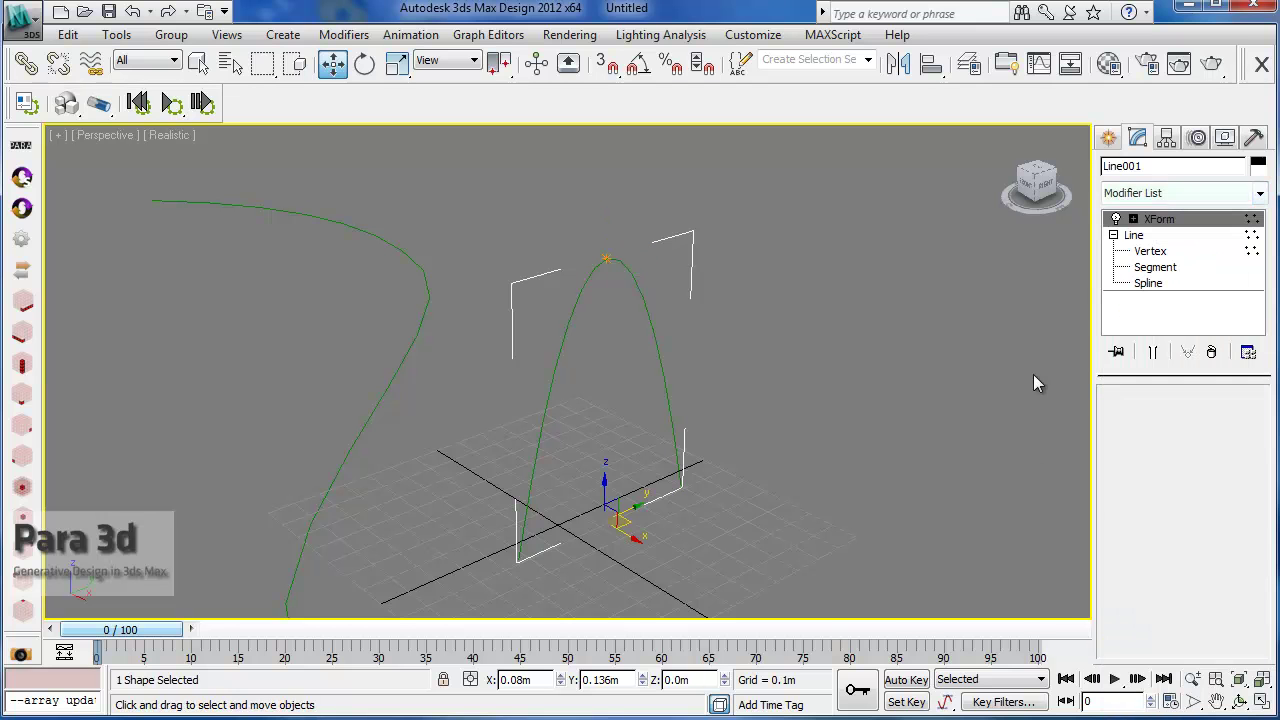
Examine where the new XForm gizmo sits on the arch and leave its Gizmo sub-level
{"action": "left_click", "coordinate": [1133, 219]}
{"action": "left_click", "coordinate": [1166, 236]}
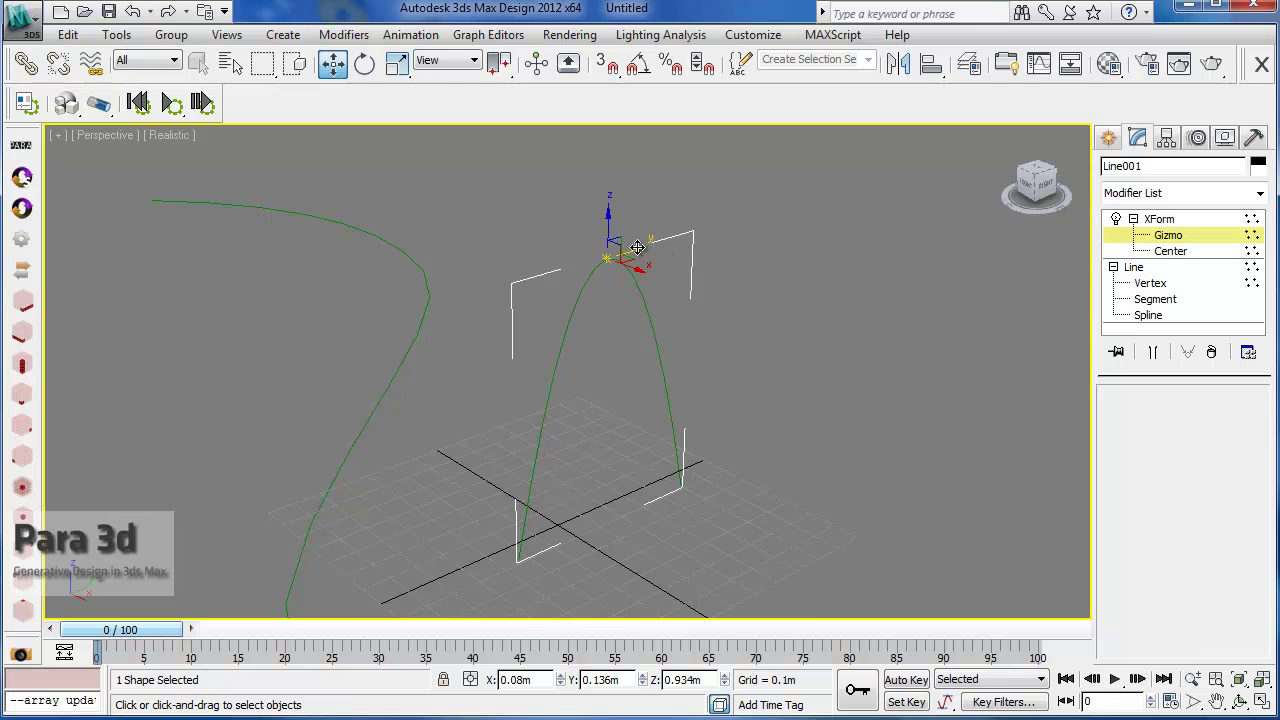
{"action": "middle_click_drag", "start_coordinate": [584, 304], "coordinate": [472, 416]}
{"action": "scroll", "coordinate": [700, 300], "scroll_direction": "up", "scroll_amount": 3}
{"action": "scroll", "coordinate": [472, 416], "scroll_direction": "up", "scroll_amount": 2}
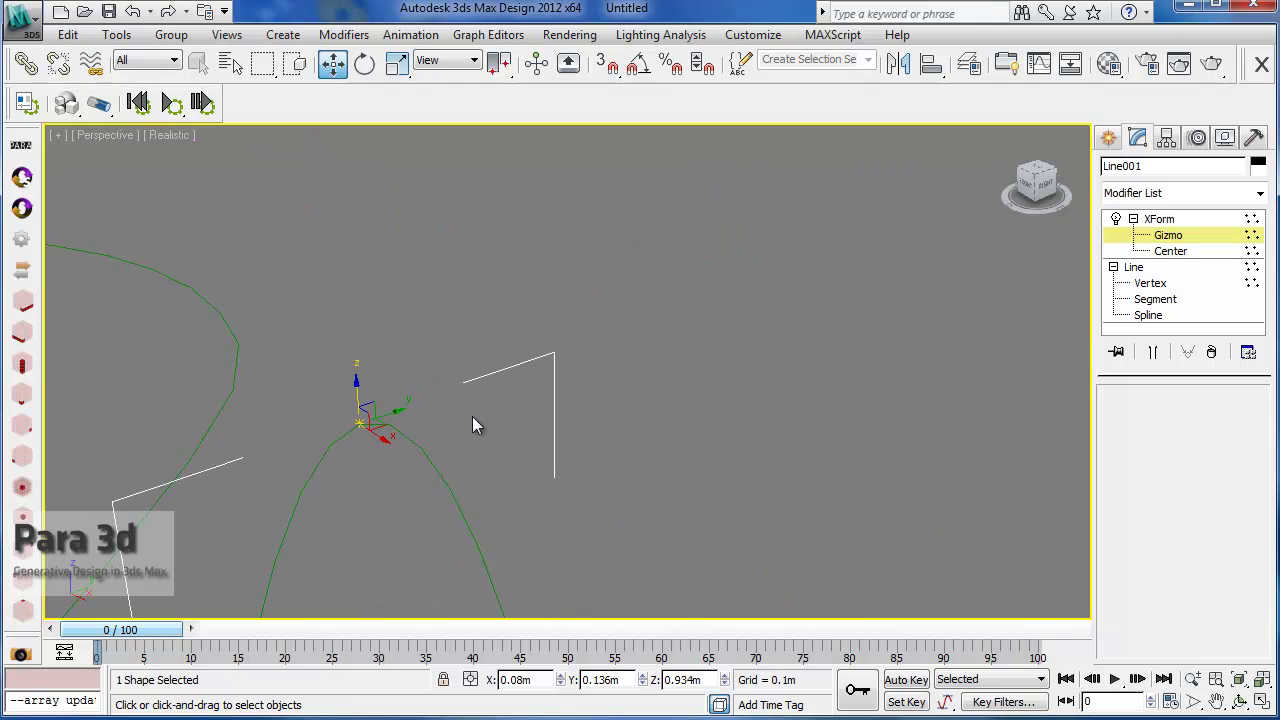
{"action": "left_click", "coordinate": [1168, 236]}
{"action": "scroll", "coordinate": [590, 450], "scroll_direction": "down", "scroll_amount": 5}
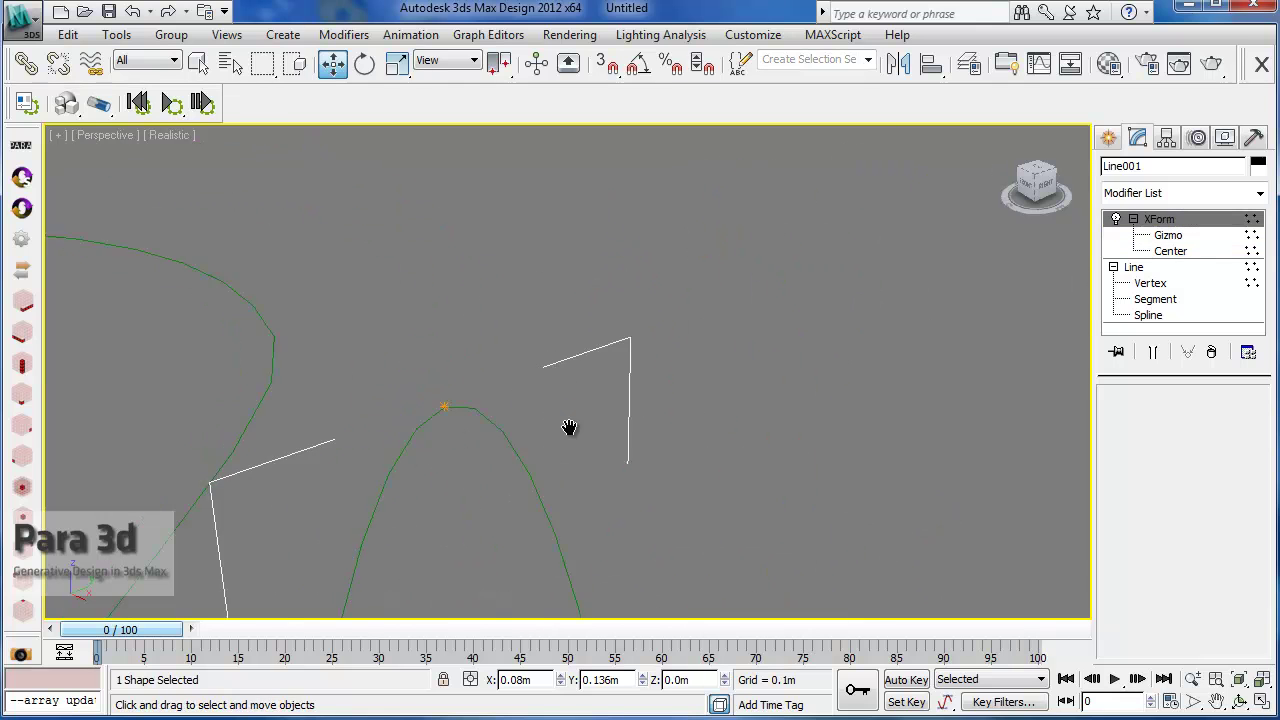
{"action": "middle_click_drag", "start_coordinate": [590, 487], "coordinate": [618, 440], "text": "alt"}
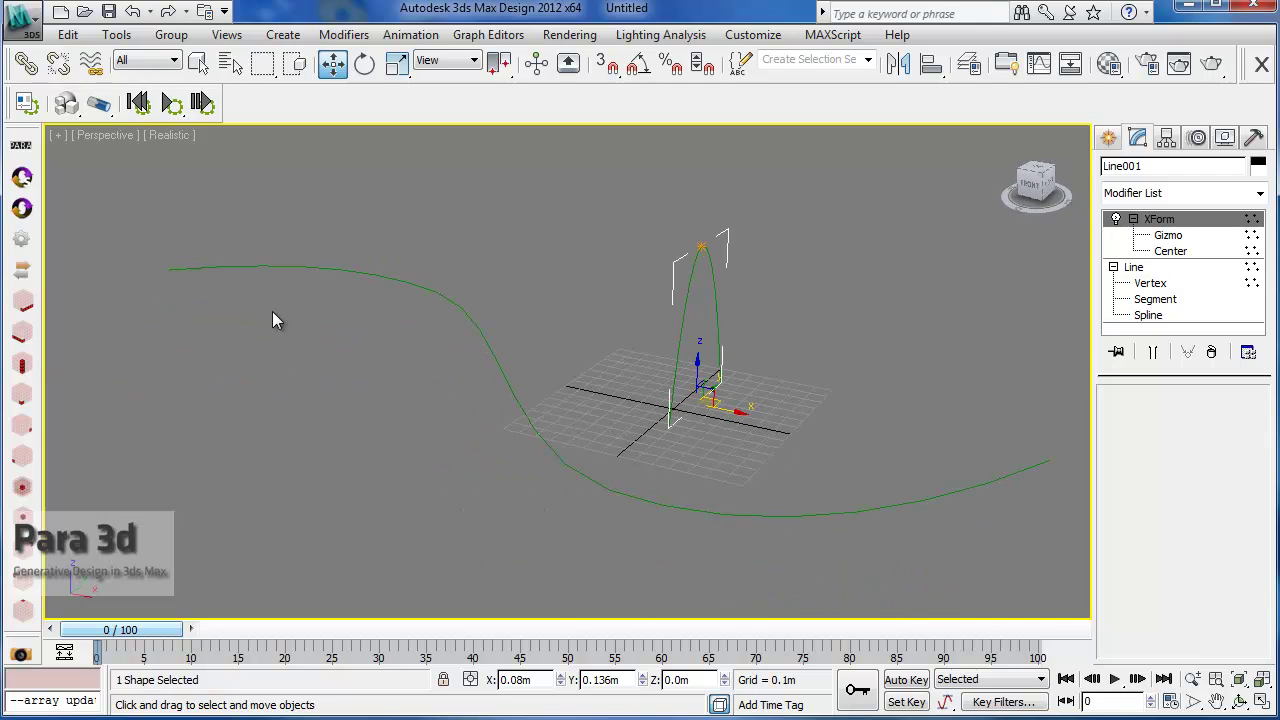
{"action": "middle_click_drag", "start_coordinate": [440, 420], "coordinate": [394, 398]}
Create a Para 3d array of 30 copies of the arch, keeping the original object and declining transformation on the Line vertices
{"action": "left_click", "coordinate": [18, 143]}
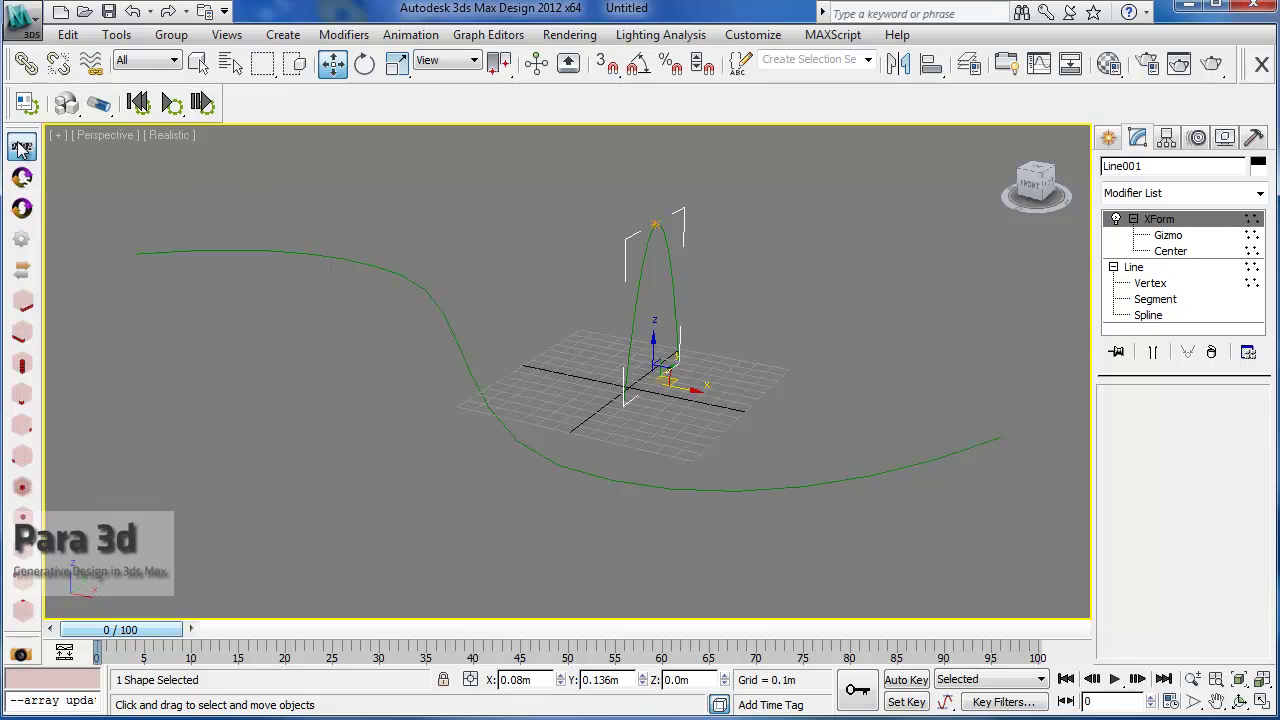
{"action": "left_click", "coordinate": [22, 148]}
{"action": "left_click_drag", "start_coordinate": [584, 236], "coordinate": [380, 218]}
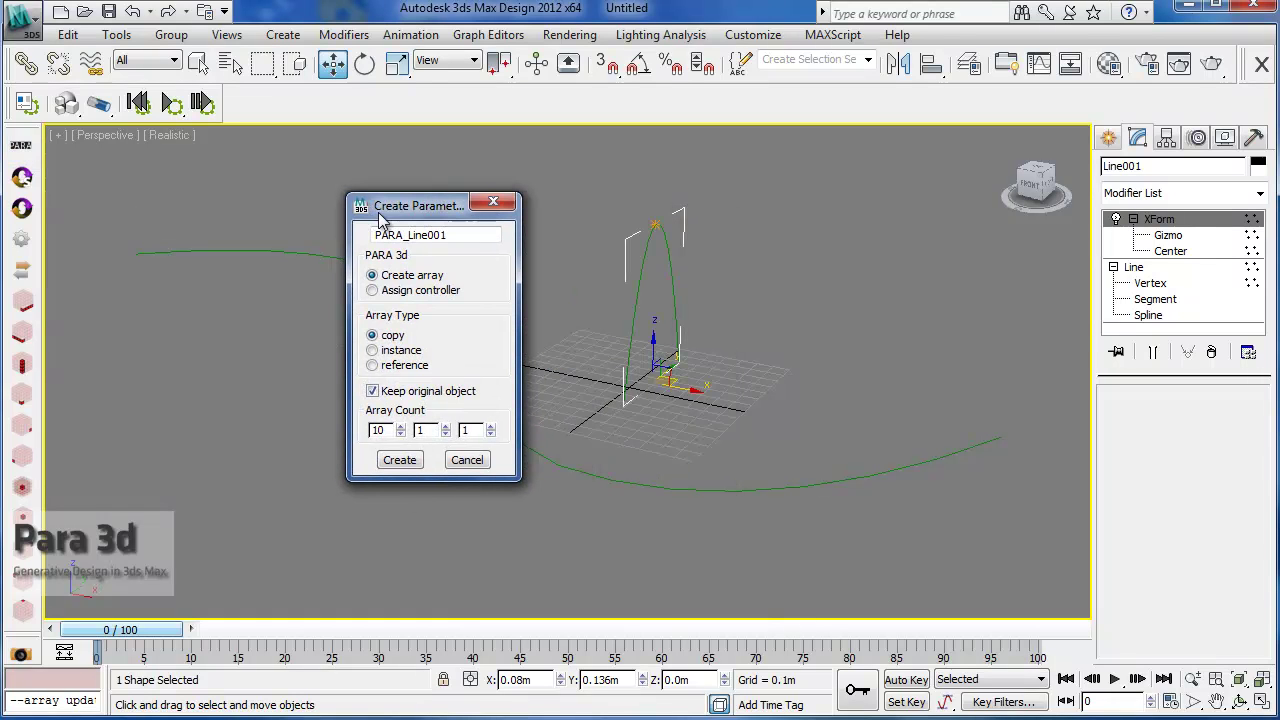
{"action": "left_click", "coordinate": [393, 393]}
{"action": "double_click", "coordinate": [381, 430]}
{"action": "left_click", "coordinate": [400, 459]}
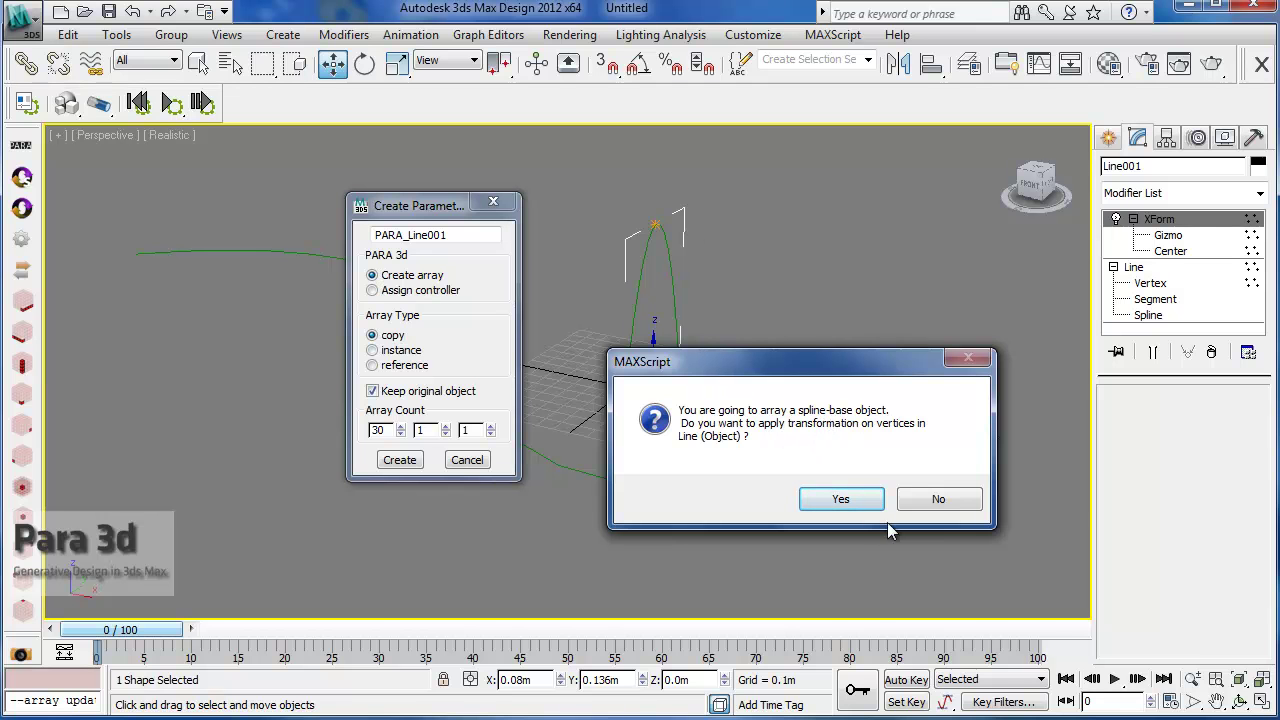
{"action": "left_click", "coordinate": [937, 498]}
Expand the array's Object properties to examine the Line parameters and the XForm gizmo's position, rotation and scale
{"action": "left_click_drag", "start_coordinate": [520, 52], "coordinate": [144, 63]}
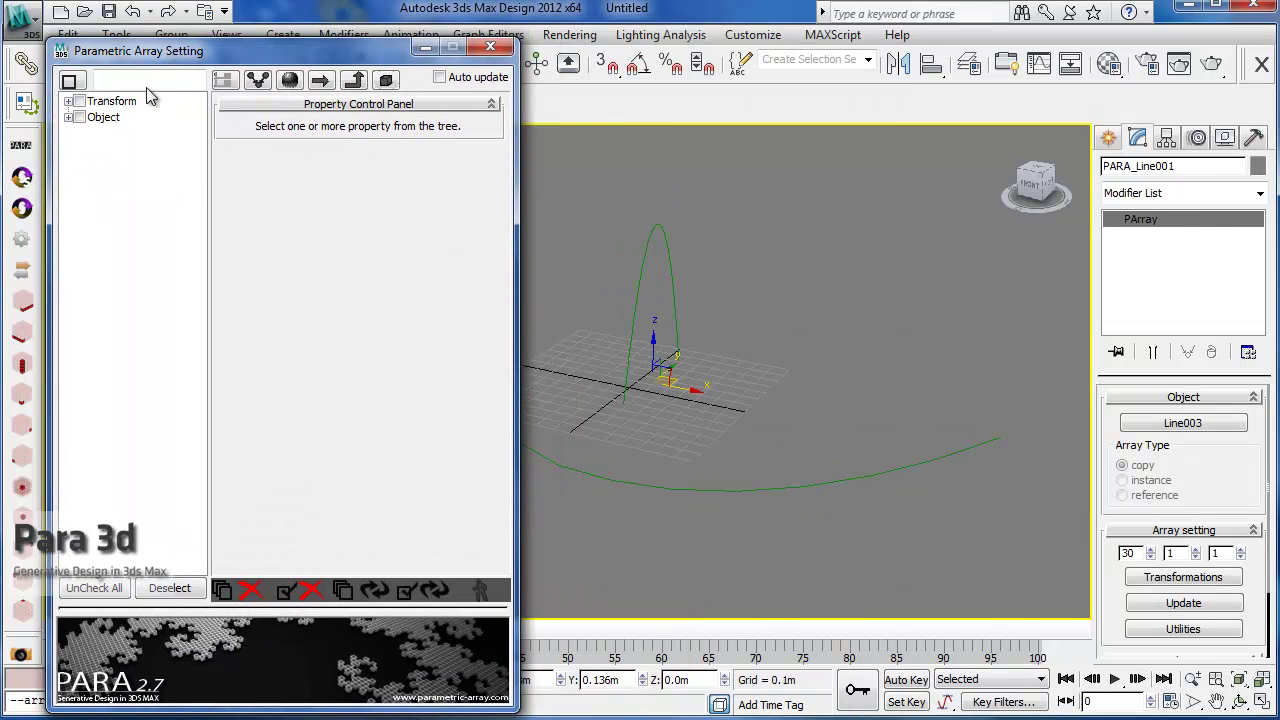
{"action": "left_click", "coordinate": [68, 117]}
{"action": "left_click", "coordinate": [78, 149]}
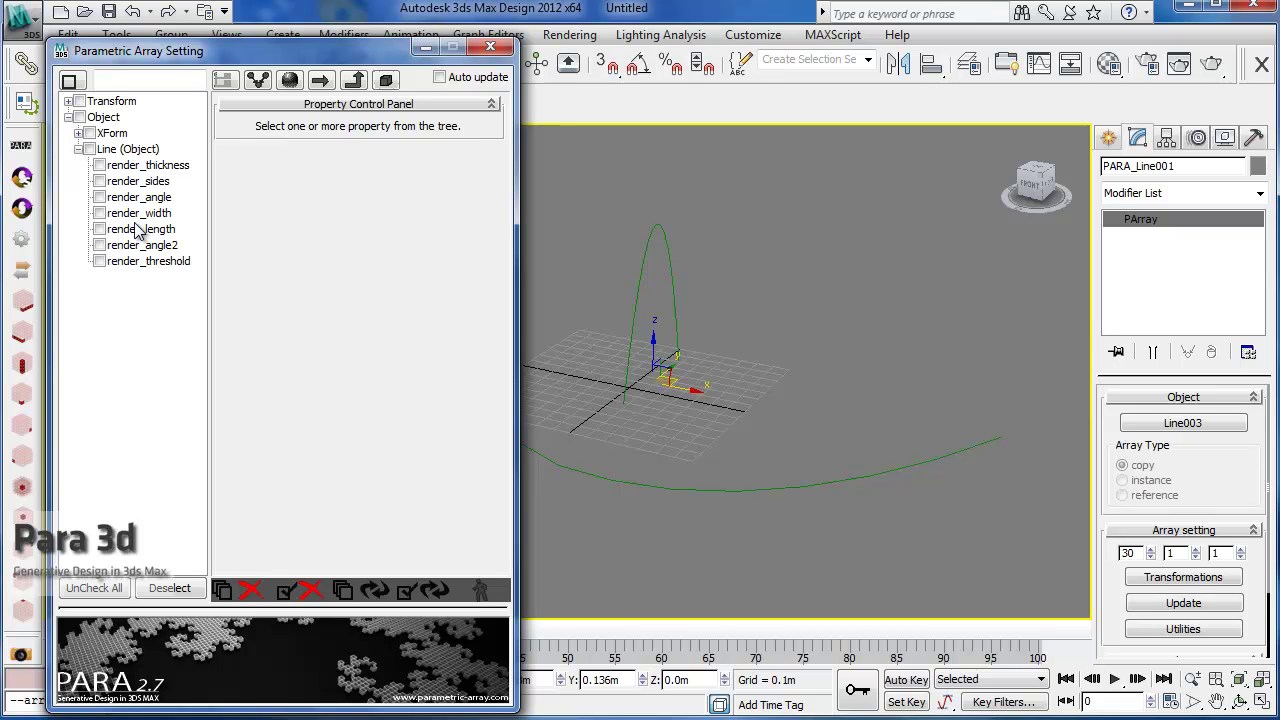
{"action": "left_click", "coordinate": [78, 133]}
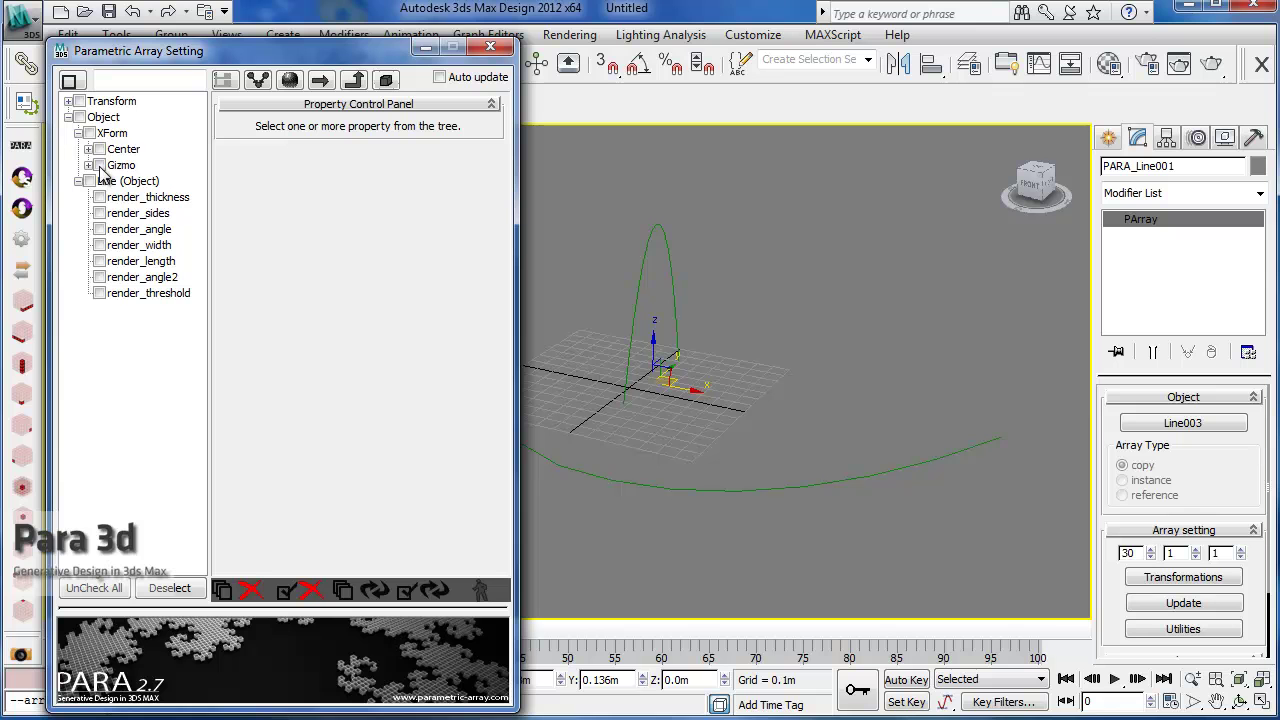
{"action": "left_click", "coordinate": [88, 165]}
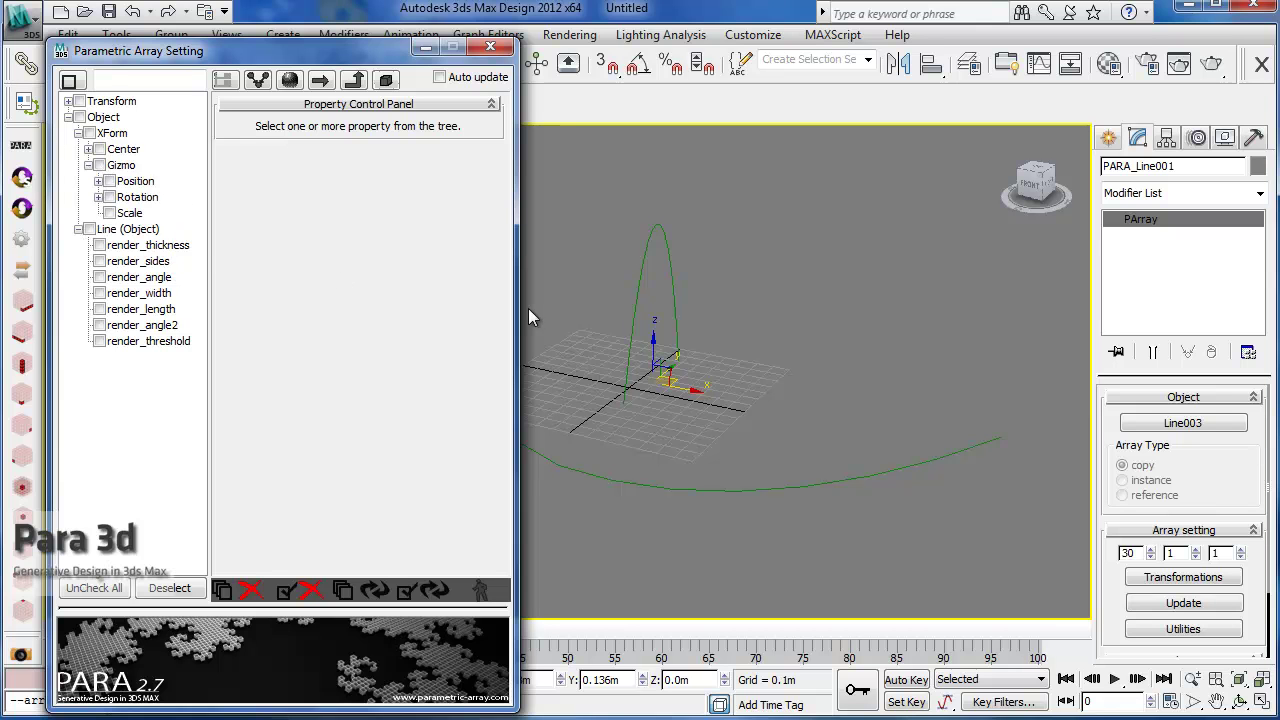
{"action": "middle_click_drag", "start_coordinate": [708, 356], "coordinate": [721, 449]}
{"action": "scroll", "coordinate": [748, 419], "scroll_direction": "down", "scroll_amount": 3}
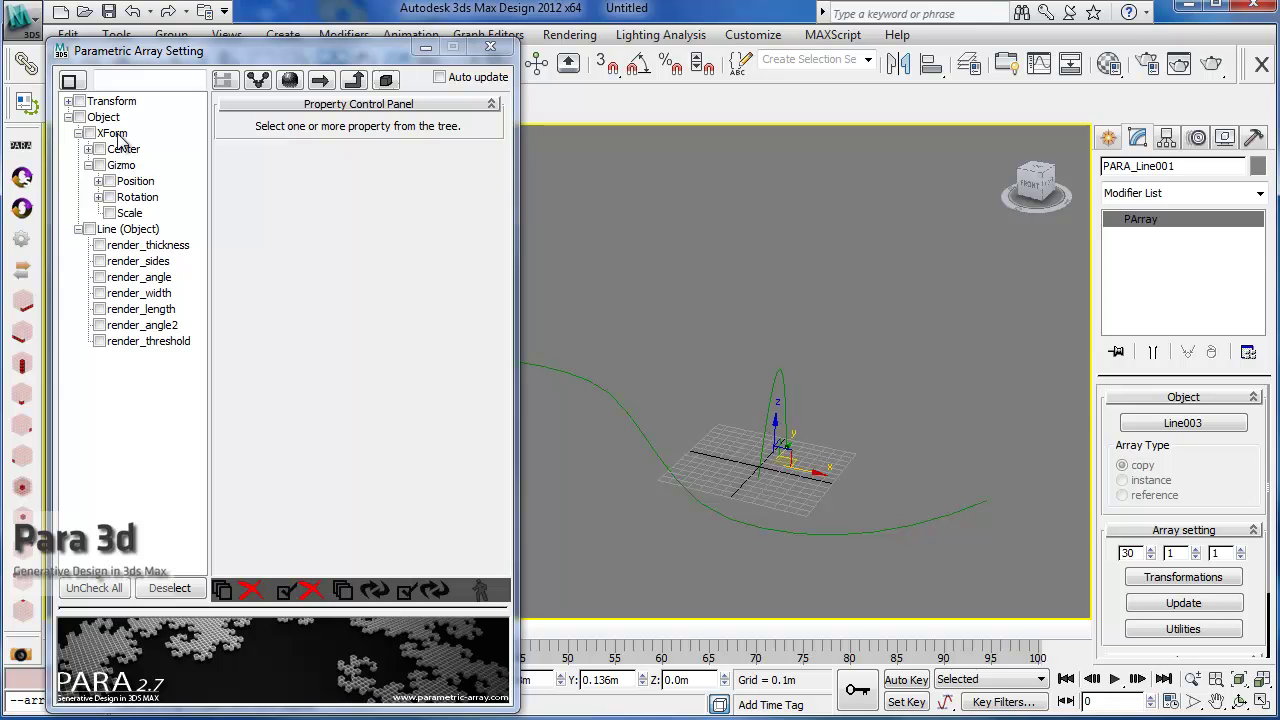
Assign a new Curve Controller to the array's Transform Position property, finding it in the controller library with "cu"
{"action": "left_click", "coordinate": [69, 102]}
{"action": "left_click", "coordinate": [89, 117]}
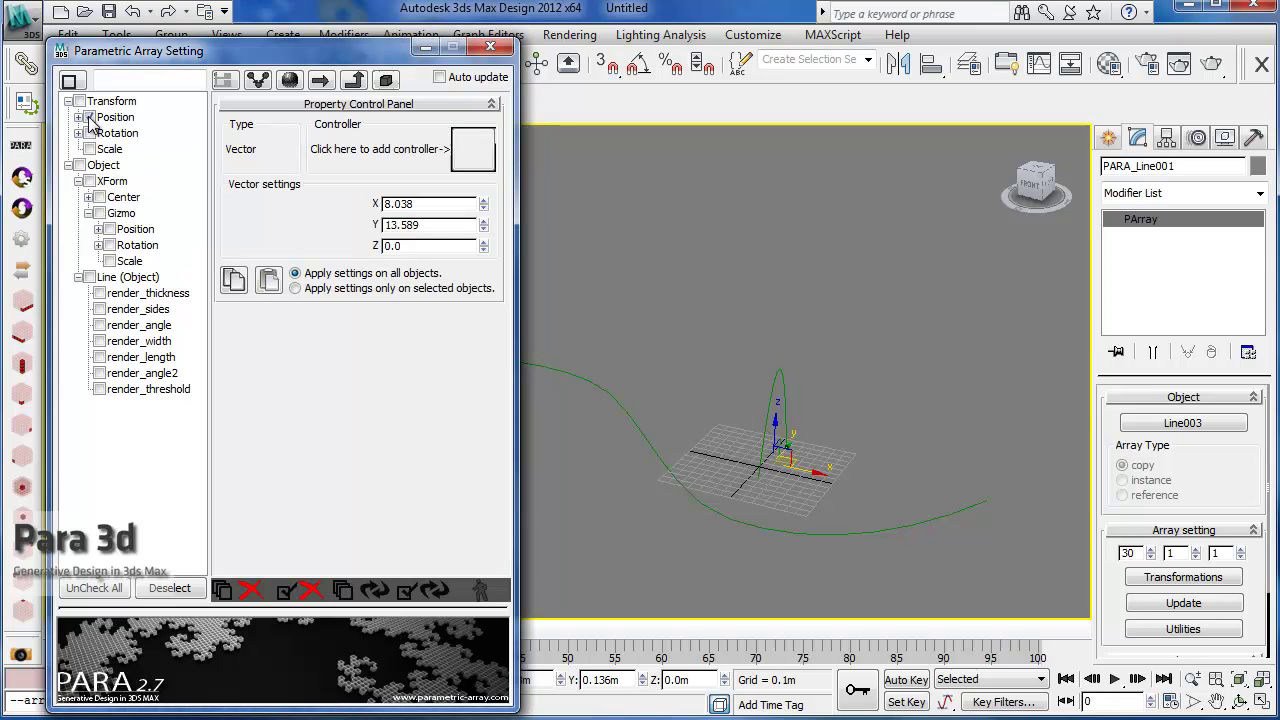
{"action": "left_click", "coordinate": [462, 152]}
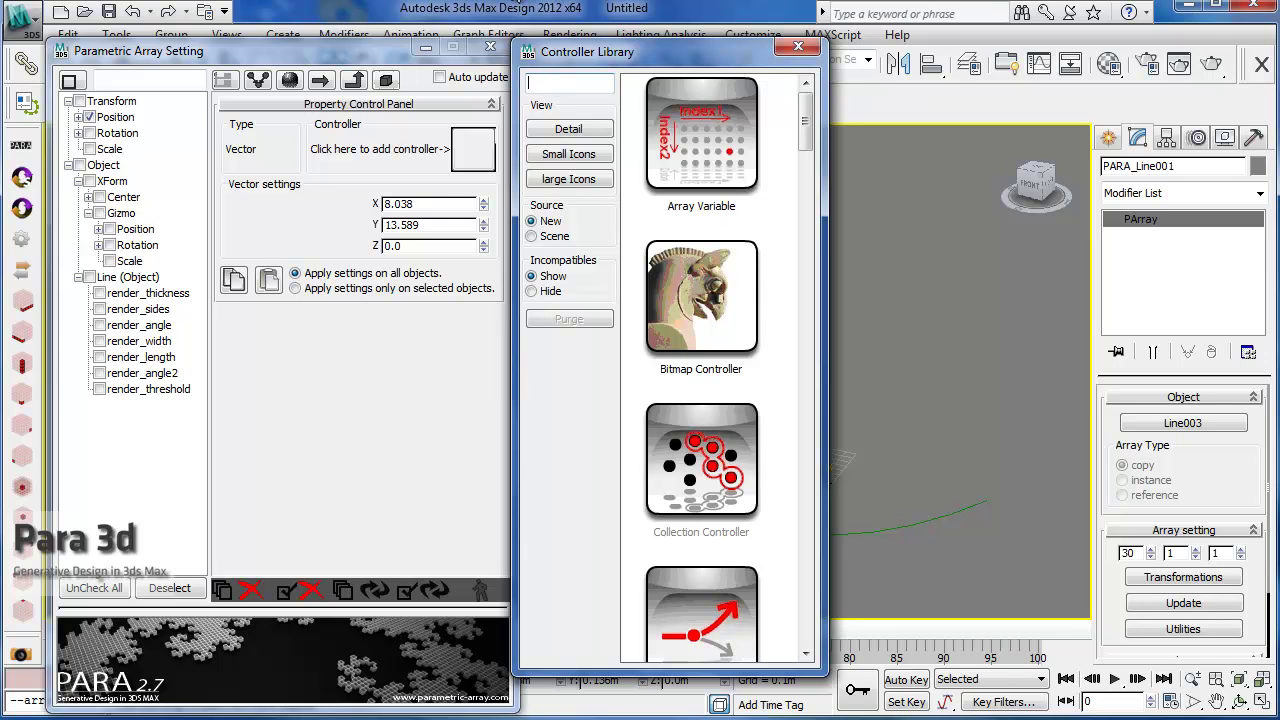
{"action": "left_click_drag", "start_coordinate": [572, 52], "coordinate": [520, 70]}
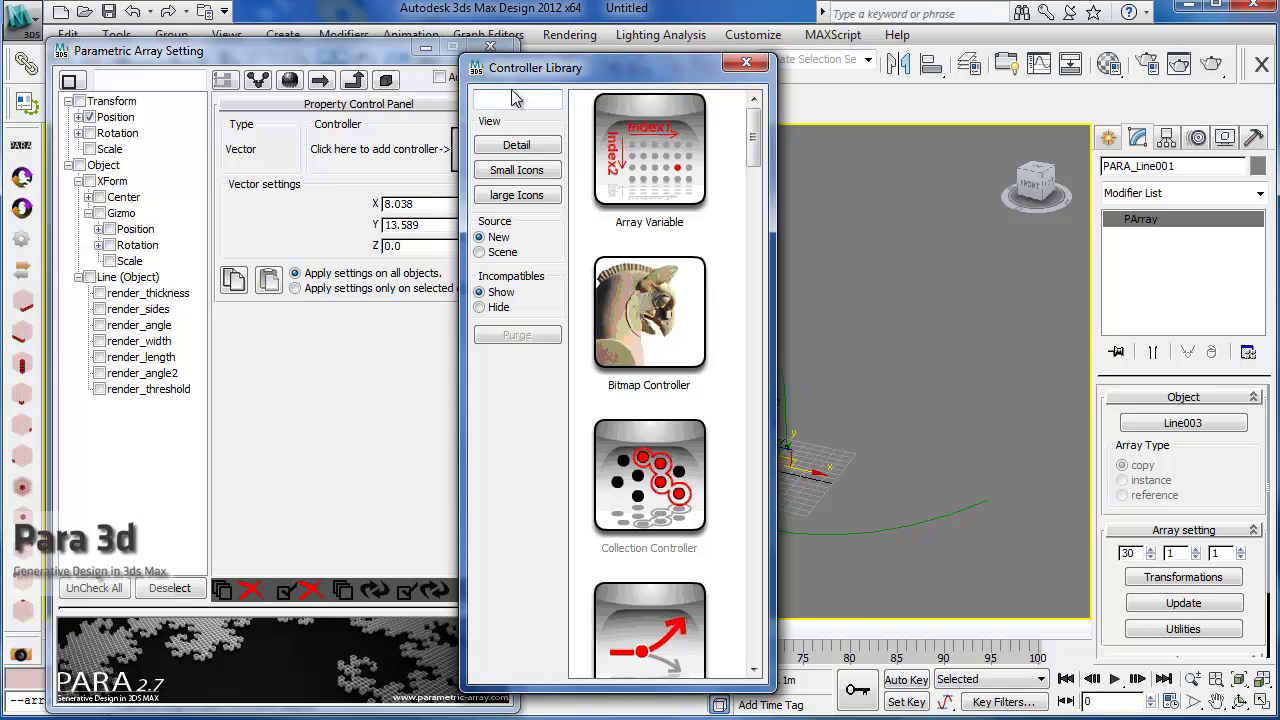
{"action": "type", "text": "cu"}
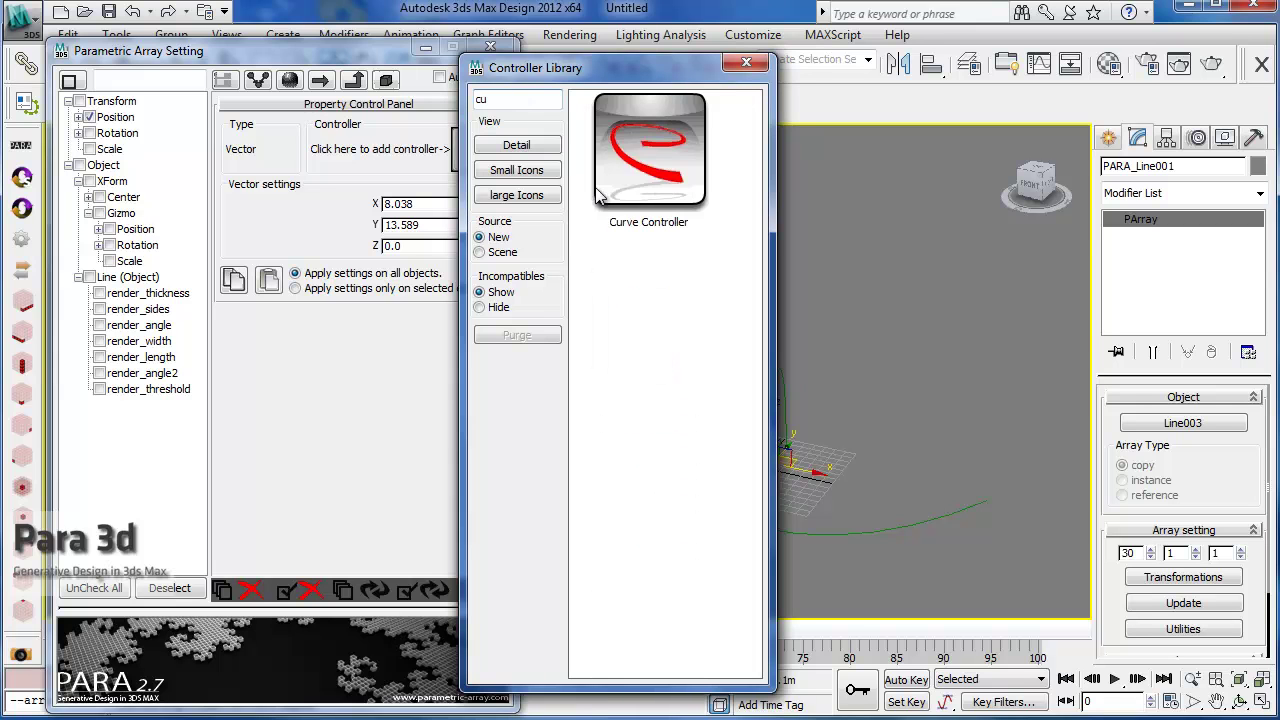
{"action": "left_click_drag", "start_coordinate": [598, 196], "coordinate": [463, 158]}
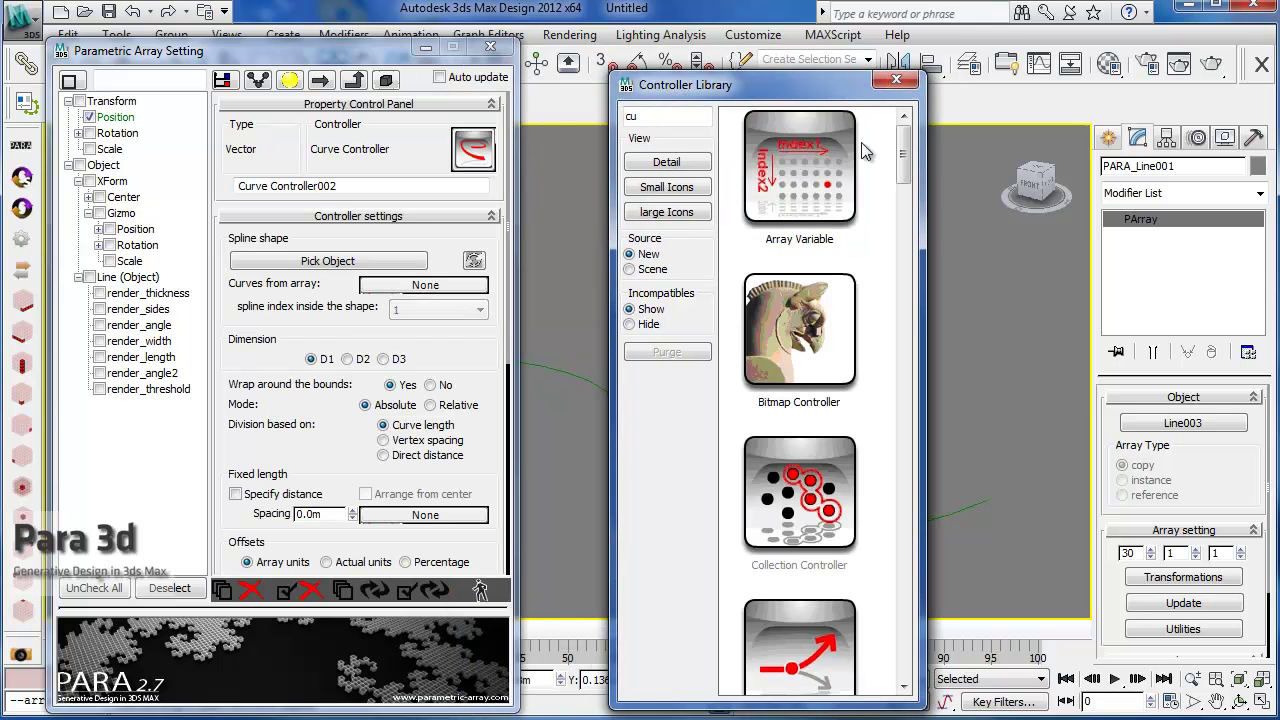
Use the S-shaped line as the Position Curve Controller's spline shape and update the array
{"action": "left_click", "coordinate": [328, 261]}
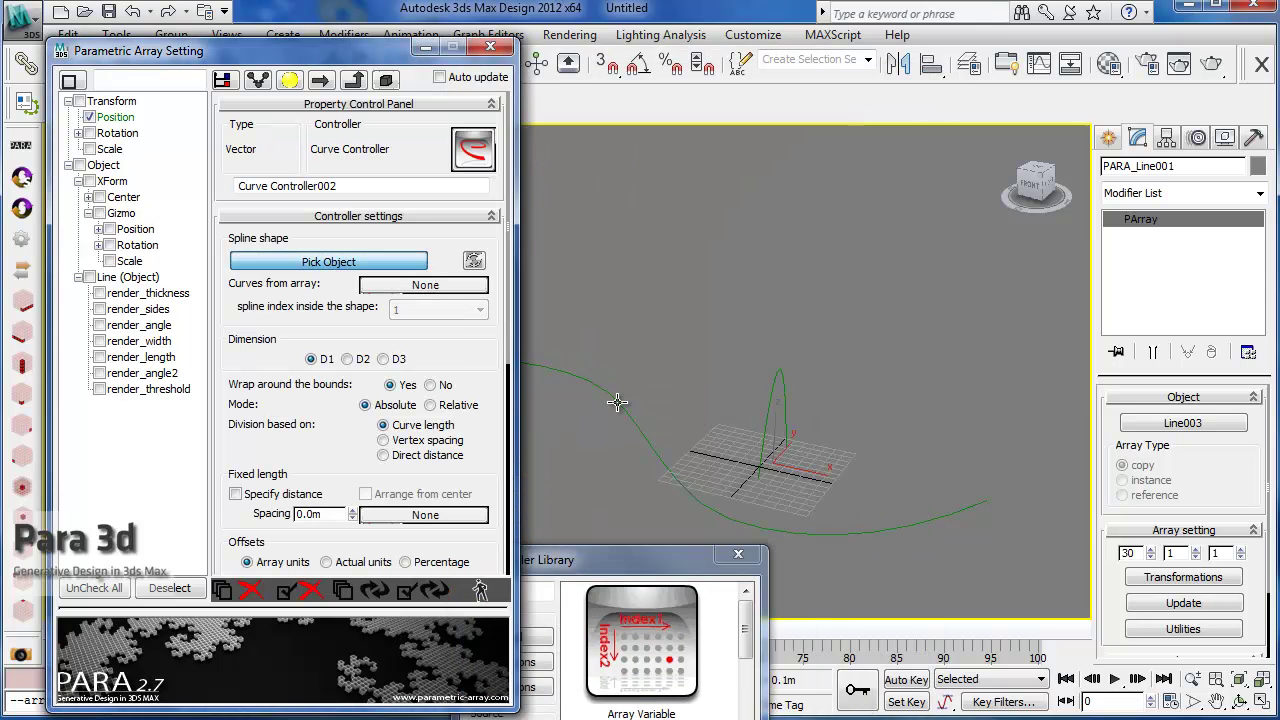
{"action": "left_click", "coordinate": [620, 405]}
{"action": "left_click", "coordinate": [427, 597]}
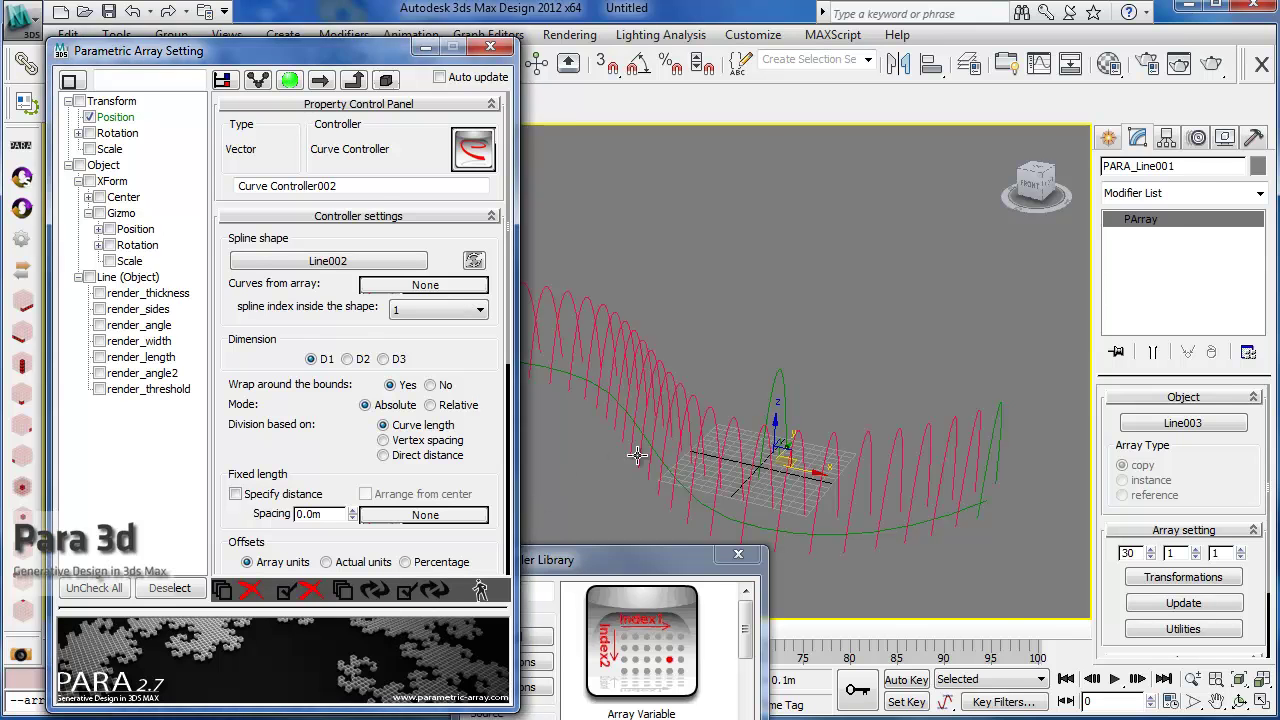
{"action": "middle_click_drag", "start_coordinate": [639, 457], "coordinate": [780, 499]}
Deselect Position and assign a new Convert controller to the array's Z Rotation, finding it in the library with "con"
{"action": "left_click", "coordinate": [89, 117]}
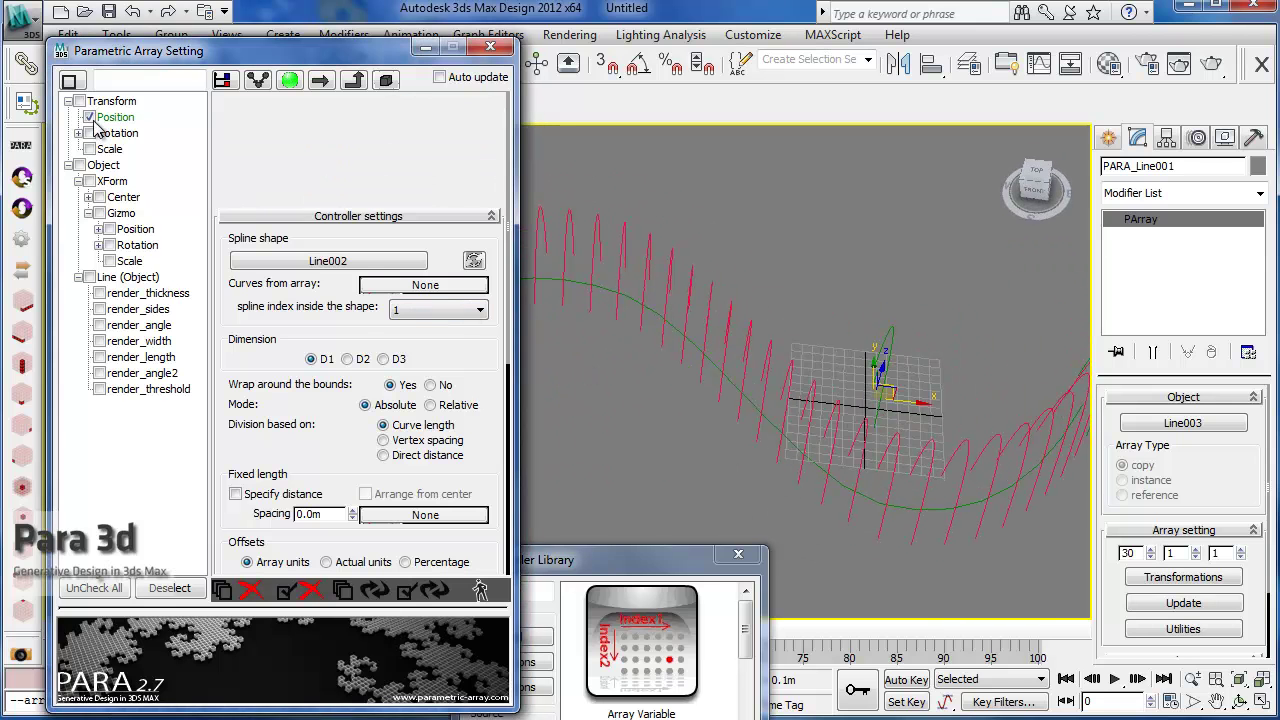
{"action": "left_click", "coordinate": [78, 133]}
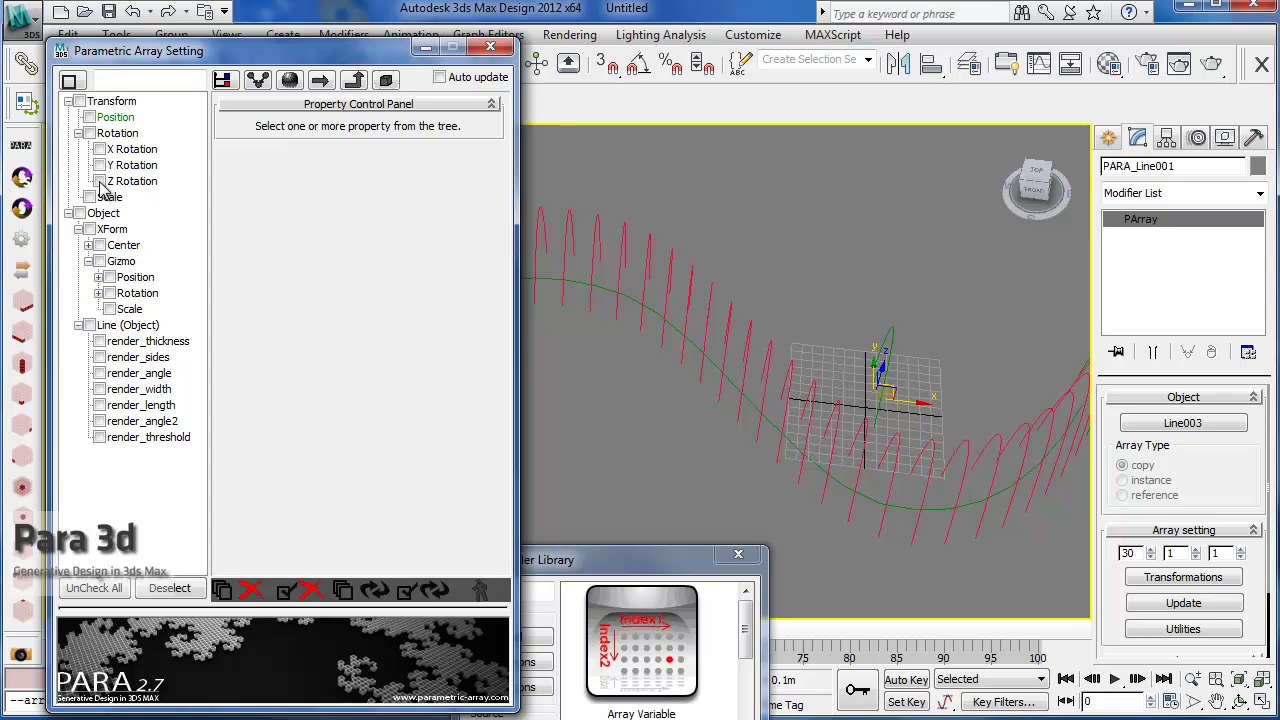
{"action": "left_click", "coordinate": [99, 181]}
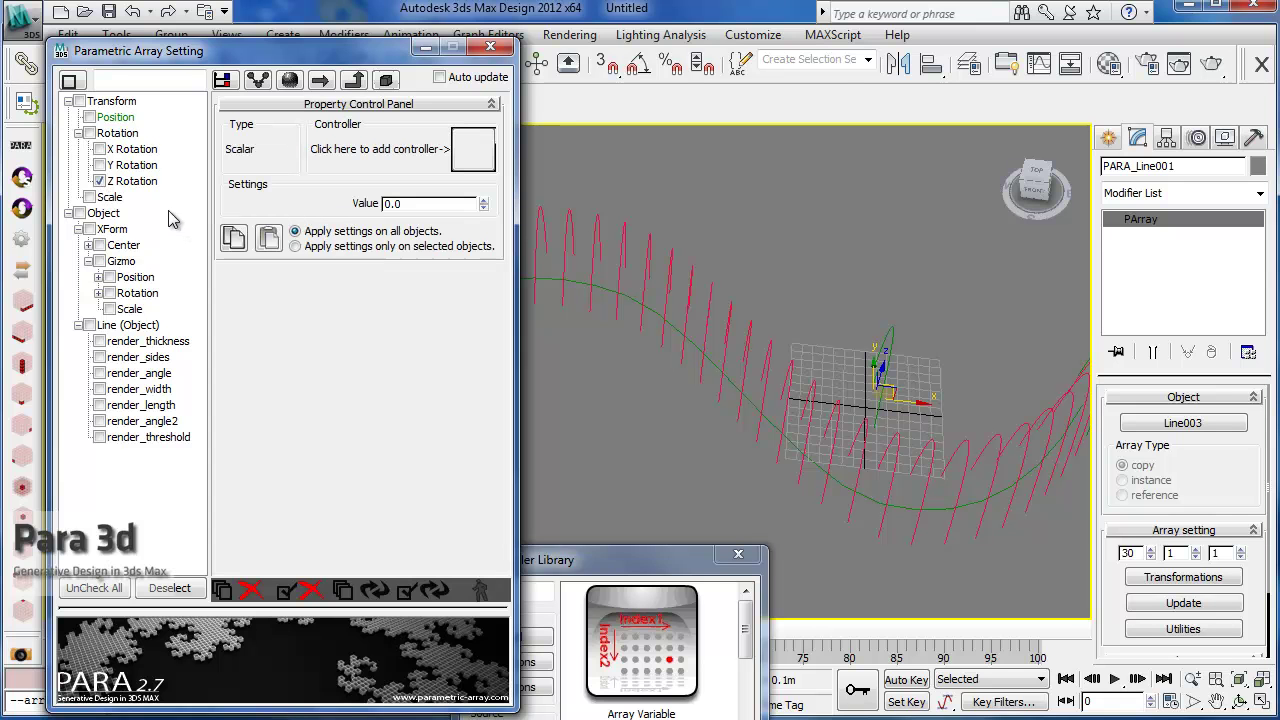
{"action": "left_click", "coordinate": [472, 149]}
{"action": "double_click", "coordinate": [557, 84]}
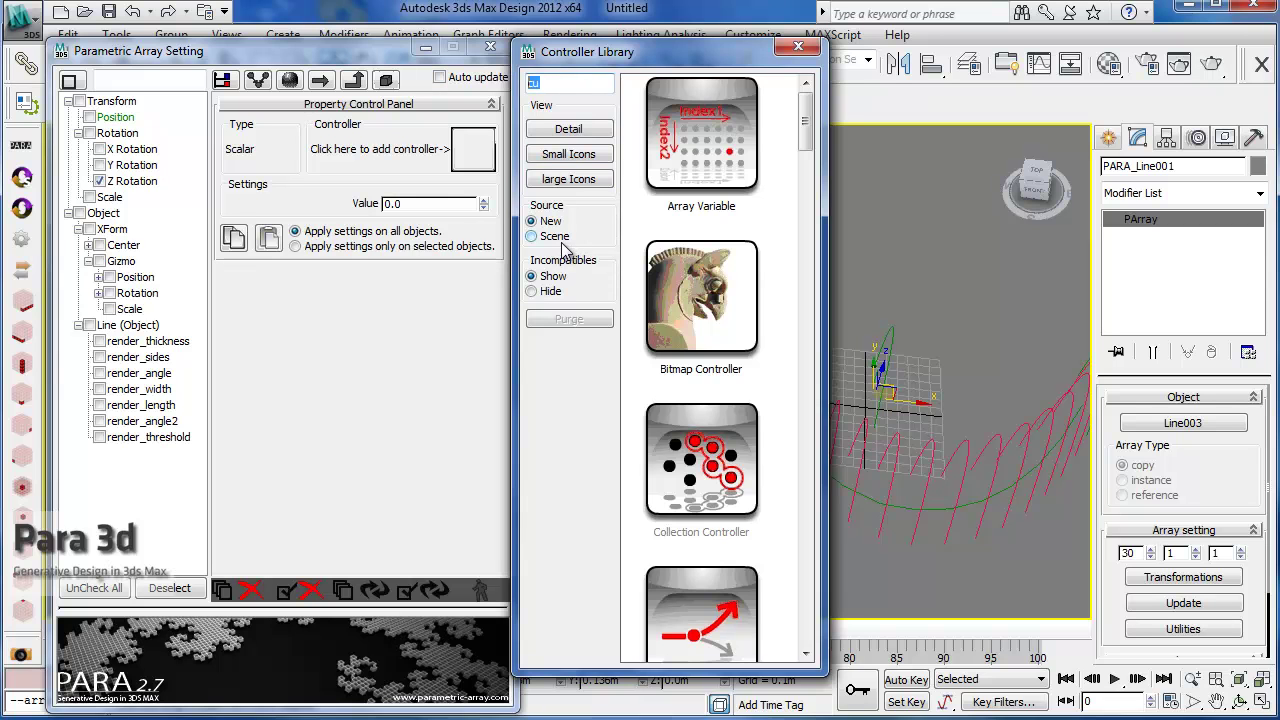
{"action": "type", "text": "con"}
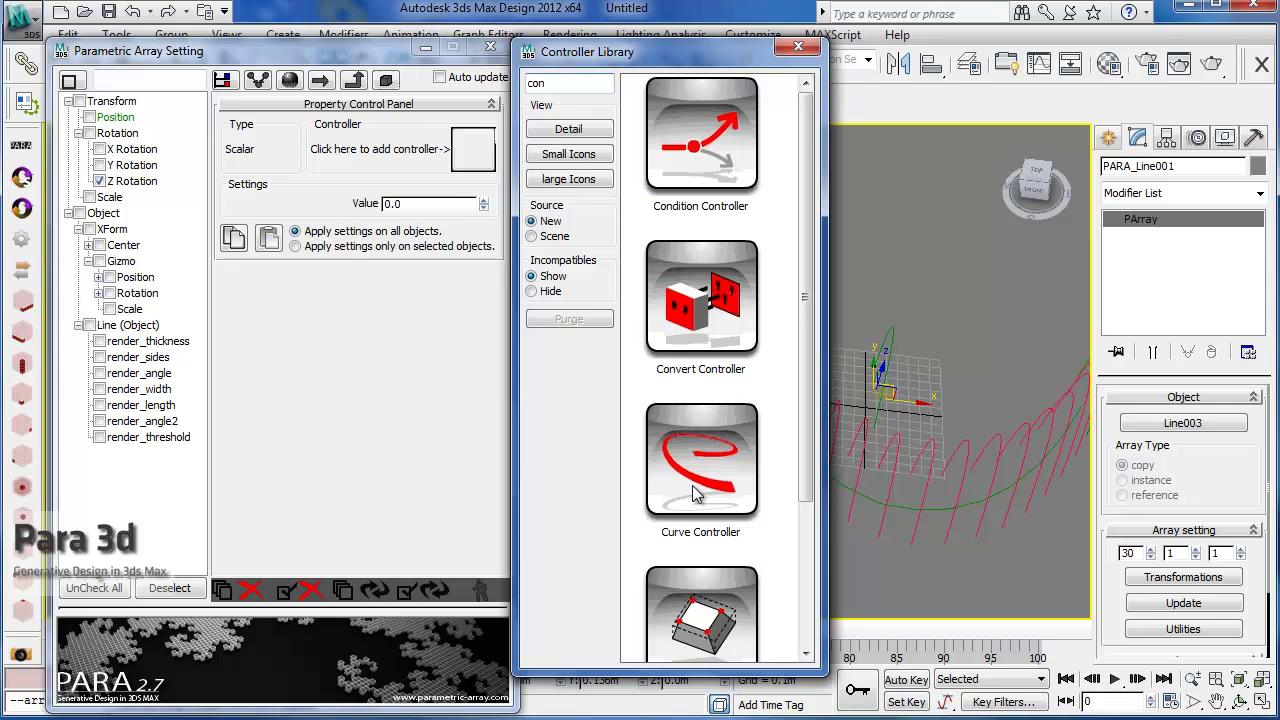
{"action": "left_click_drag", "start_coordinate": [700, 336], "coordinate": [476, 165]}
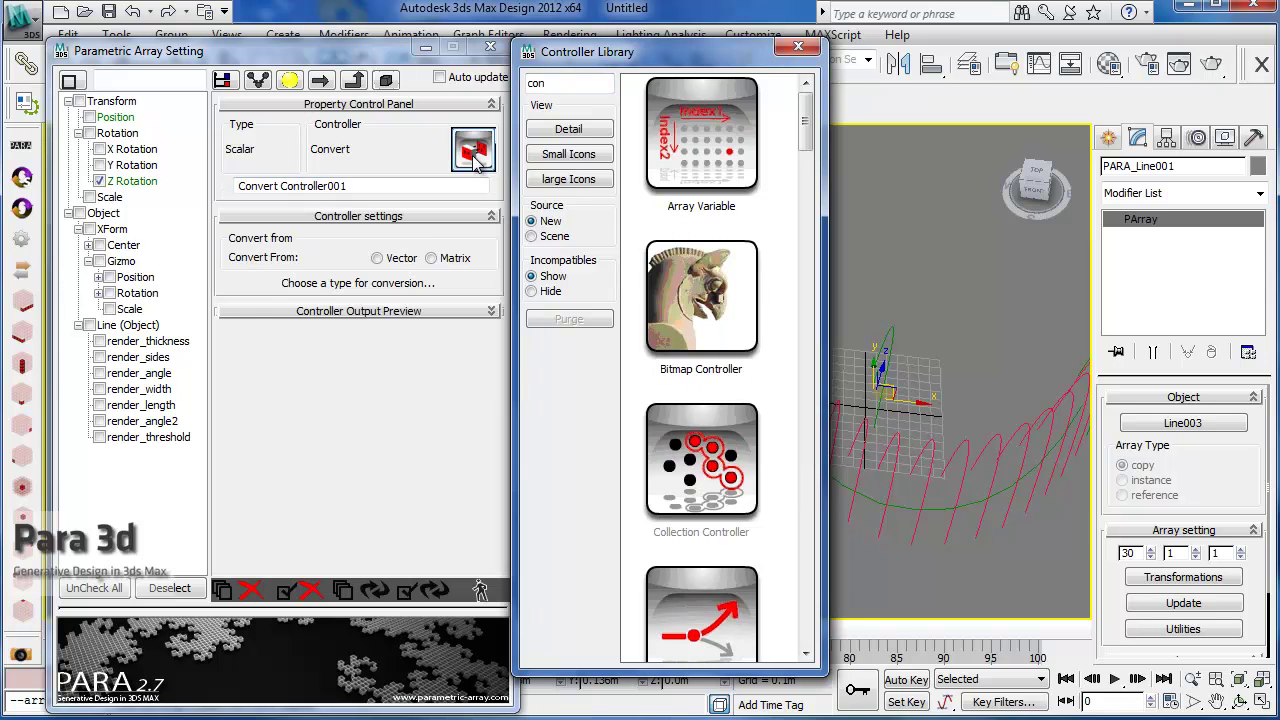
Make the Convert controller read a vector's Z component, supplied by a new Curve Controller found with "cu", and close the library
{"action": "left_click", "coordinate": [396, 260]}
{"action": "left_click_drag", "start_coordinate": [615, 472], "coordinate": [677, 65]}
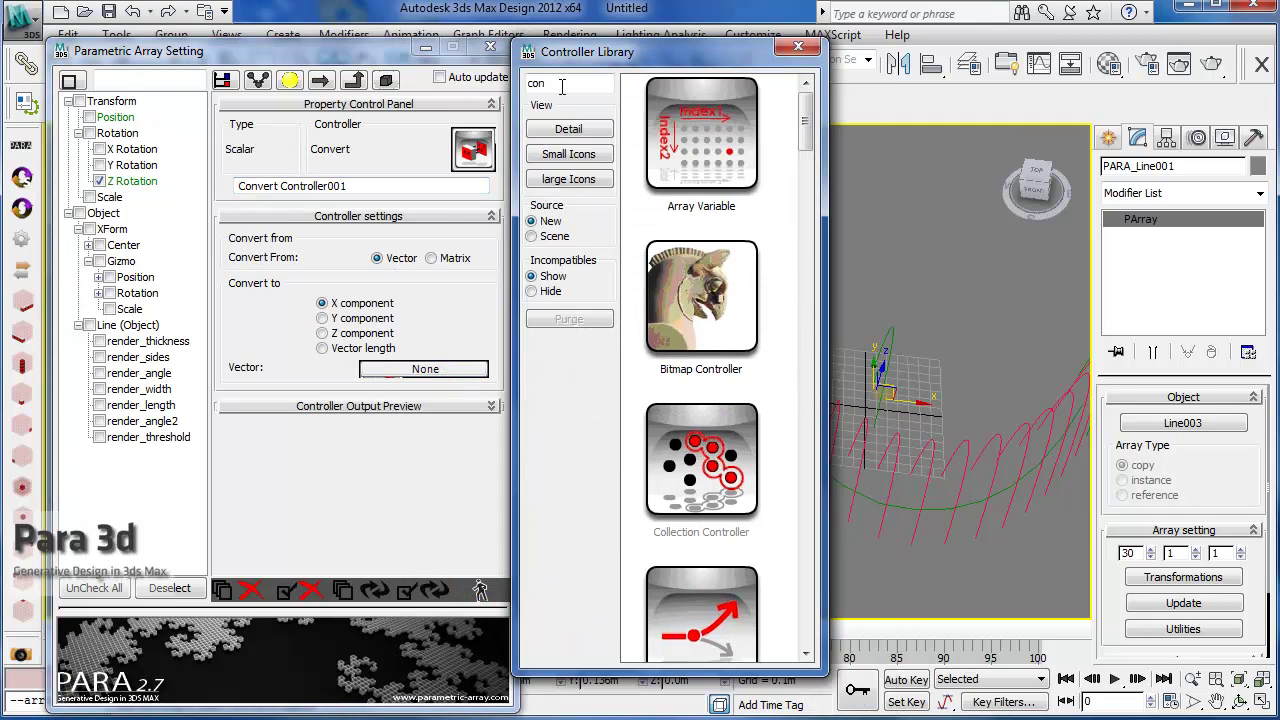
{"action": "left_click", "coordinate": [566, 130]}
{"action": "type", "text": "u"}
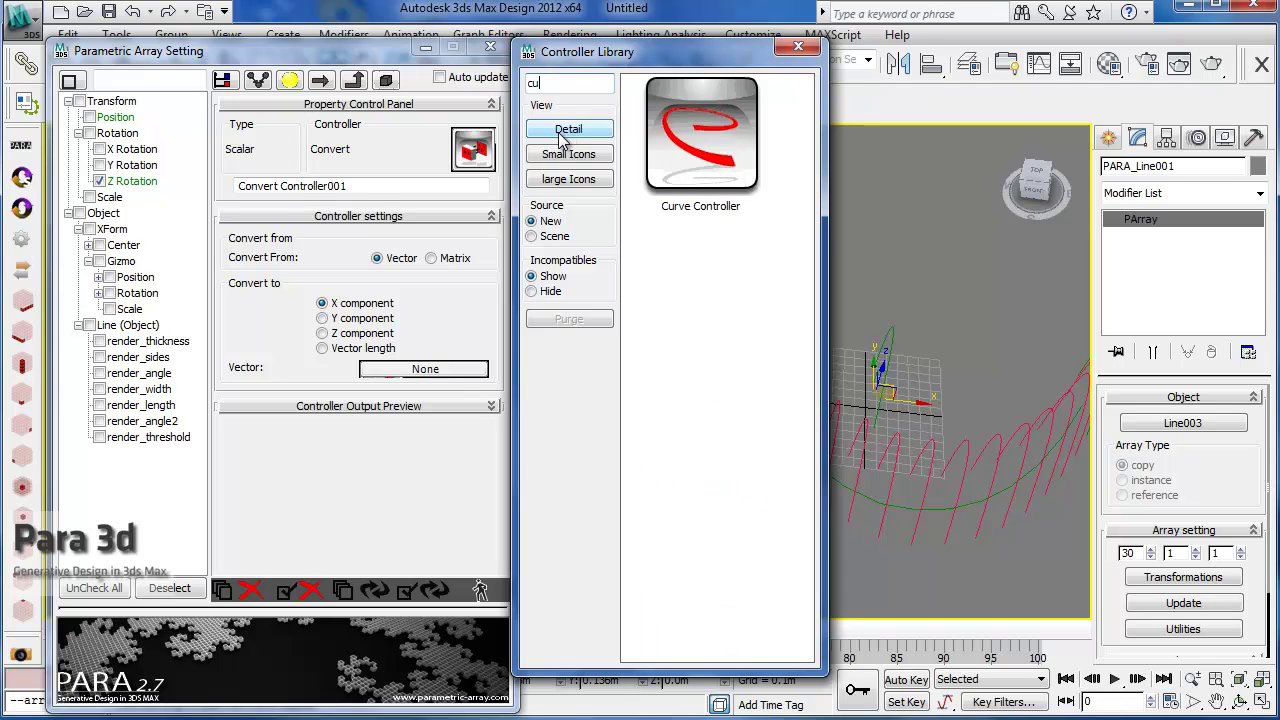
{"action": "left_click_drag", "start_coordinate": [670, 150], "coordinate": [425, 368]}
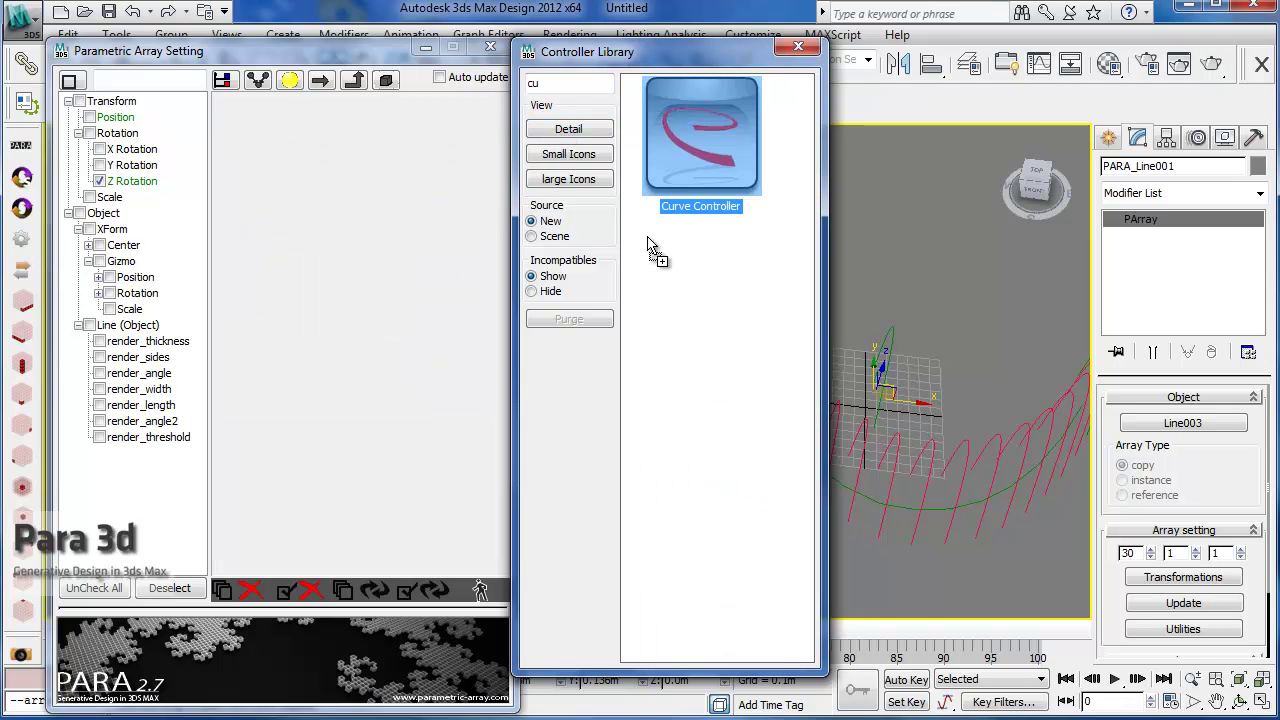
{"action": "left_click", "coordinate": [798, 47]}
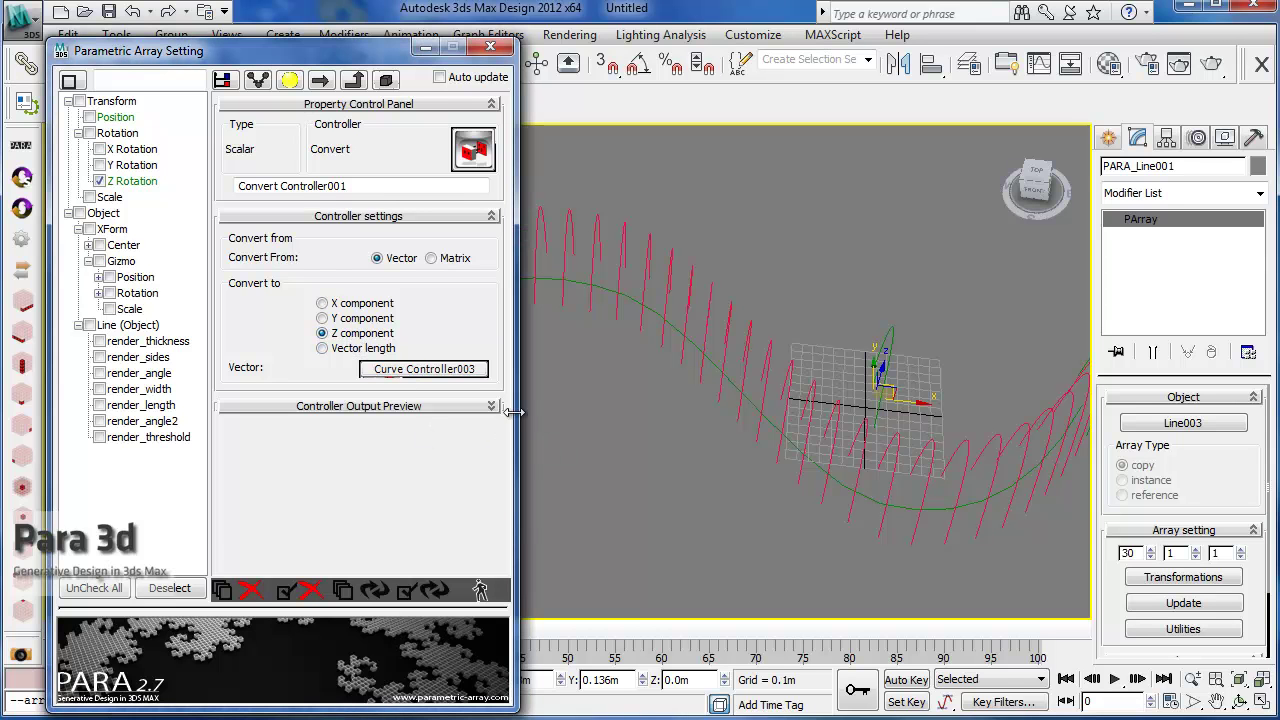
Give the nested Curve Controller the S-shaped line as its spline, derive its values from Rotation and update the array
{"action": "left_click", "coordinate": [412, 371]}
{"action": "left_click", "coordinate": [330, 262]}
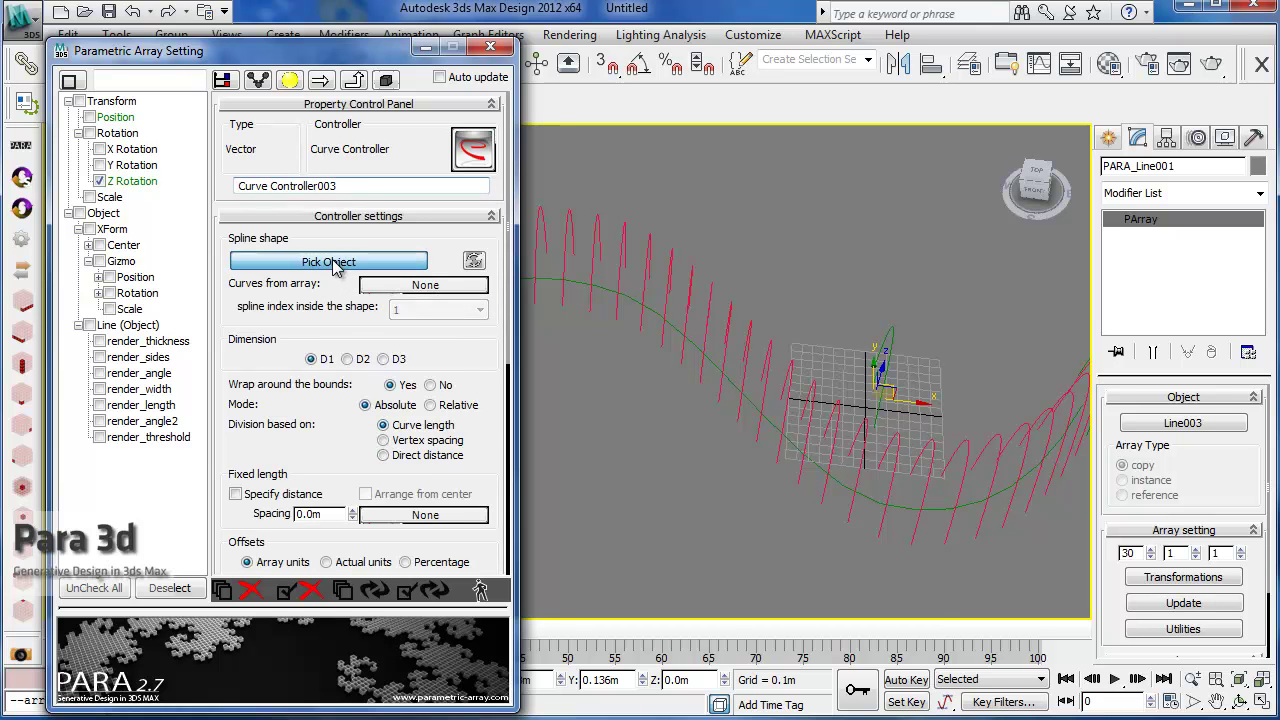
{"action": "left_click", "coordinate": [600, 289]}
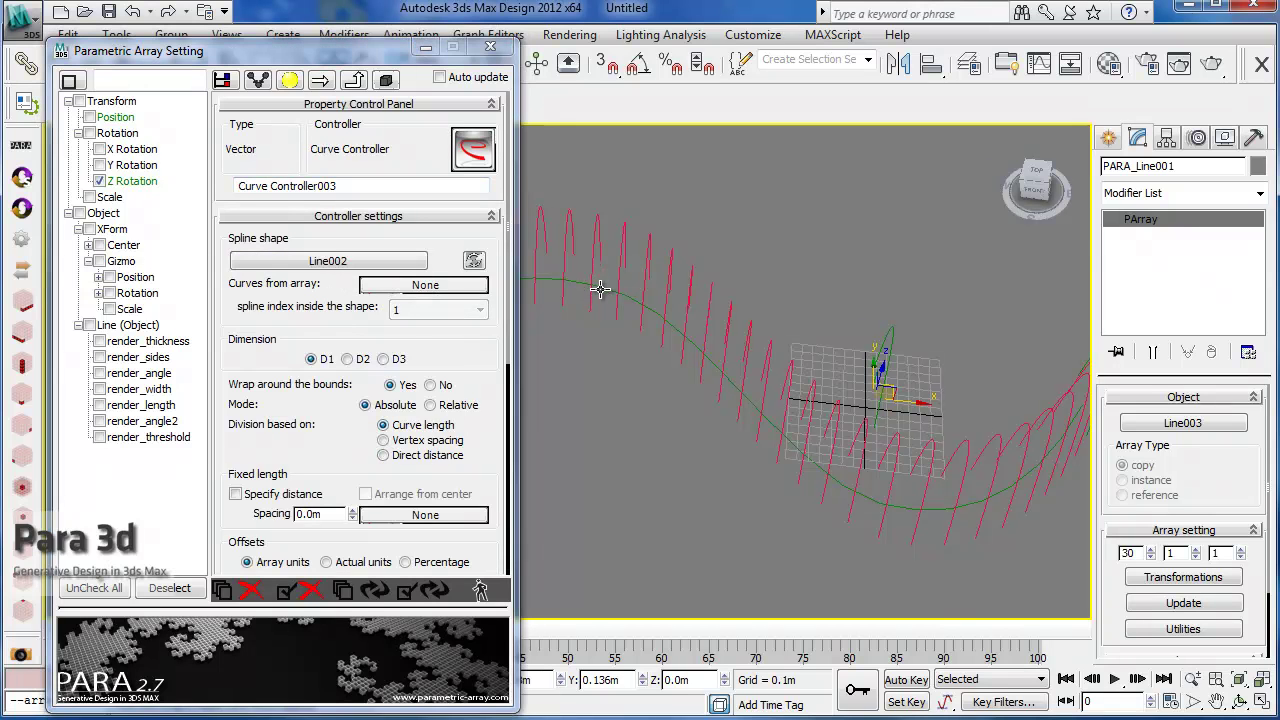
{"action": "left_click_drag", "start_coordinate": [278, 454], "coordinate": [283, 208]}
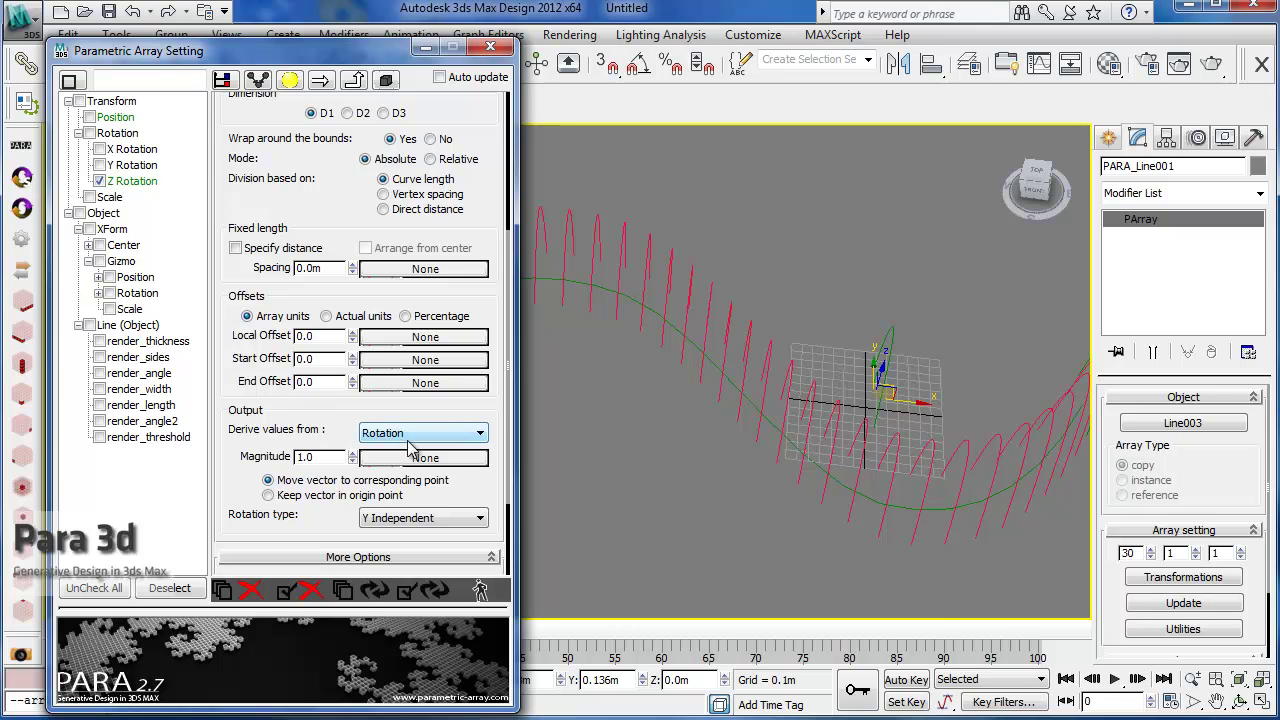
{"action": "left_click", "coordinate": [406, 592]}
{"action": "mouse_move", "coordinate": [685, 472]}
{"action": "middle_mouse_down"}
{"action": "mouse_move", "coordinate": [821, 554]}
{"action": "mouse_move", "coordinate": [737, 521]}
{"action": "mouse_move", "coordinate": [770, 572]}
{"action": "mouse_move", "coordinate": [702, 431]}
{"action": "mouse_move", "coordinate": [629, 398]}
{"action": "mouse_move", "coordinate": [700, 441]}
{"action": "mouse_move", "coordinate": [843, 572]}
{"action": "mouse_move", "coordinate": [771, 523]}
{"action": "mouse_move", "coordinate": [771, 451]}
{"action": "mouse_move", "coordinate": [869, 480]}
{"action": "mouse_move", "coordinate": [908, 433]}
{"action": "mouse_move", "coordinate": [755, 405]}
{"action": "mouse_move", "coordinate": [639, 511]}
{"action": "mouse_move", "coordinate": [633, 441]}
{"action": "mouse_move", "coordinate": [662, 466]}
{"action": "middle_mouse_up"}
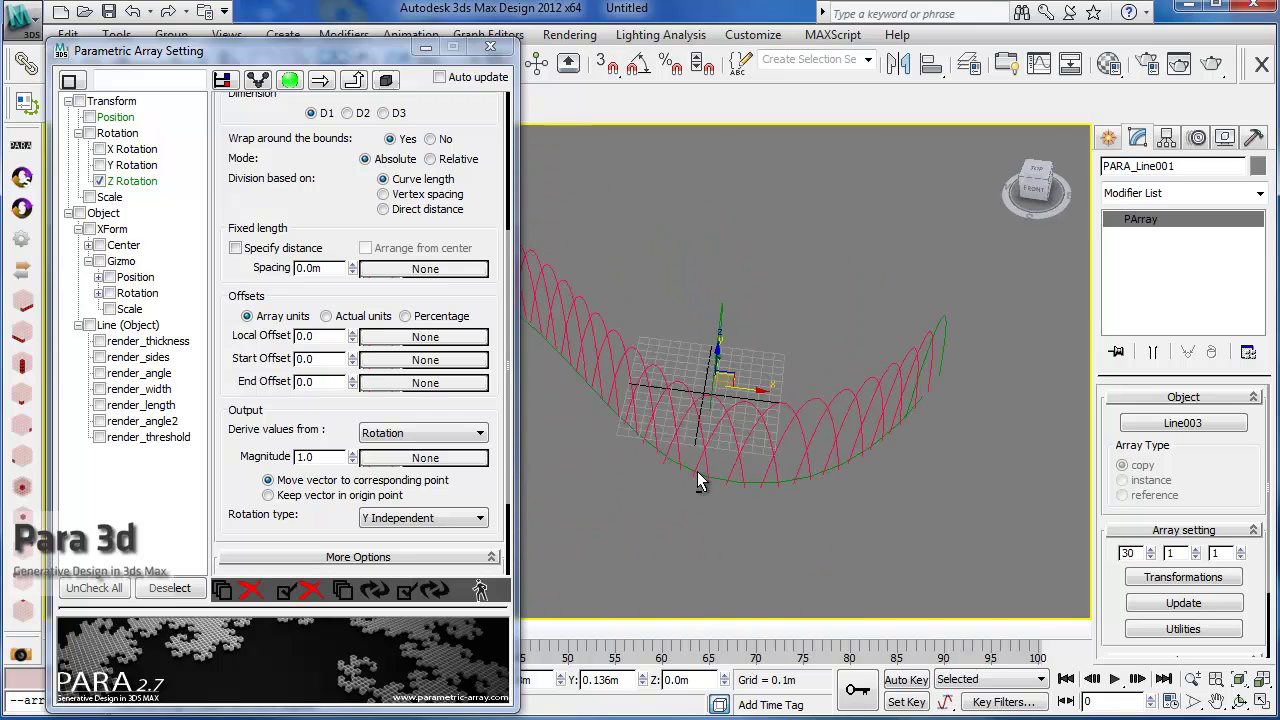
Add a Math Controller, found with "math", to Z Rotation, keeping the Convert controller as its sub-controller
{"action": "left_click", "coordinate": [144, 181]}
{"action": "left_click", "coordinate": [473, 150]}
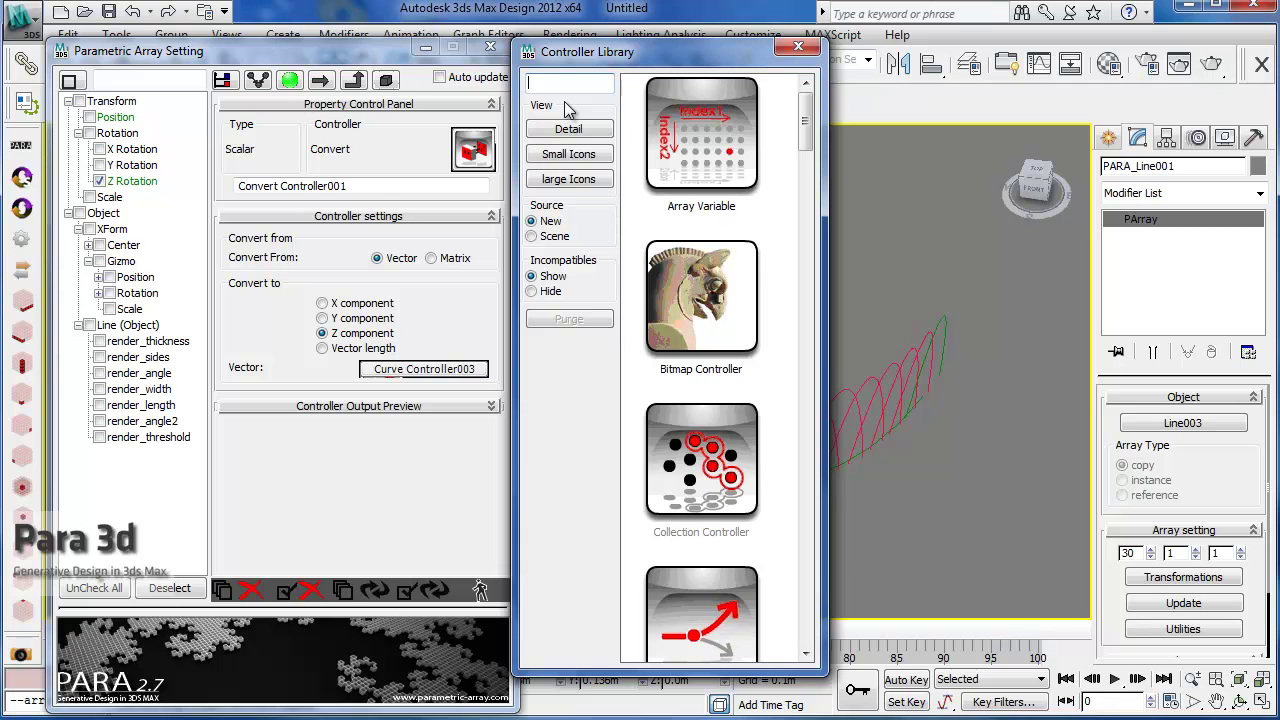
{"action": "type", "text": "ma"}
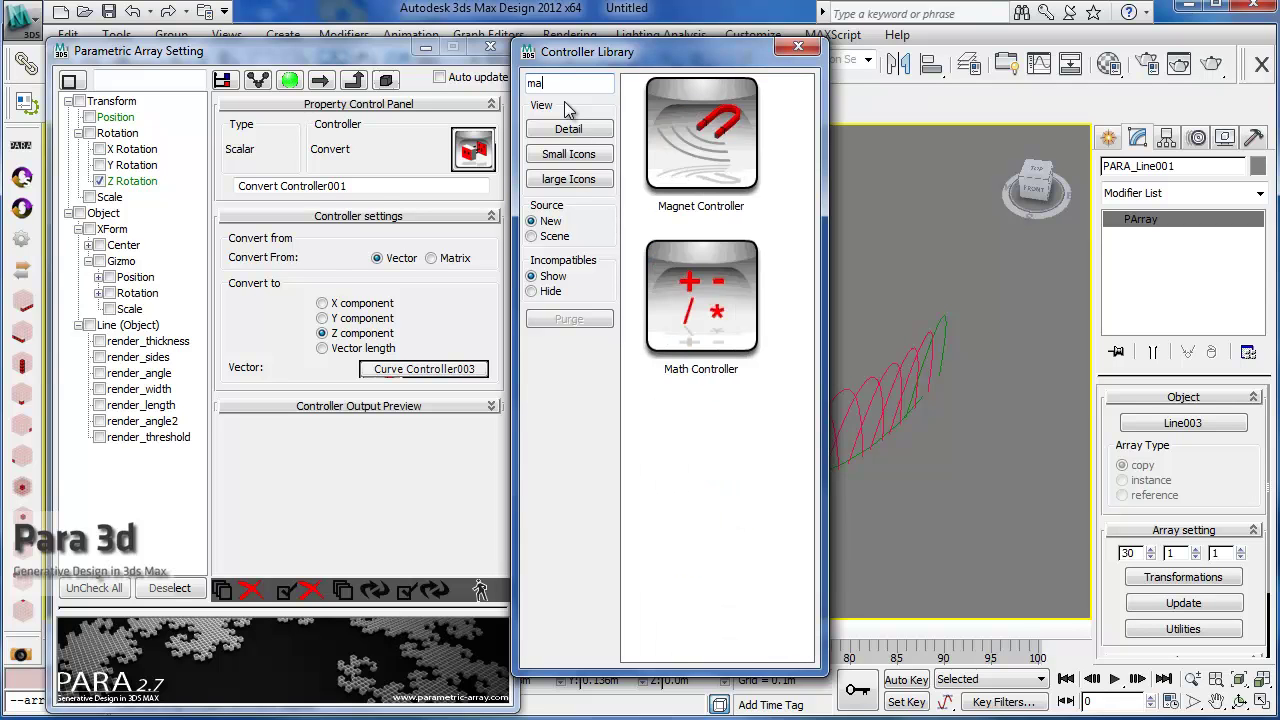
{"action": "type", "text": "th"}
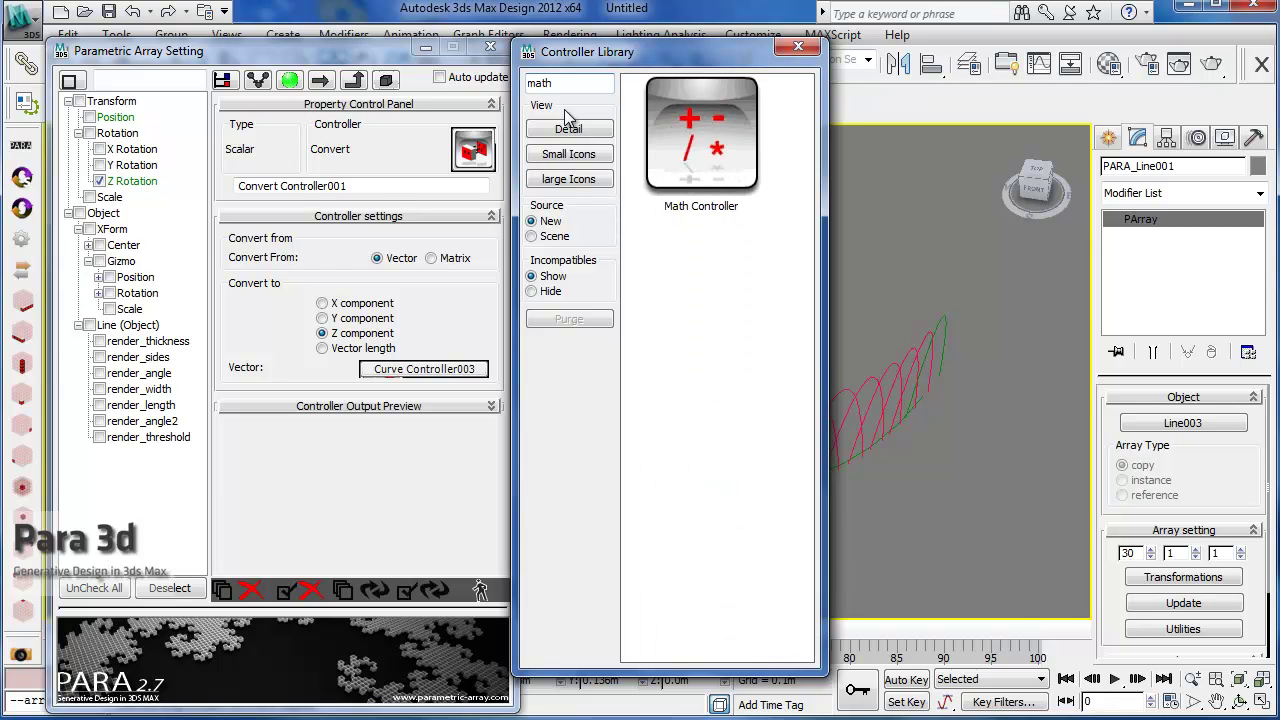
{"action": "left_click_drag", "start_coordinate": [710, 160], "coordinate": [471, 155]}
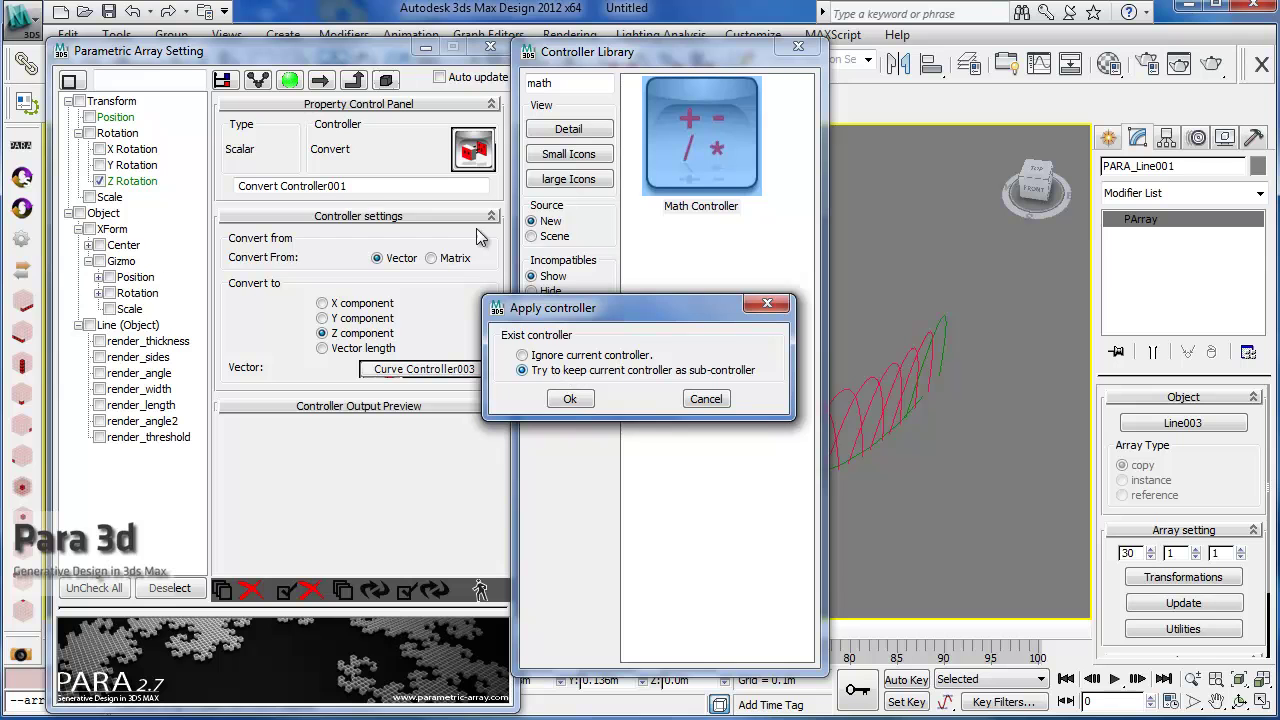
{"action": "left_click", "coordinate": [570, 400]}
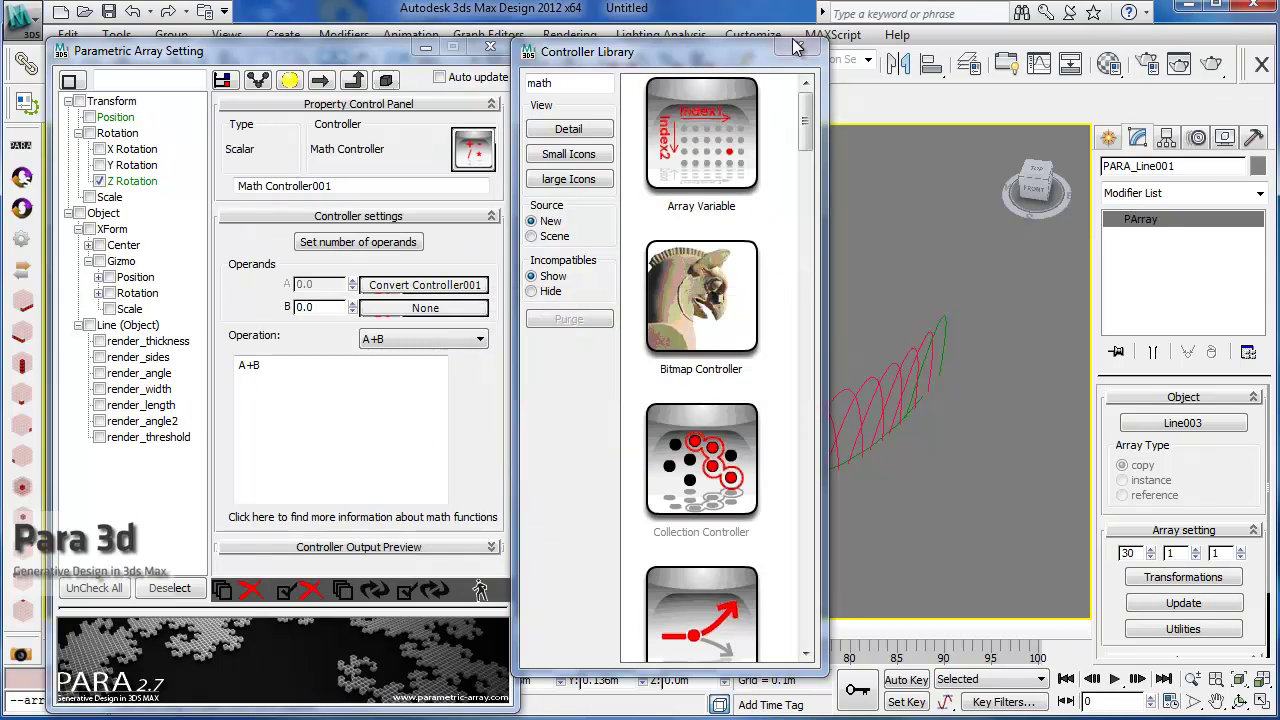
{"action": "left_click", "coordinate": [798, 46]}
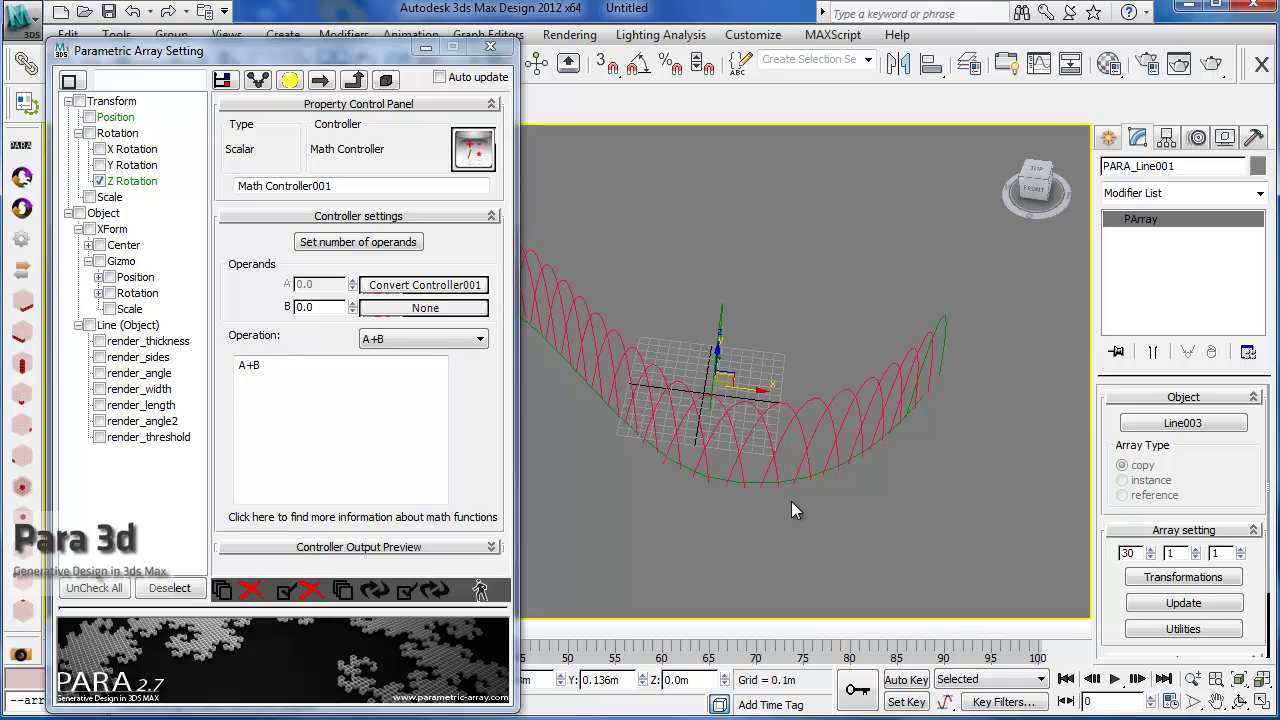
Set the Math Controller's operand B to 90 and update the array
{"action": "double_click", "coordinate": [318, 307]}
{"action": "type", "text": "90"}
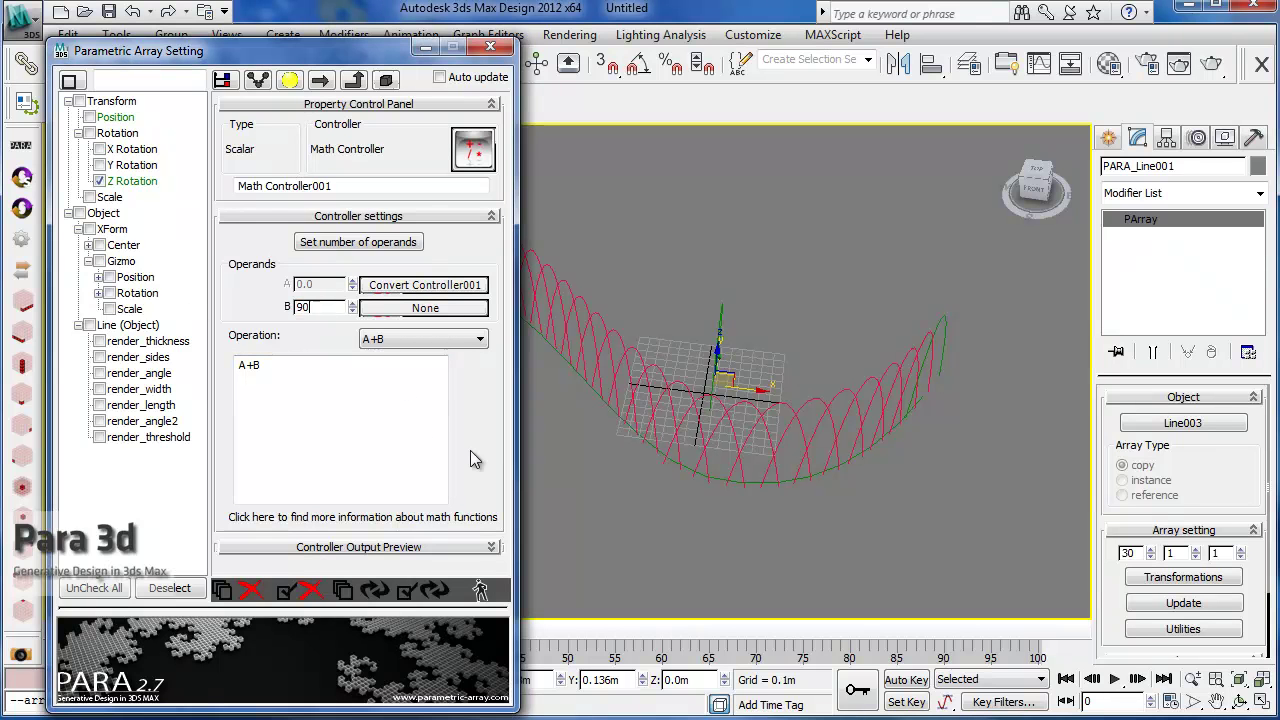
{"action": "key", "text": "Return"}
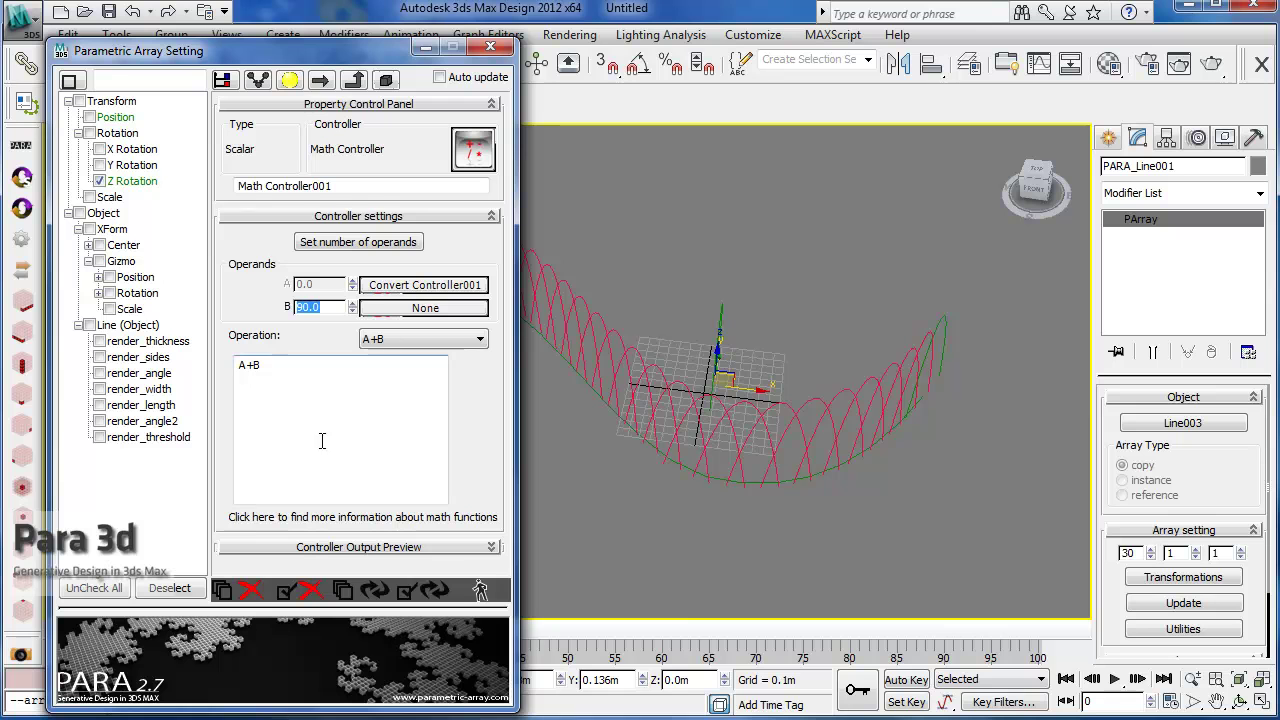
{"action": "left_click", "coordinate": [430, 592]}
Examine how the rotated arches follow the S-shaped path, especially the orientation of the arch at its far end
{"action": "middle_click_drag", "start_coordinate": [687, 476], "coordinate": [840, 548]}
{"action": "scroll", "coordinate": [716, 522], "scroll_direction": "down", "scroll_amount": 3}
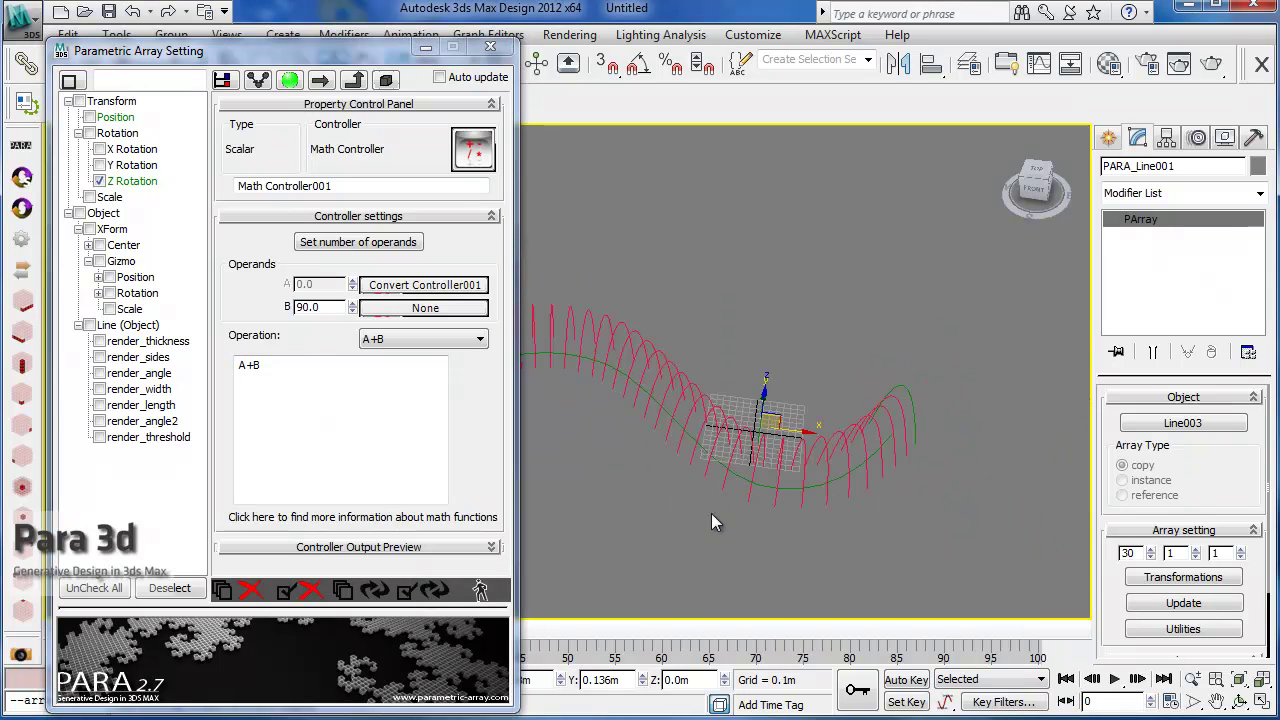
{"action": "mouse_move", "coordinate": [712, 521]}
{"action": "middle_mouse_down"}
{"action": "mouse_move", "coordinate": [803, 520]}
{"action": "mouse_move", "coordinate": [716, 511]}
{"action": "mouse_move", "coordinate": [714, 466]}
{"action": "mouse_move", "coordinate": [689, 457]}
{"action": "mouse_move", "coordinate": [789, 503]}
{"action": "mouse_move", "coordinate": [689, 448]}
{"action": "mouse_move", "coordinate": [701, 485]}
{"action": "middle_mouse_up"}
{"action": "scroll", "coordinate": [710, 432], "scroll_direction": "up", "scroll_amount": 5}
{"action": "scroll", "coordinate": [710, 460], "scroll_direction": "up", "scroll_amount": 3}
{"action": "scroll", "coordinate": [700, 434], "scroll_direction": "down", "scroll_amount": 4}
{"action": "scroll", "coordinate": [683, 425], "scroll_direction": "up", "scroll_amount": 6}
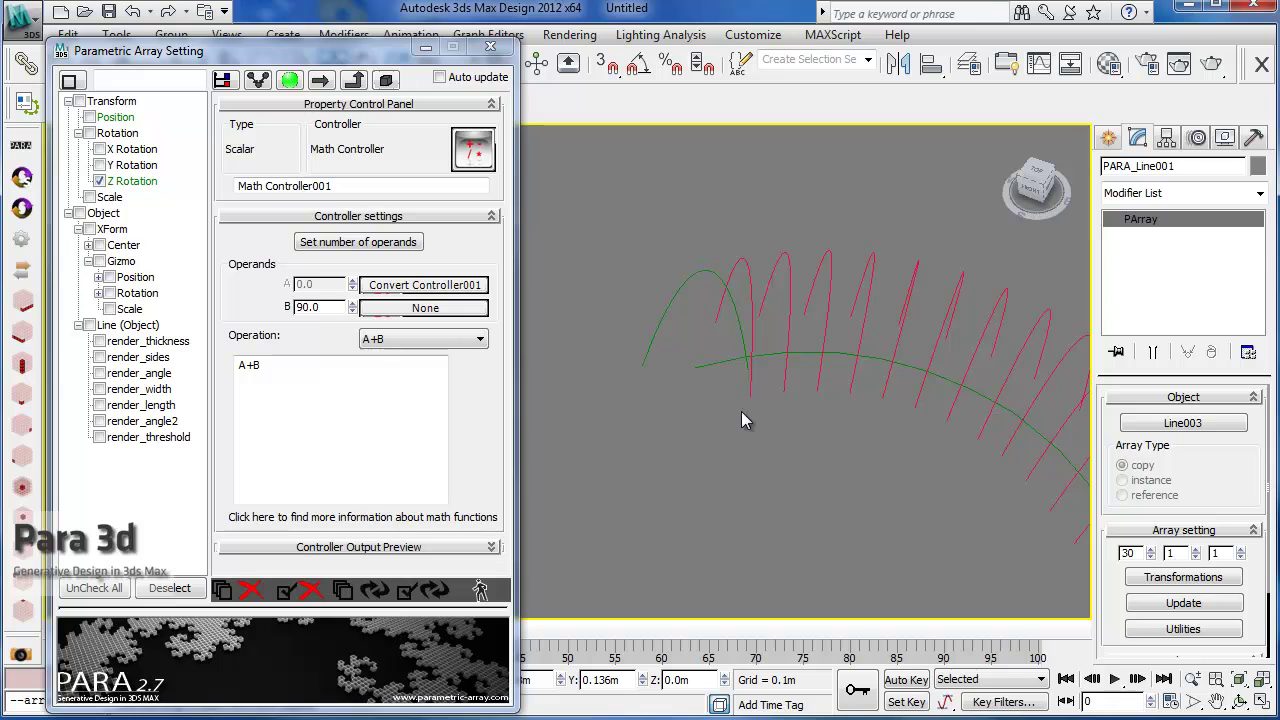
{"action": "middle_click_drag", "start_coordinate": [736, 437], "coordinate": [651, 408]}
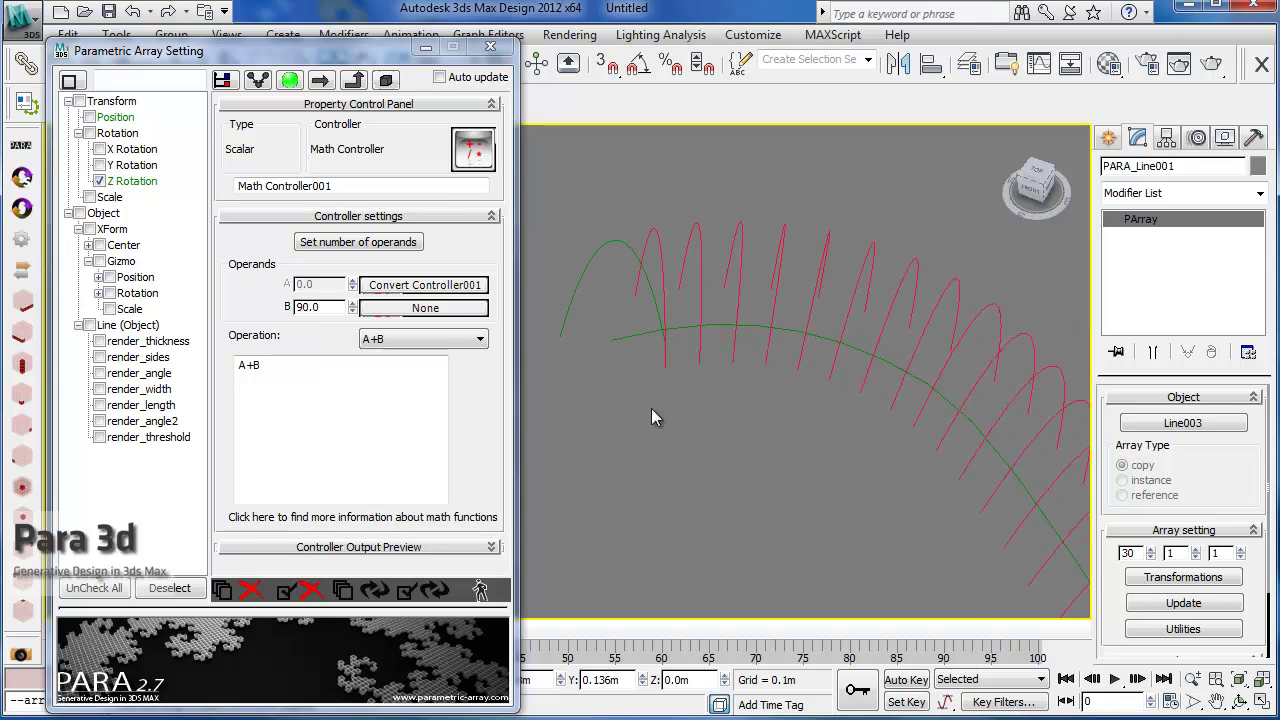
{"action": "scroll", "coordinate": [651, 402], "scroll_direction": "down", "scroll_amount": 3}
{"action": "mouse_move", "coordinate": [718, 502]}
{"action": "middle_mouse_down"}
{"action": "mouse_move", "coordinate": [660, 418]}
{"action": "mouse_move", "coordinate": [703, 447]}
{"action": "mouse_move", "coordinate": [703, 433]}
{"action": "mouse_move", "coordinate": [702, 457]}
{"action": "middle_mouse_up"}
{"action": "scroll", "coordinate": [662, 420], "scroll_direction": "down", "scroll_amount": 4}
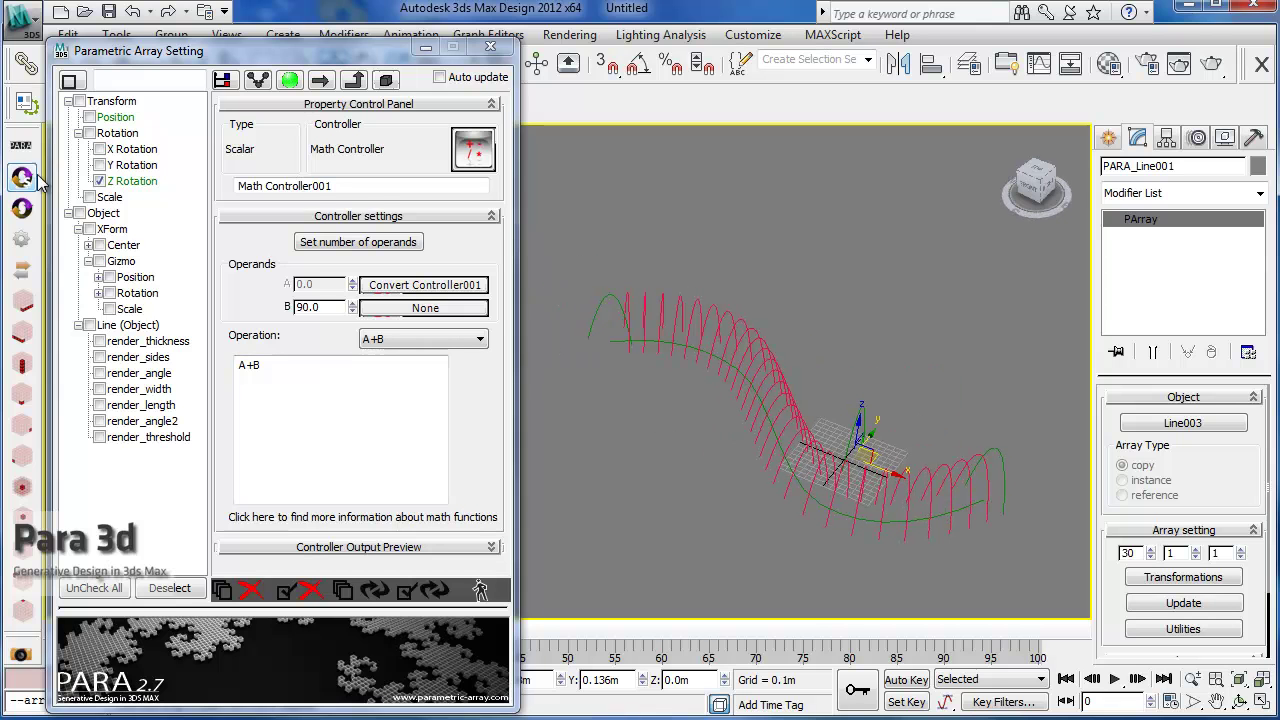
Filter out unused properties, set the End Offset of both Curve Controllers to 0.01, update the array and check the end arch
{"action": "left_click", "coordinate": [221, 82]}
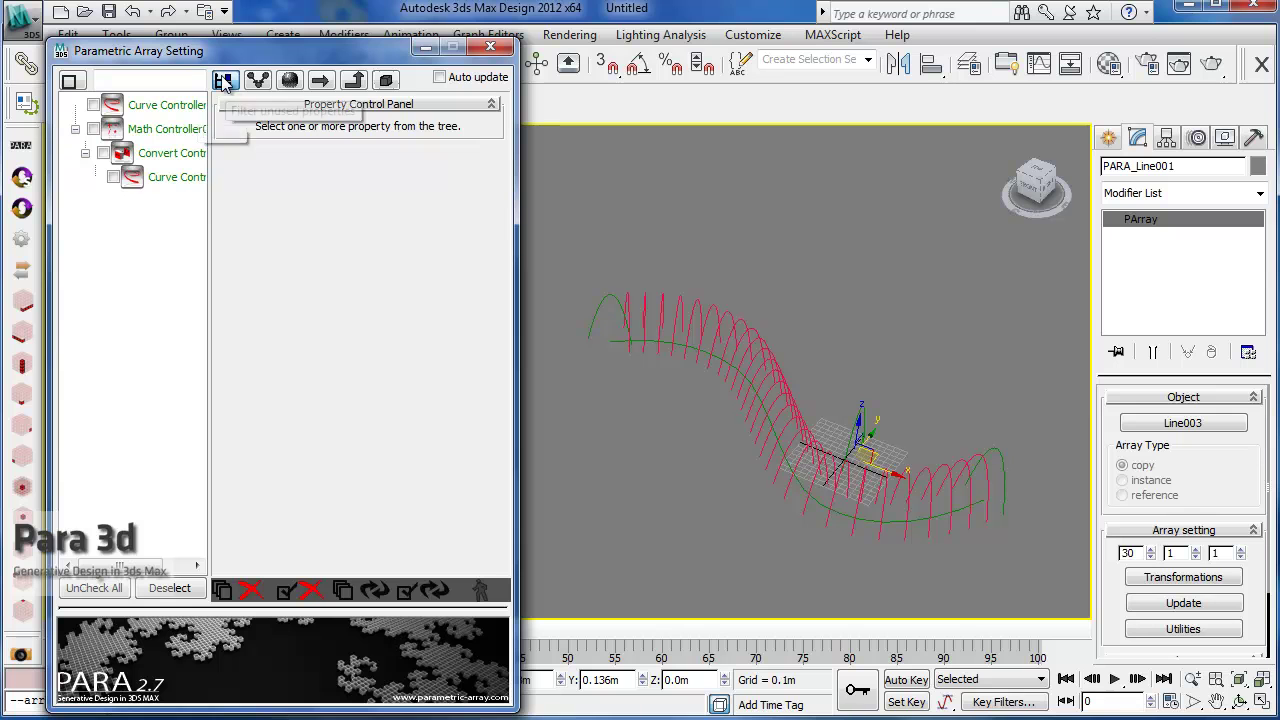
{"action": "left_click", "coordinate": [113, 177]}
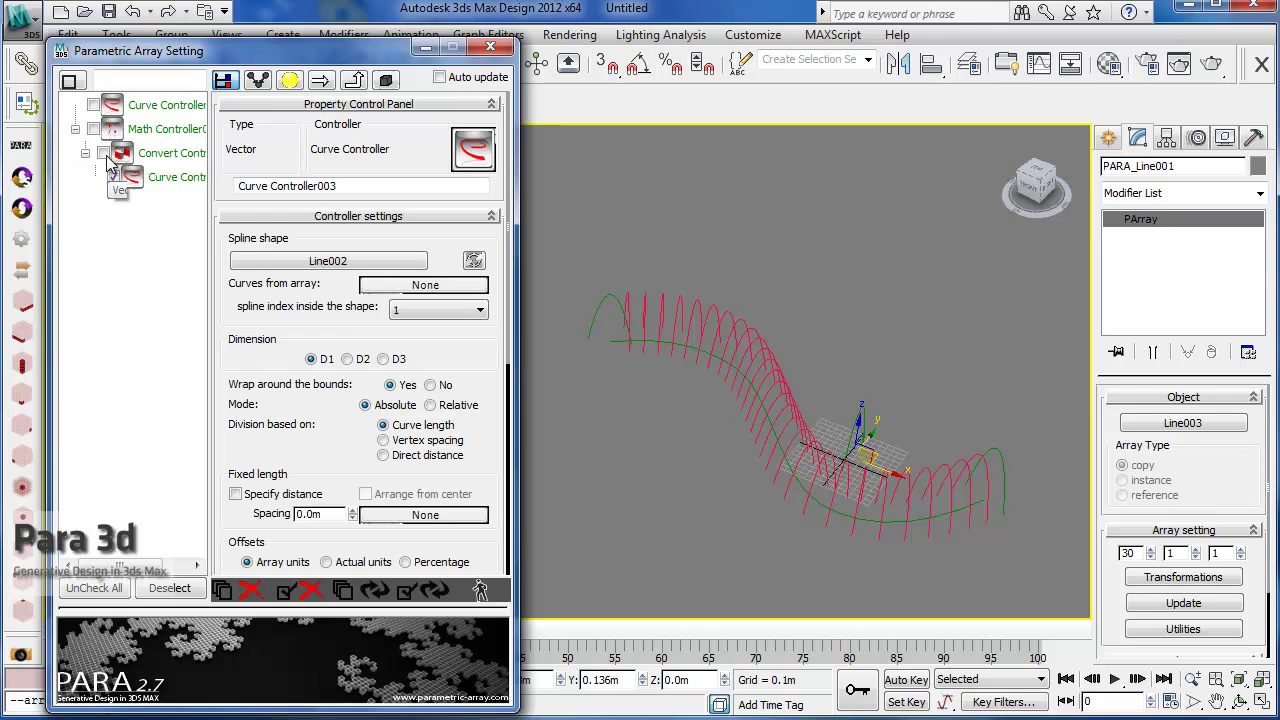
{"action": "left_click", "coordinate": [92, 105]}
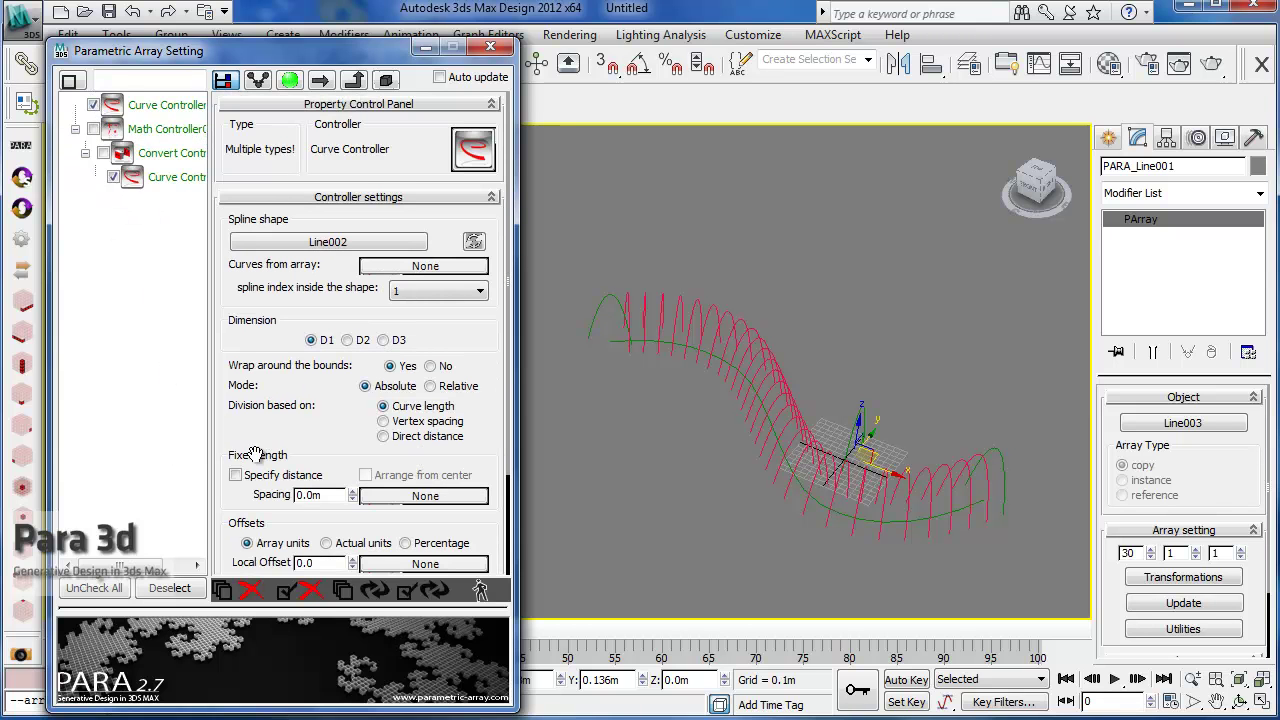
{"action": "scroll", "coordinate": [267, 434], "scroll_direction": "down", "scroll_amount": 3}
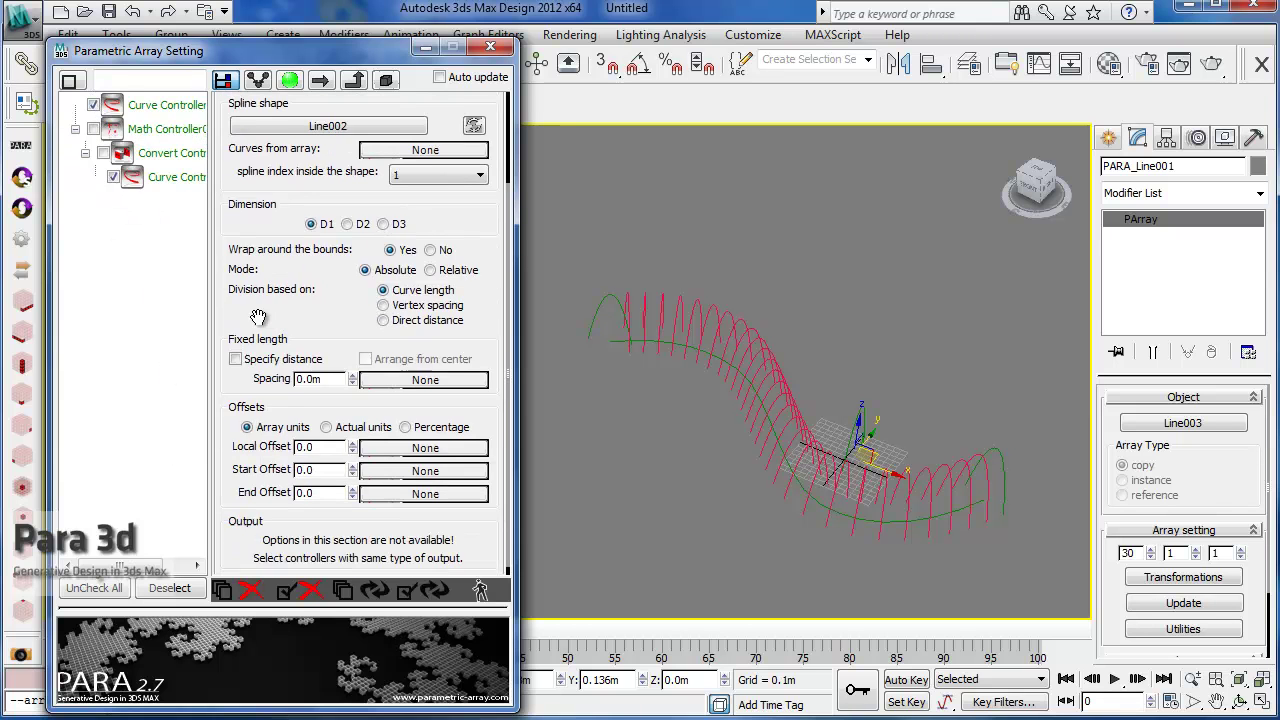
{"action": "double_click", "coordinate": [320, 484]}
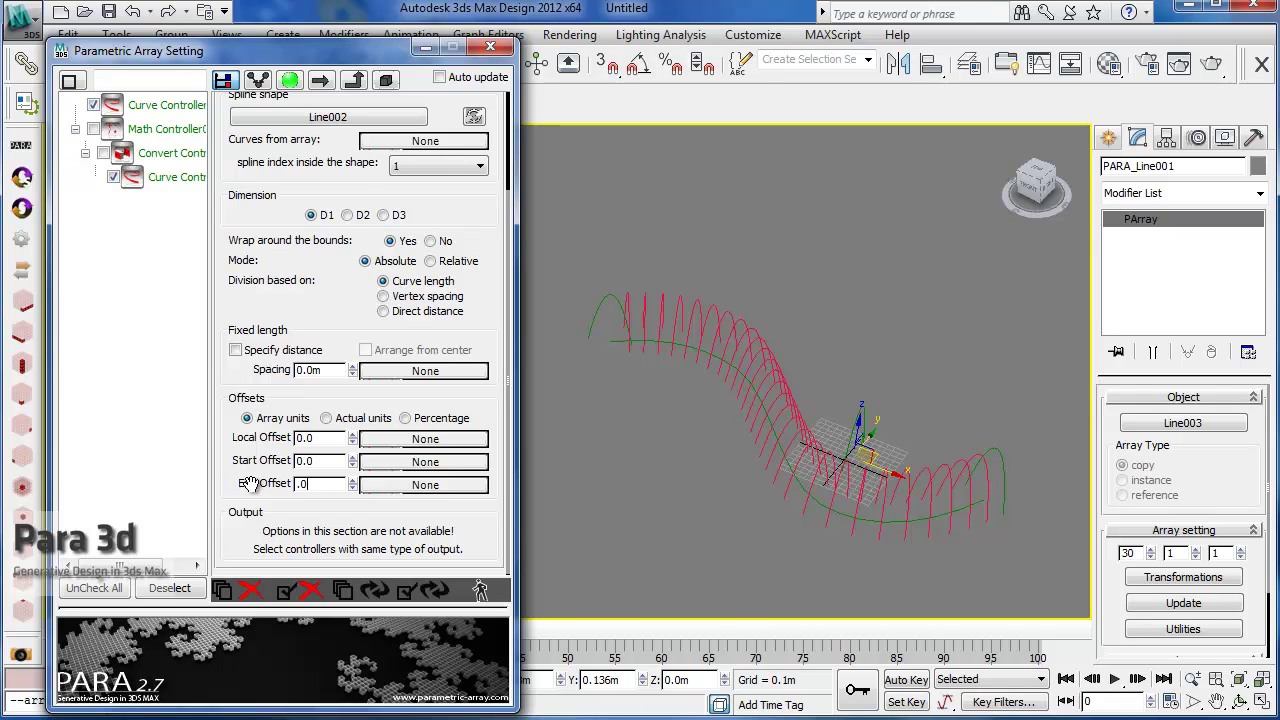
{"action": "left_click", "coordinate": [426, 594]}
{"action": "scroll", "coordinate": [691, 422], "scroll_direction": "up", "scroll_amount": 8}
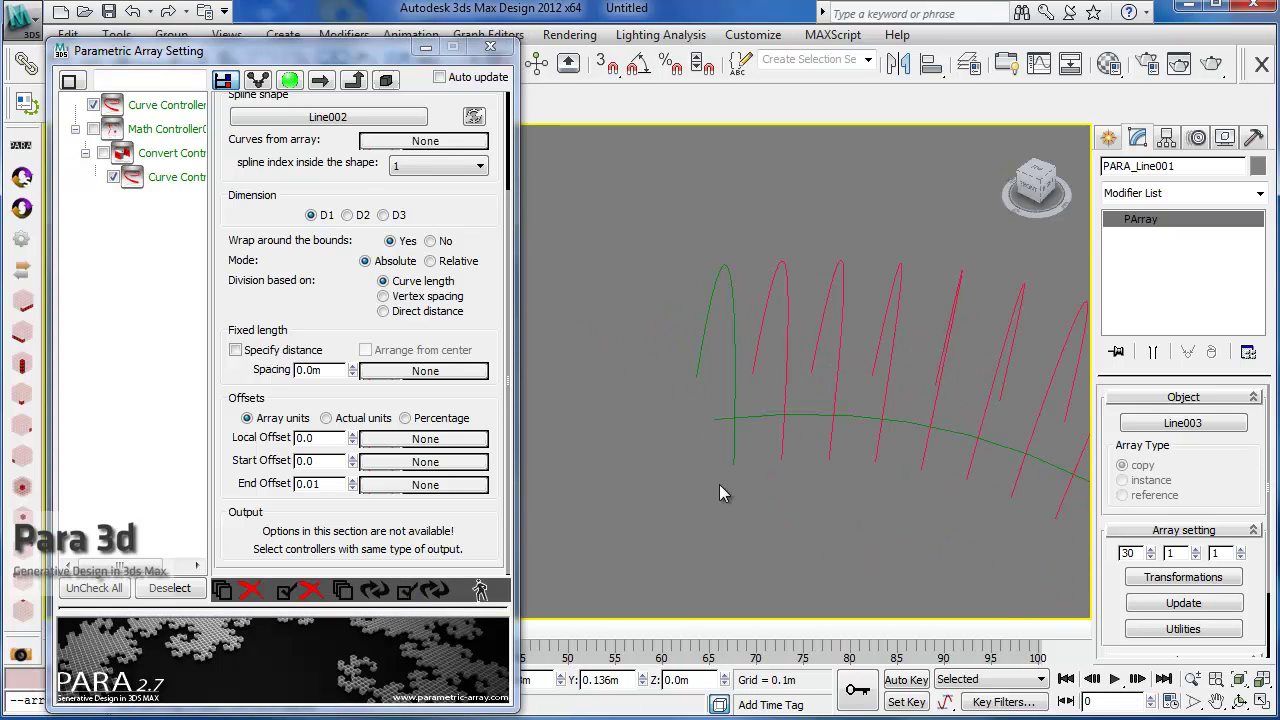
{"action": "middle_click_drag", "start_coordinate": [676, 487], "coordinate": [629, 422]}
{"action": "scroll", "coordinate": [629, 422], "scroll_direction": "down", "scroll_amount": 6}
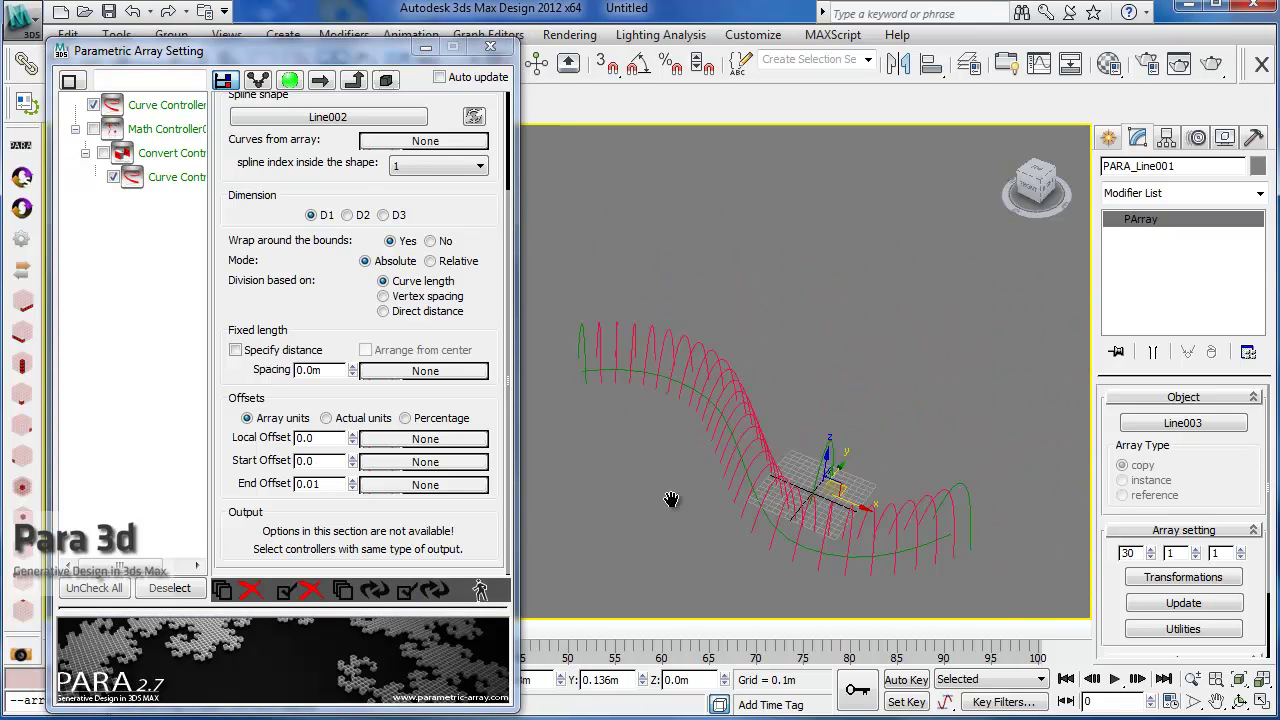
Show all array properties again and expand the Object's XForm gizmo down to its Position, Rotation and Scale
{"action": "mouse_move", "coordinate": [671, 500]}
{"action": "middle_mouse_down", "text": "alt"}
{"action": "mouse_move", "coordinate": [602, 431]}
{"action": "mouse_move", "coordinate": [698, 517]}
{"action": "mouse_move", "coordinate": [740, 520]}
{"action": "middle_mouse_up", "text": "alt"}
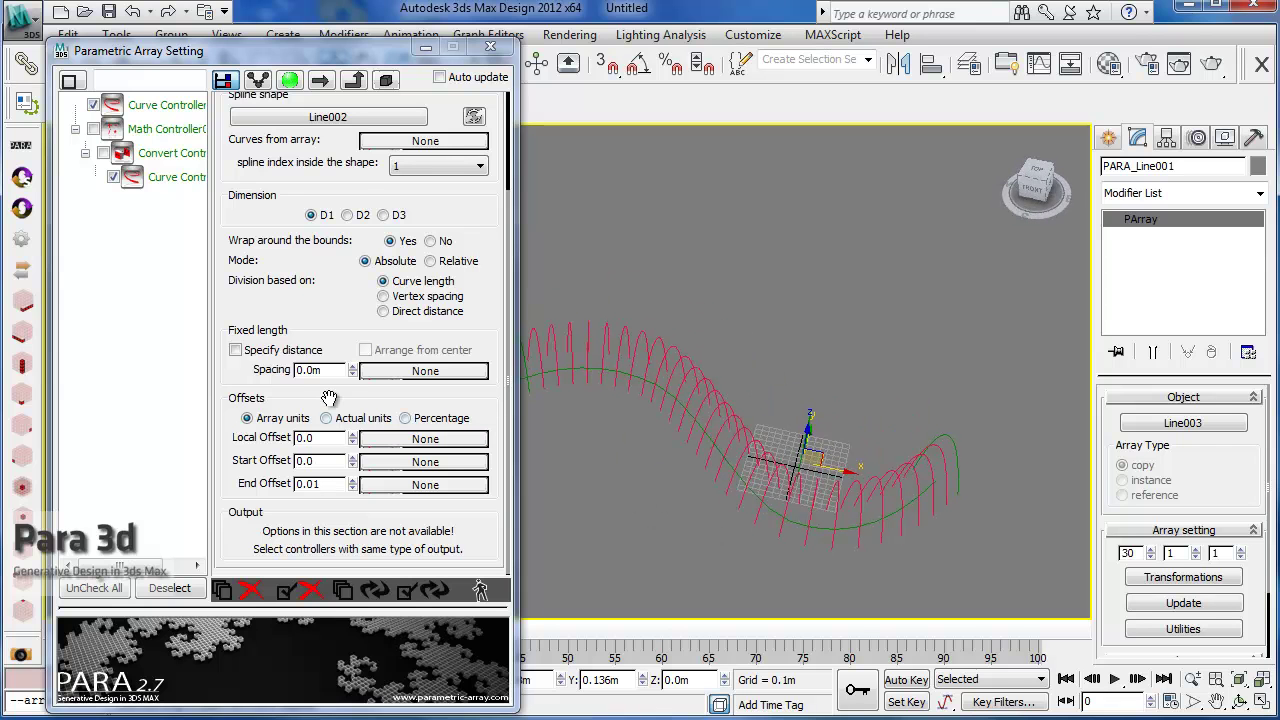
{"action": "left_click", "coordinate": [224, 82]}
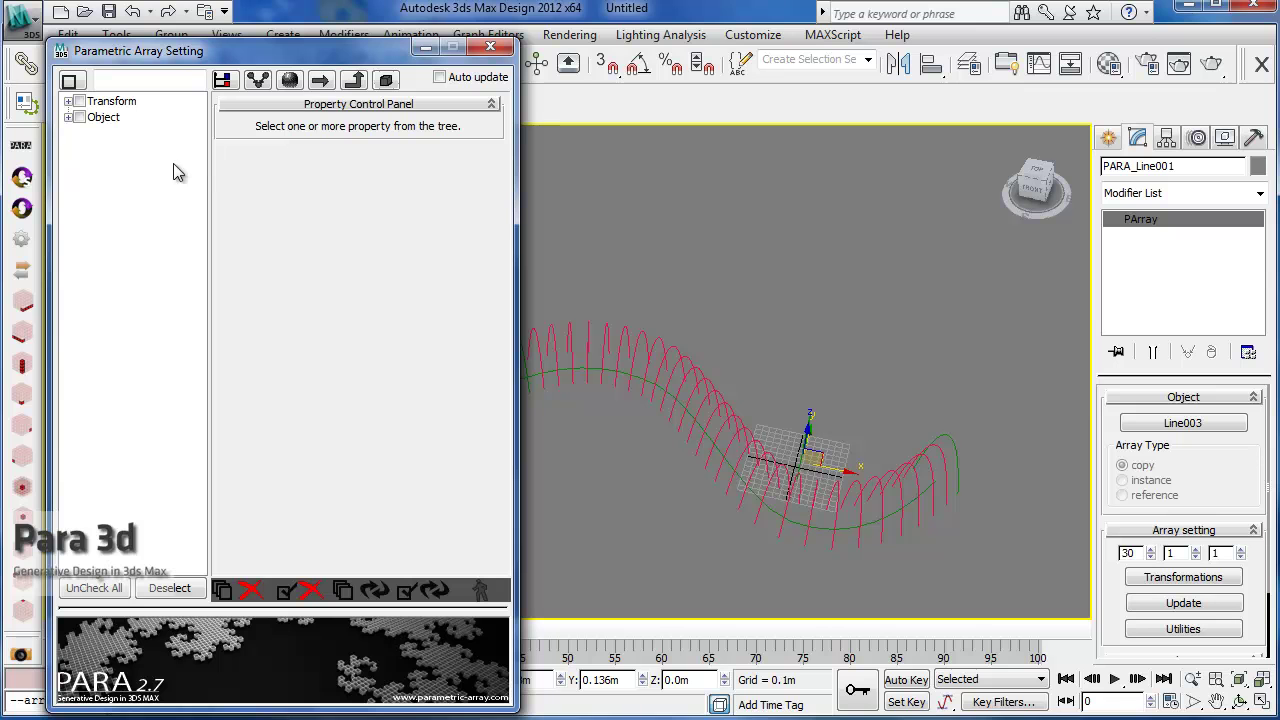
{"action": "left_click", "coordinate": [68, 117]}
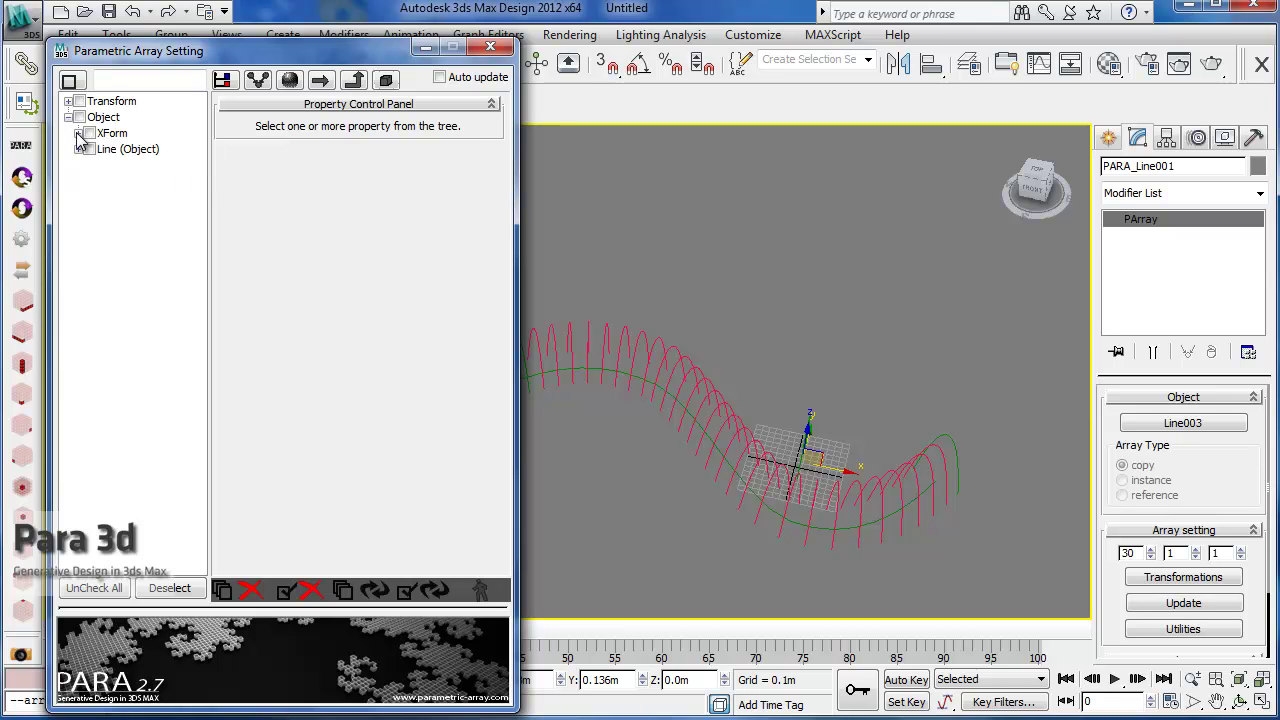
{"action": "left_click", "coordinate": [78, 133]}
{"action": "middle_click_drag", "start_coordinate": [702, 430], "coordinate": [821, 406]}
{"action": "scroll", "coordinate": [719, 438], "scroll_direction": "up", "scroll_amount": 4}
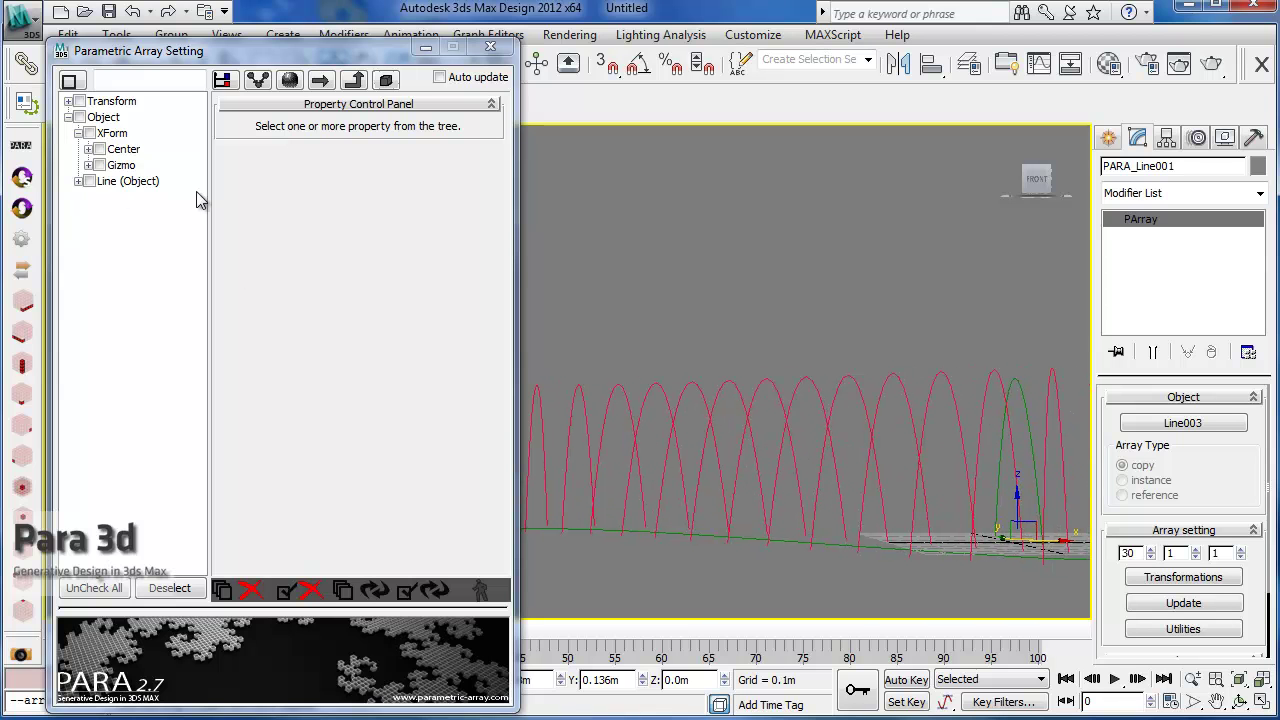
{"action": "left_click", "coordinate": [88, 165]}
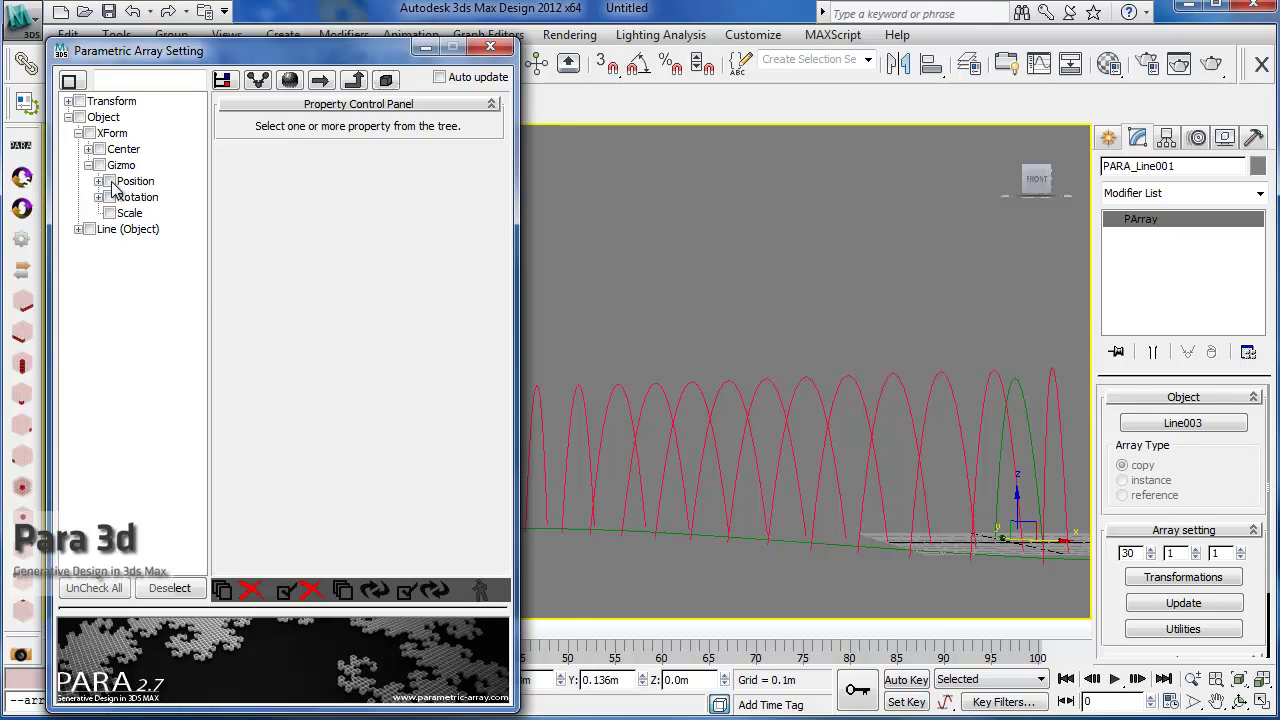
Try raising the XForm gizmo's Z position to about 5.5 on all arches, and cancel the change
{"action": "left_click", "coordinate": [110, 182]}
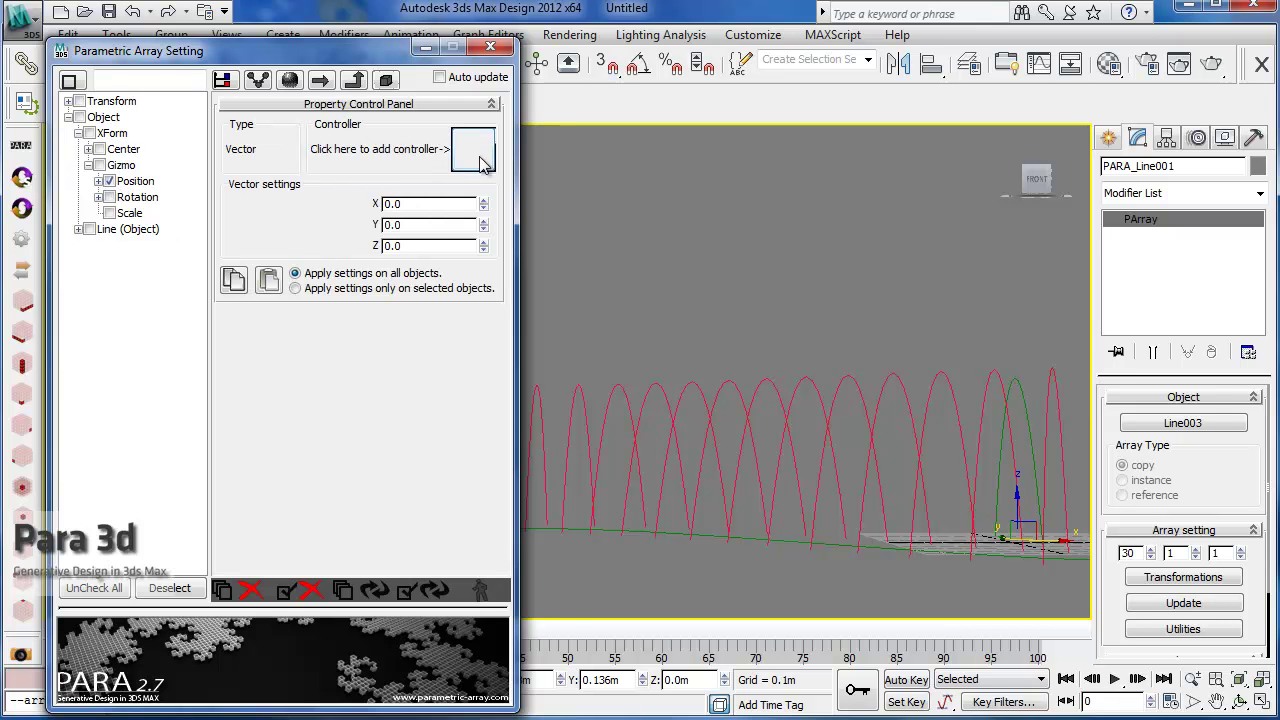
{"action": "middle_click_drag", "start_coordinate": [705, 297], "coordinate": [749, 434], "text": "alt"}
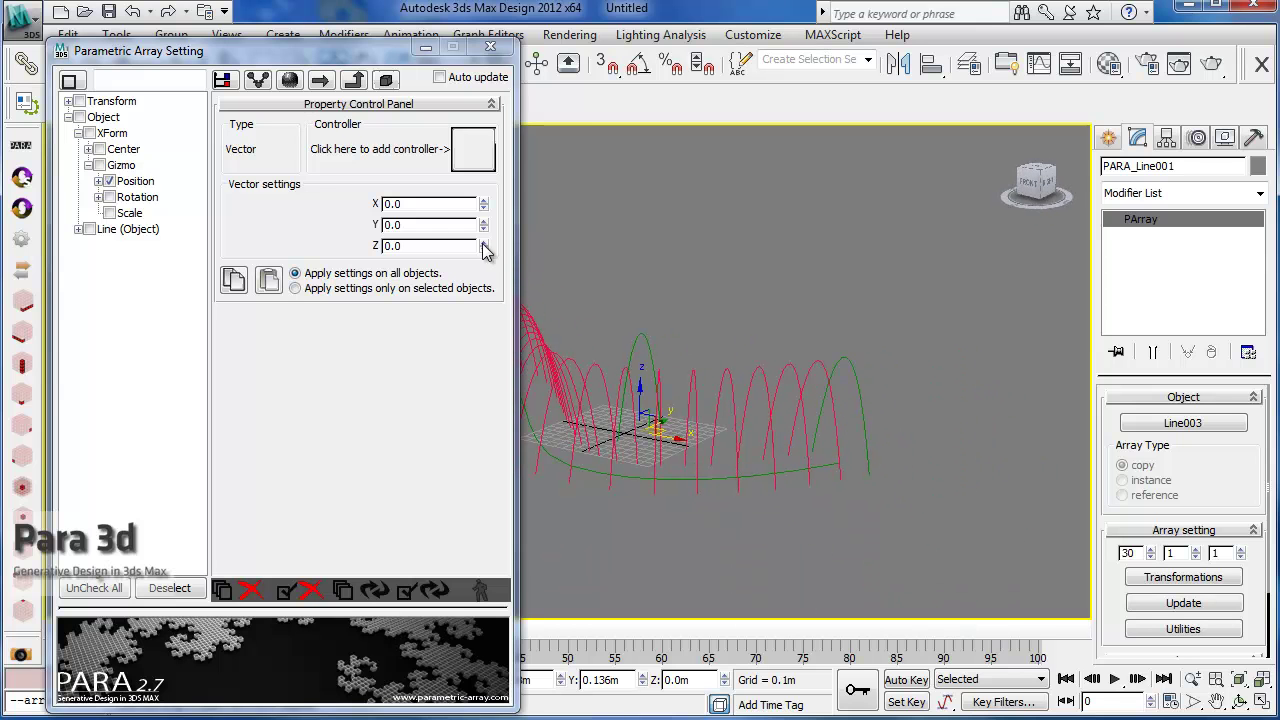
{"action": "mouse_move", "coordinate": [483, 249]}
{"action": "left_mouse_down"}
{"action": "mouse_move", "coordinate": [488, 62]}
{"action": "mouse_move", "coordinate": [482, 257]}
{"action": "left_mouse_up"}
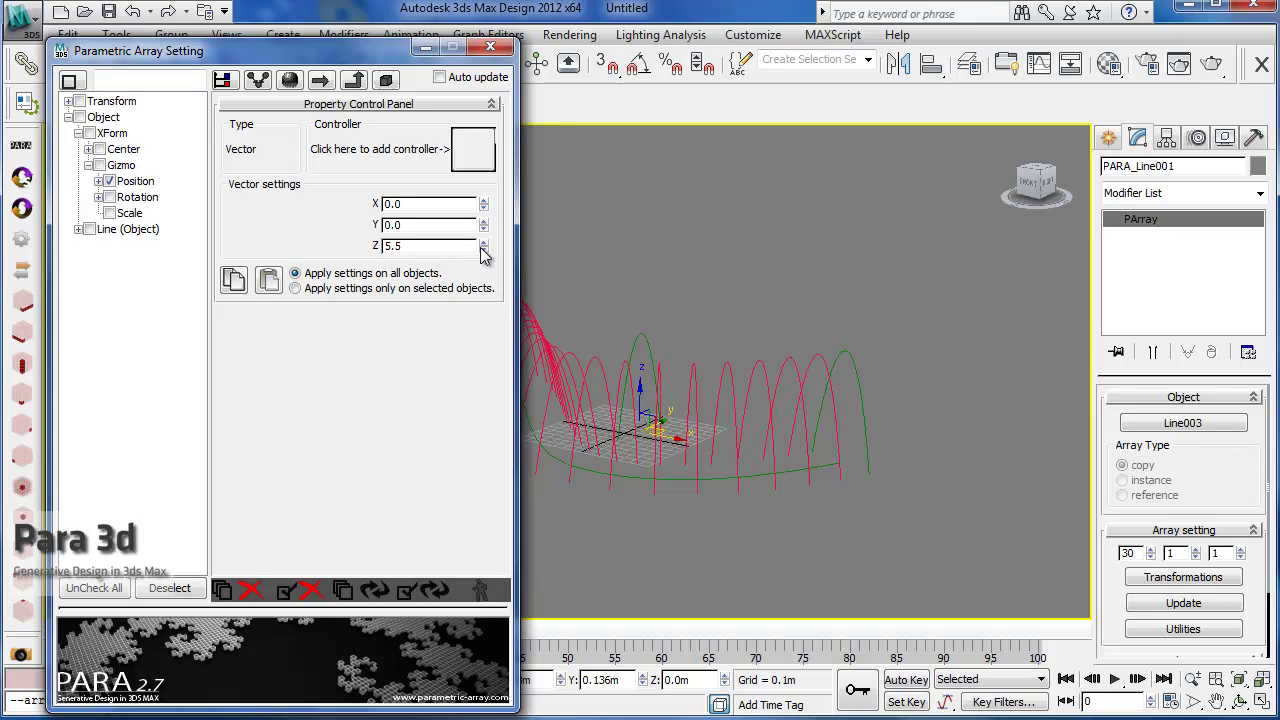
{"action": "right_click", "coordinate": [482, 248]}
Add a Condition Controller, found with "c", to only the Z Position of the XForm gizmo
{"action": "left_click", "coordinate": [98, 181]}
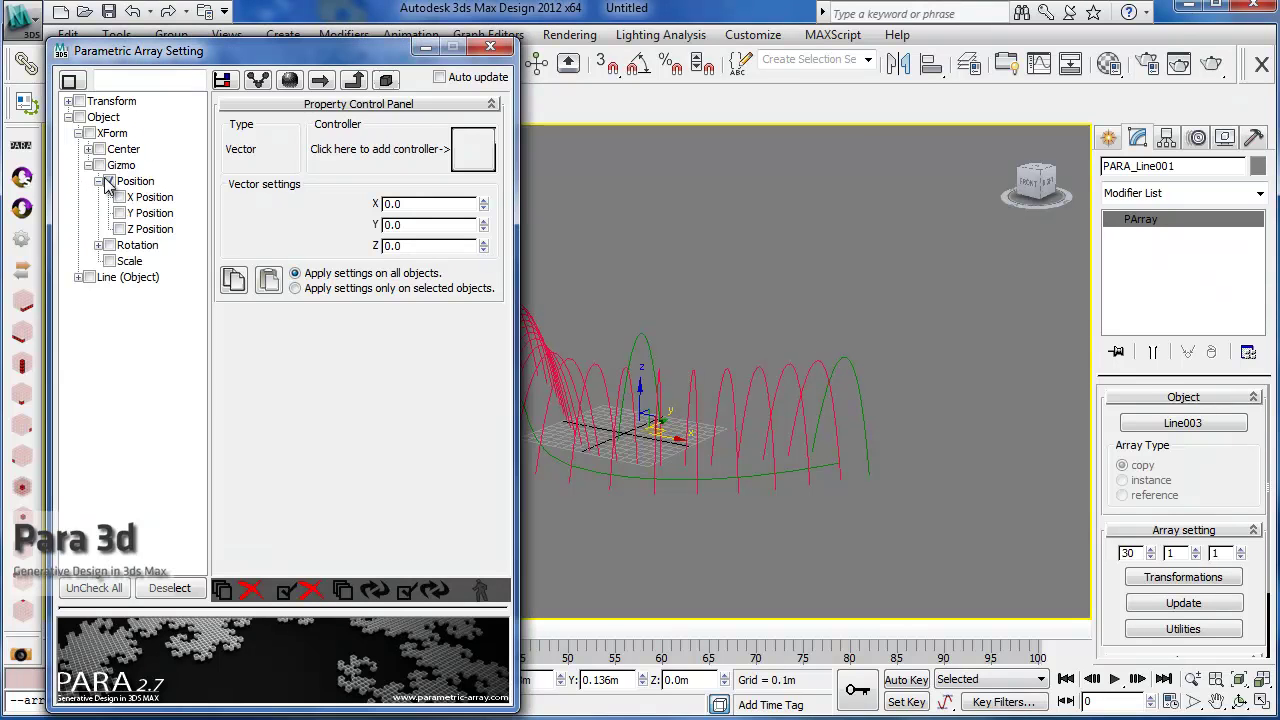
{"action": "left_click", "coordinate": [109, 182]}
{"action": "left_click", "coordinate": [120, 230]}
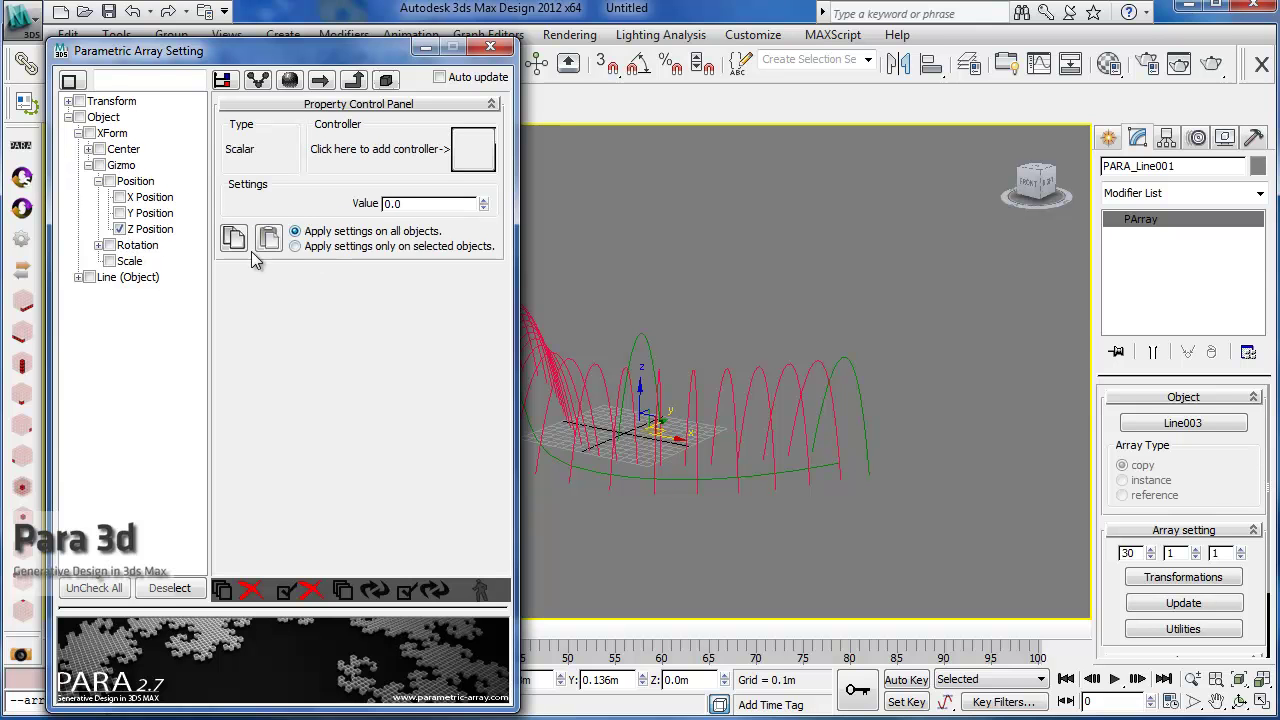
{"action": "left_click", "coordinate": [474, 160]}
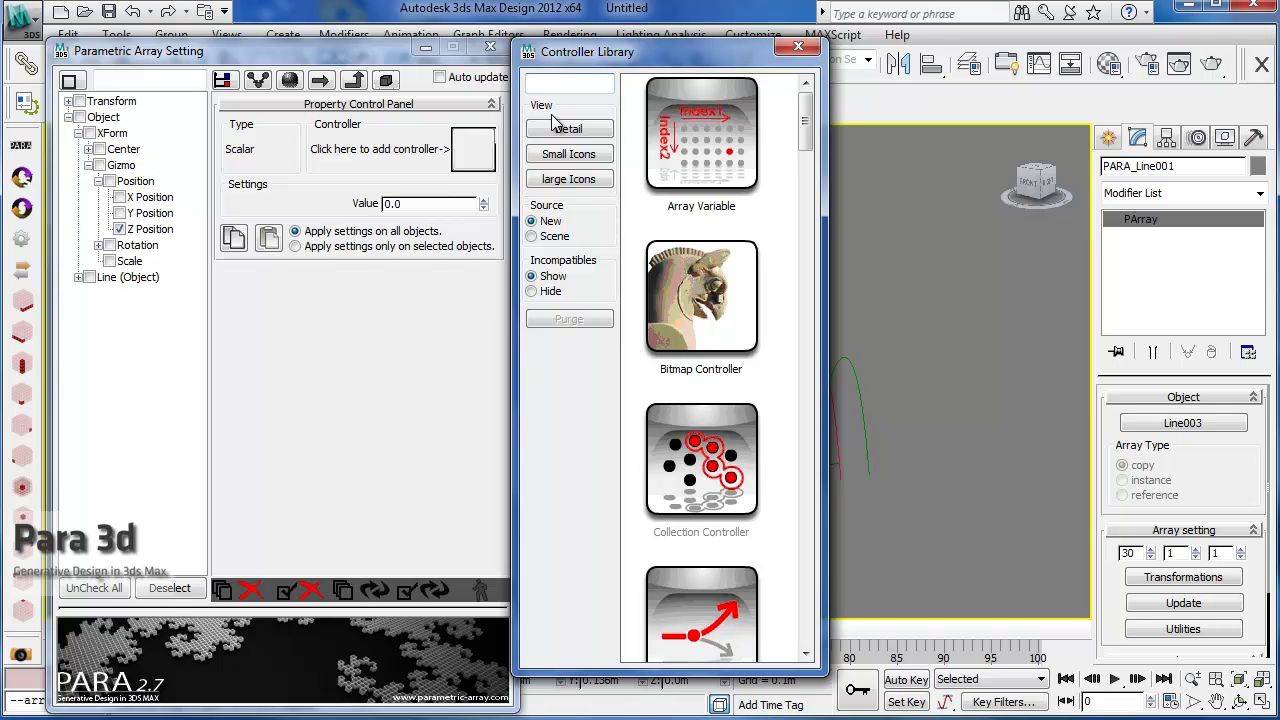
{"action": "left_click_drag", "start_coordinate": [587, 60], "coordinate": [950, 449]}
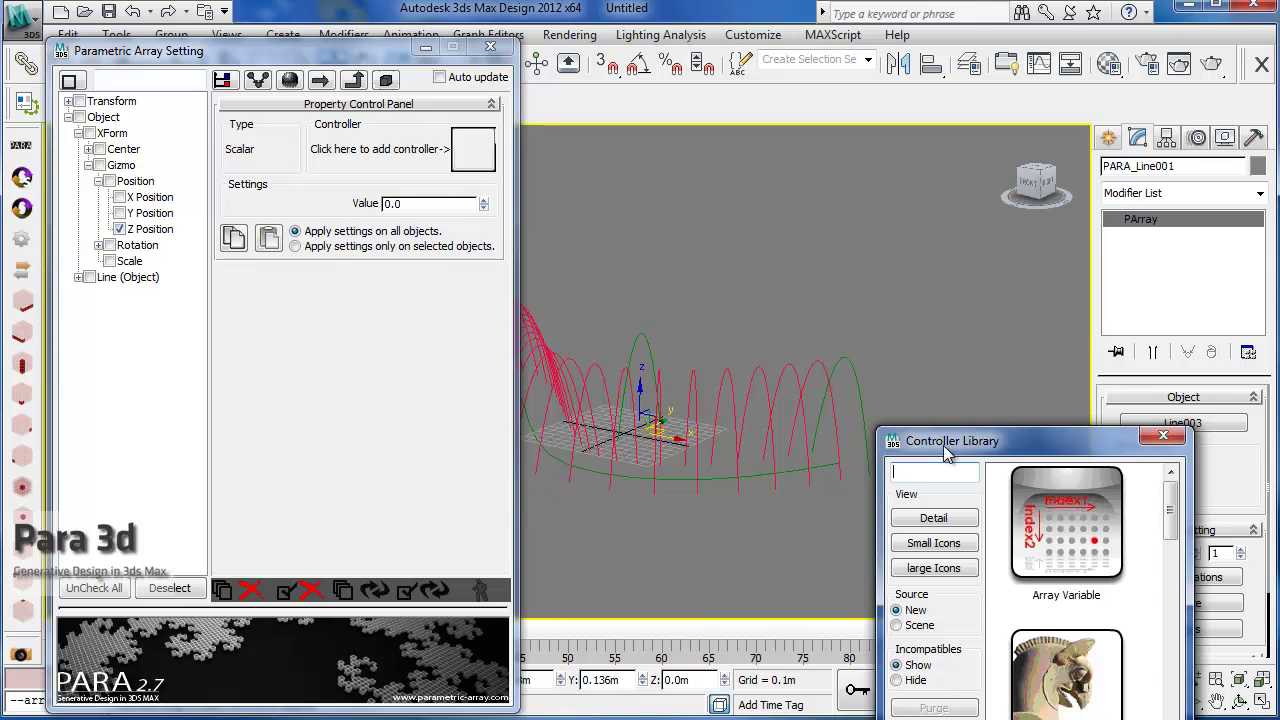
{"action": "left_click_drag", "start_coordinate": [943, 445], "coordinate": [816, 143]}
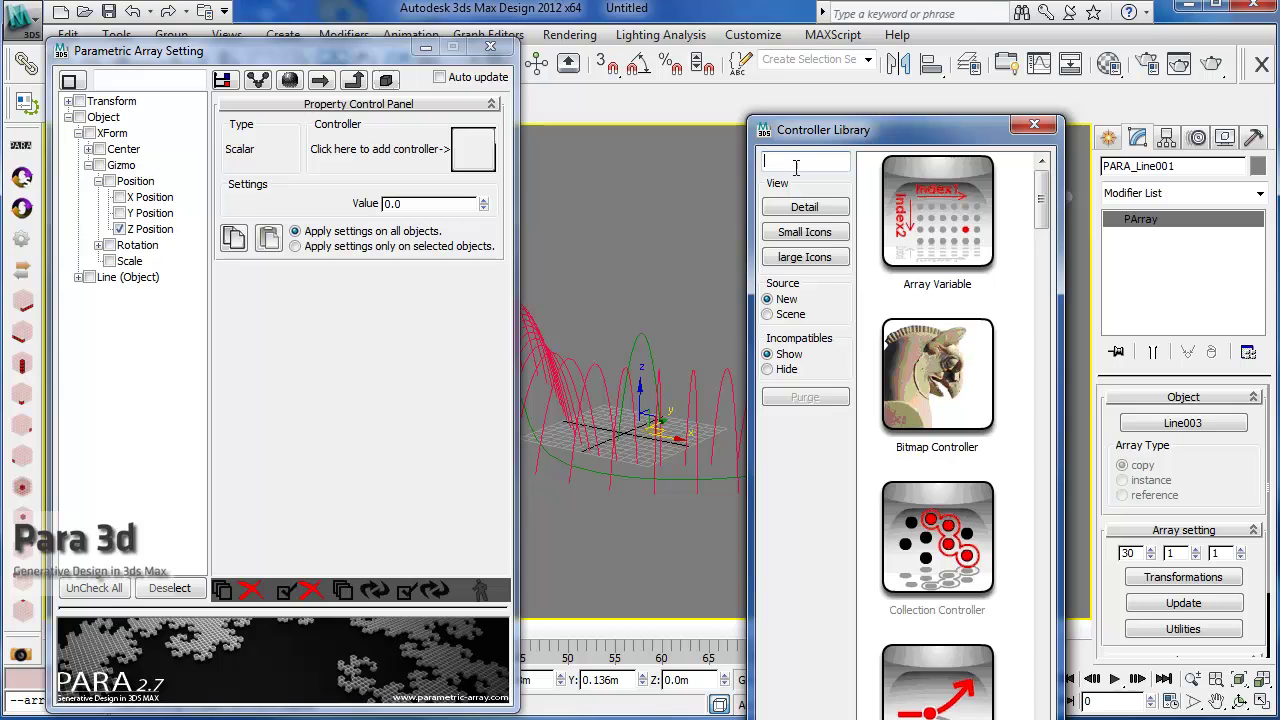
{"action": "left_click_drag", "start_coordinate": [795, 136], "coordinate": [838, 400]}
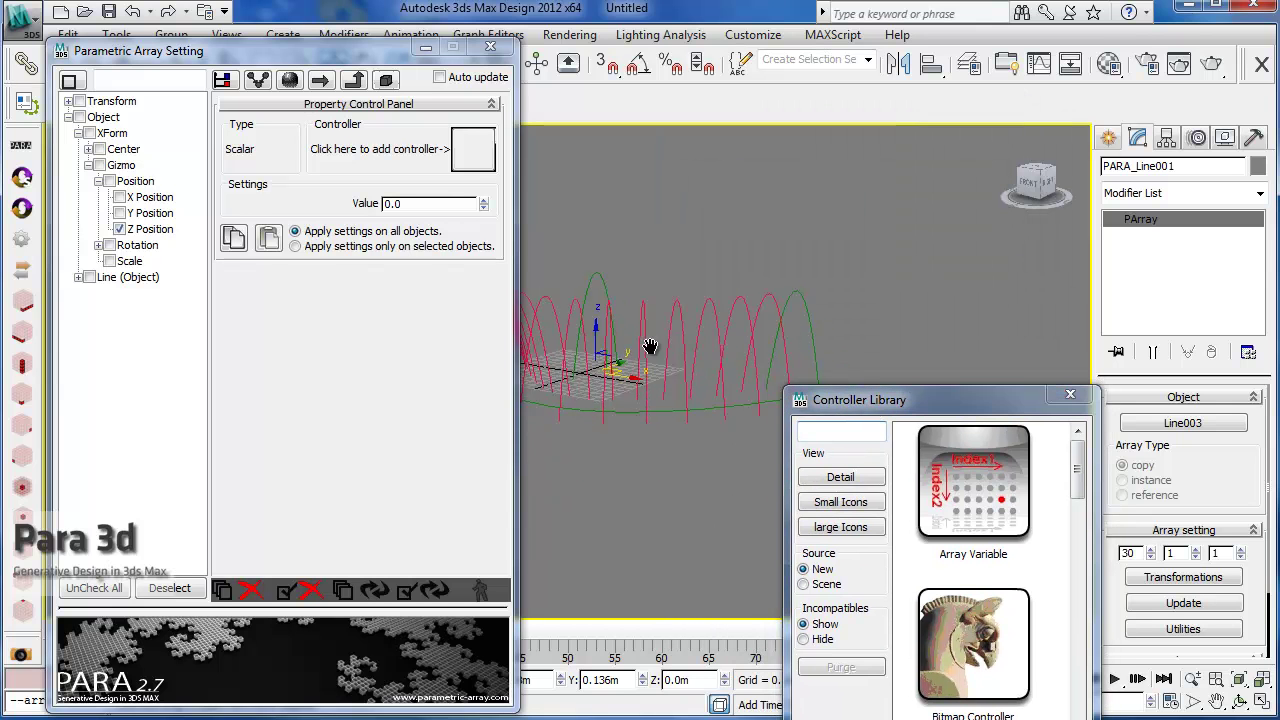
{"action": "scroll", "coordinate": [657, 355], "scroll_direction": "up", "scroll_amount": 4}
{"action": "scroll", "coordinate": [657, 355], "scroll_direction": "down", "scroll_amount": 4}
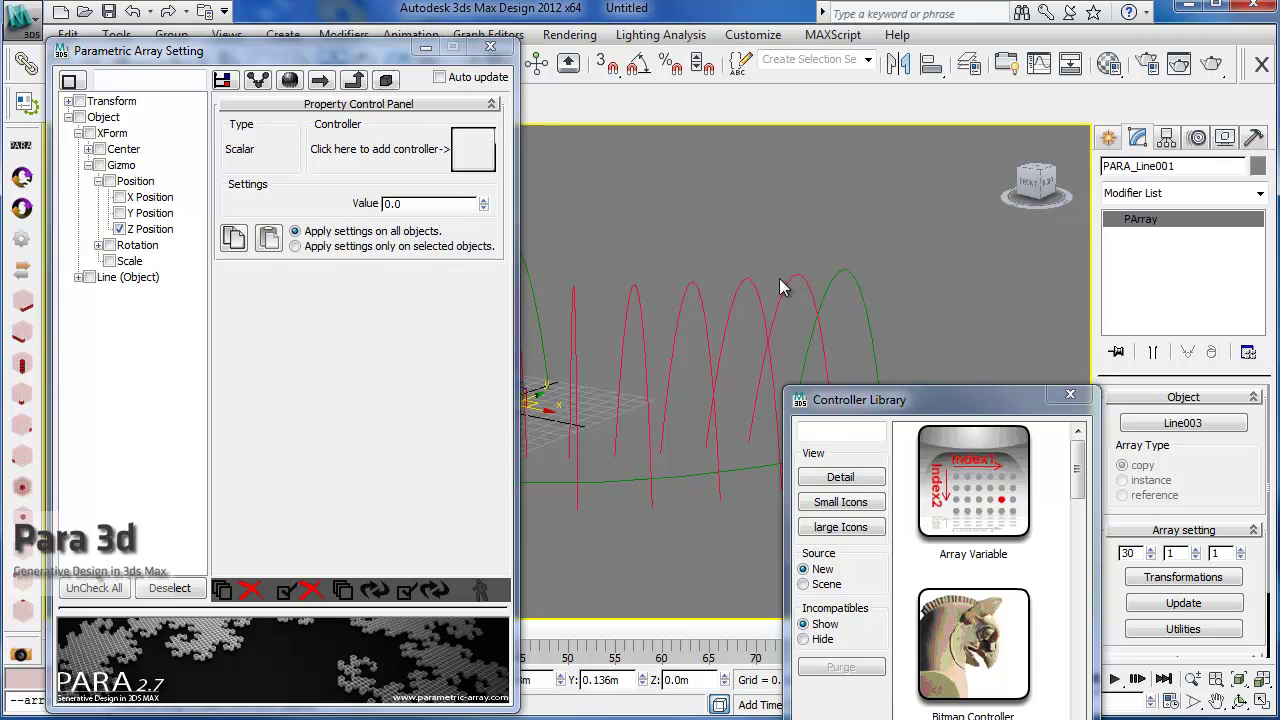
{"action": "left_click_drag", "start_coordinate": [893, 403], "coordinate": [800, 160]}
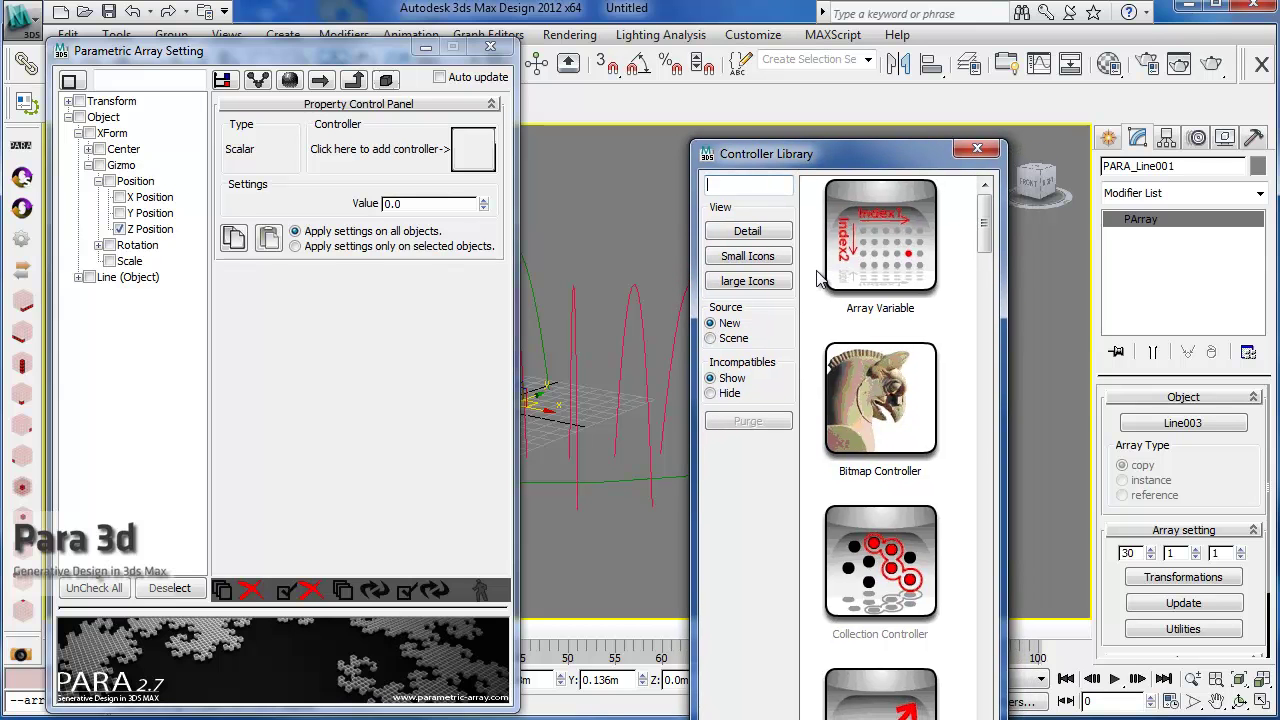
{"action": "type", "text": "c"}
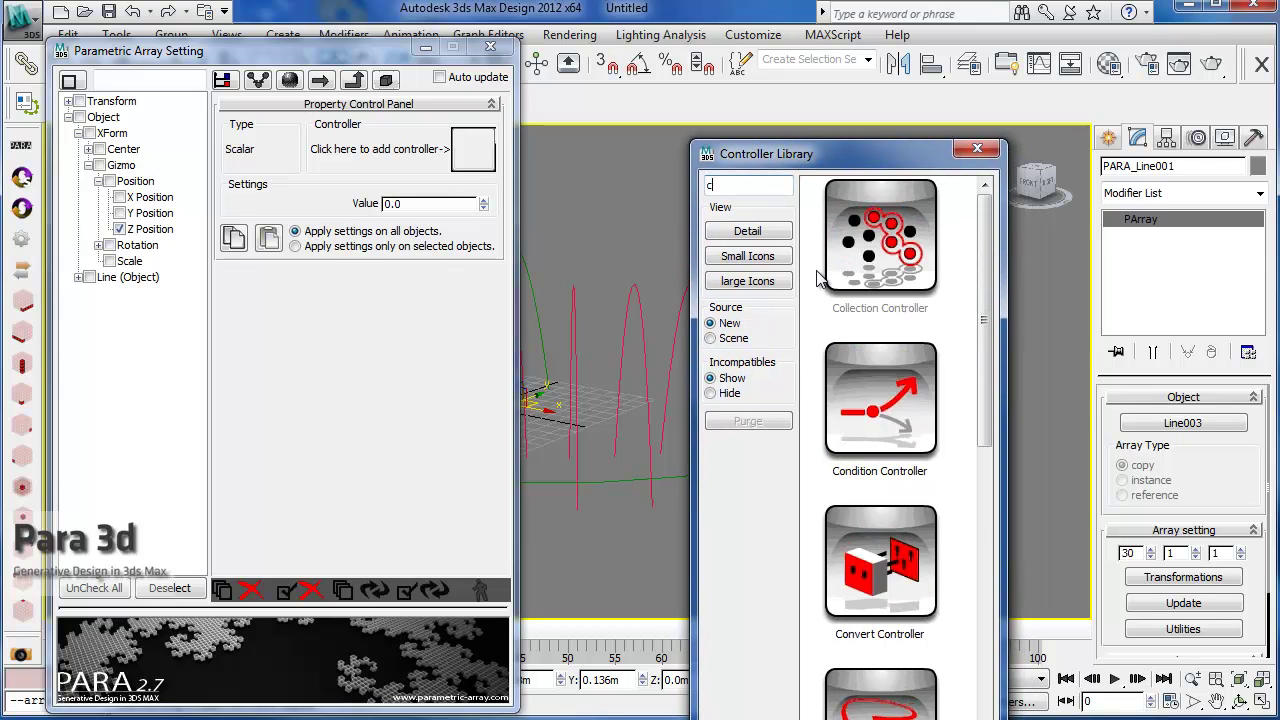
{"action": "left_click", "coordinate": [873, 418]}
{"action": "left_click", "coordinate": [476, 165]}
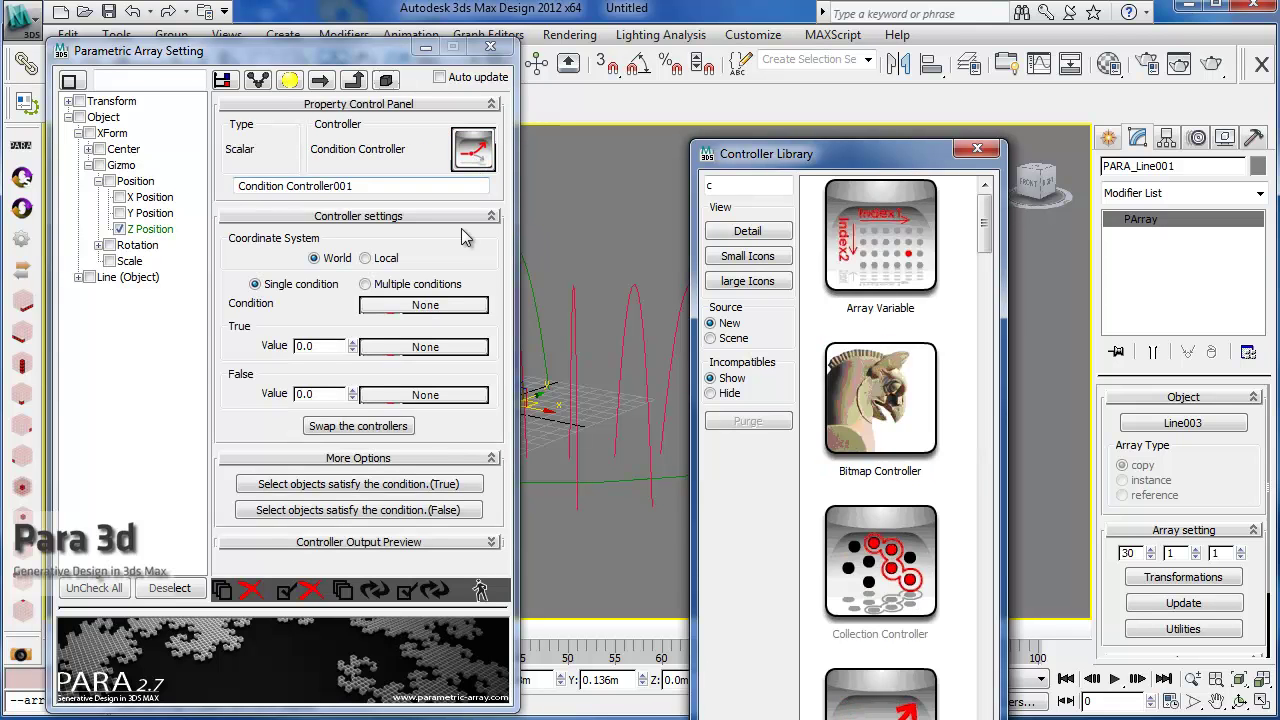
{"action": "left_click", "coordinate": [977, 148]}
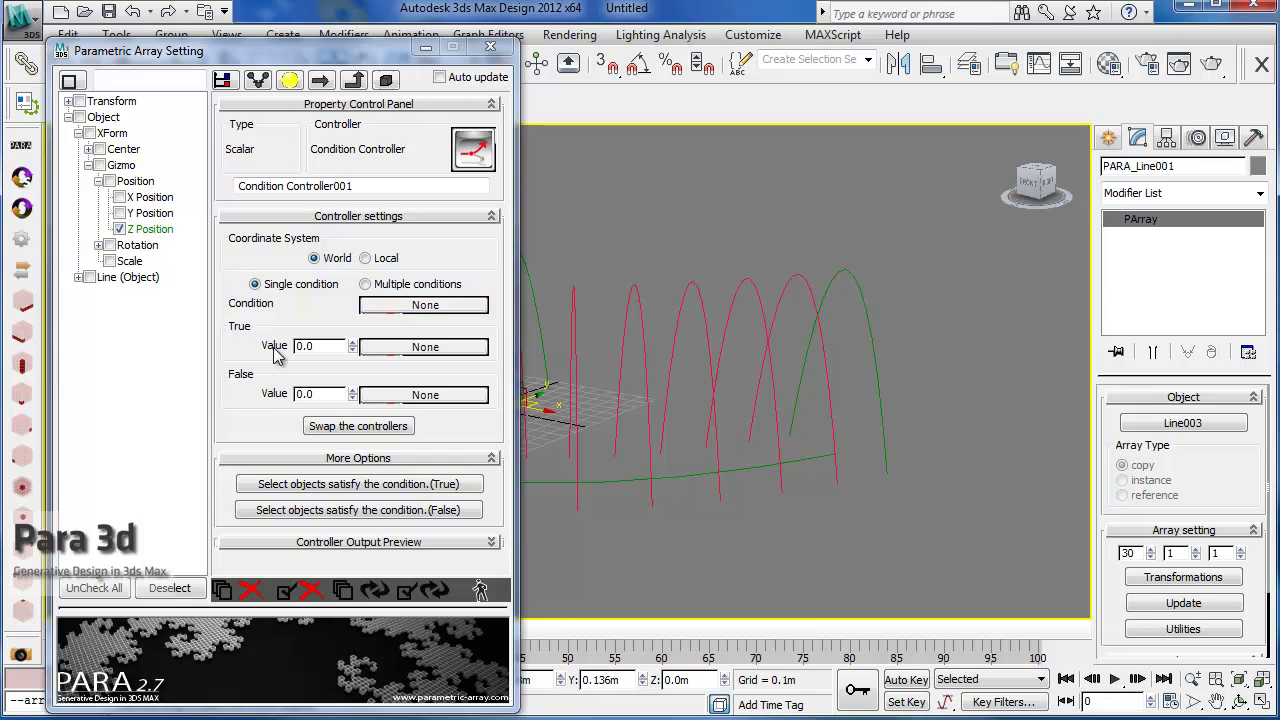
Assign a Pattern Controller, found with "patt", as the Condition of the Z Position's Condition Controller
{"action": "left_click_drag", "start_coordinate": [327, 345], "coordinate": [244, 347]}
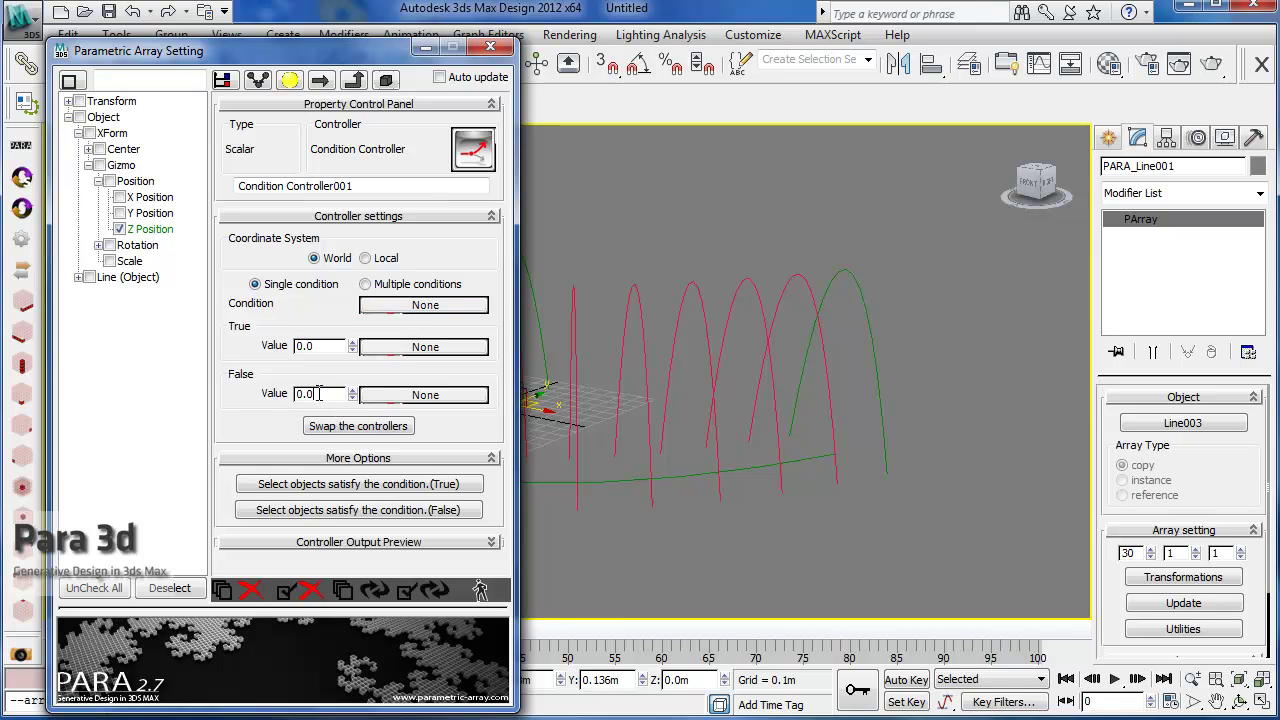
{"action": "left_click_drag", "start_coordinate": [318, 393], "coordinate": [250, 396]}
{"action": "left_click", "coordinate": [386, 306]}
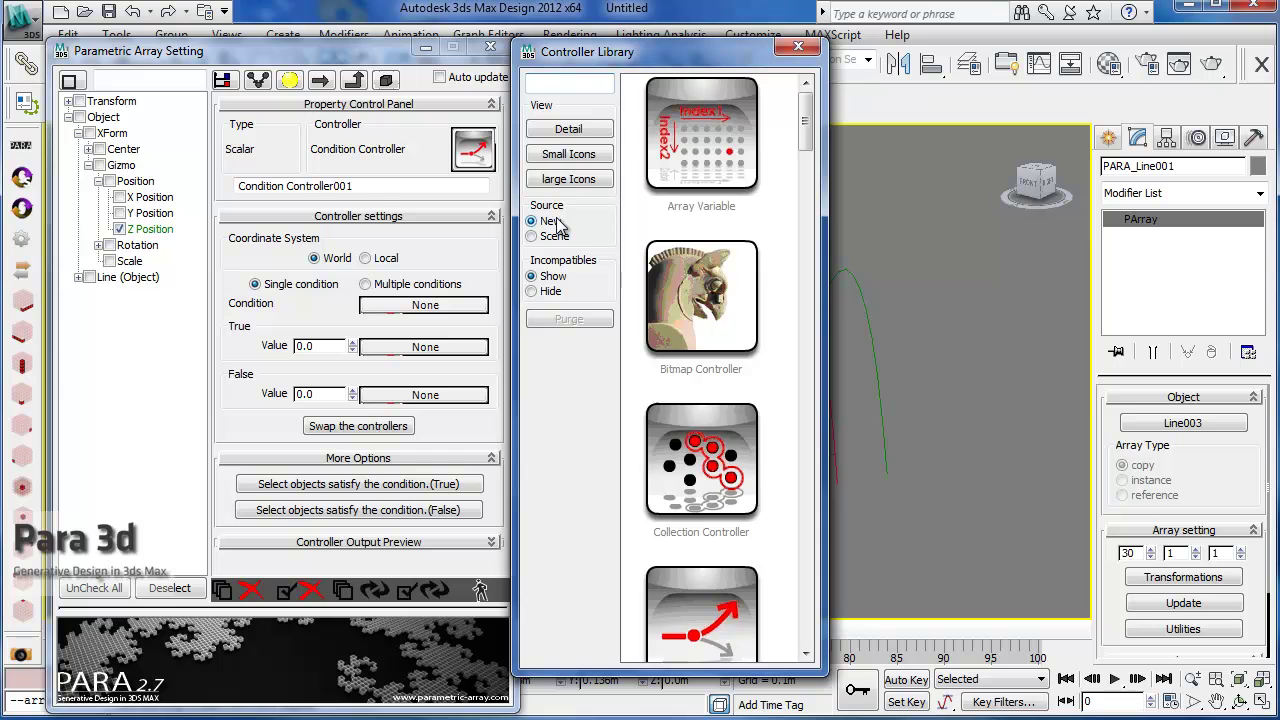
{"action": "type", "text": "patt"}
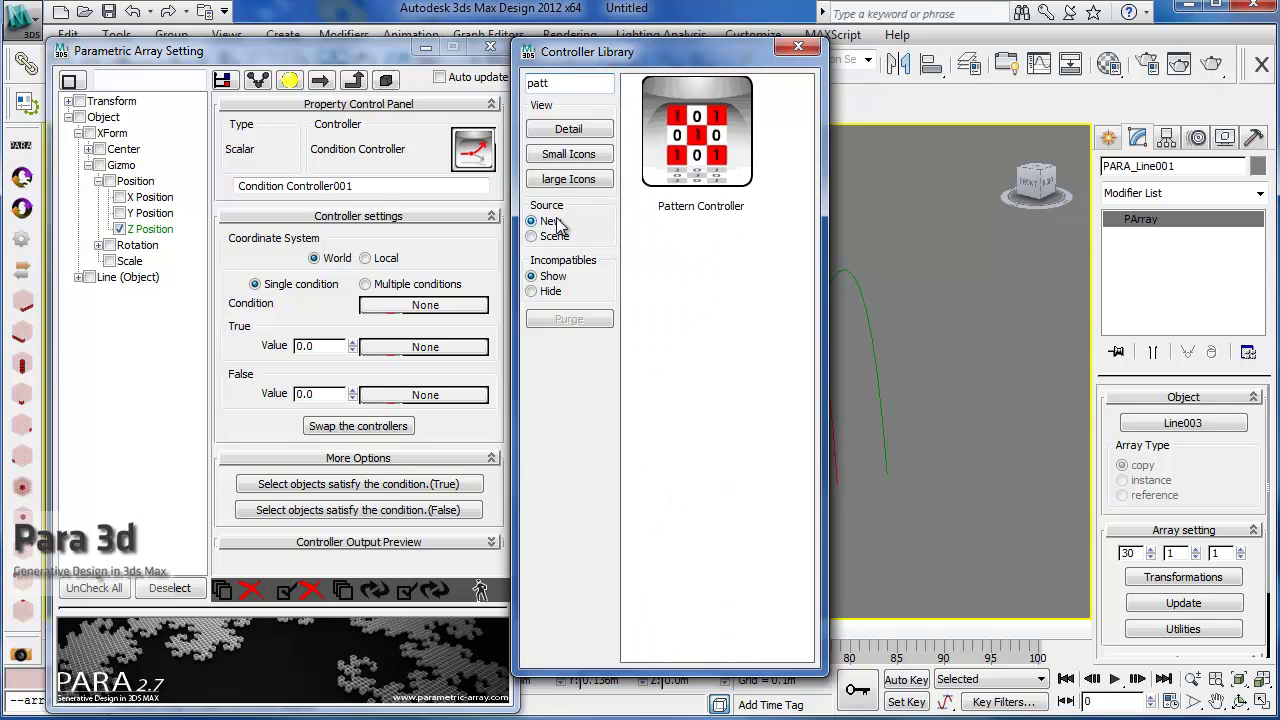
{"action": "left_click_drag", "start_coordinate": [615, 52], "coordinate": [745, 78]}
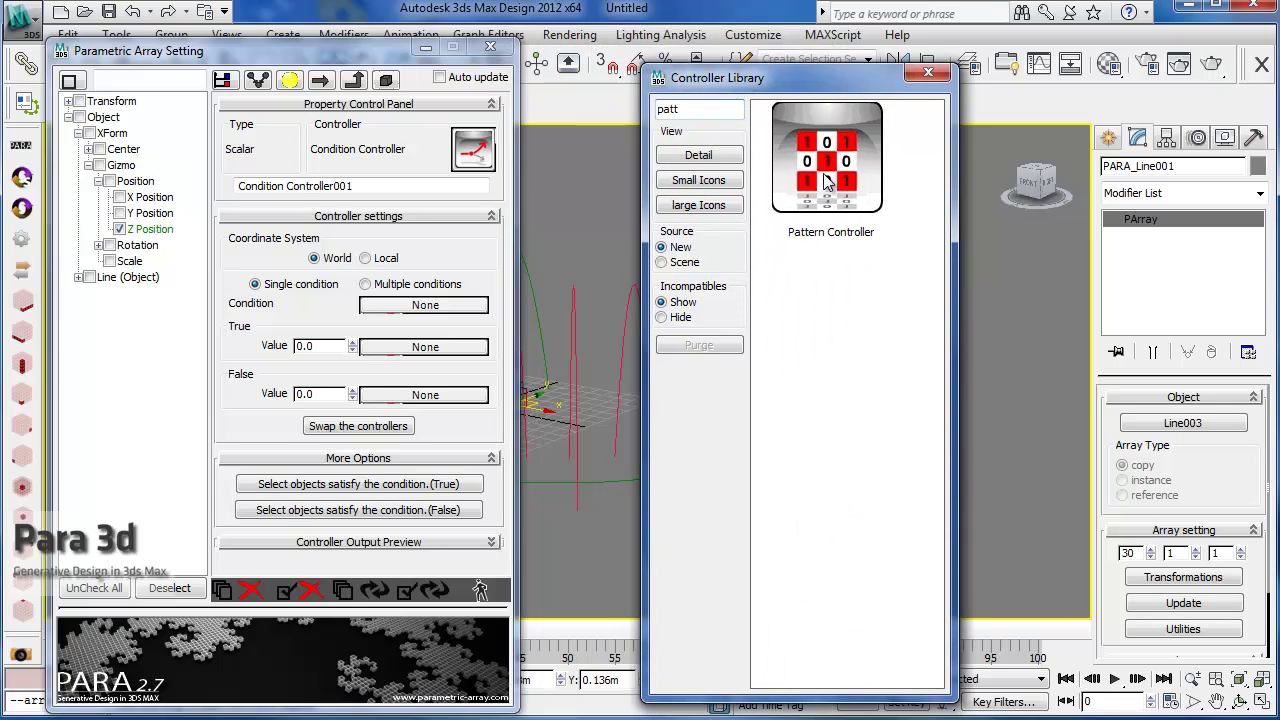
{"action": "left_click_drag", "start_coordinate": [826, 180], "coordinate": [440, 305]}
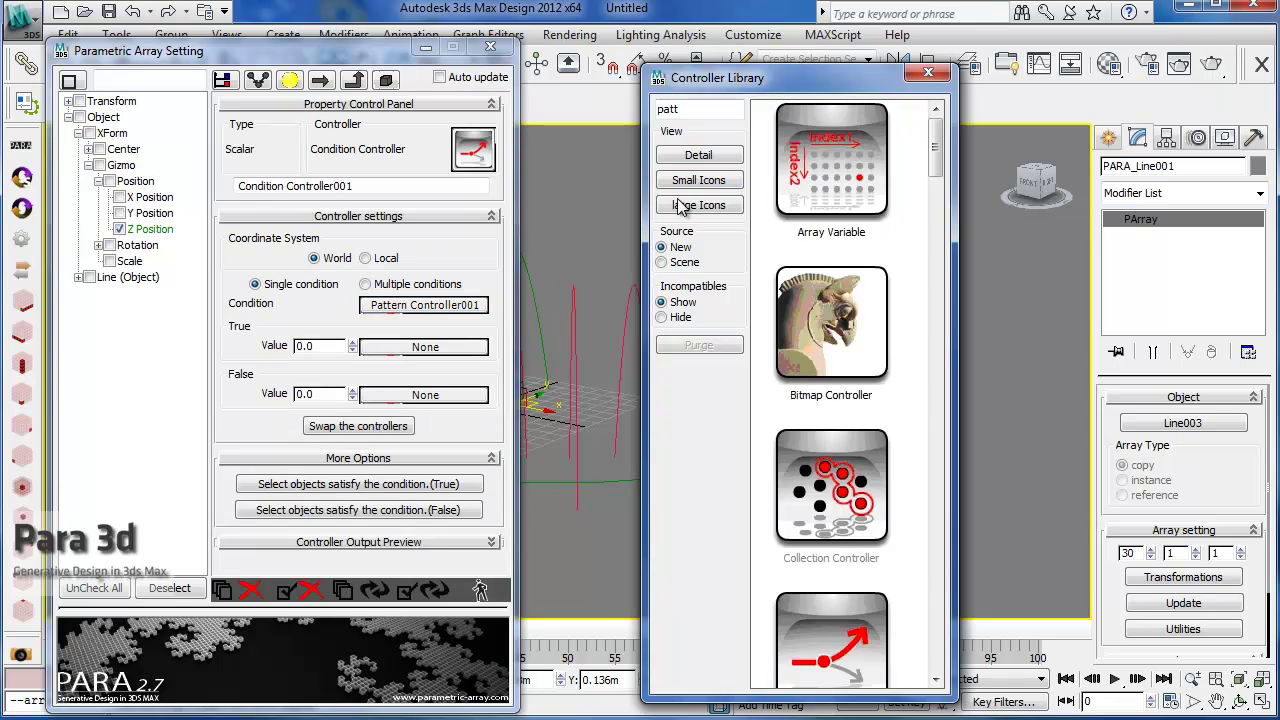
{"action": "left_click", "coordinate": [927, 78]}
Examine the Pattern Controller's pattern map and mapping settings, and return to the Condition Controller
{"action": "left_click", "coordinate": [422, 305]}
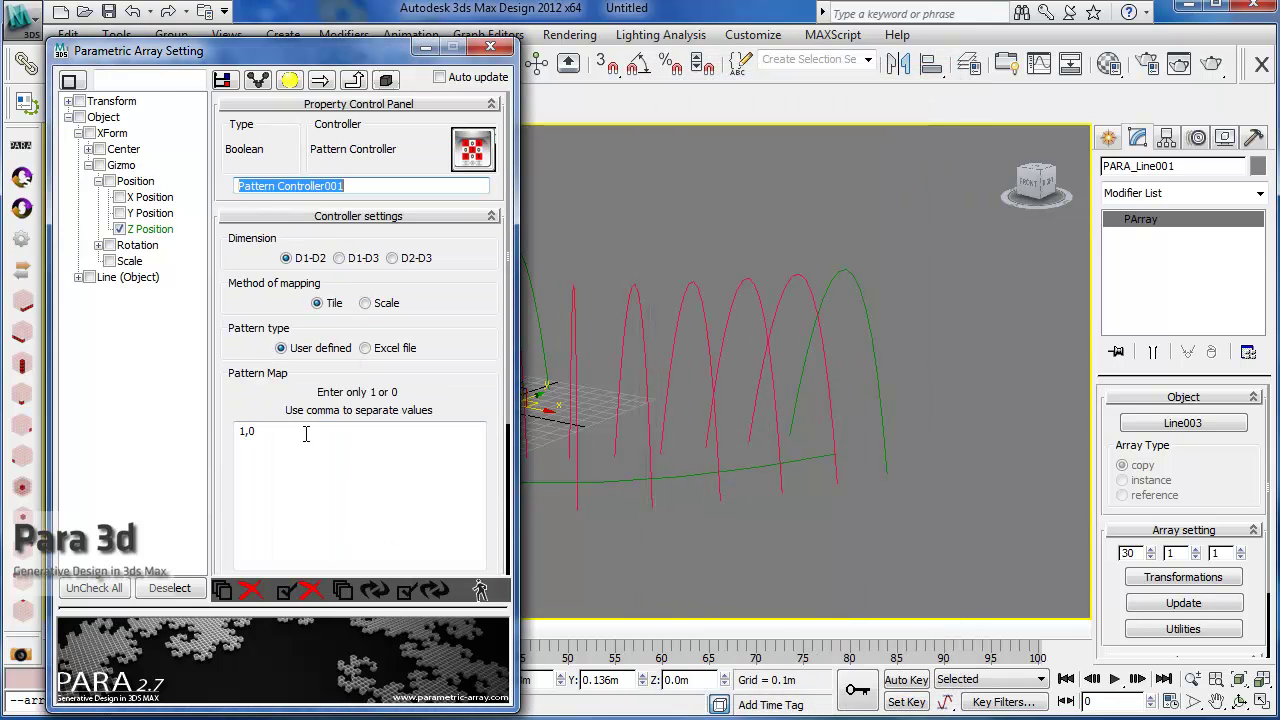
{"action": "left_click", "coordinate": [266, 432]}
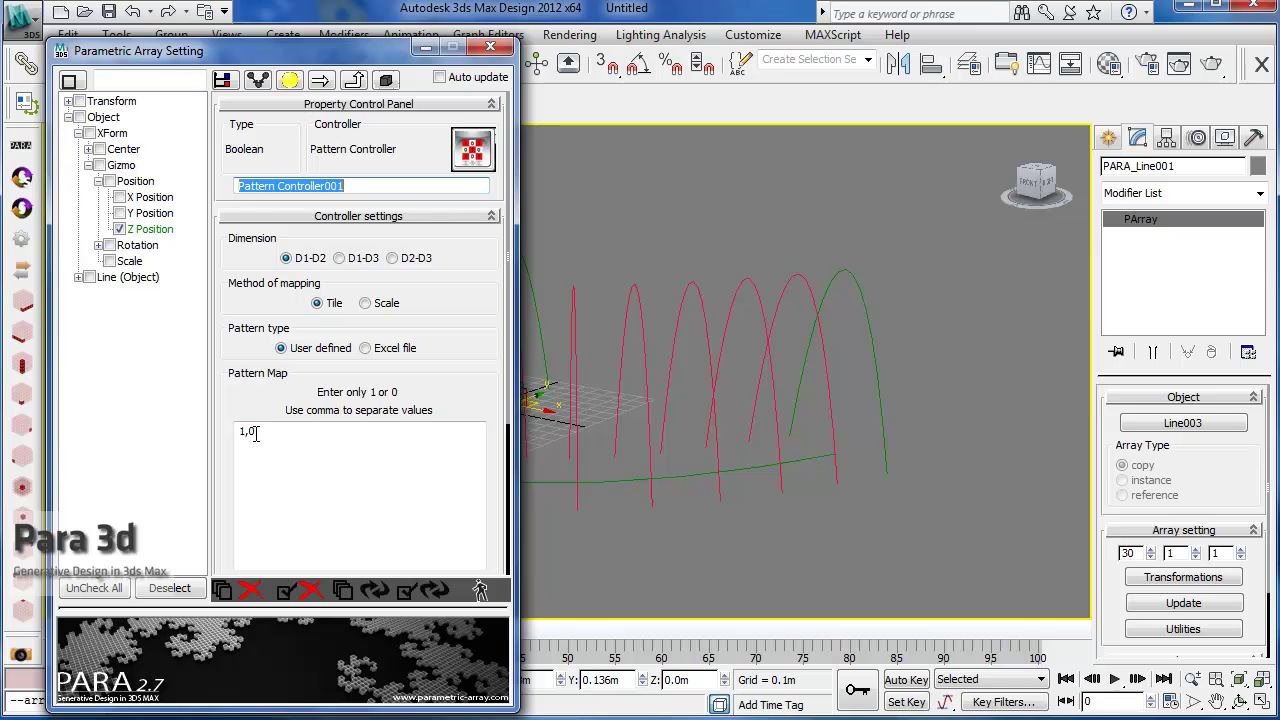
{"action": "left_click_drag", "start_coordinate": [236, 377], "coordinate": [238, 310]}
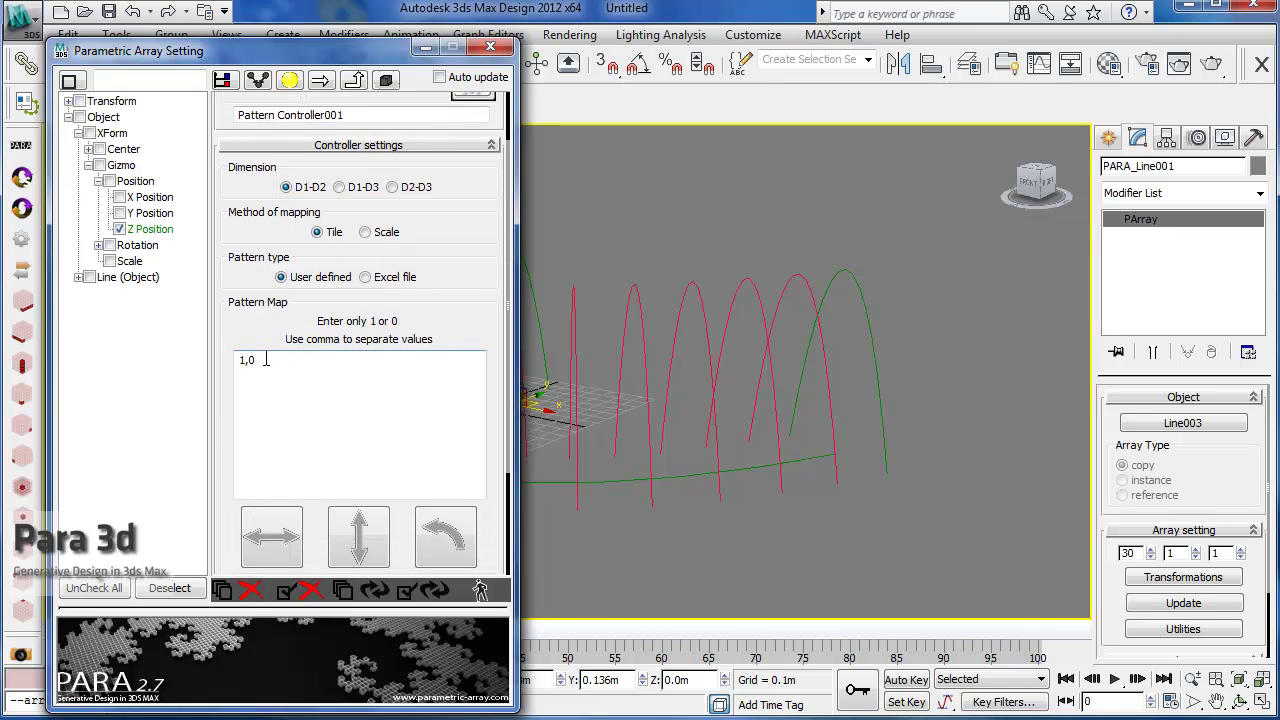
{"action": "left_click_drag", "start_coordinate": [251, 297], "coordinate": [246, 366]}
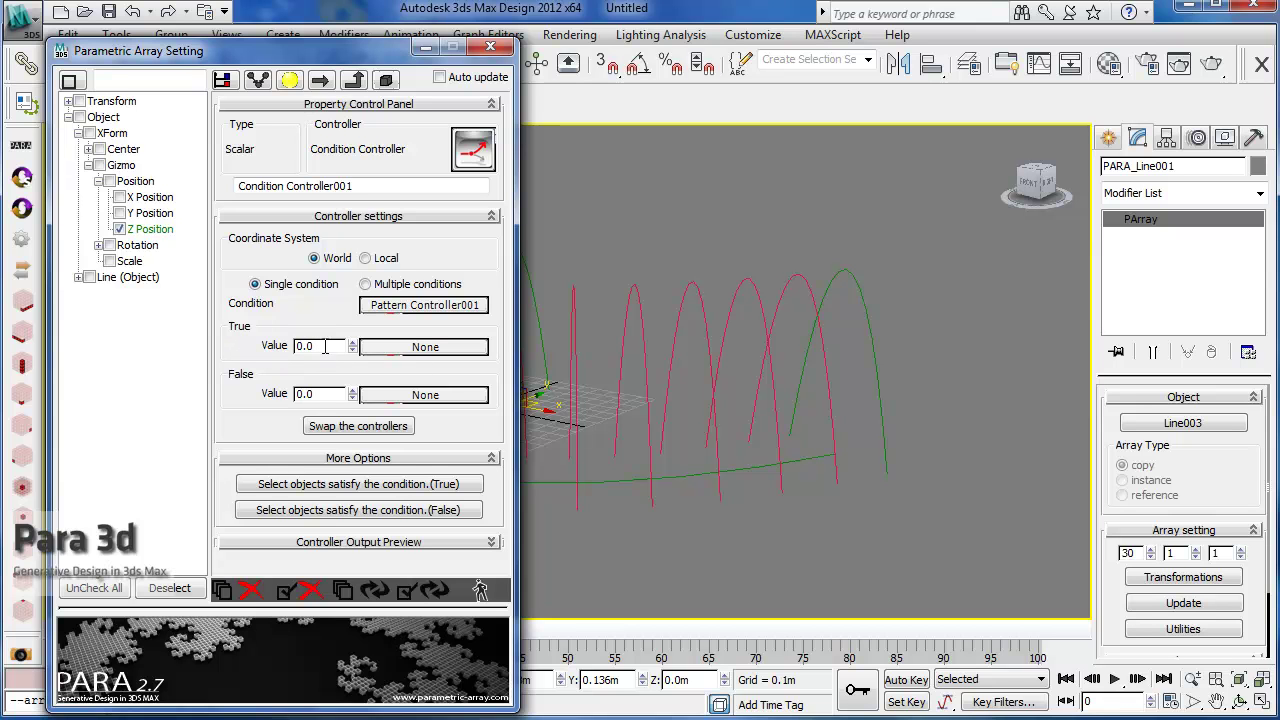
Create a Slider manipulator in the upper-left corner of the Perspective viewport, at about X 0.058 and Y 0.075
{"action": "left_click_drag", "start_coordinate": [290, 54], "coordinate": [327, 331]}
{"action": "middle_click_drag", "start_coordinate": [357, 200], "coordinate": [690, 255]}
{"action": "left_click", "coordinate": [1108, 137]}
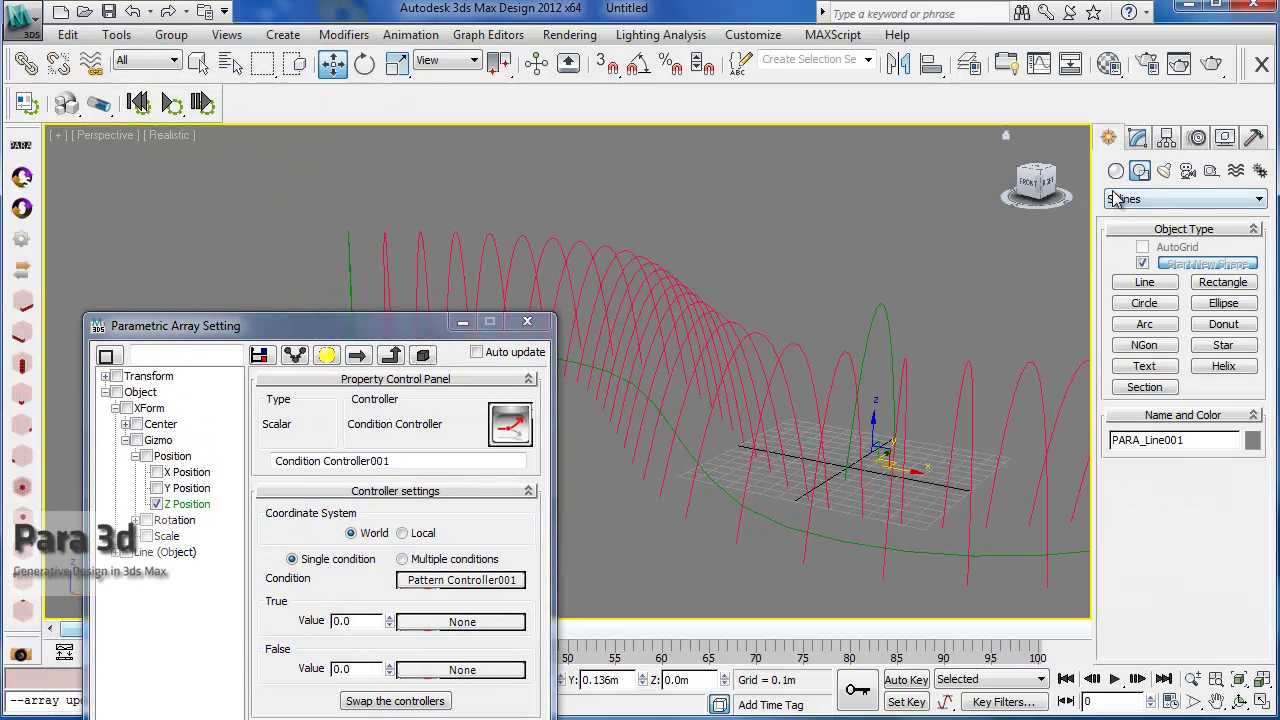
{"action": "left_click", "coordinate": [1211, 171]}
{"action": "left_click", "coordinate": [1152, 199]}
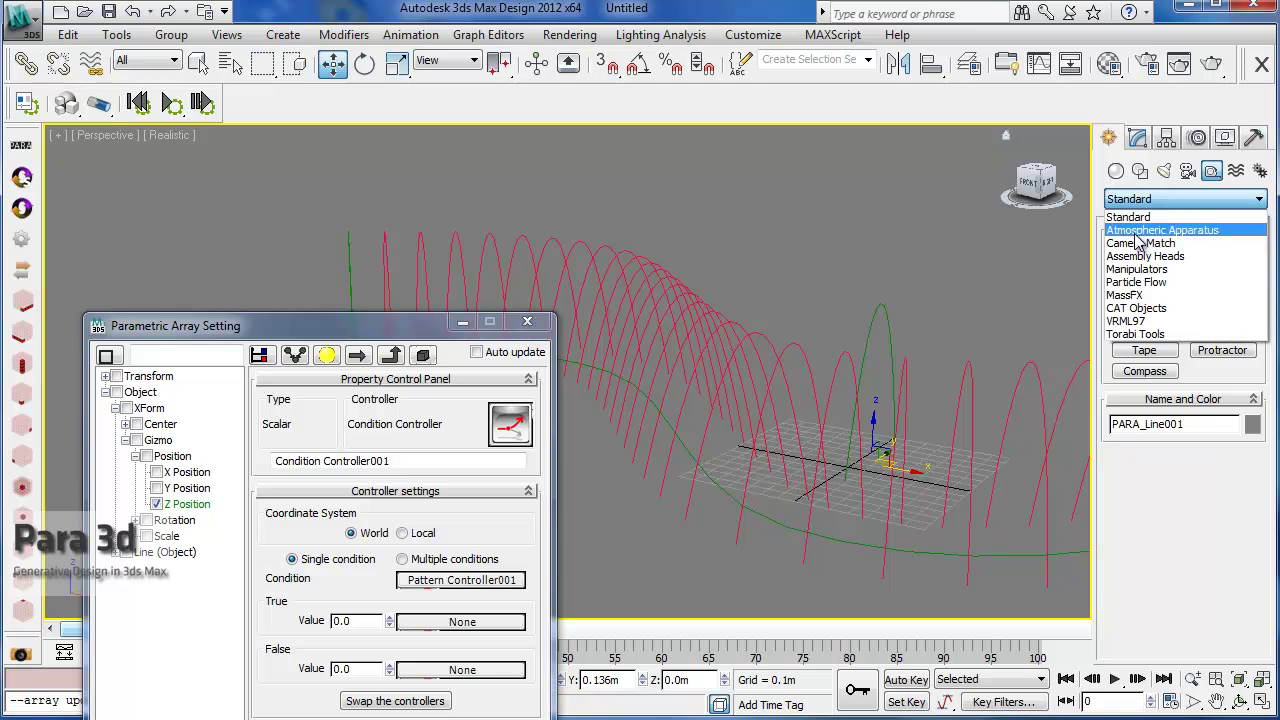
{"action": "left_click", "coordinate": [1150, 269]}
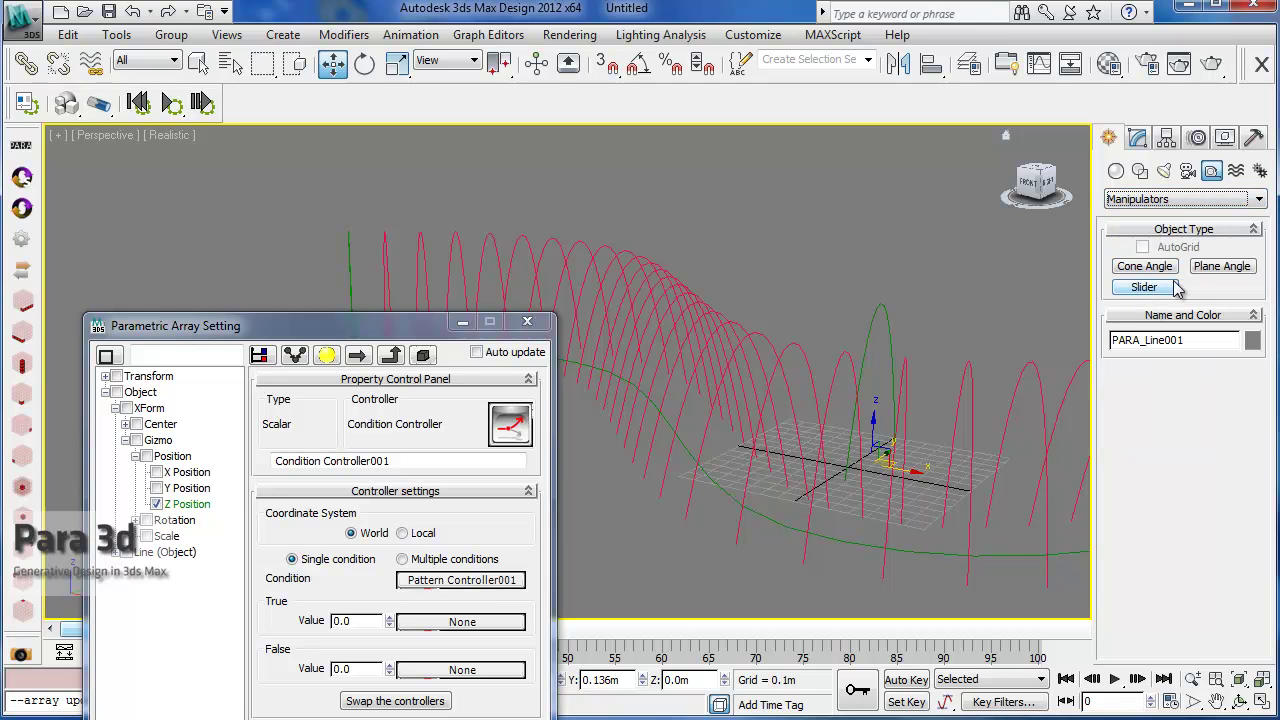
{"action": "left_click", "coordinate": [1150, 290]}
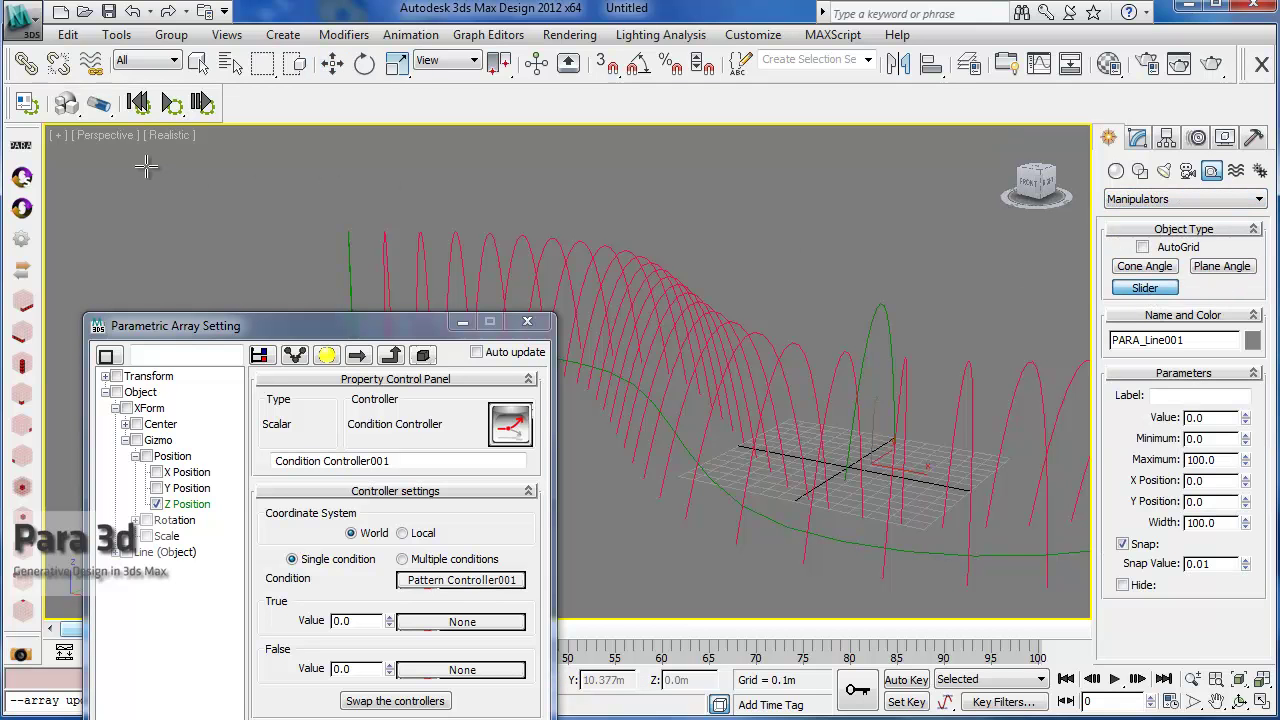
{"action": "left_click", "coordinate": [106, 162]}
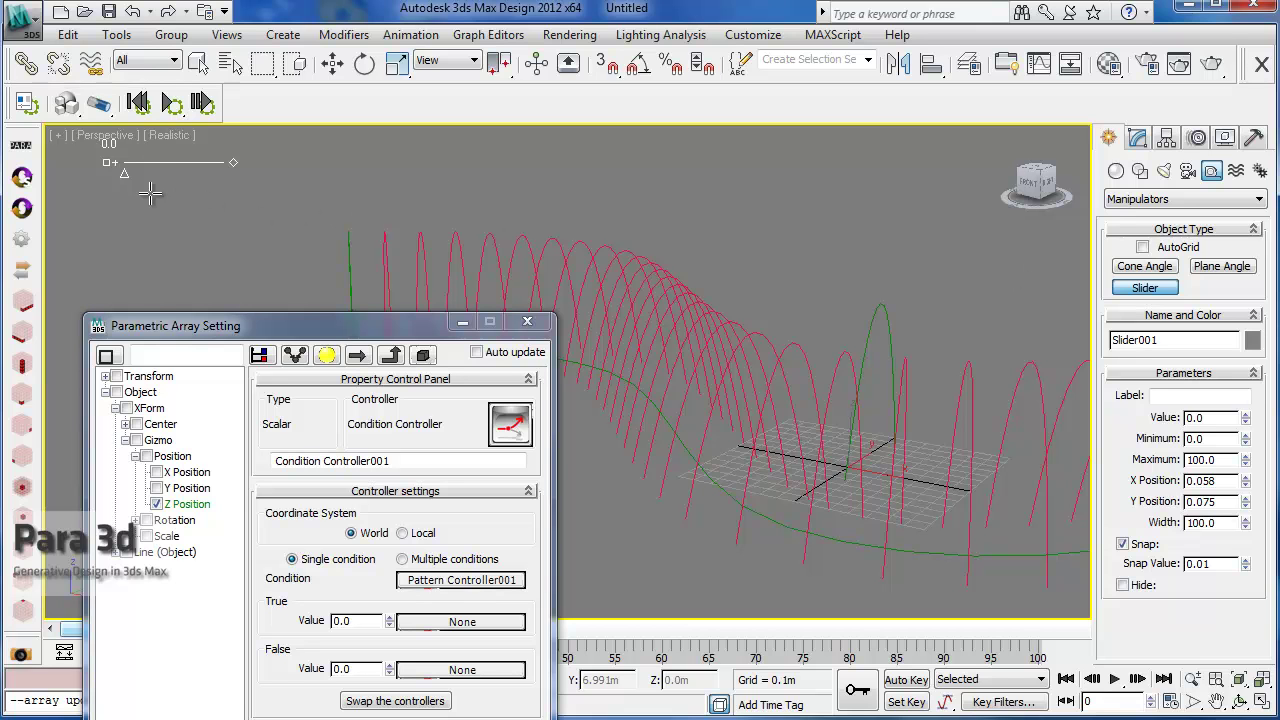
Label the new slider "height", and set its value to 20 and its maximum to 50
{"action": "left_click", "coordinate": [1138, 139]}
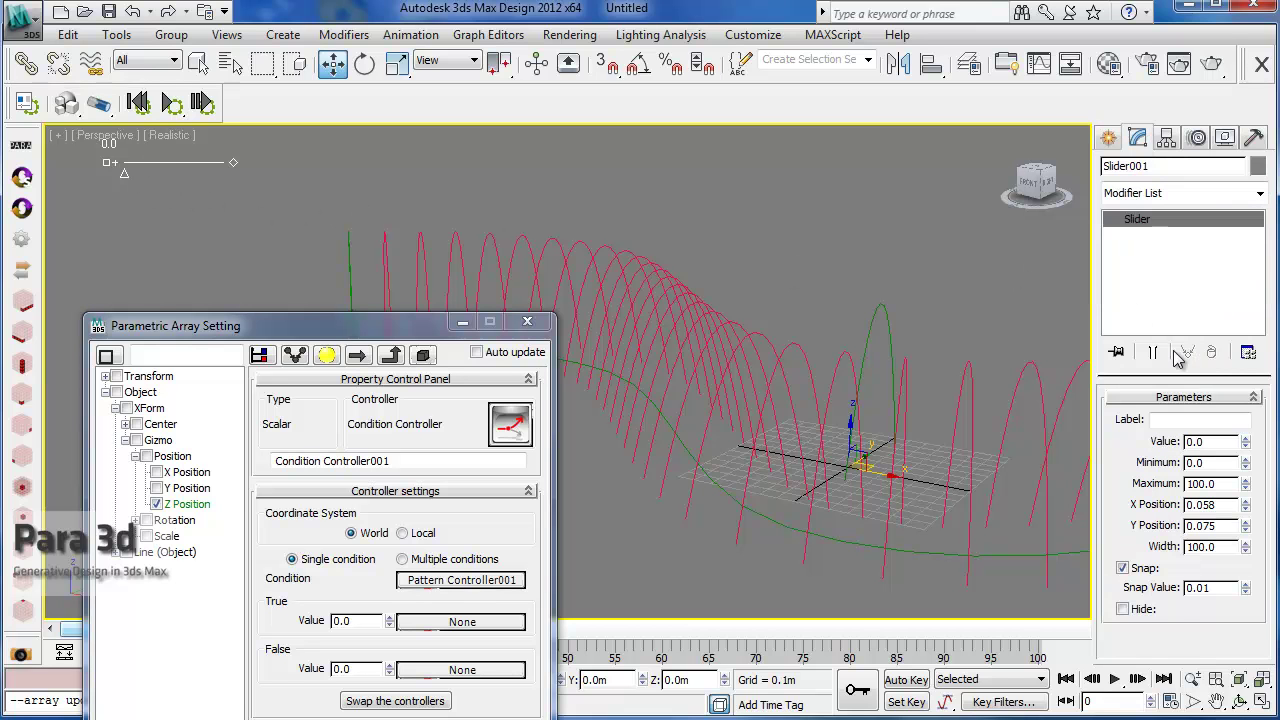
{"action": "left_click", "coordinate": [1180, 420]}
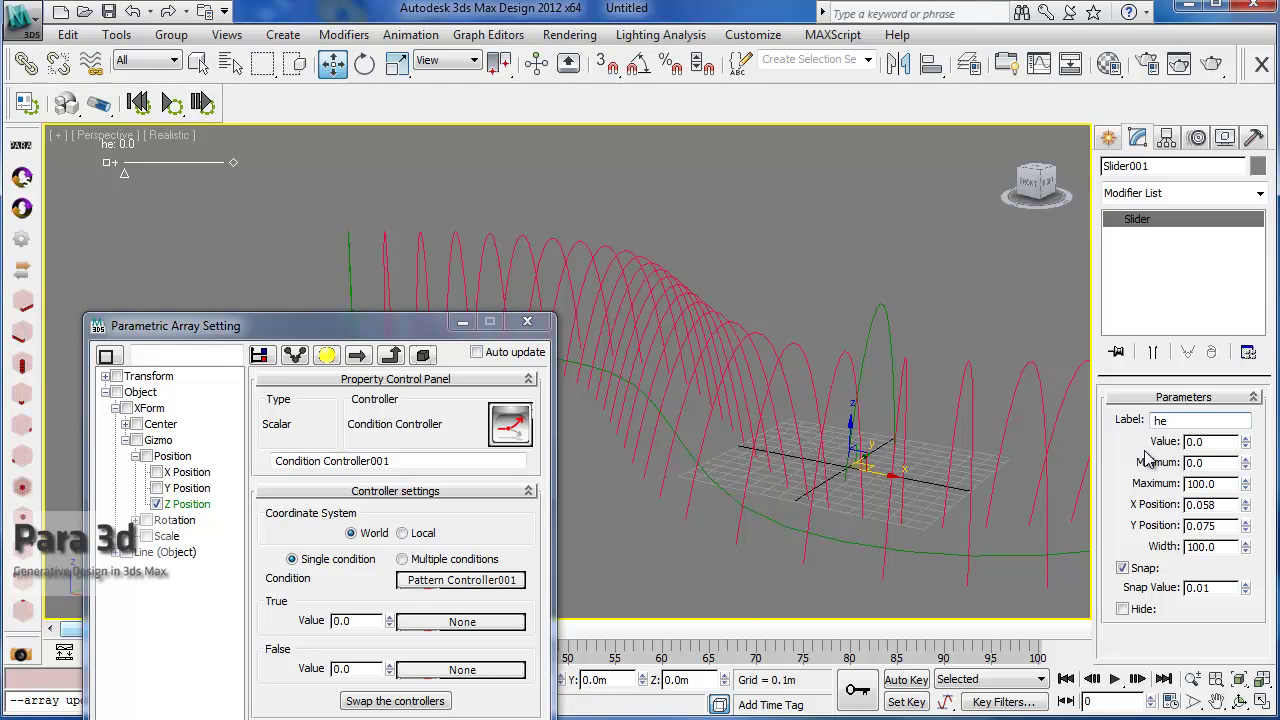
{"action": "double_click", "coordinate": [1213, 441]}
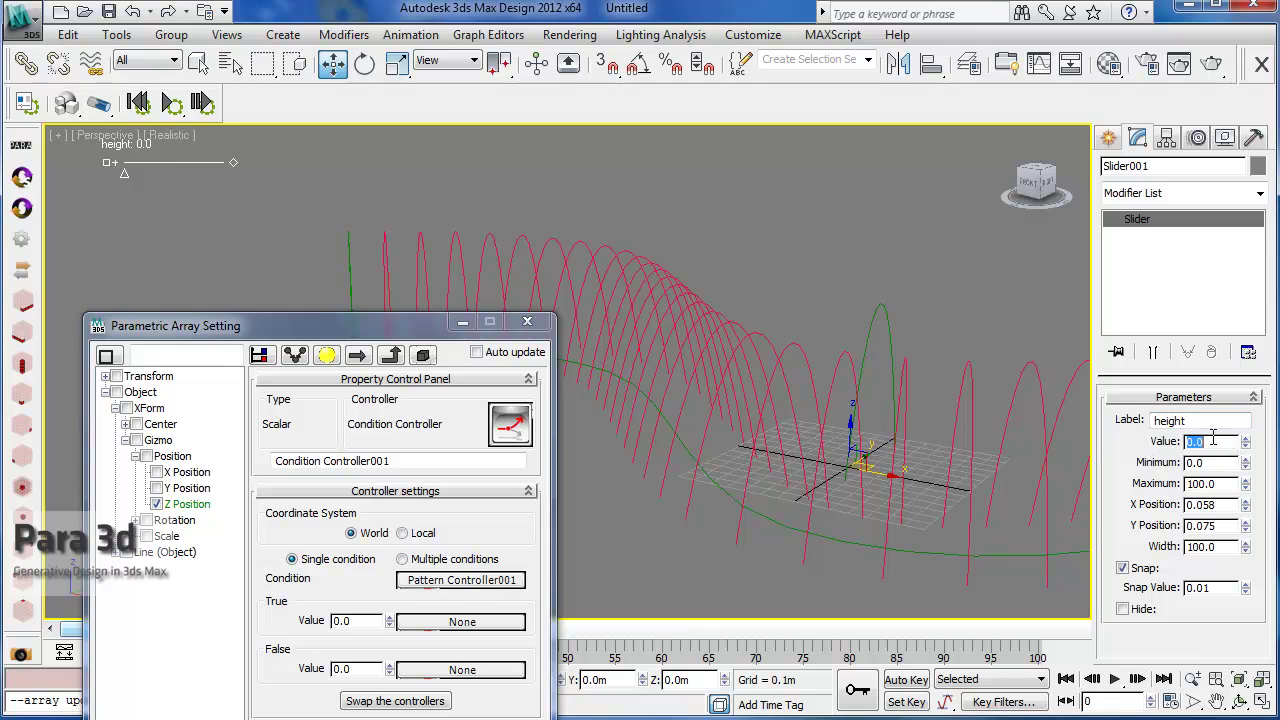
{"action": "type", "text": "25"}
{"action": "key", "text": "Return"}
{"action": "double_click", "coordinate": [1205, 483]}
Assign a Link Controller, found with "lin", as the True value of the Condition Controller, and open its settings
{"action": "left_click_drag", "start_coordinate": [408, 336], "coordinate": [355, 153]}
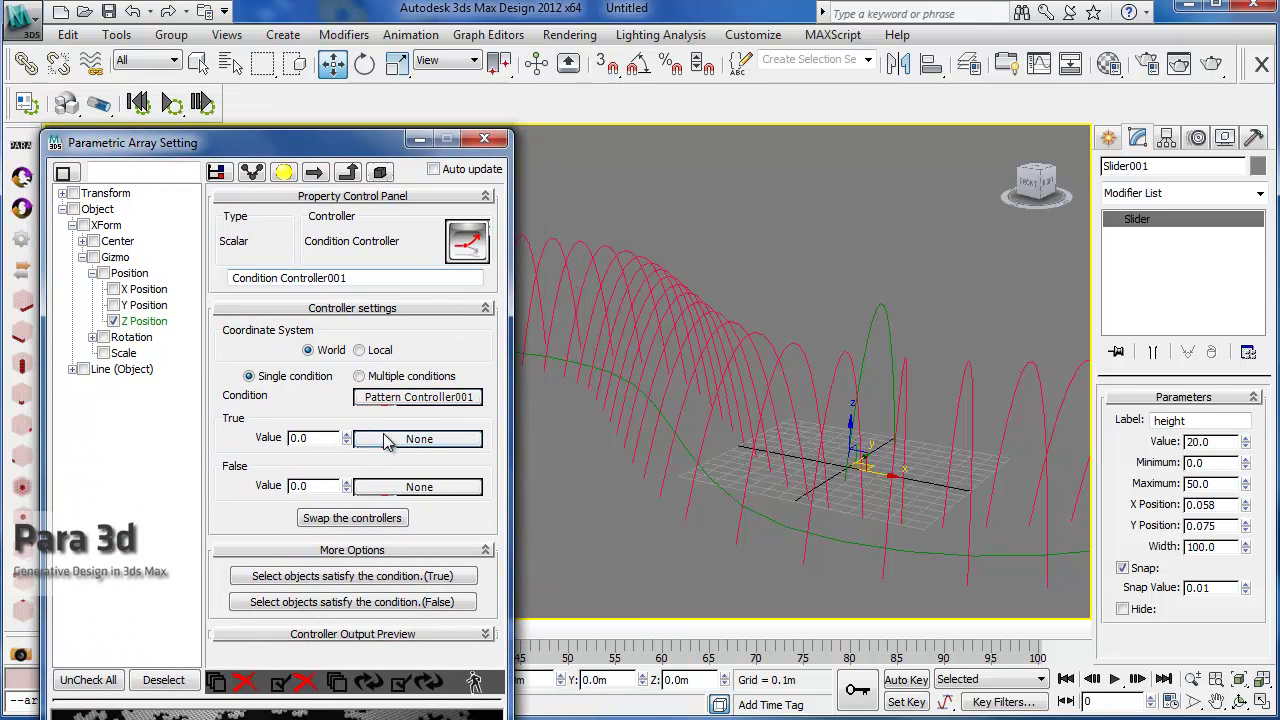
{"action": "left_click_drag", "start_coordinate": [247, 149], "coordinate": [358, 243]}
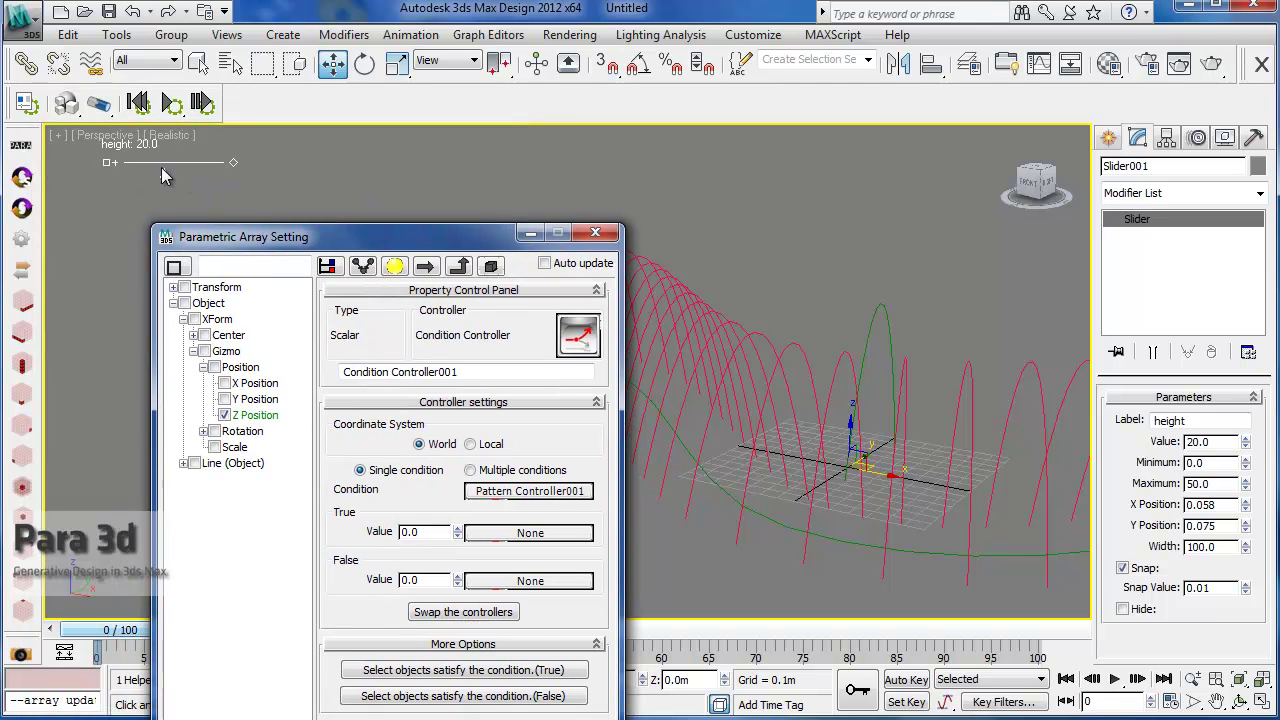
{"action": "left_click", "coordinate": [504, 539]}
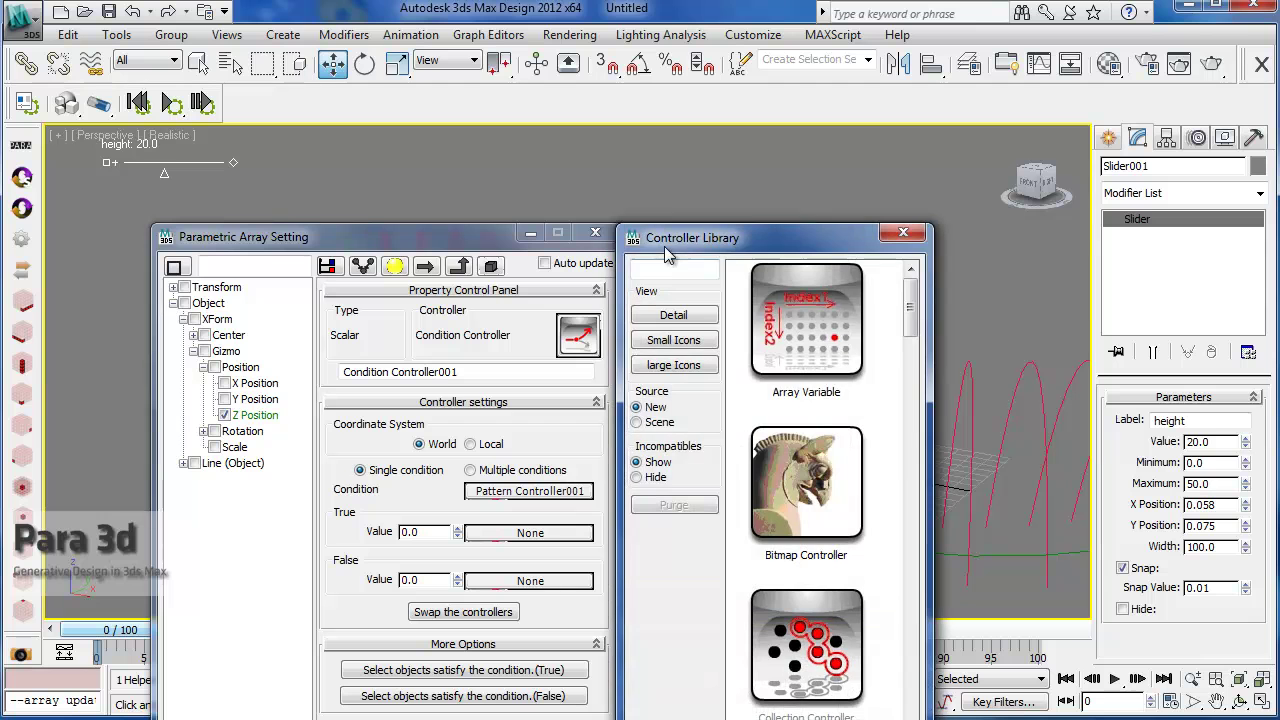
{"action": "type", "text": "lin"}
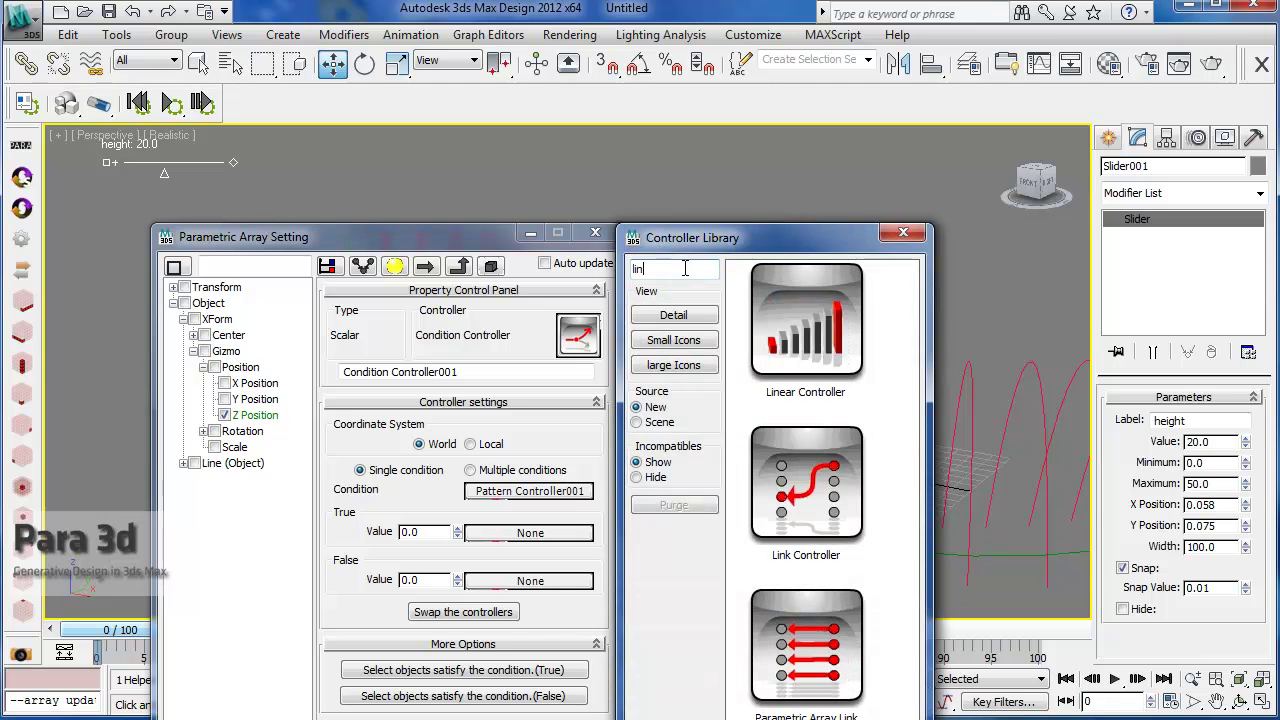
{"action": "left_click_drag", "start_coordinate": [815, 485], "coordinate": [527, 538]}
{"action": "left_click", "coordinate": [435, 462]}
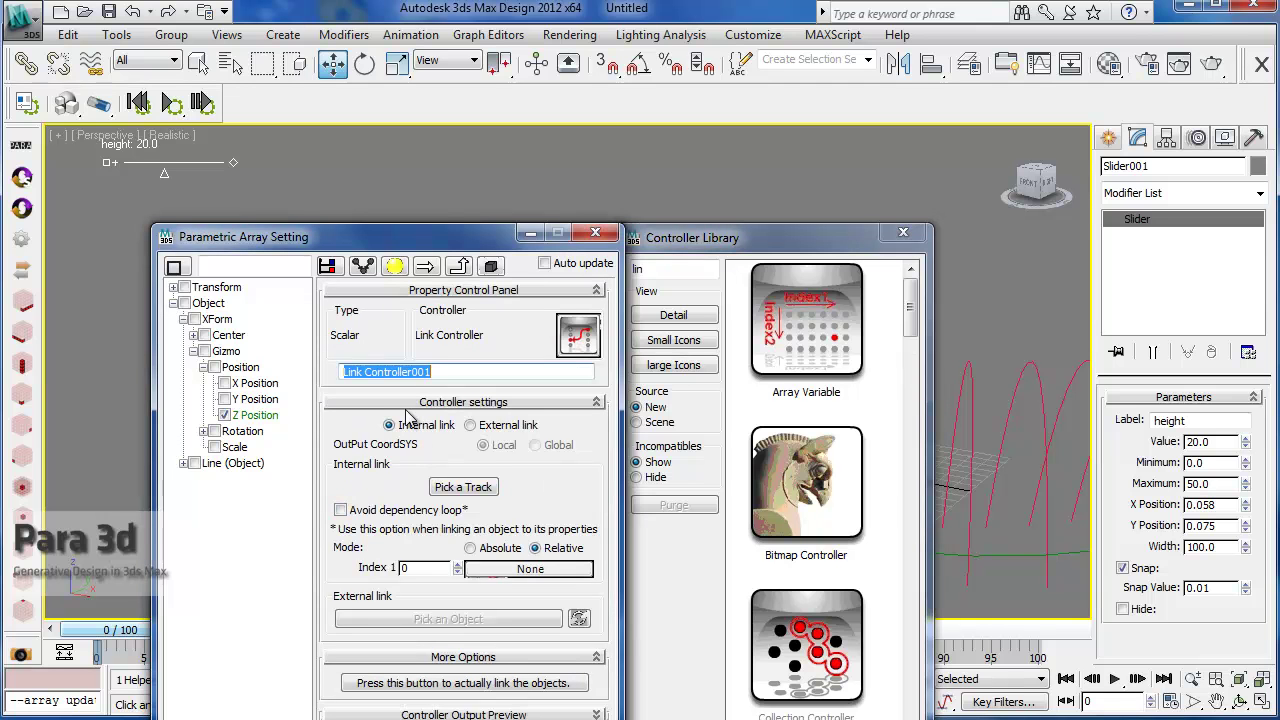
Switch the Link Controller to an external link and pick the height slider as the object to link
{"action": "left_click_drag", "start_coordinate": [449, 228], "coordinate": [381, 124]}
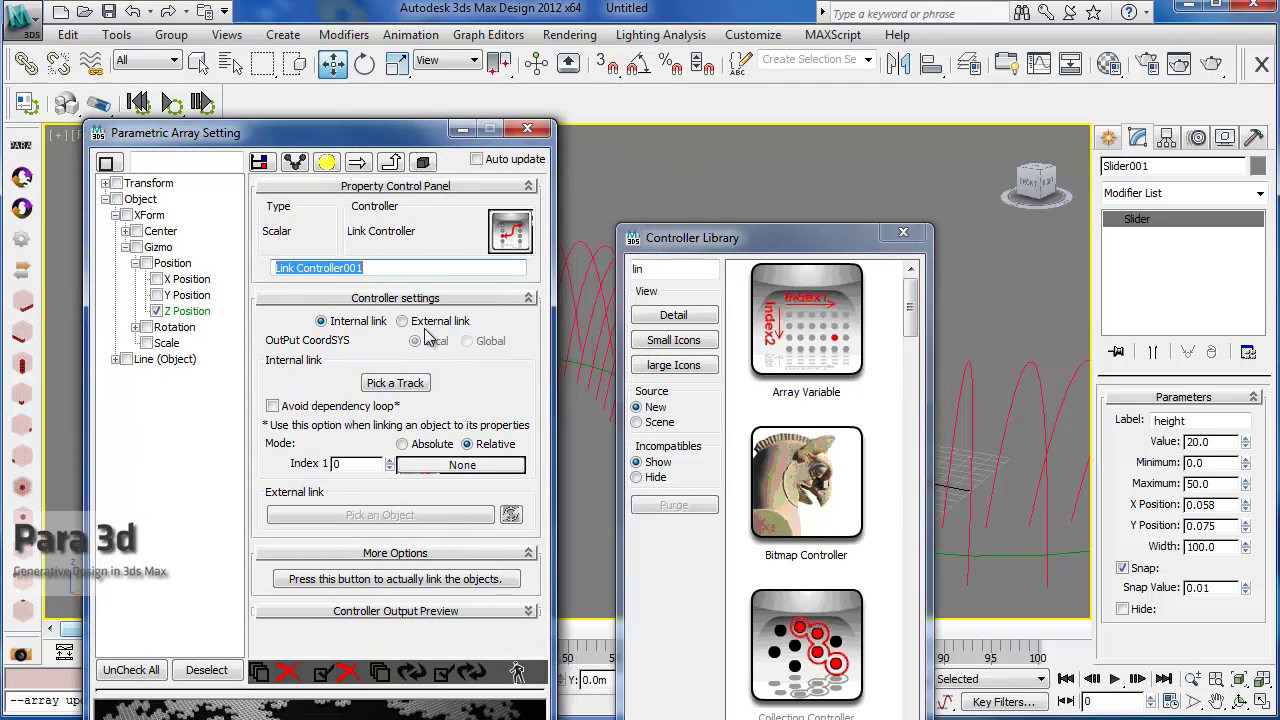
{"action": "left_click_drag", "start_coordinate": [683, 240], "coordinate": [663, 260]}
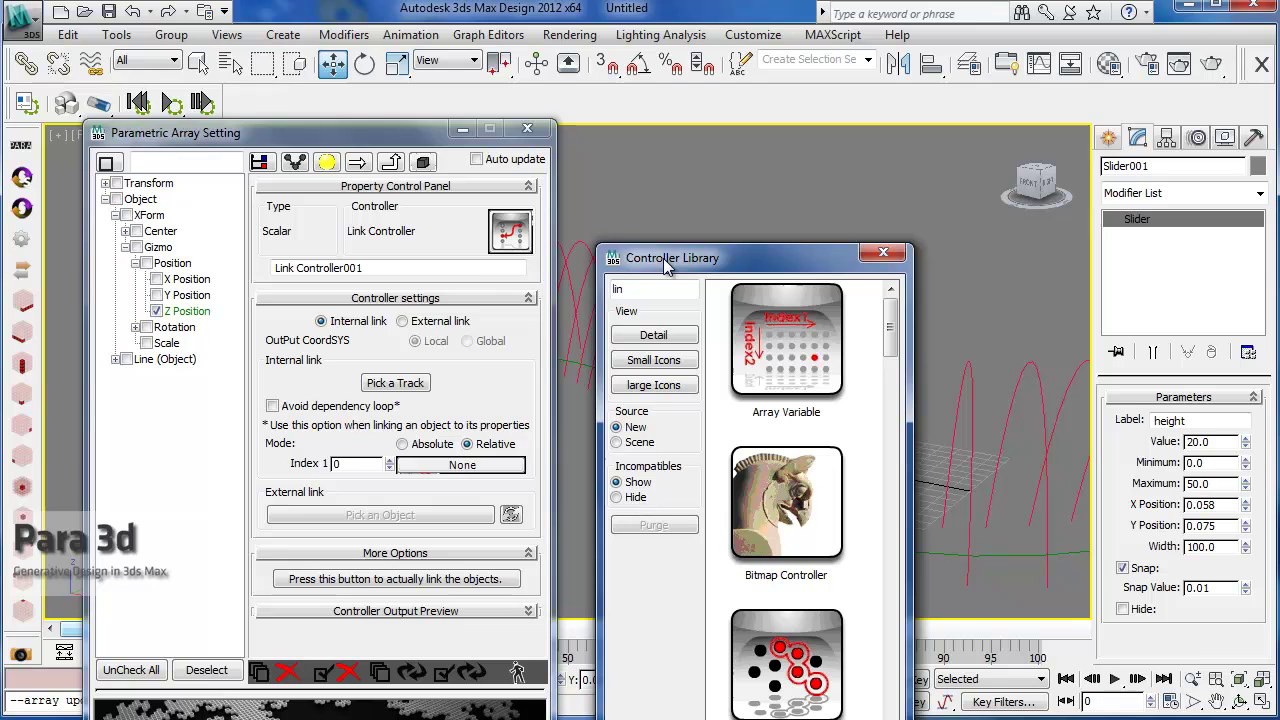
{"action": "left_click_drag", "start_coordinate": [197, 148], "coordinate": [174, 250]}
{"action": "left_click_drag", "start_coordinate": [680, 260], "coordinate": [817, 266]}
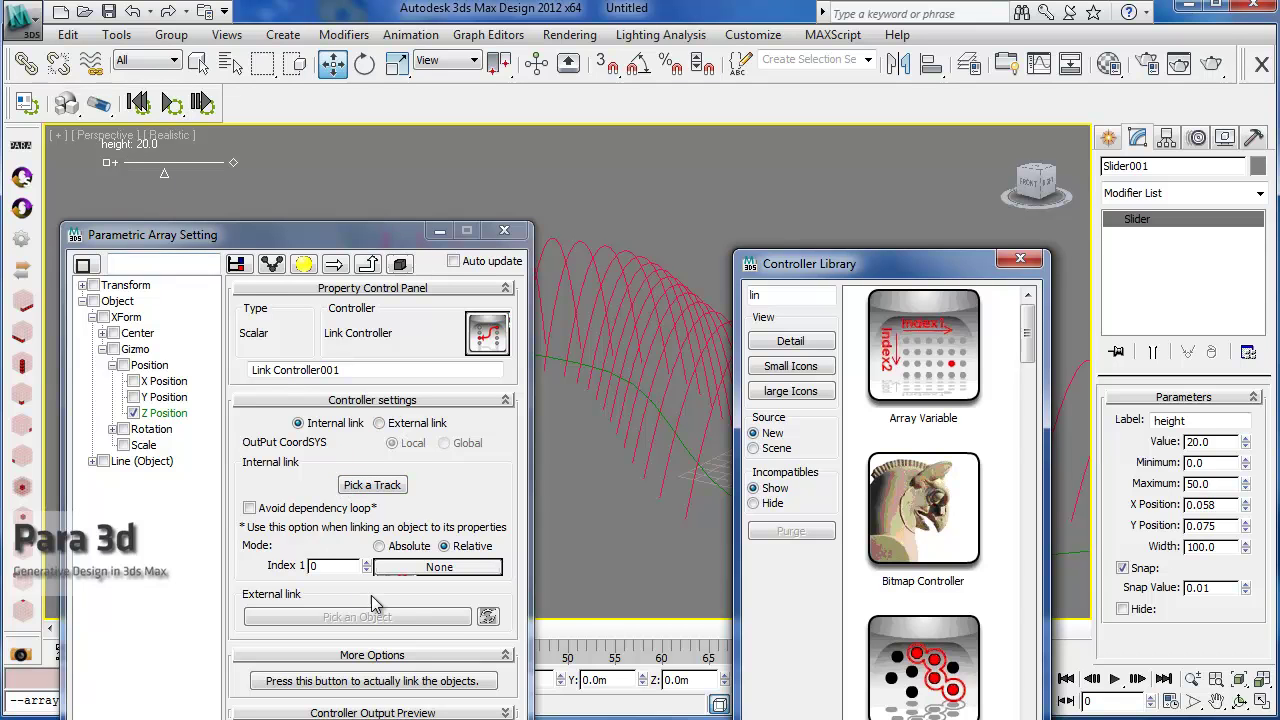
{"action": "left_click", "coordinate": [396, 423]}
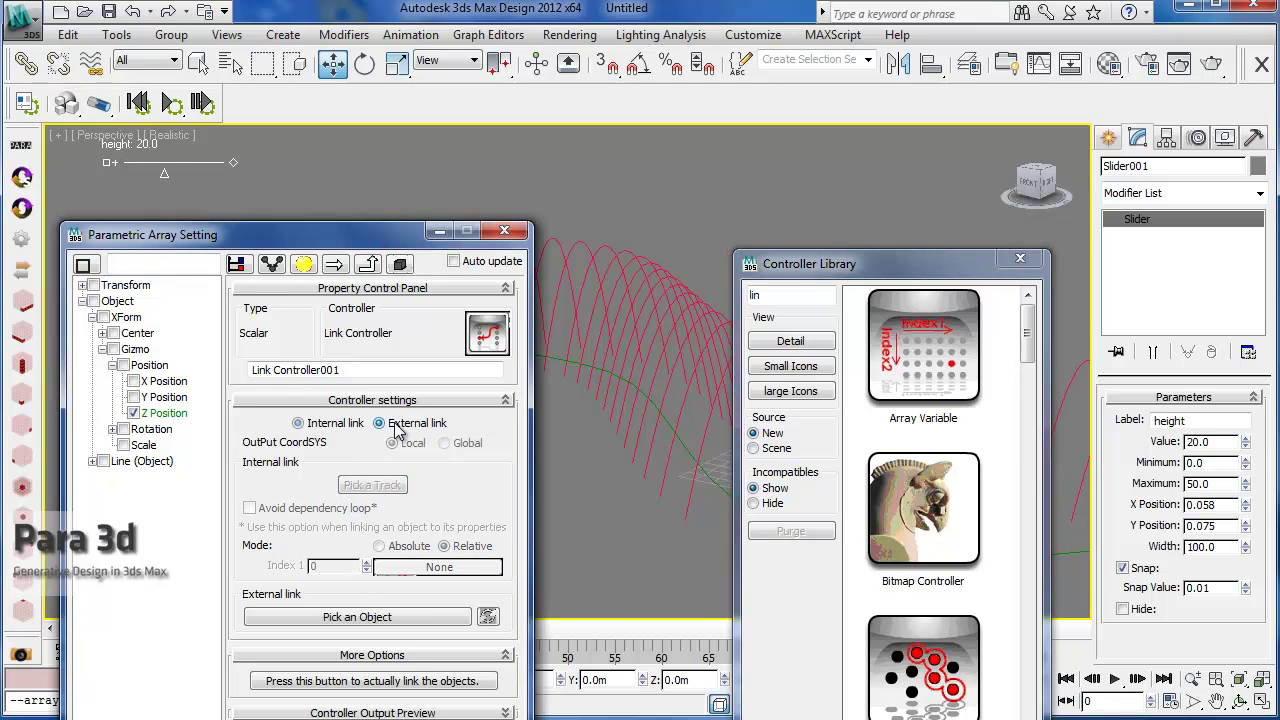
{"action": "left_click", "coordinate": [390, 618]}
{"action": "left_click", "coordinate": [191, 161]}
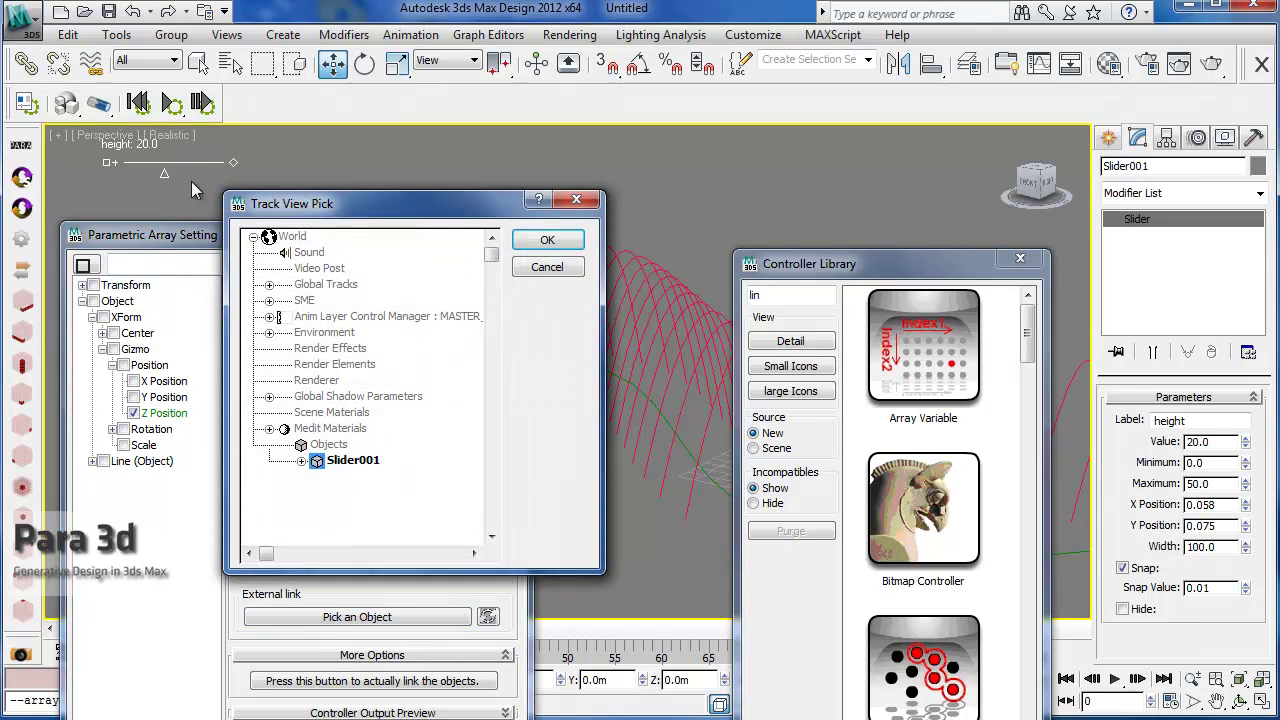
Choose the "value" track of Slider001's Object (Slider) as the link source, and return to the Condition Controller
{"action": "left_click", "coordinate": [301, 461]}
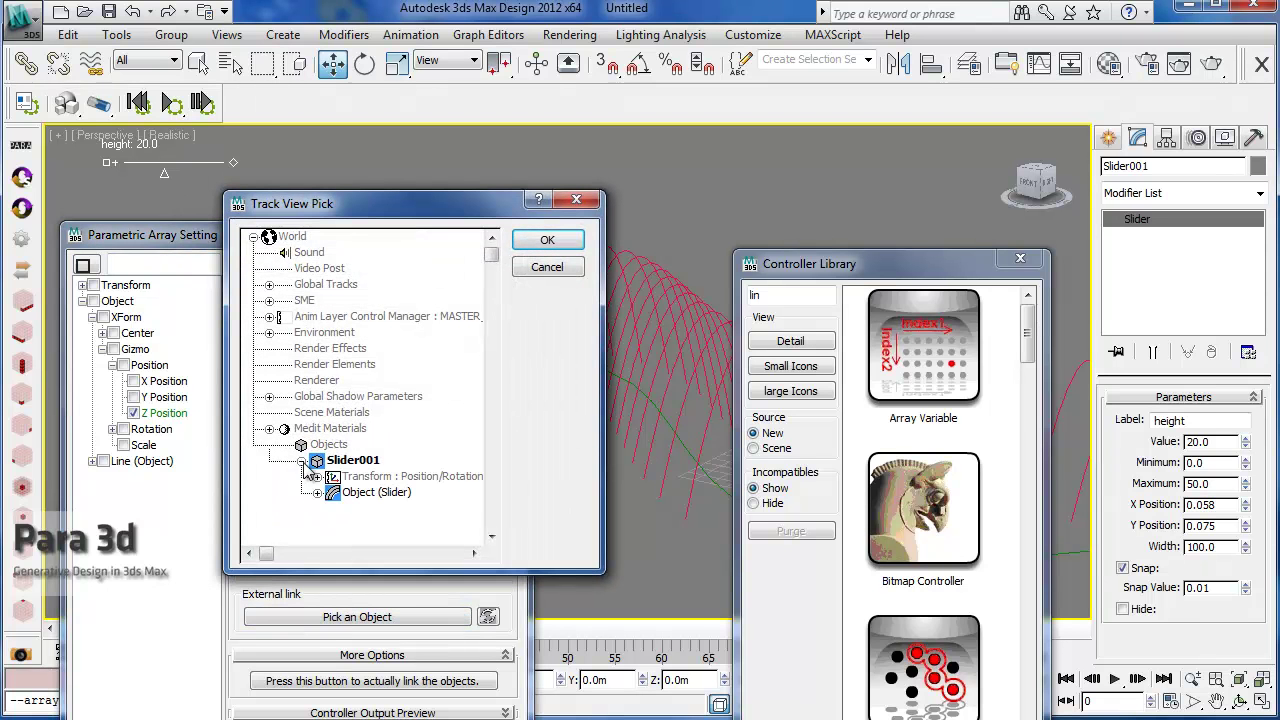
{"action": "left_click", "coordinate": [318, 493]}
{"action": "scroll", "coordinate": [320, 475], "scroll_direction": "down", "scroll_amount": 1}
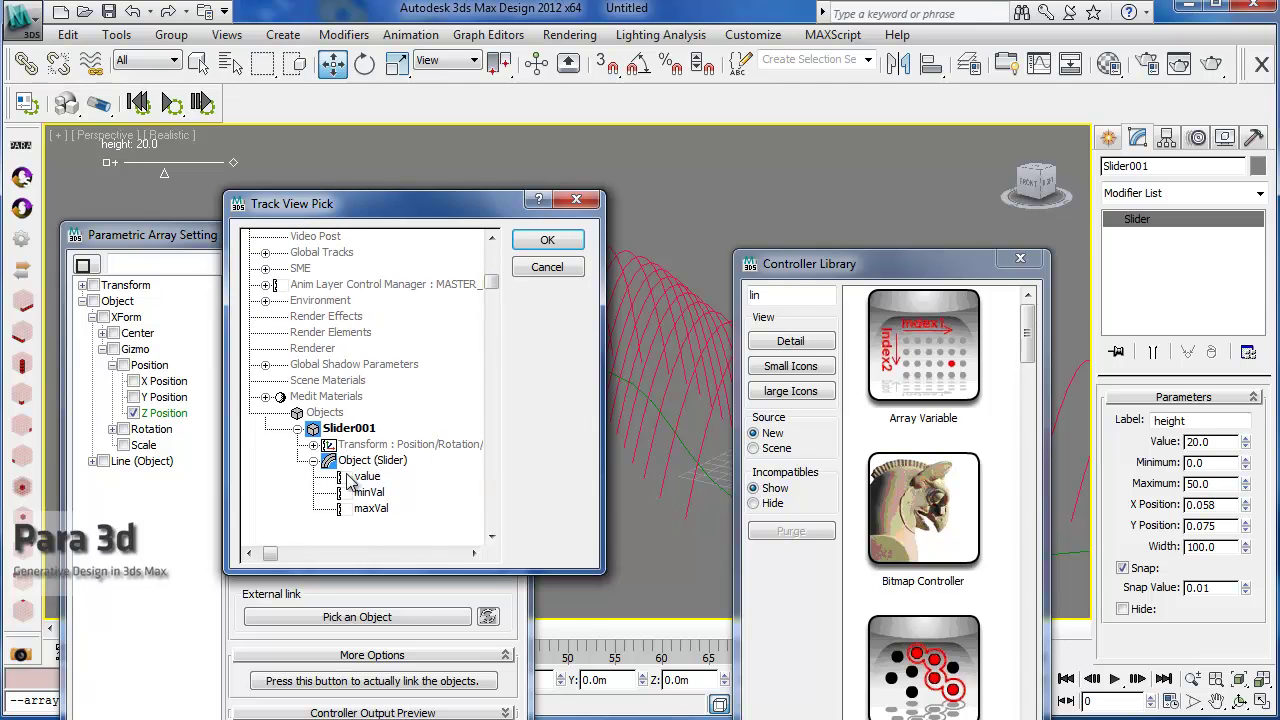
{"action": "left_click", "coordinate": [366, 477]}
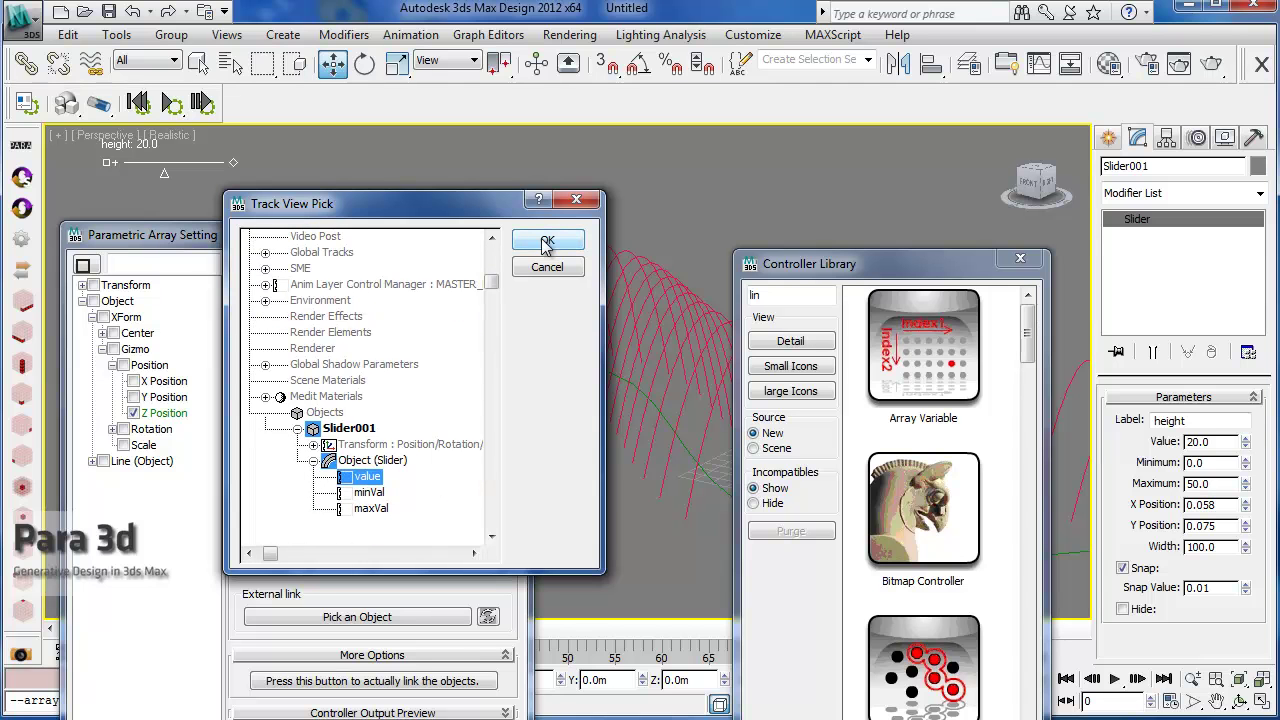
{"action": "left_click", "coordinate": [547, 244]}
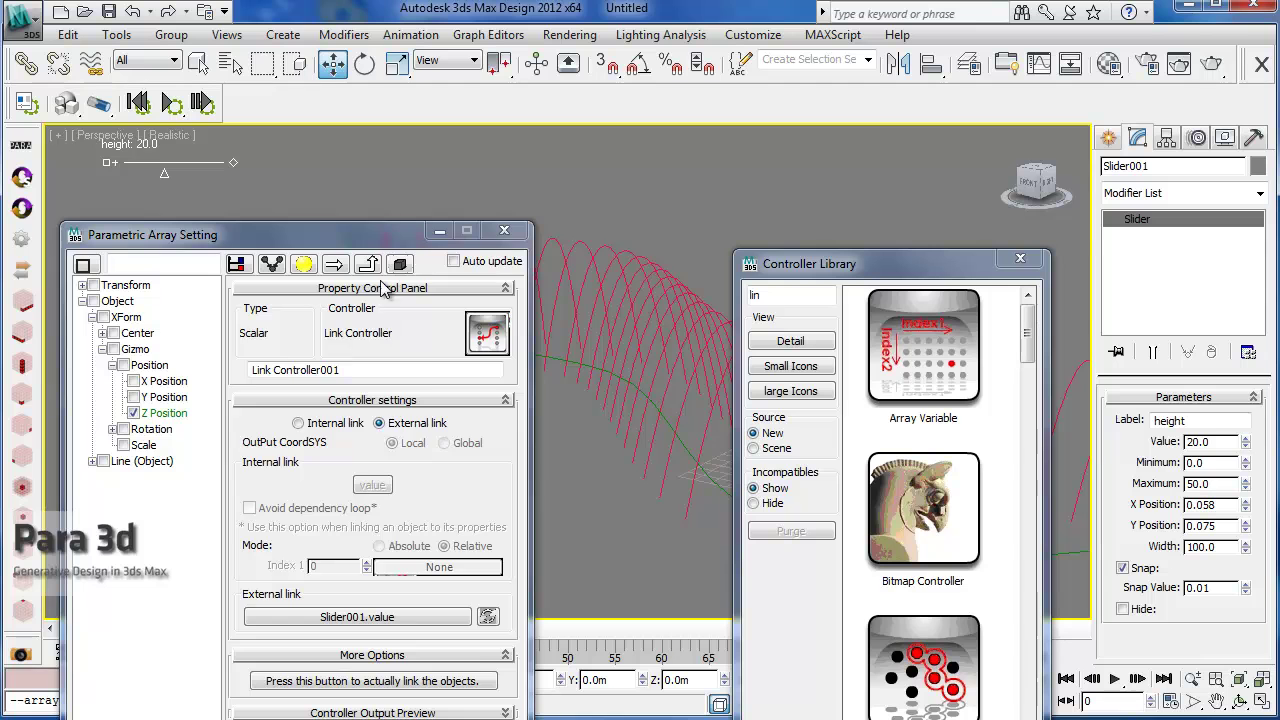
{"action": "left_click", "coordinate": [368, 263]}
Update the arch array with the Condition Controller on the gizmo's Z Position
{"action": "left_click_drag", "start_coordinate": [352, 244], "coordinate": [318, 153]}
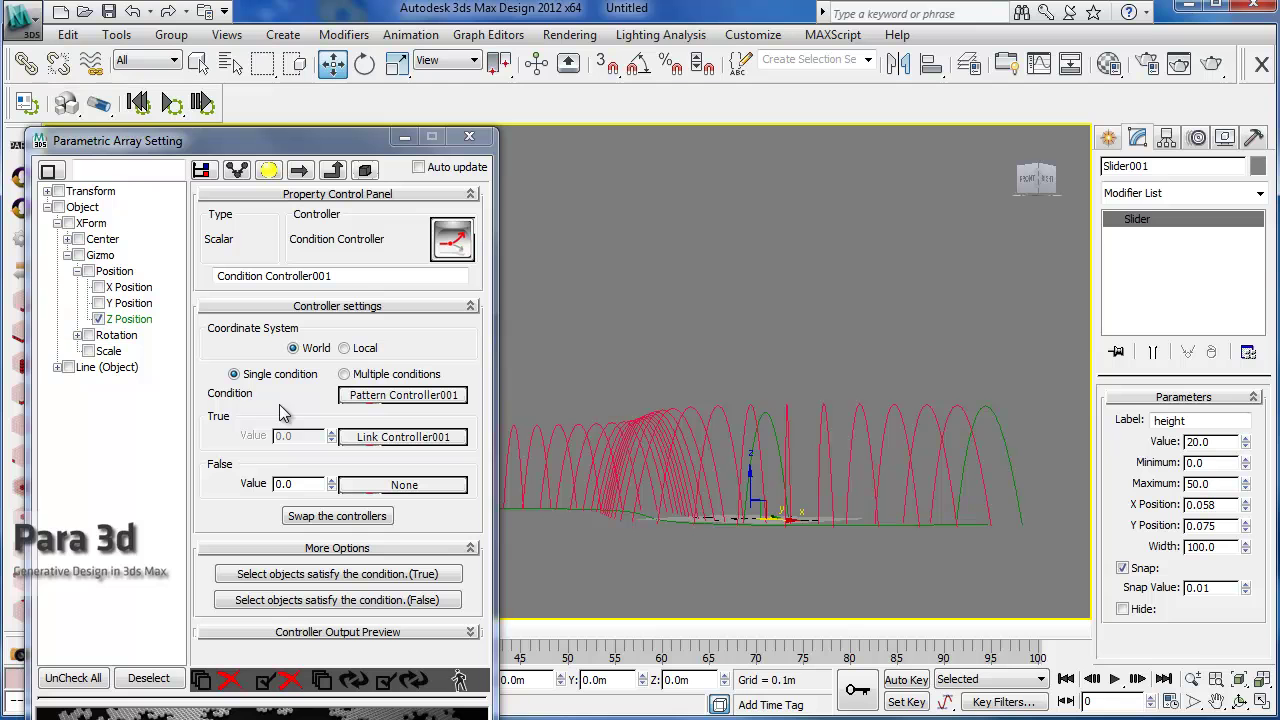
{"action": "middle_click_drag", "start_coordinate": [816, 490], "coordinate": [791, 455]}
{"action": "left_click", "coordinate": [398, 682]}
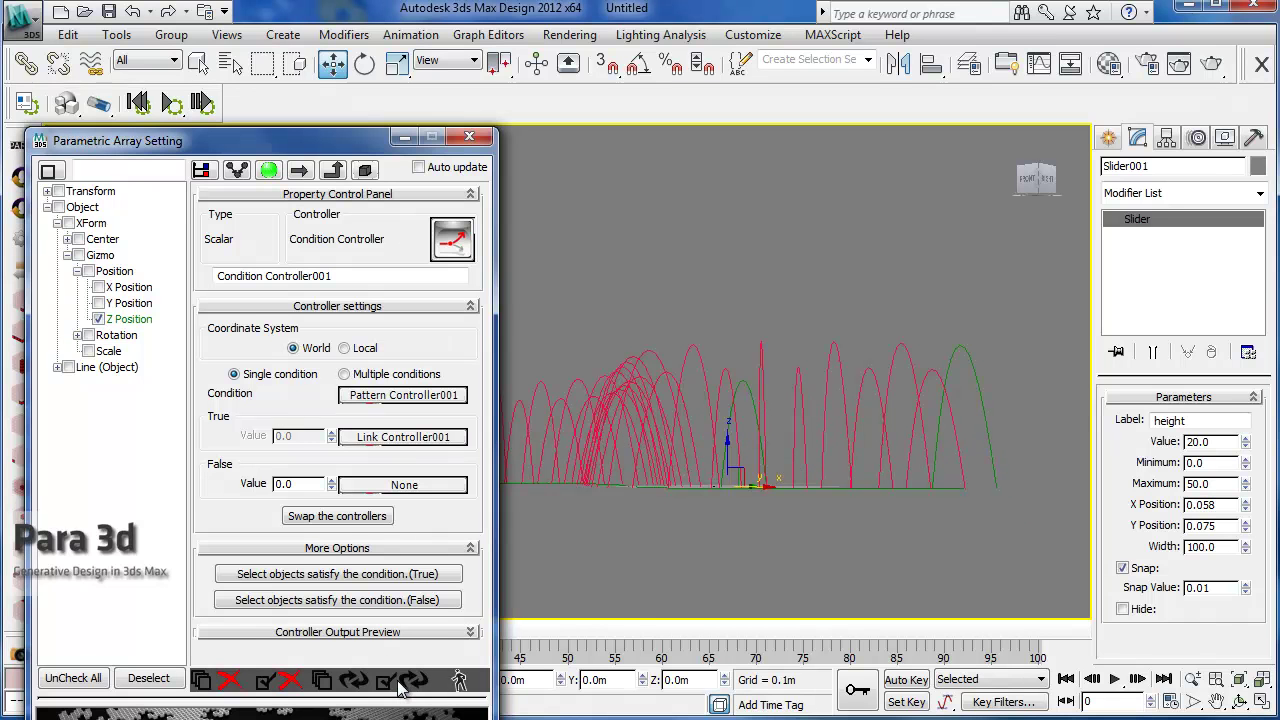
Examine the arch heights along the whole array in the Front view
{"action": "middle_click_drag", "start_coordinate": [653, 425], "coordinate": [728, 545]}
{"action": "middle_click_drag", "start_coordinate": [677, 257], "coordinate": [837, 411]}
{"action": "key", "text": "f"}
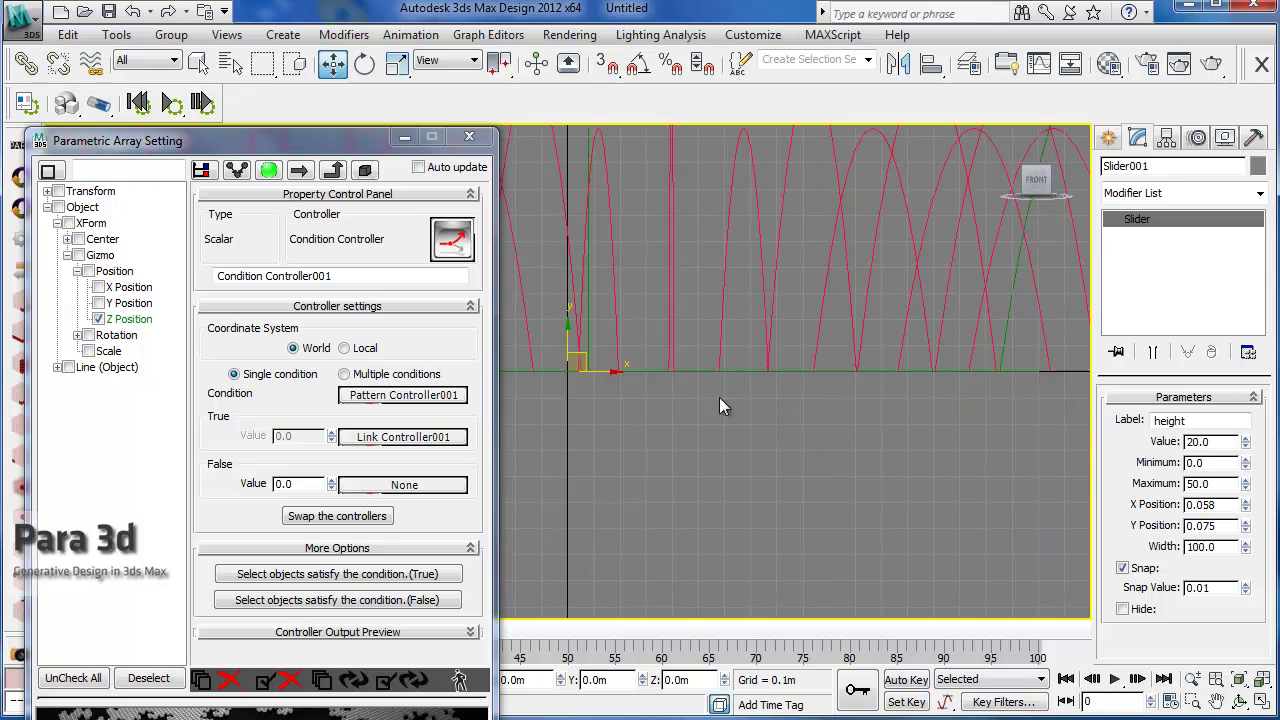
{"action": "middle_click_drag", "start_coordinate": [770, 272], "coordinate": [735, 420]}
{"action": "middle_click_drag", "start_coordinate": [813, 307], "coordinate": [700, 337]}
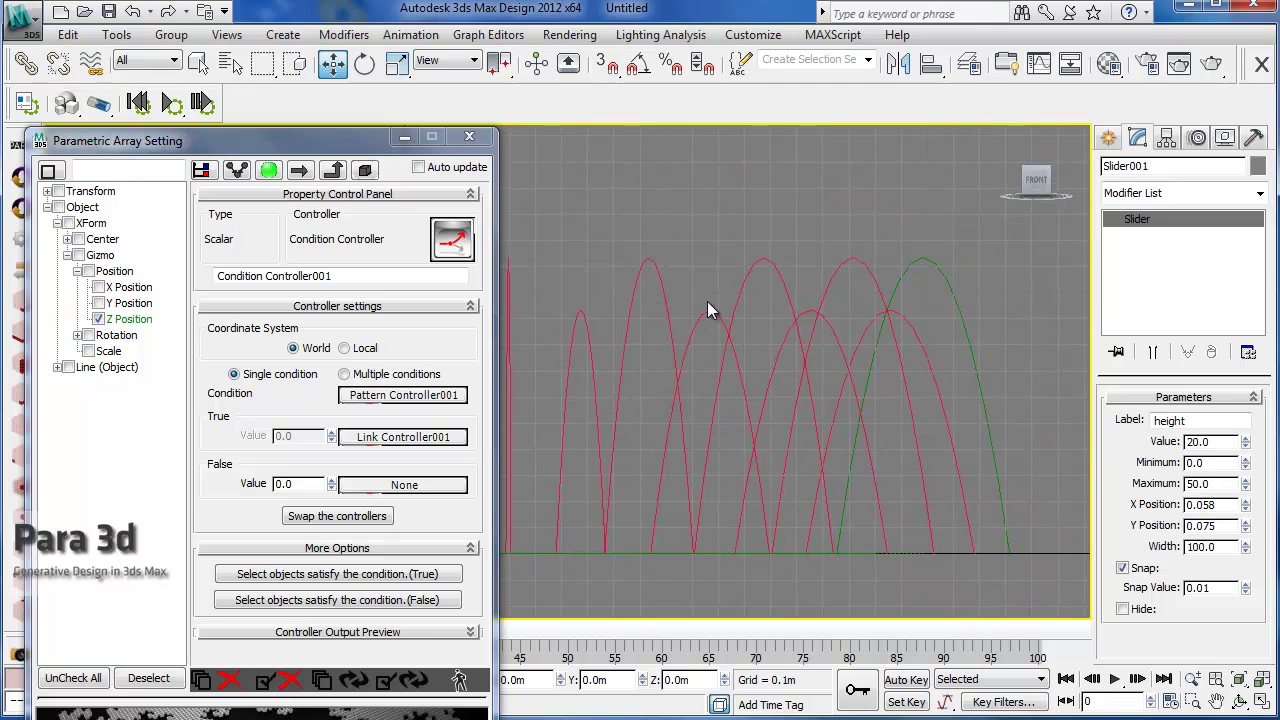
{"action": "middle_click_drag", "start_coordinate": [735, 400], "coordinate": [1080, 422]}
{"action": "middle_click_drag", "start_coordinate": [648, 413], "coordinate": [895, 412]}
{"action": "middle_click_drag", "start_coordinate": [980, 412], "coordinate": [560, 404]}
{"action": "scroll", "coordinate": [724, 400], "scroll_direction": "down", "scroll_amount": 2}
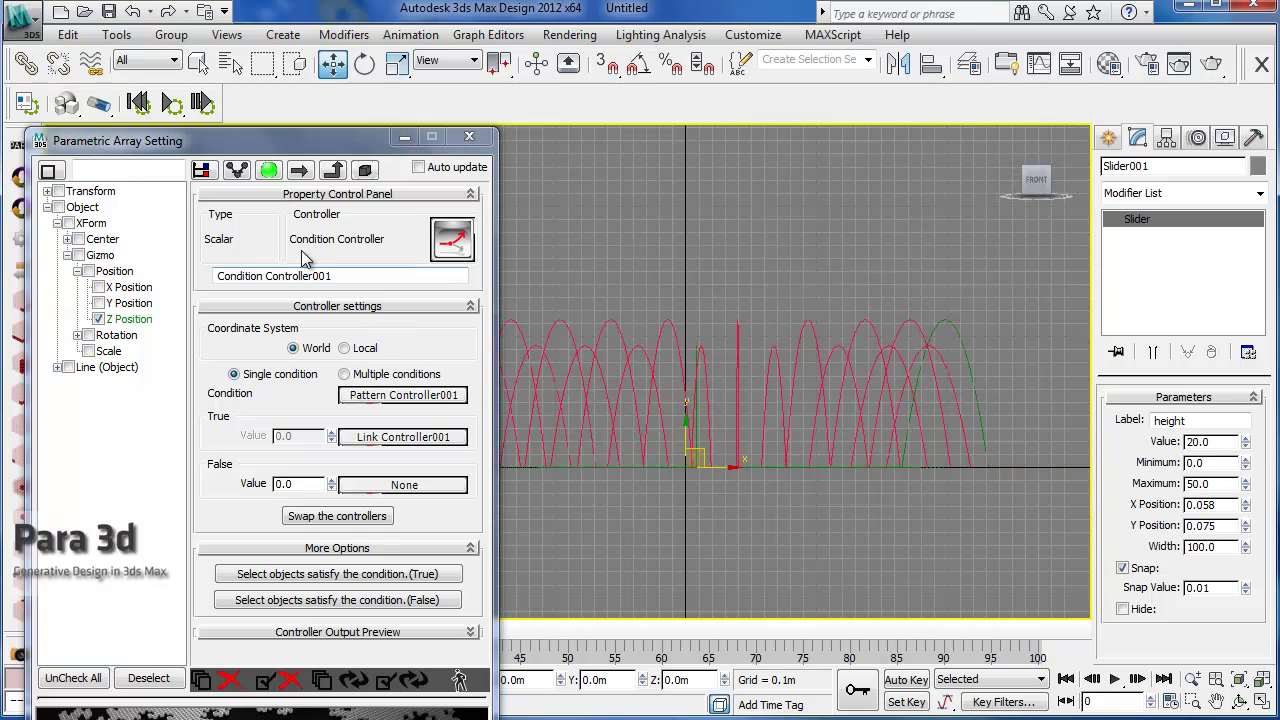
Deselect the Z Position property, return to the Perspective view and close the Parametric Array Setting dialog
{"action": "left_click", "coordinate": [98, 319]}
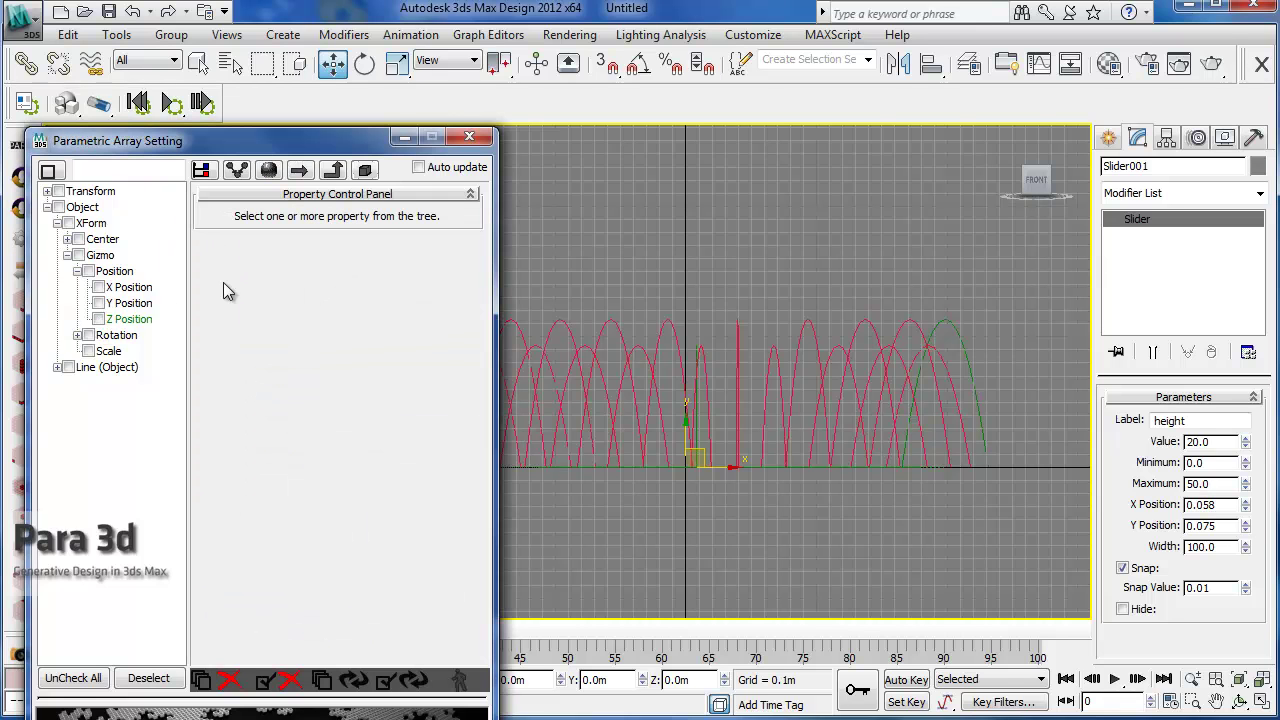
{"action": "left_click_drag", "start_coordinate": [288, 142], "coordinate": [298, 358]}
{"action": "key", "text": "p"}
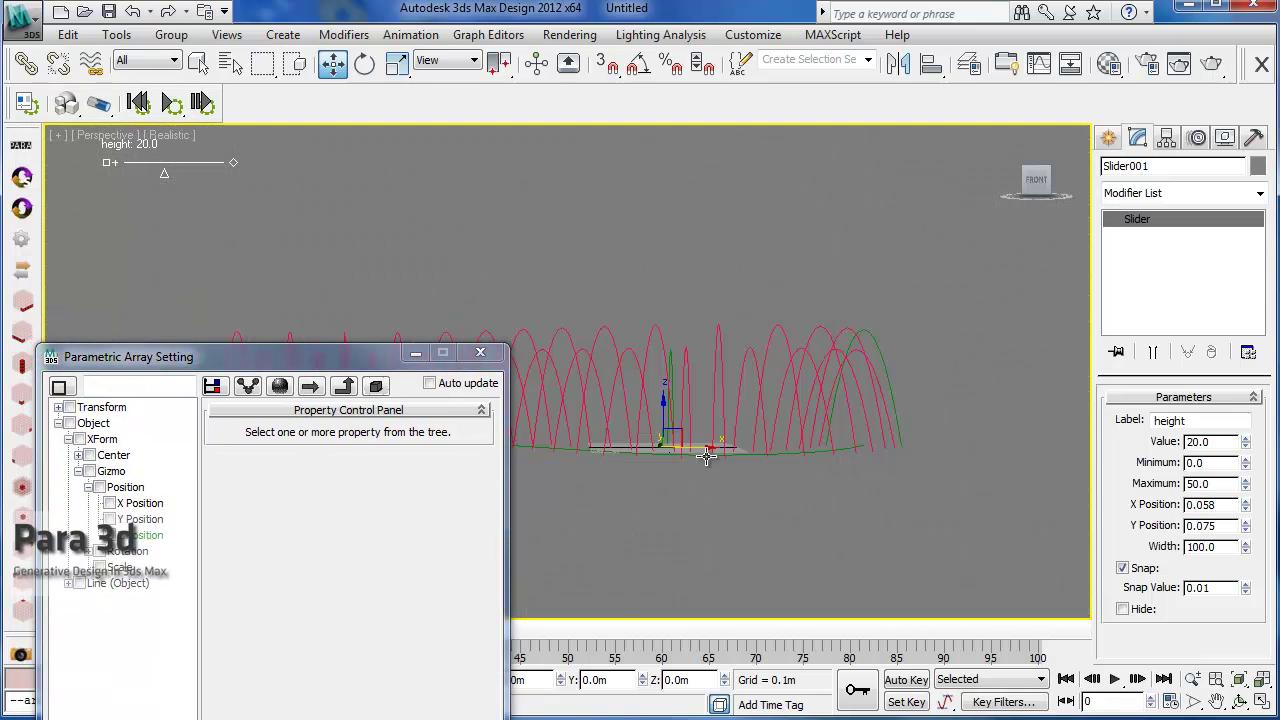
{"action": "key", "text": "z"}
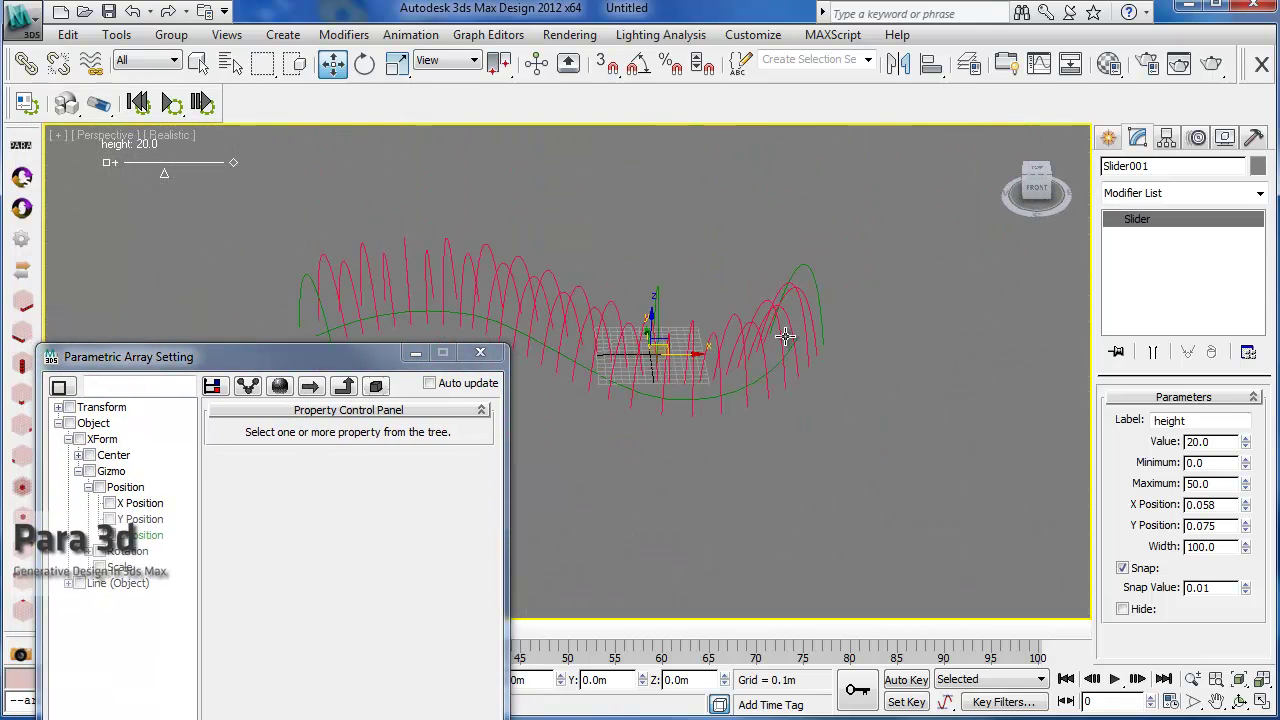
{"action": "left_click_drag", "start_coordinate": [305, 366], "coordinate": [328, 223]}
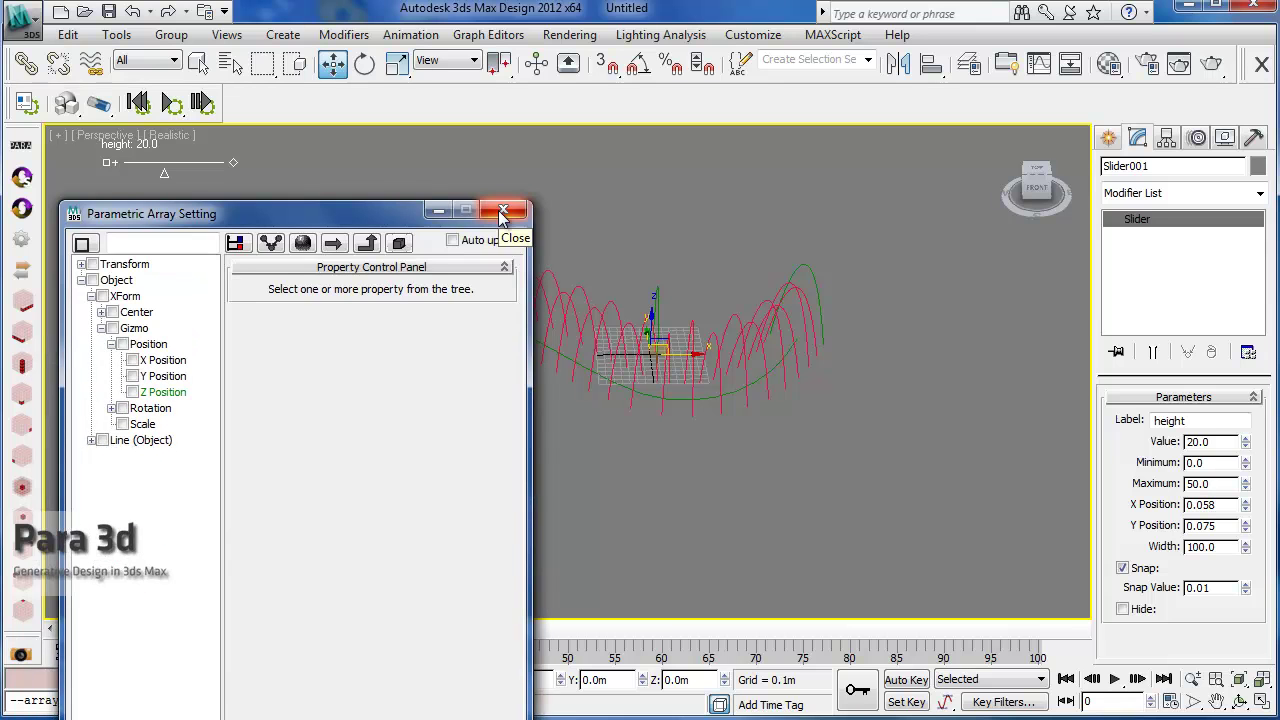
{"action": "left_click", "coordinate": [503, 212]}
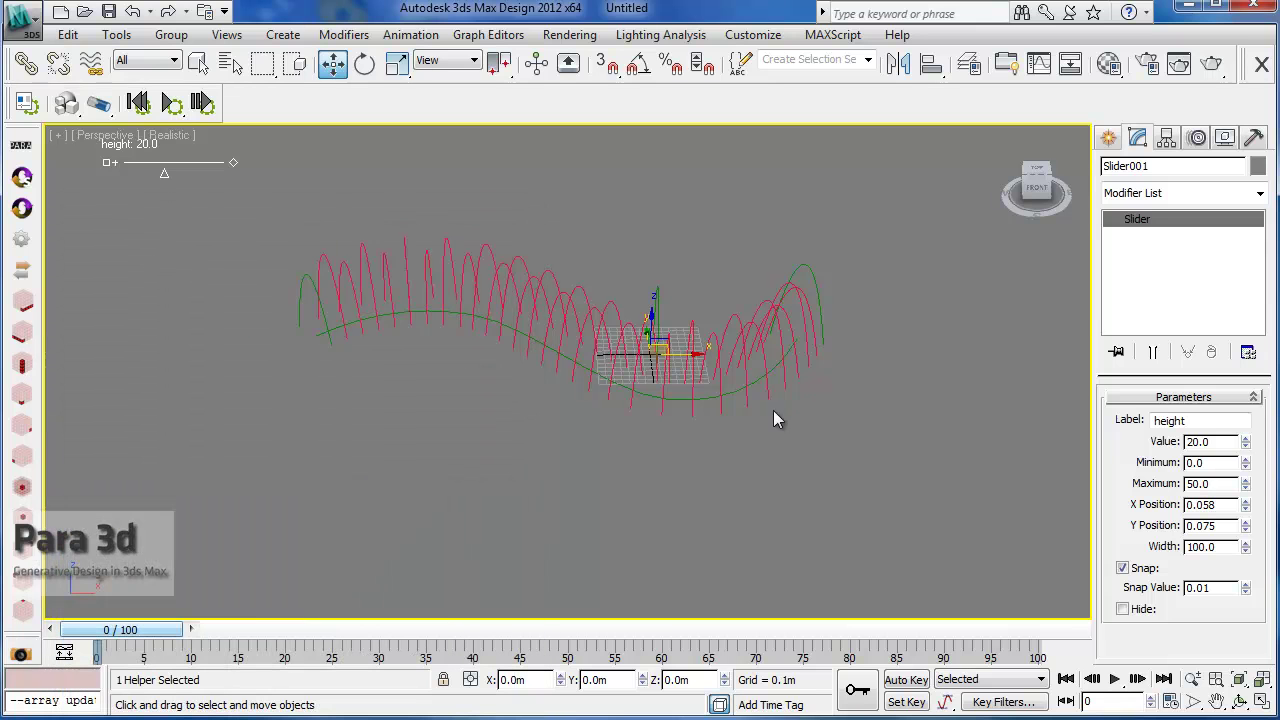
Draw a short vertical two-point spline line in the Top view, outside the curve near the end arches
{"action": "scroll", "coordinate": [690, 405], "scroll_direction": "up", "scroll_amount": 3}
{"action": "left_click", "coordinate": [677, 406]}
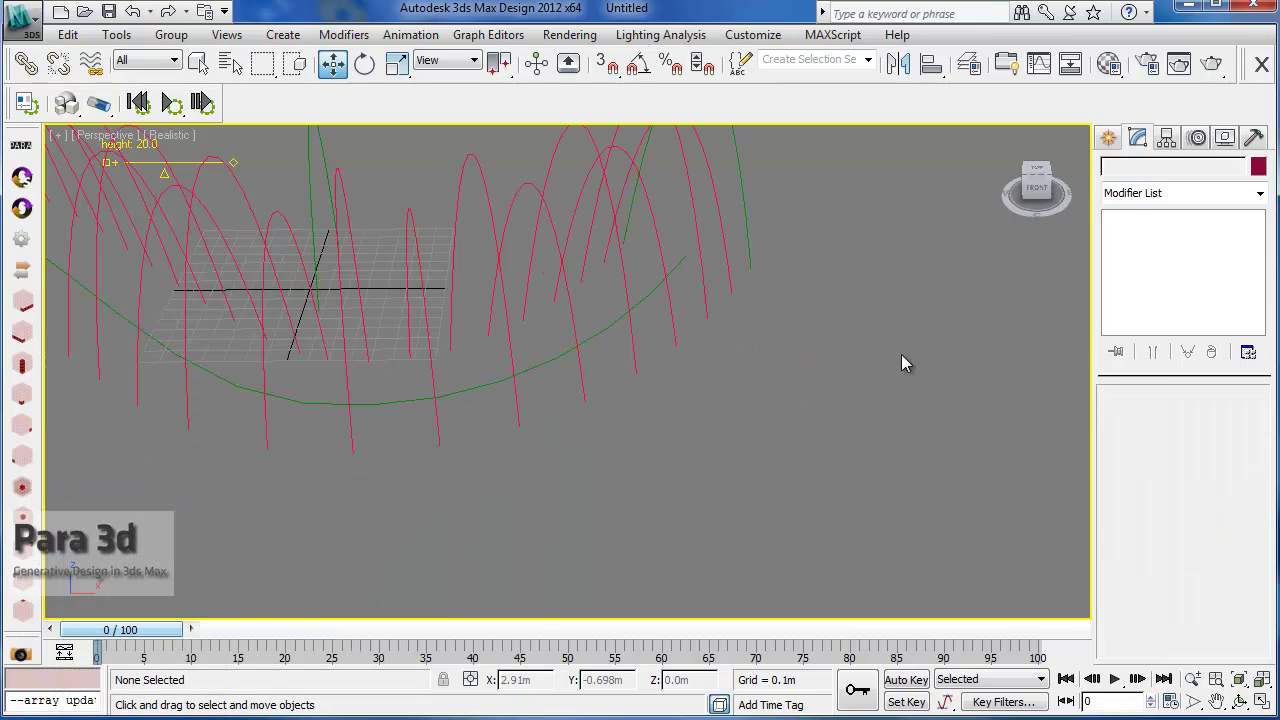
{"action": "left_click", "coordinate": [1108, 137]}
{"action": "left_click", "coordinate": [1140, 172]}
{"action": "left_click", "coordinate": [1145, 282]}
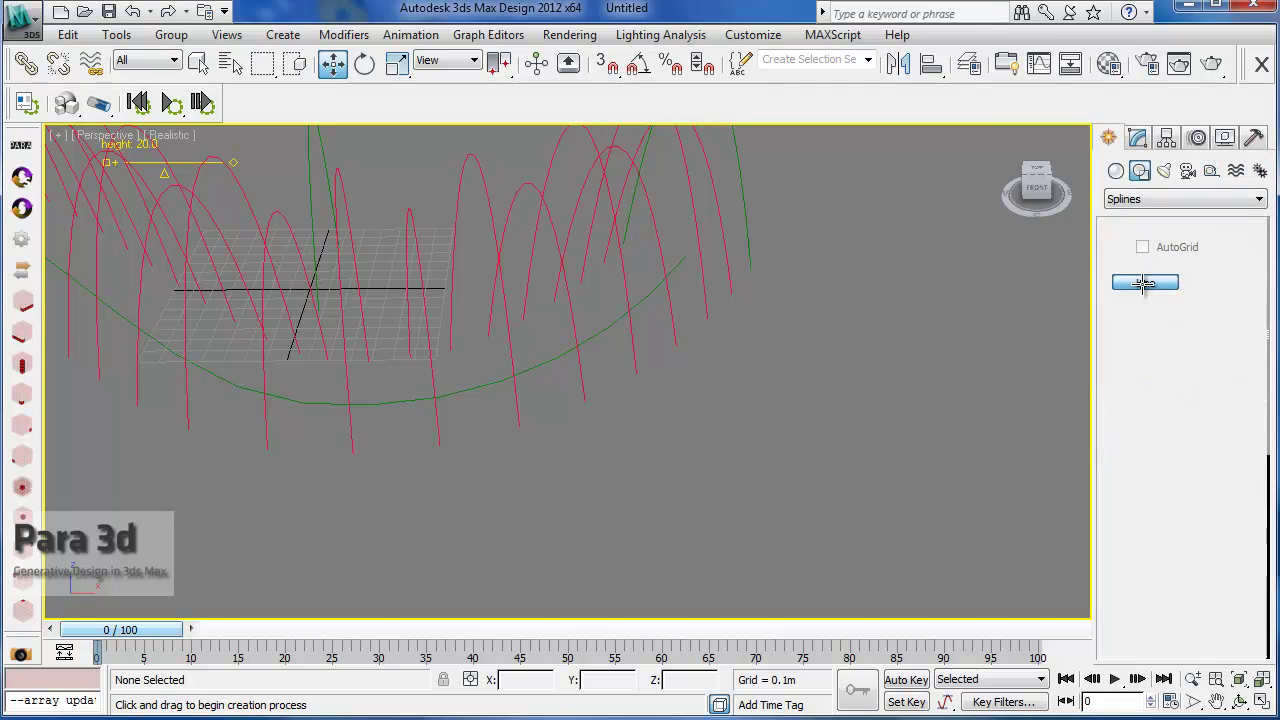
{"action": "key", "text": "t"}
{"action": "scroll", "coordinate": [620, 370], "scroll_direction": "down", "scroll_amount": 4}
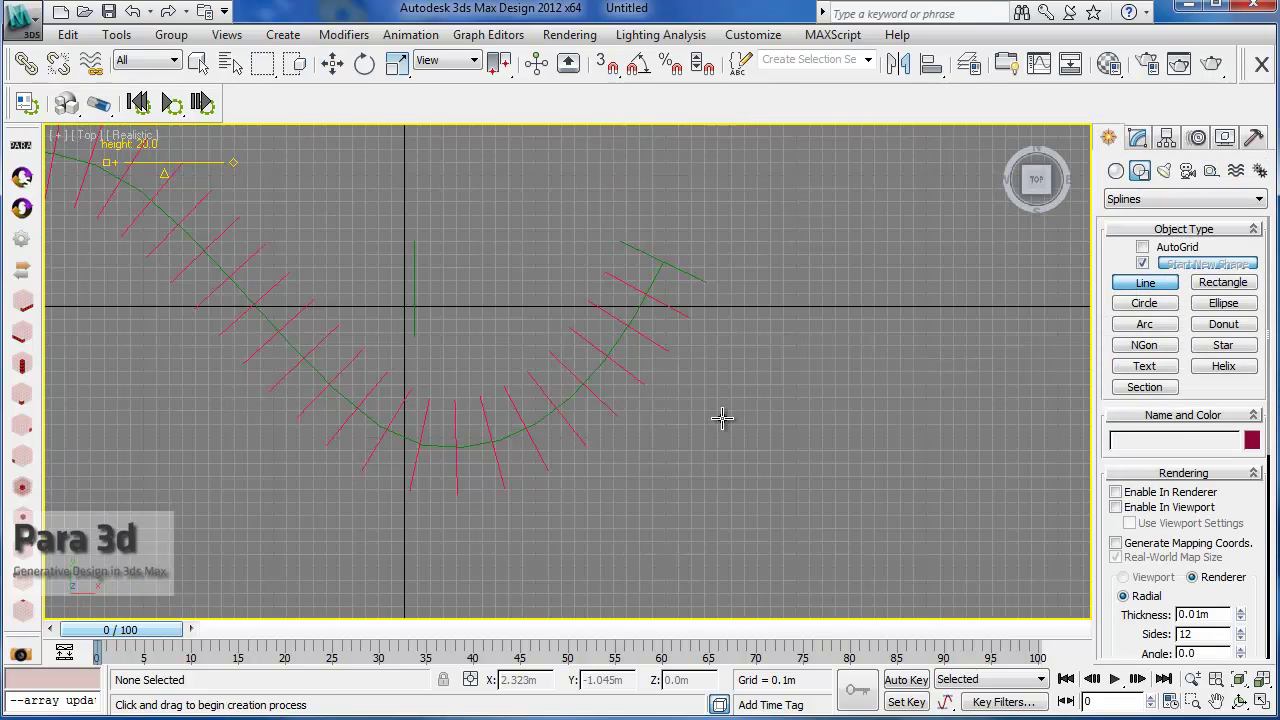
{"action": "left_click", "coordinate": [714, 372]}
{"action": "left_click", "coordinate": [714, 394]}
{"action": "right_click", "coordinate": [712, 395]}
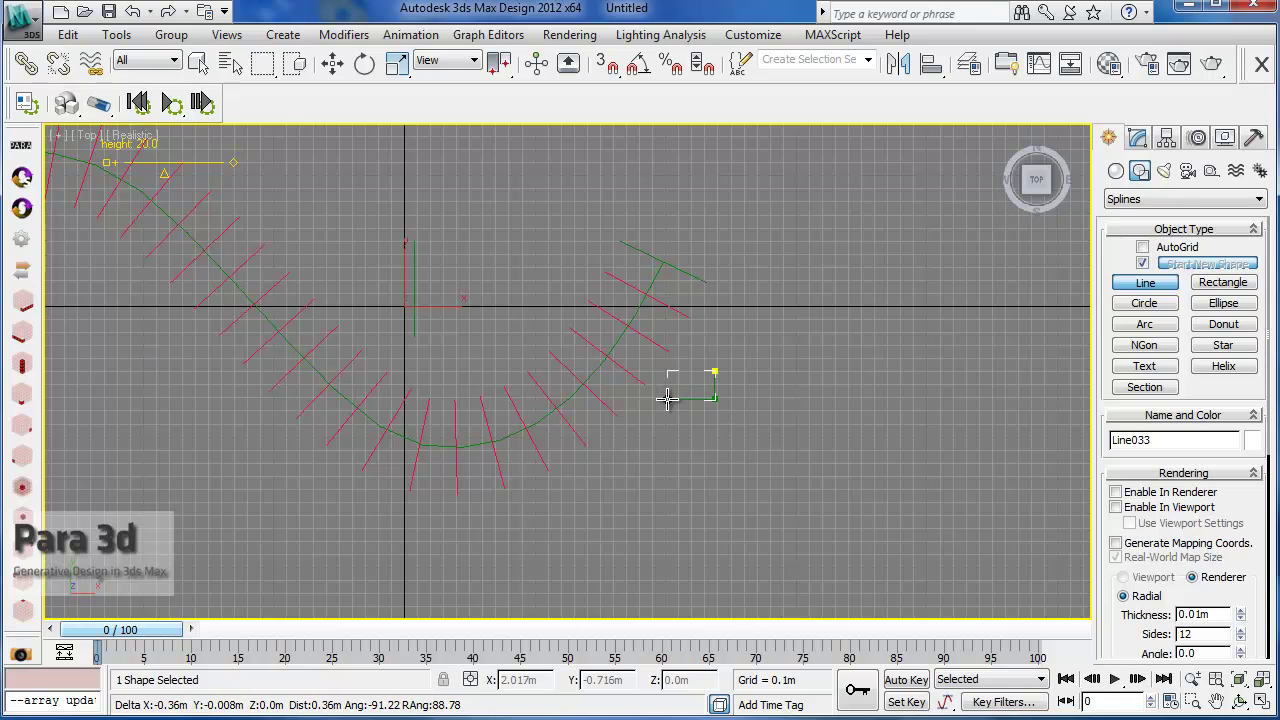
Check the new line's vertex type, set its segment type at sub-object level, and return to object level
{"action": "left_click", "coordinate": [1138, 138]}
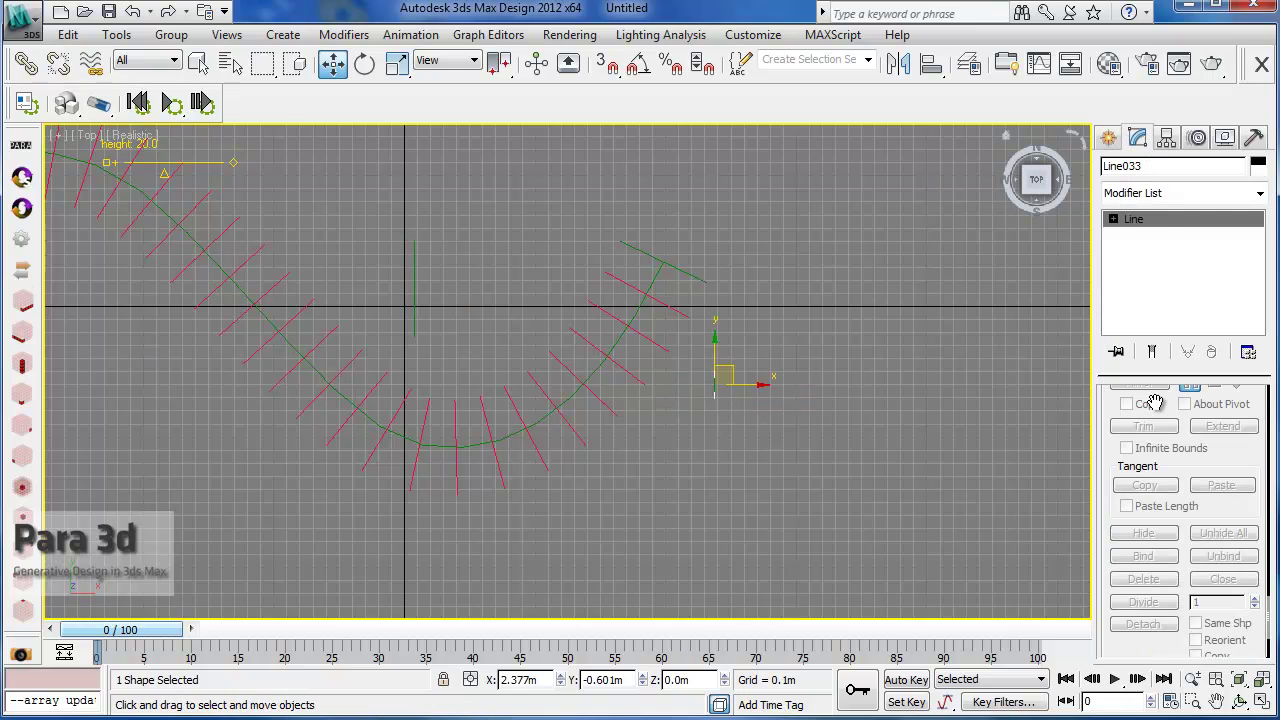
{"action": "left_click", "coordinate": [1113, 218]}
{"action": "left_click", "coordinate": [1150, 235]}
{"action": "right_click", "coordinate": [712, 392]}
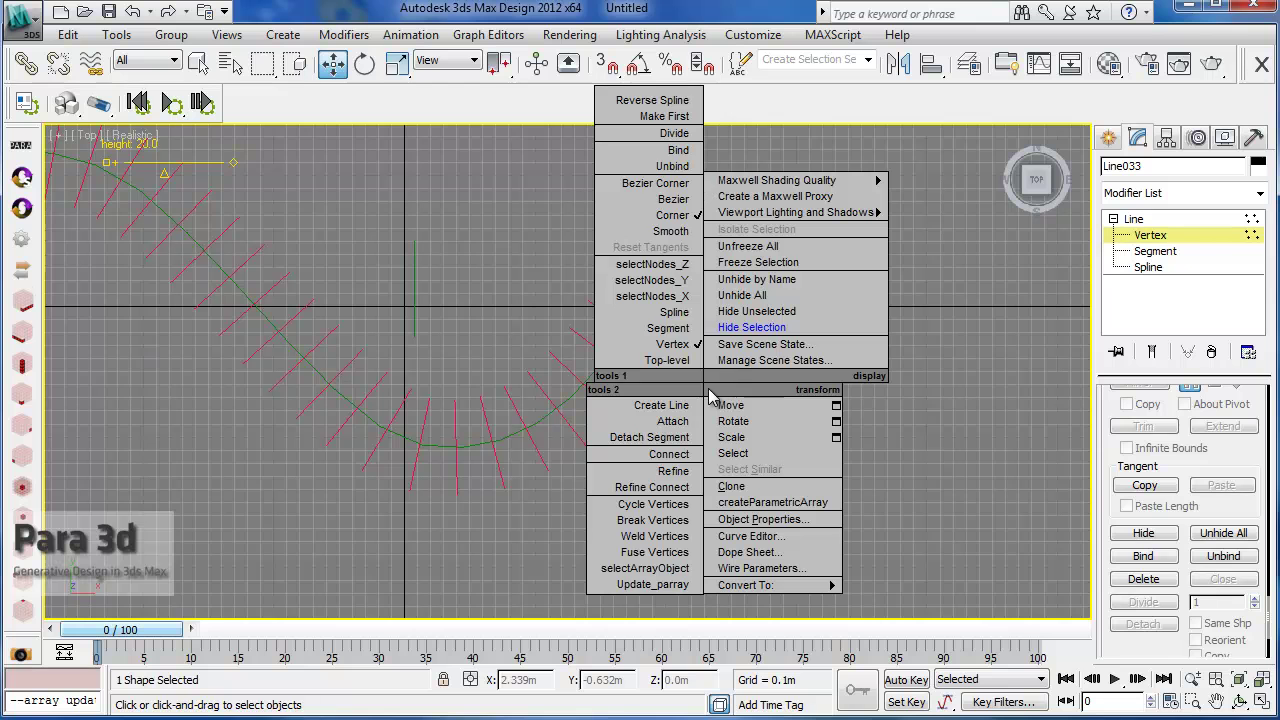
{"action": "left_click", "coordinate": [1155, 251]}
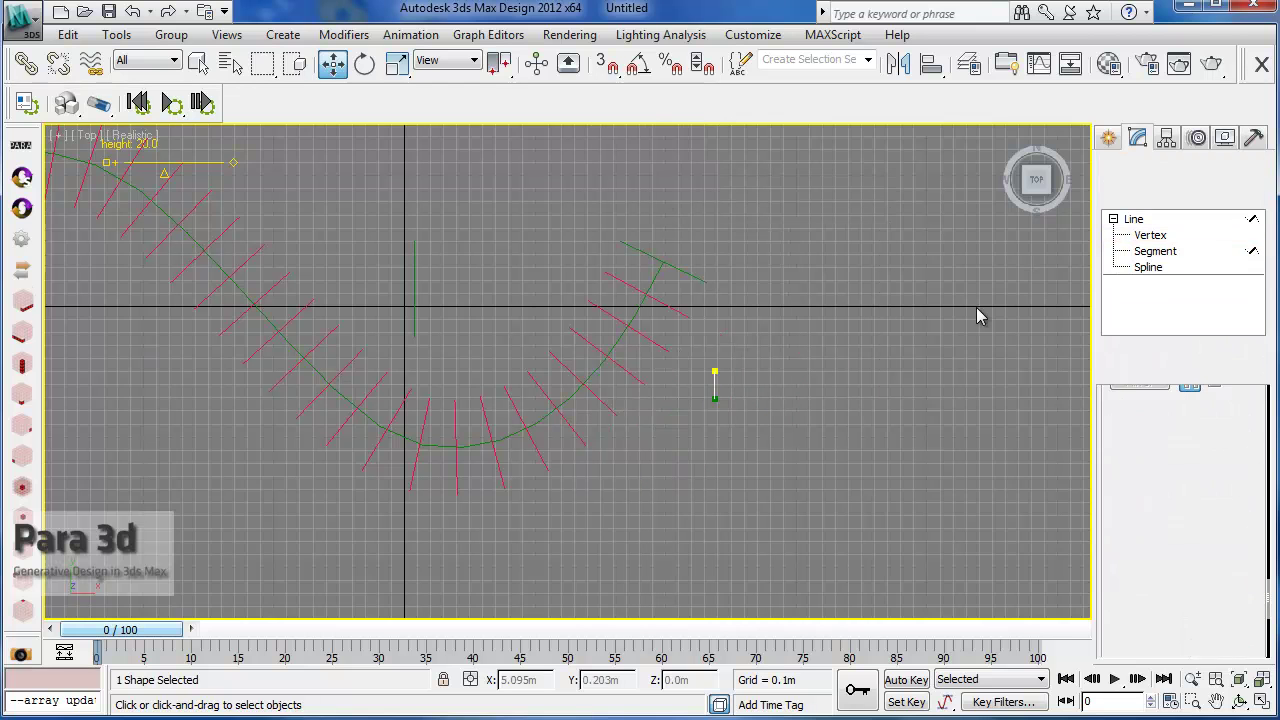
{"action": "right_click", "coordinate": [714, 380]}
{"action": "left_click", "coordinate": [691, 233]}
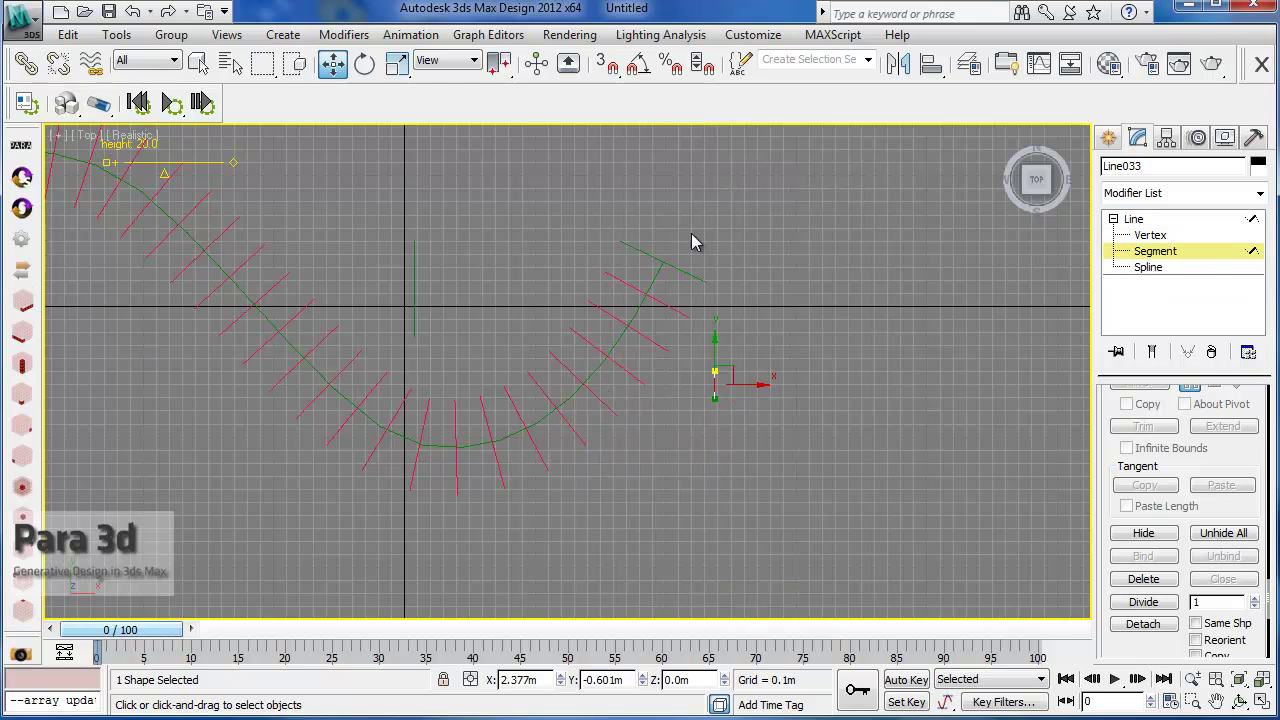
{"action": "left_click", "coordinate": [1151, 253]}
Make the short line visible in the renderer and viewport, with a radial thickness of 0.014m
{"action": "middle_click_drag", "start_coordinate": [745, 454], "coordinate": [671, 436]}
{"action": "scroll", "coordinate": [670, 440], "scroll_direction": "up", "scroll_amount": 4}
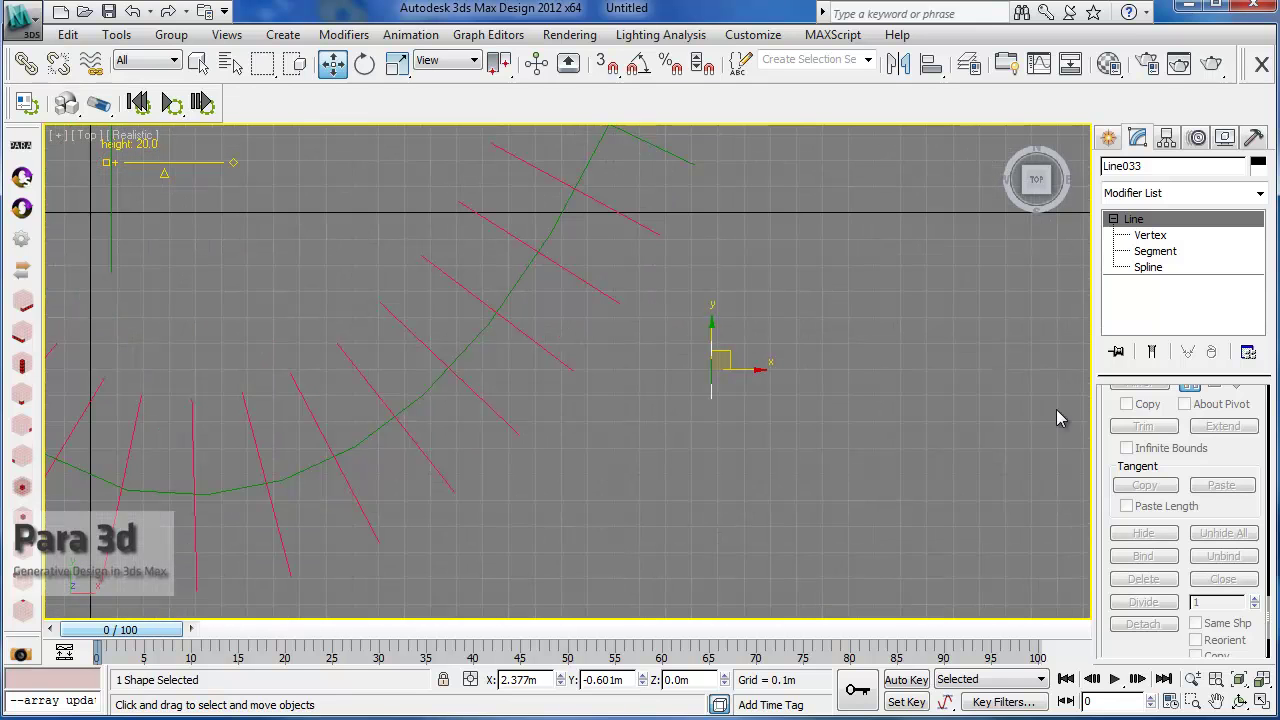
{"action": "left_click_drag", "start_coordinate": [1188, 408], "coordinate": [1195, 580]}
{"action": "scroll", "coordinate": [1195, 580], "scroll_direction": "up", "scroll_amount": 10}
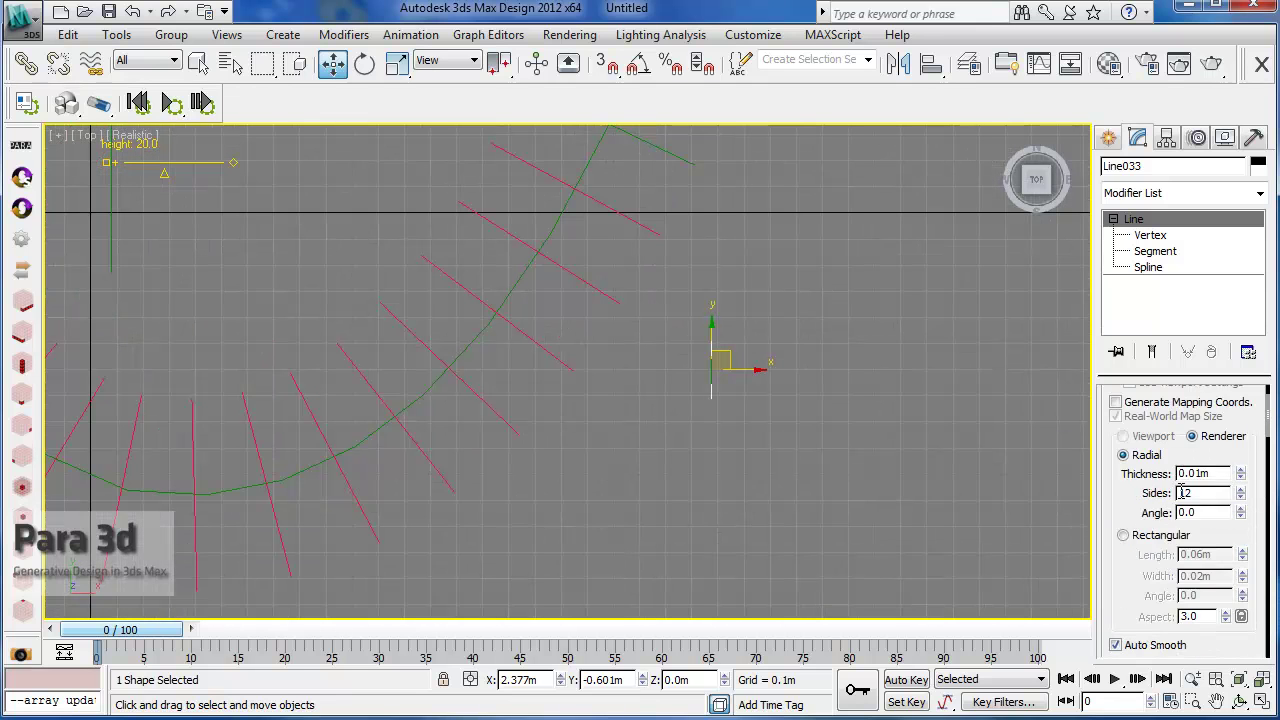
{"action": "left_click", "coordinate": [1131, 421]}
{"action": "left_click", "coordinate": [1131, 432]}
{"action": "middle_click_drag", "start_coordinate": [690, 456], "coordinate": [644, 467]}
{"action": "scroll", "coordinate": [610, 455], "scroll_direction": "up", "scroll_amount": 2}
{"action": "scroll", "coordinate": [605, 456], "scroll_direction": "down", "scroll_amount": 1}
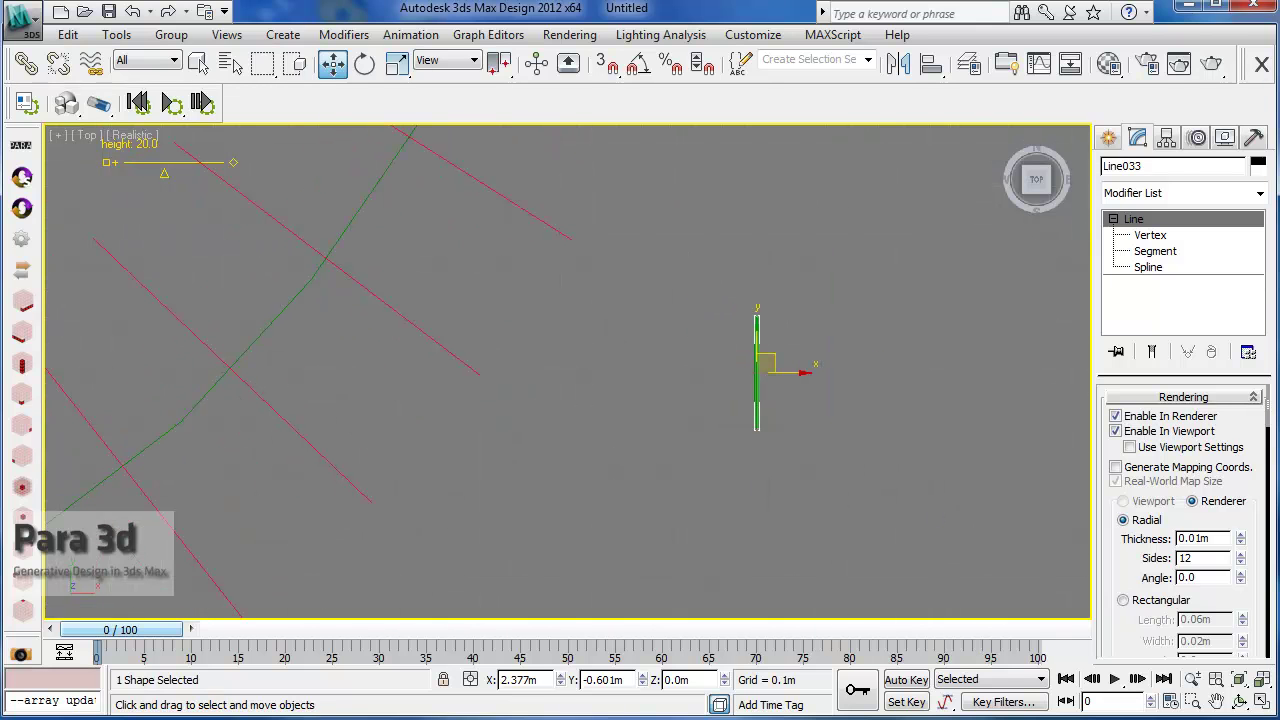
{"action": "left_click_drag", "start_coordinate": [1241, 538], "coordinate": [1252, 500]}
{"action": "middle_click_drag", "start_coordinate": [734, 384], "coordinate": [742, 414]}
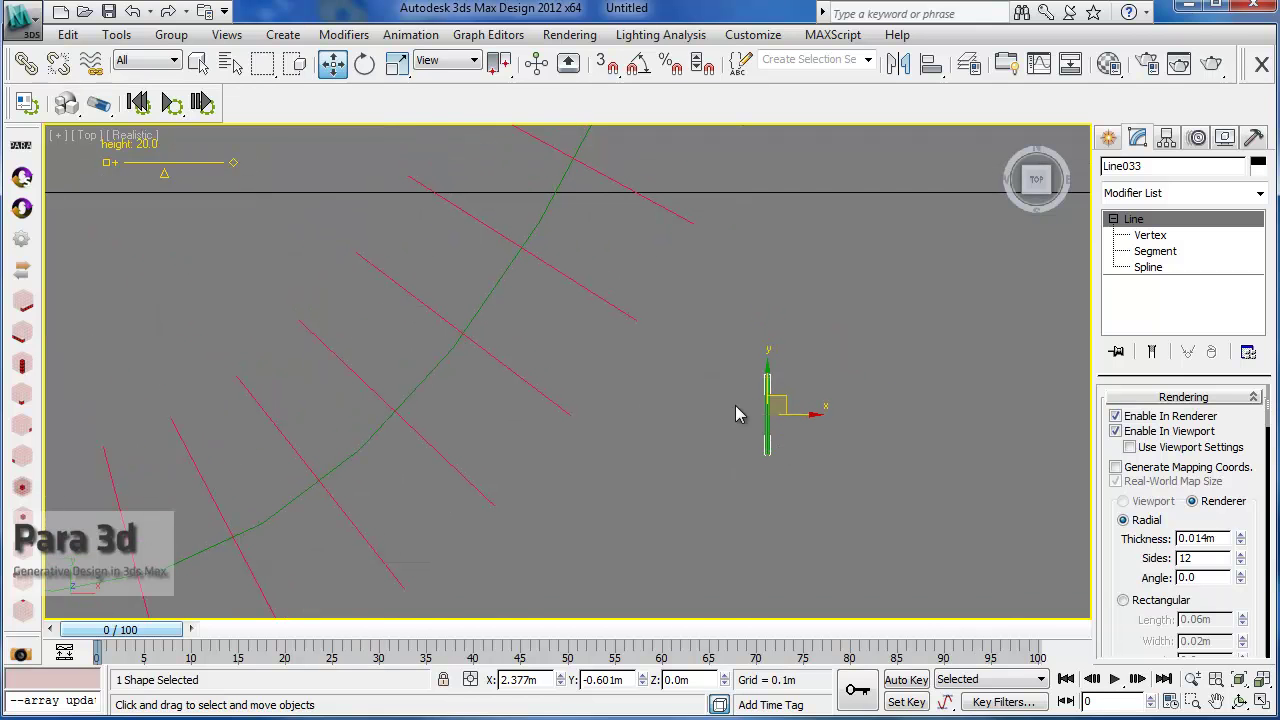
Create a 29 by 20 by 1 parametric copy array of the line, keeping the original and applying transformations on its vertices
{"action": "left_click", "coordinate": [21, 146]}
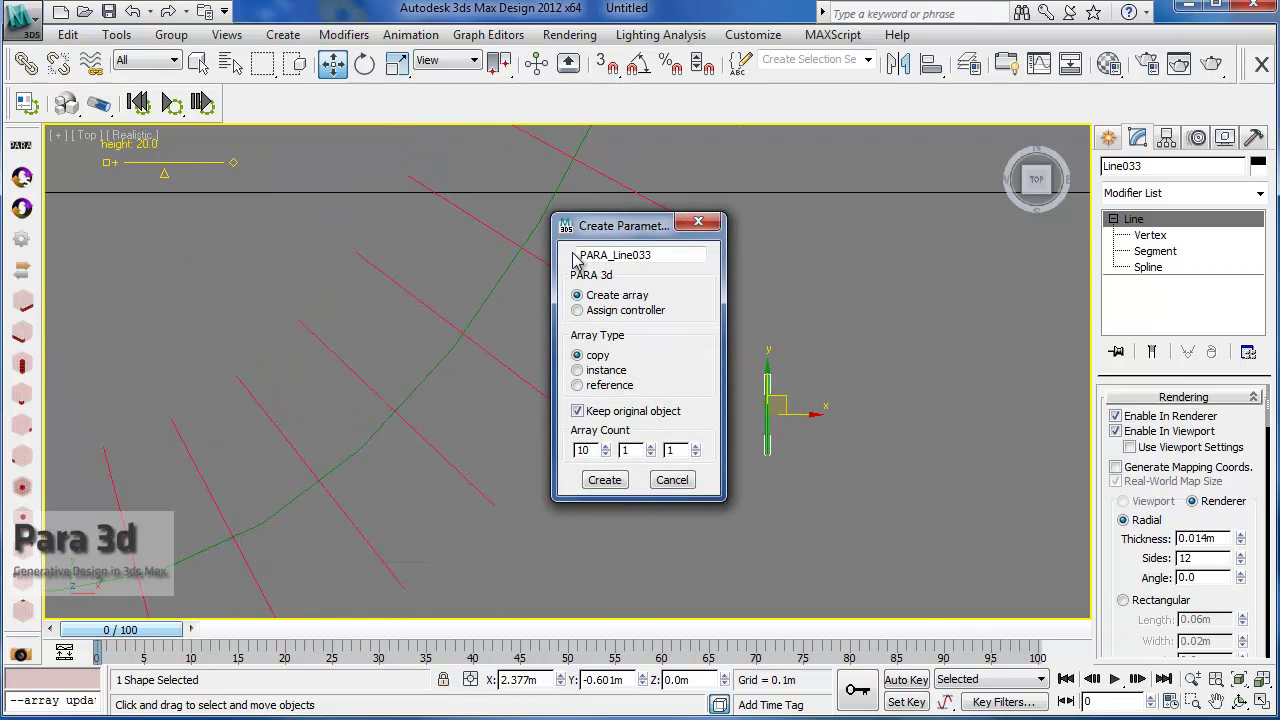
{"action": "left_click_drag", "start_coordinate": [600, 230], "coordinate": [187, 222]}
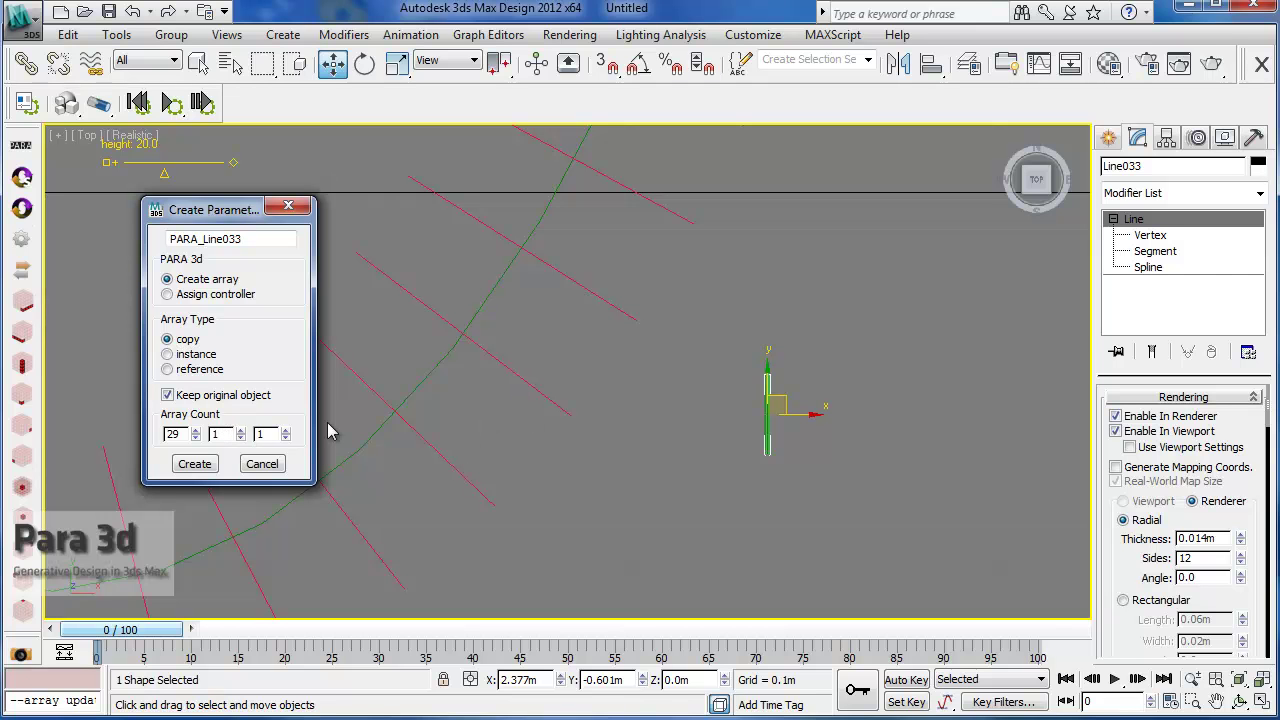
{"action": "type", "text": "20"}
{"action": "left_click", "coordinate": [190, 465]}
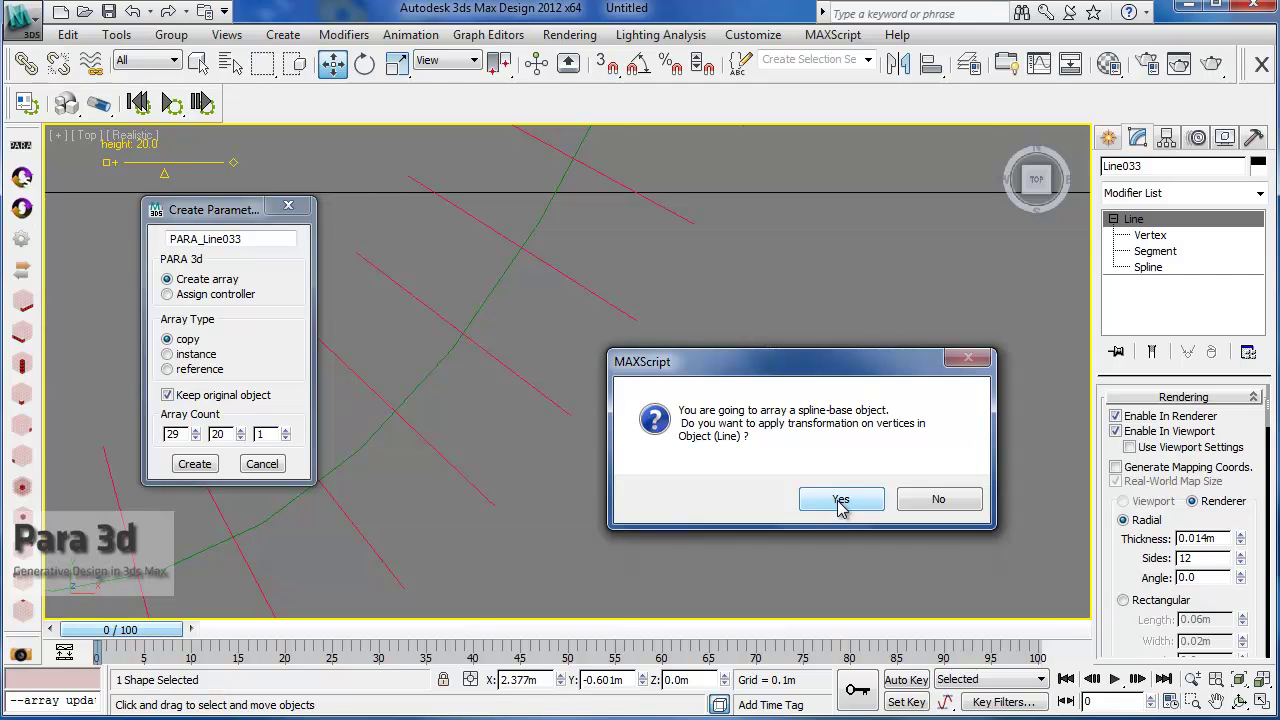
{"action": "left_click_drag", "start_coordinate": [745, 364], "coordinate": [375, 331]}
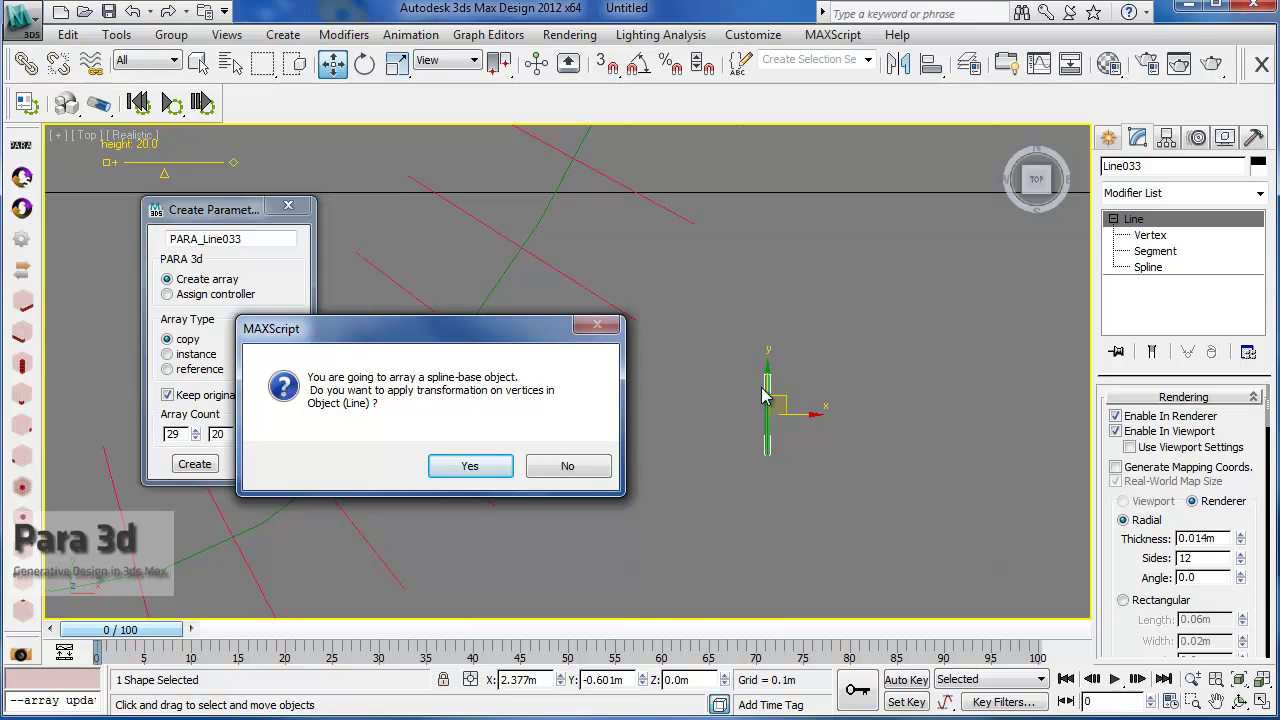
{"action": "left_click", "coordinate": [472, 467]}
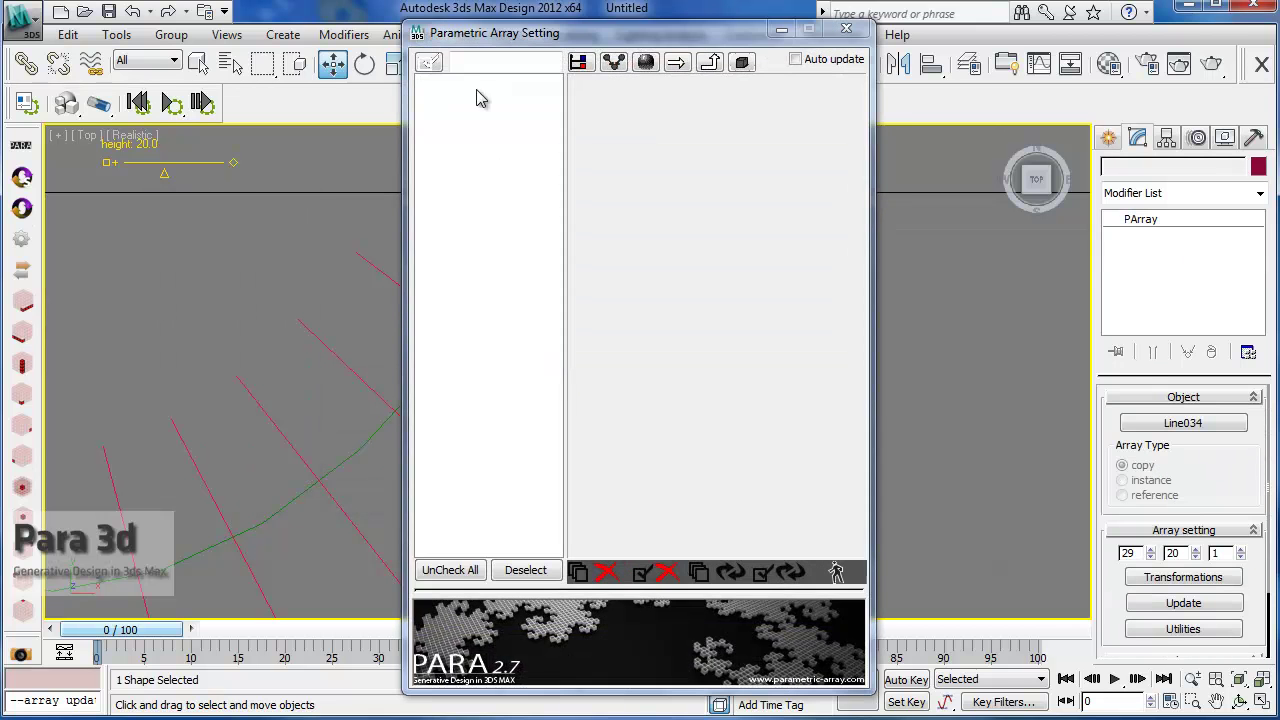
Assign a Curve Controller to the Spline 1 : Vertex 1 property of the new line array
{"action": "left_click_drag", "start_coordinate": [497, 52], "coordinate": [146, 62]}
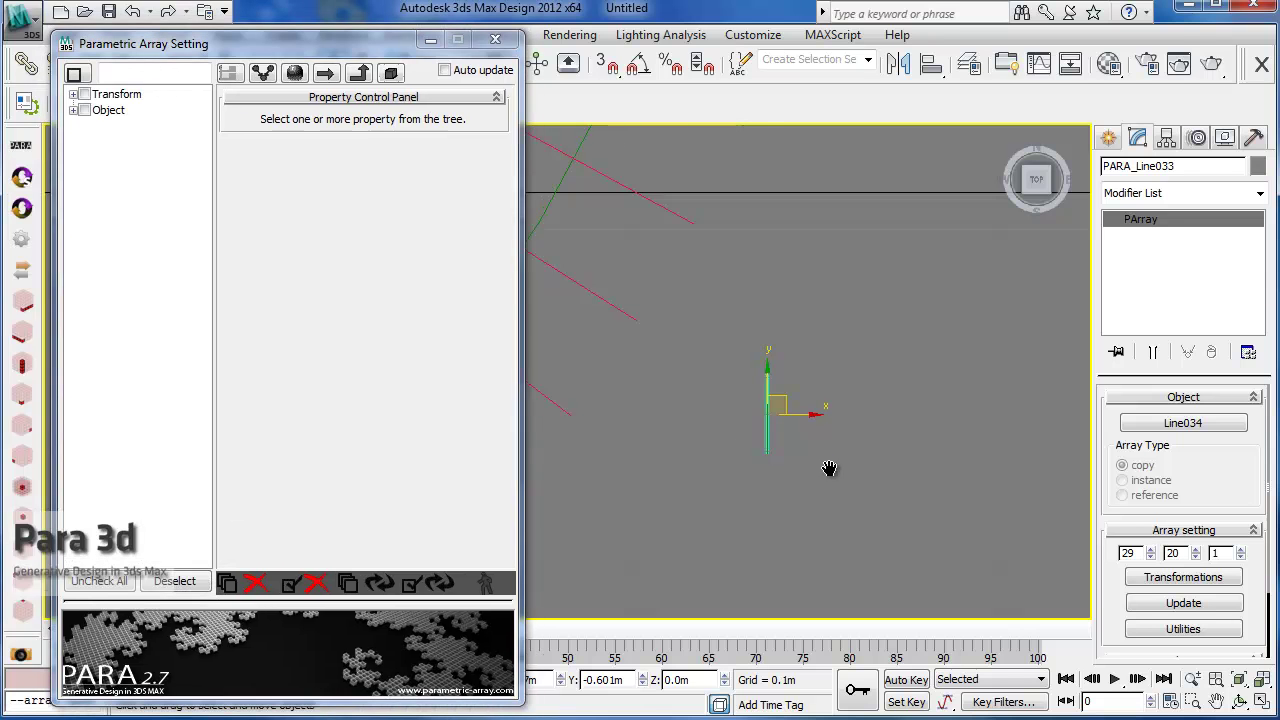
{"action": "middle_click_drag", "start_coordinate": [829, 471], "coordinate": [742, 443]}
{"action": "scroll", "coordinate": [712, 450], "scroll_direction": "down", "scroll_amount": 2}
{"action": "scroll", "coordinate": [742, 443], "scroll_direction": "down", "scroll_amount": 2}
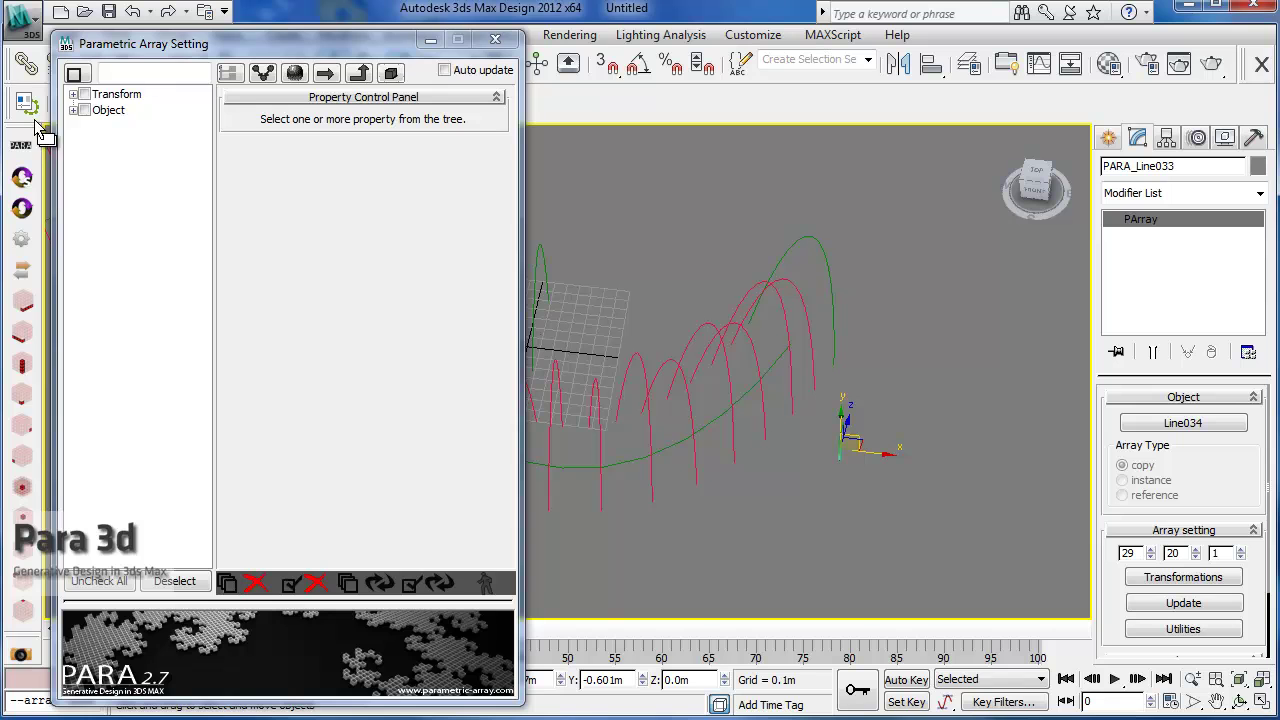
{"action": "left_click", "coordinate": [73, 110]}
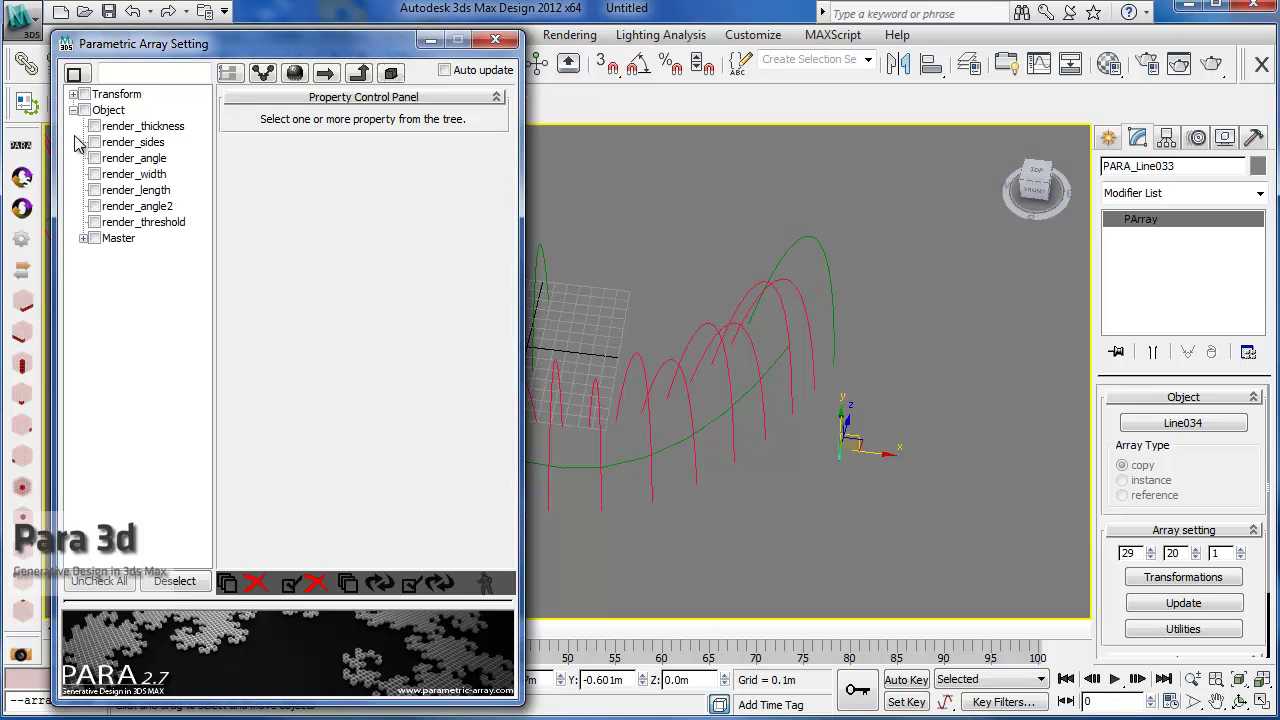
{"action": "left_click", "coordinate": [84, 239]}
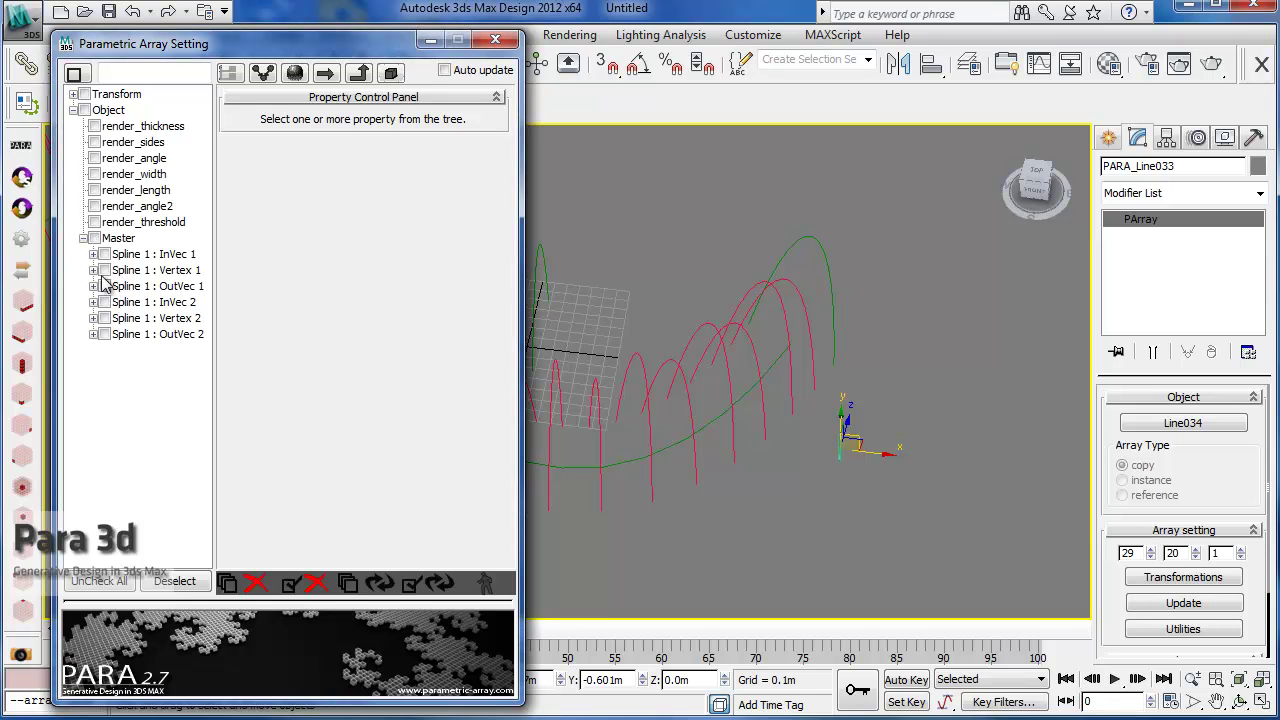
{"action": "left_click", "coordinate": [105, 270]}
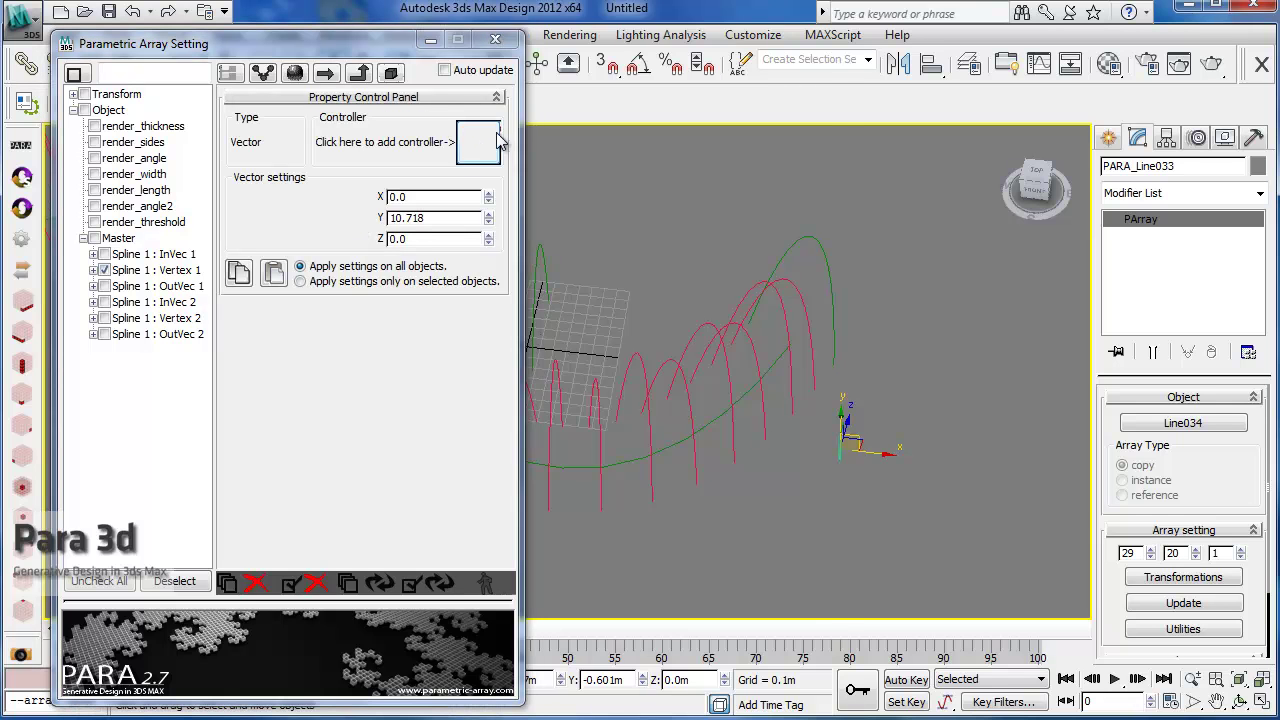
{"action": "left_click", "coordinate": [480, 142]}
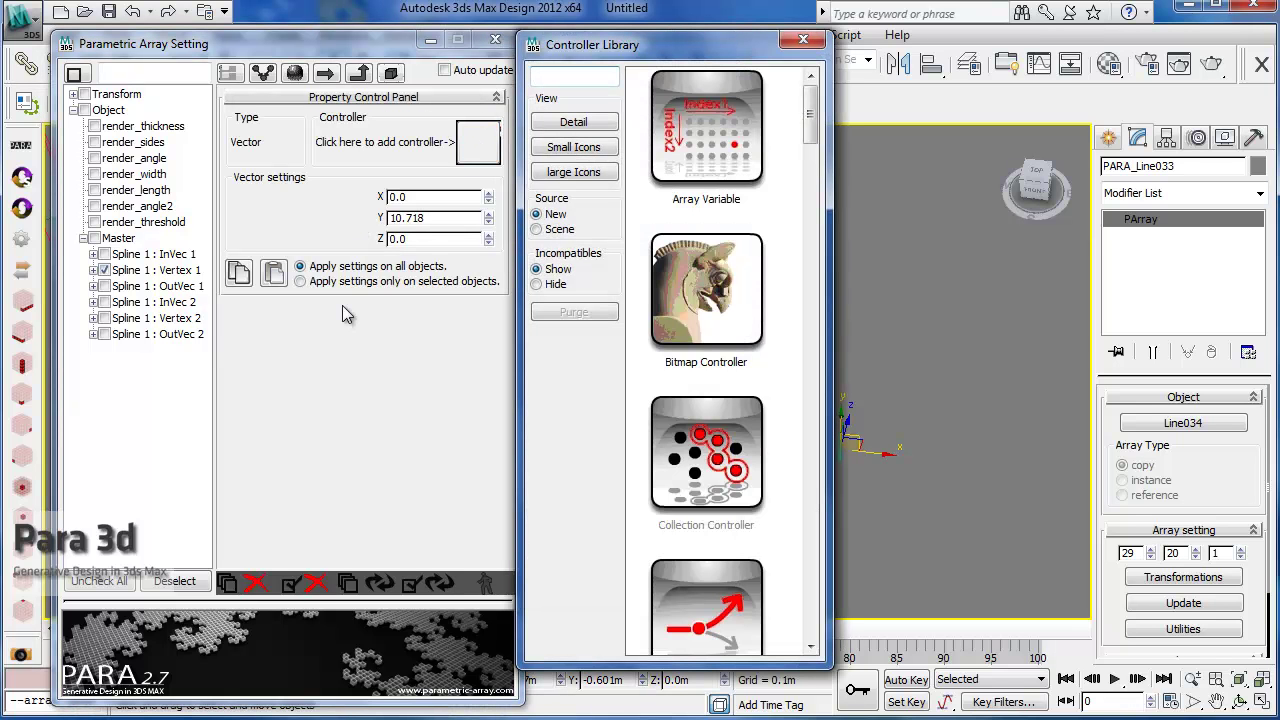
{"action": "type", "text": "cu"}
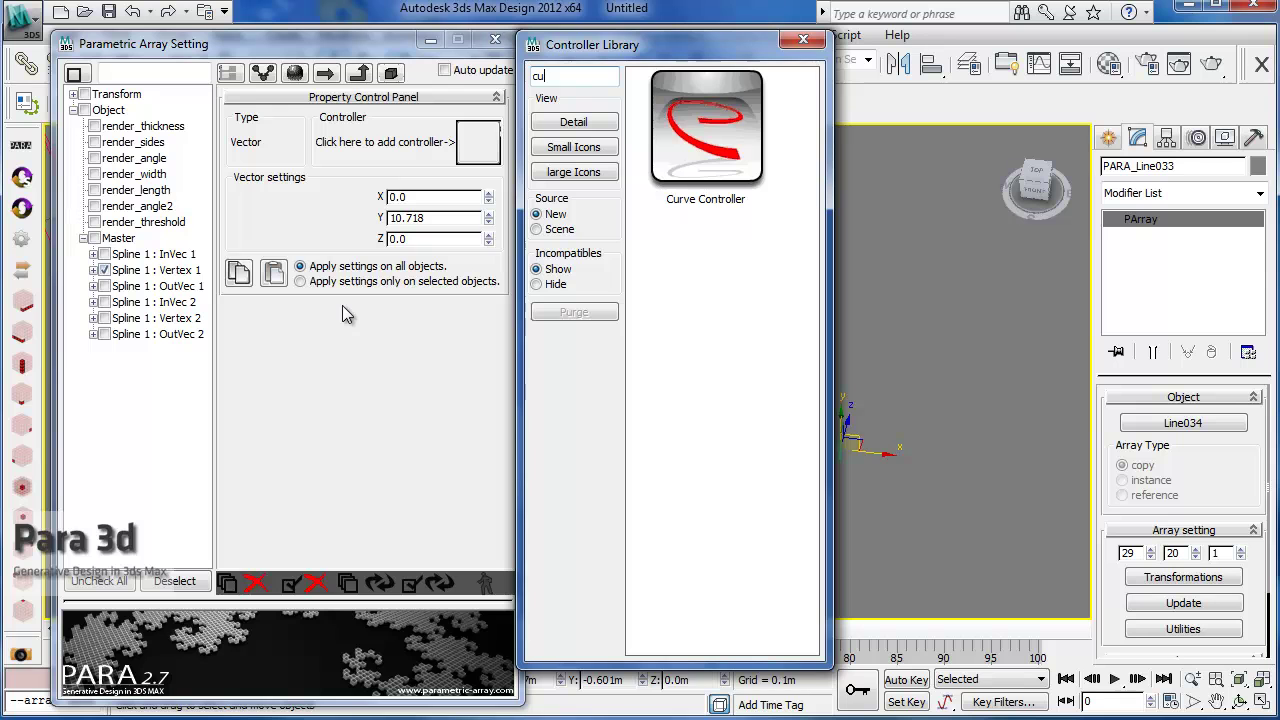
{"action": "left_click_drag", "start_coordinate": [680, 170], "coordinate": [480, 145]}
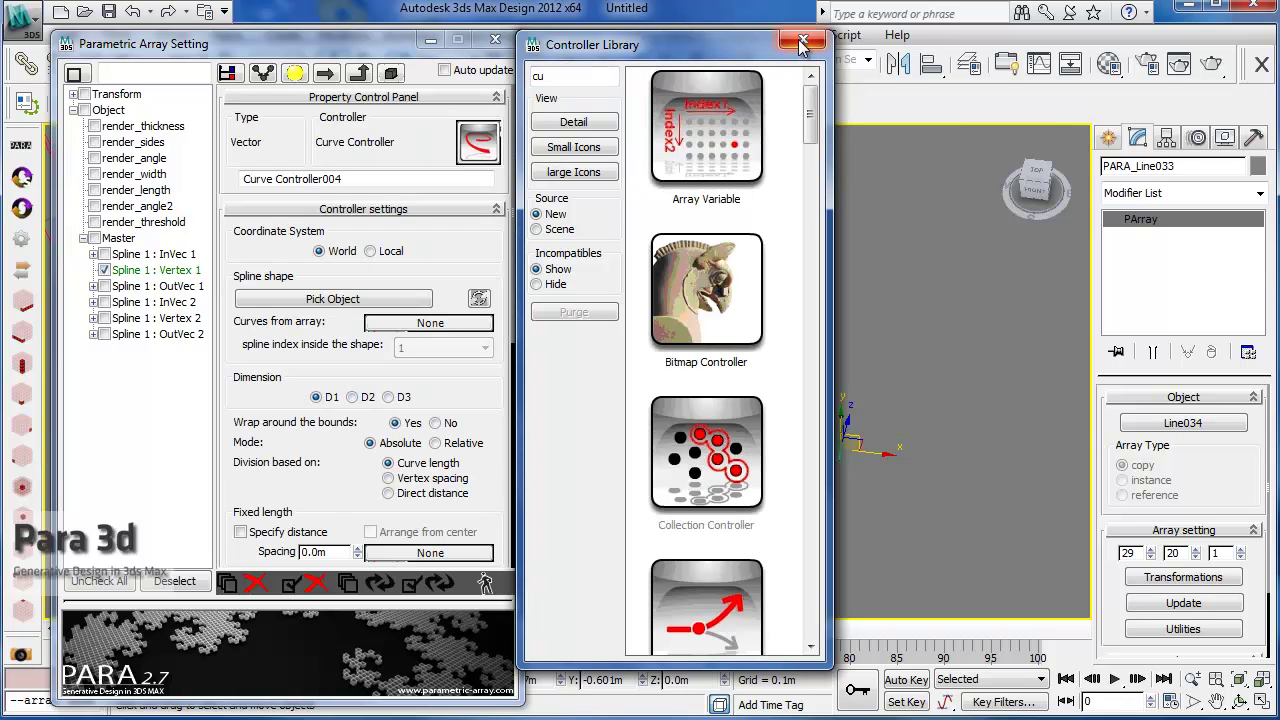
{"action": "left_click", "coordinate": [800, 42]}
Pick the arch Line007 as the controller's spline shape and distribute the items on the curves inside its array
{"action": "left_click_drag", "start_coordinate": [280, 314], "coordinate": [287, 287]}
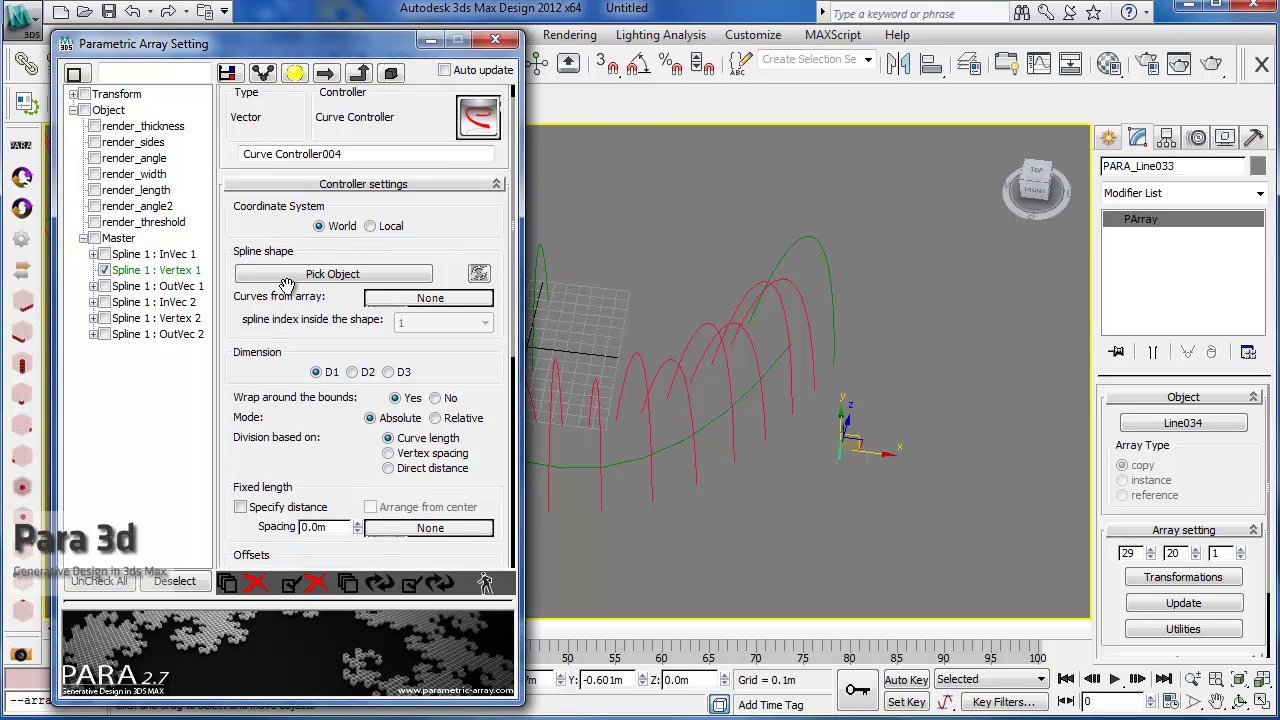
{"action": "left_click", "coordinate": [292, 276]}
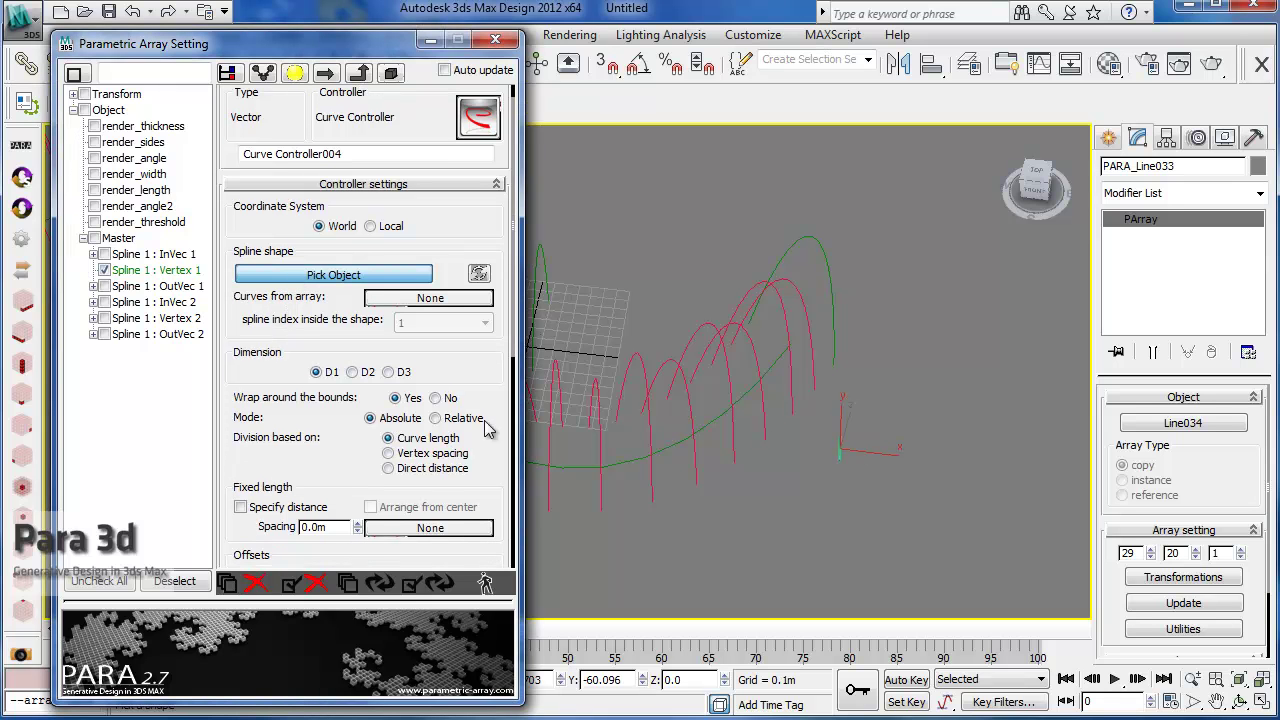
{"action": "left_click", "coordinate": [730, 373]}
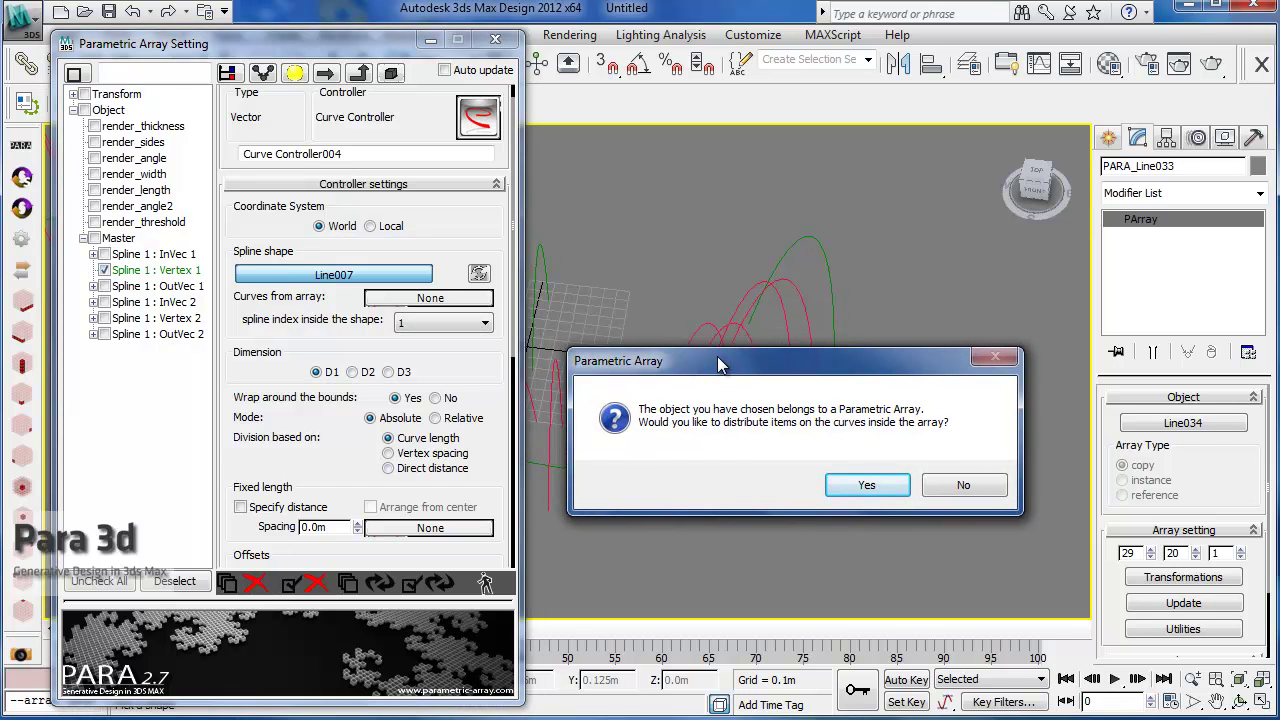
{"action": "left_click_drag", "start_coordinate": [720, 365], "coordinate": [745, 502]}
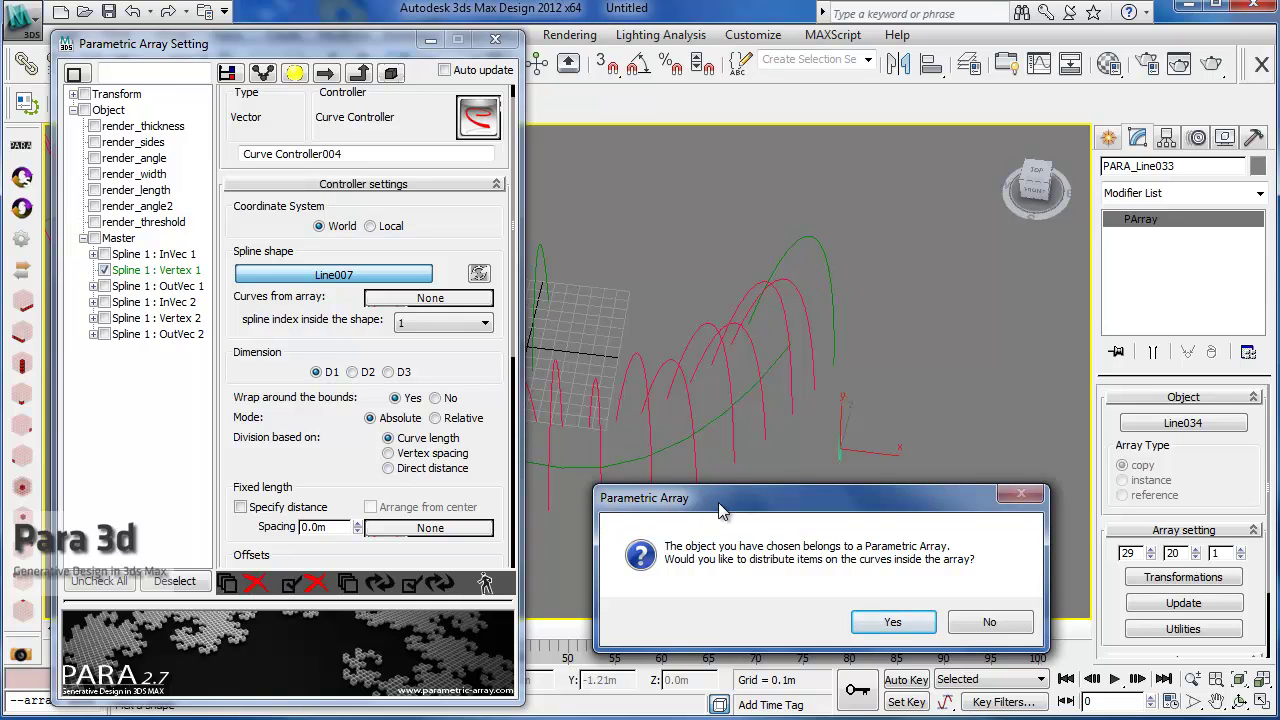
{"action": "mouse_move", "coordinate": [719, 505]}
{"action": "left_mouse_down"}
{"action": "mouse_move", "coordinate": [712, 467]}
{"action": "mouse_move", "coordinate": [710, 487]}
{"action": "left_mouse_up"}
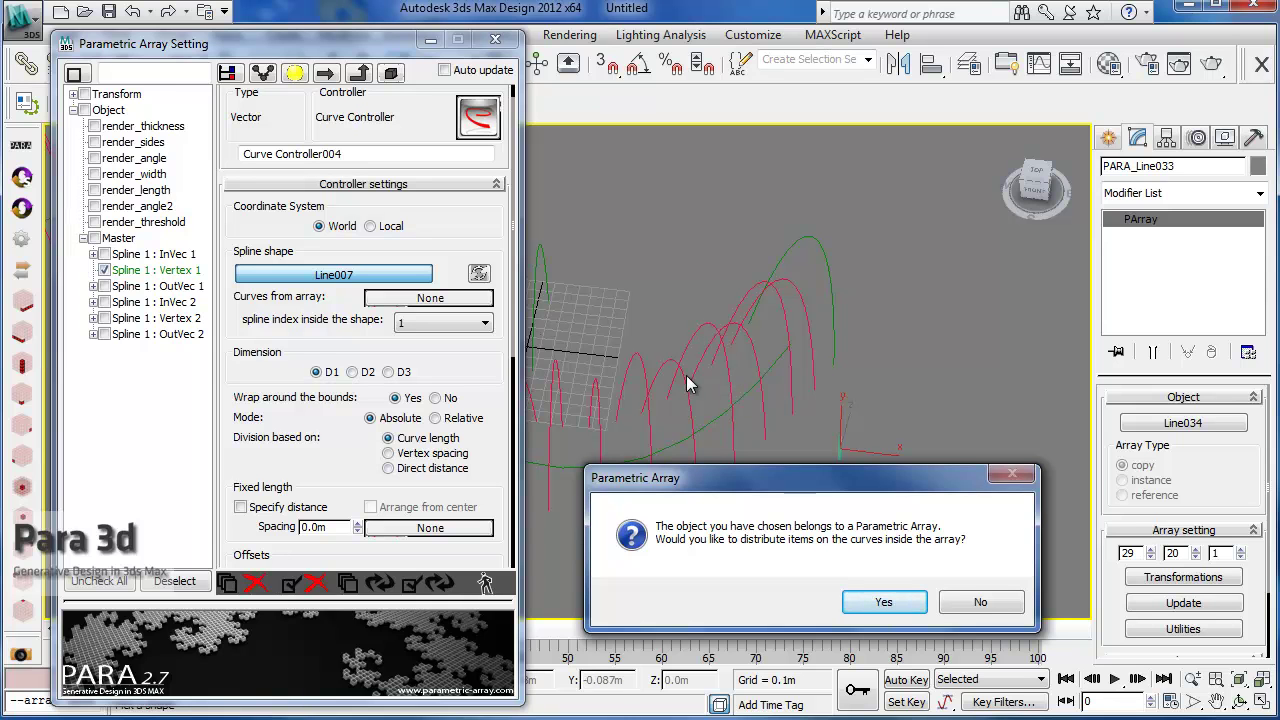
{"action": "left_click_drag", "start_coordinate": [757, 486], "coordinate": [802, 499]}
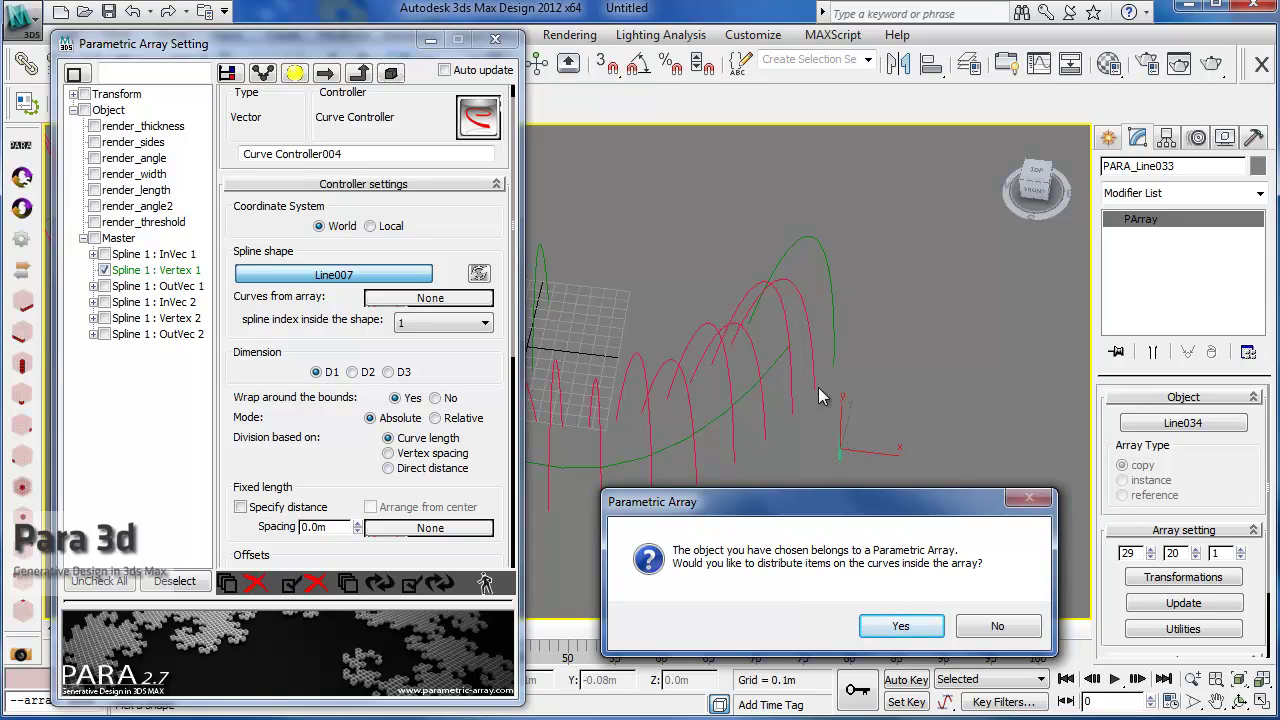
{"action": "left_click", "coordinate": [883, 630]}
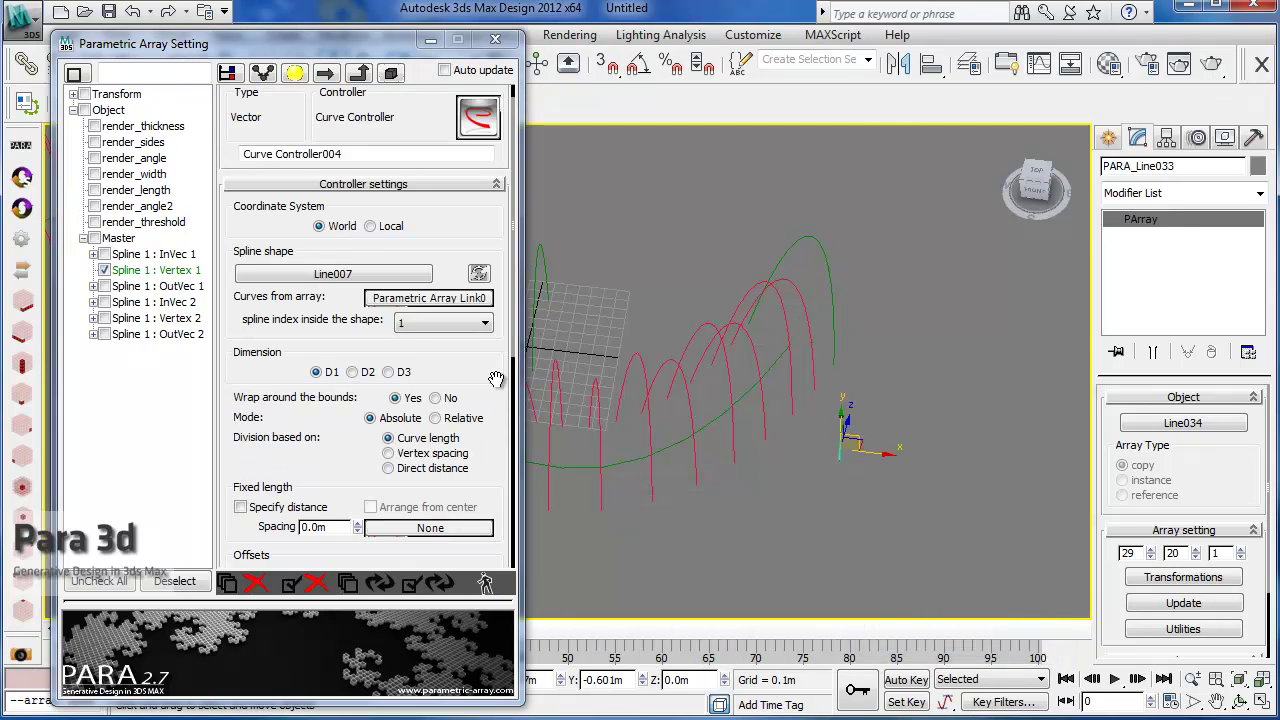
{"action": "scroll", "coordinate": [497, 388], "scroll_direction": "up", "scroll_amount": 1}
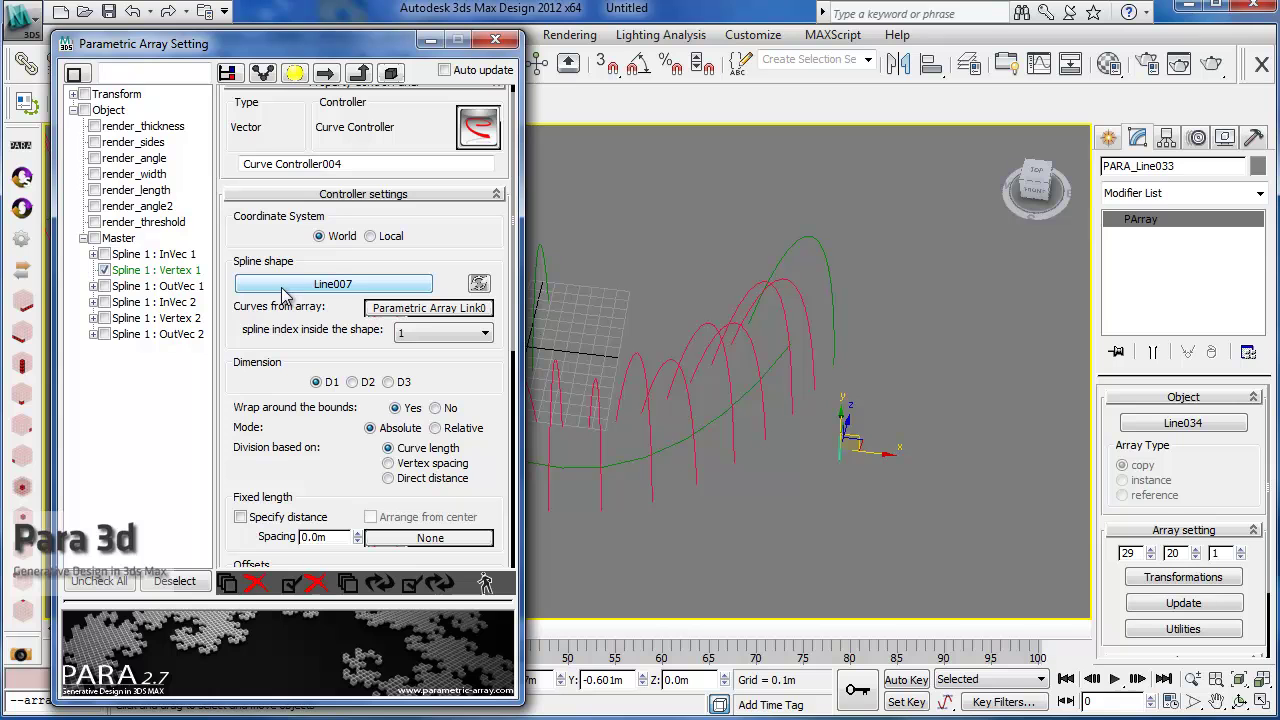
Review the settings of the array link that supplies the curves, and return to the Curve Controller
{"action": "left_click", "coordinate": [400, 309]}
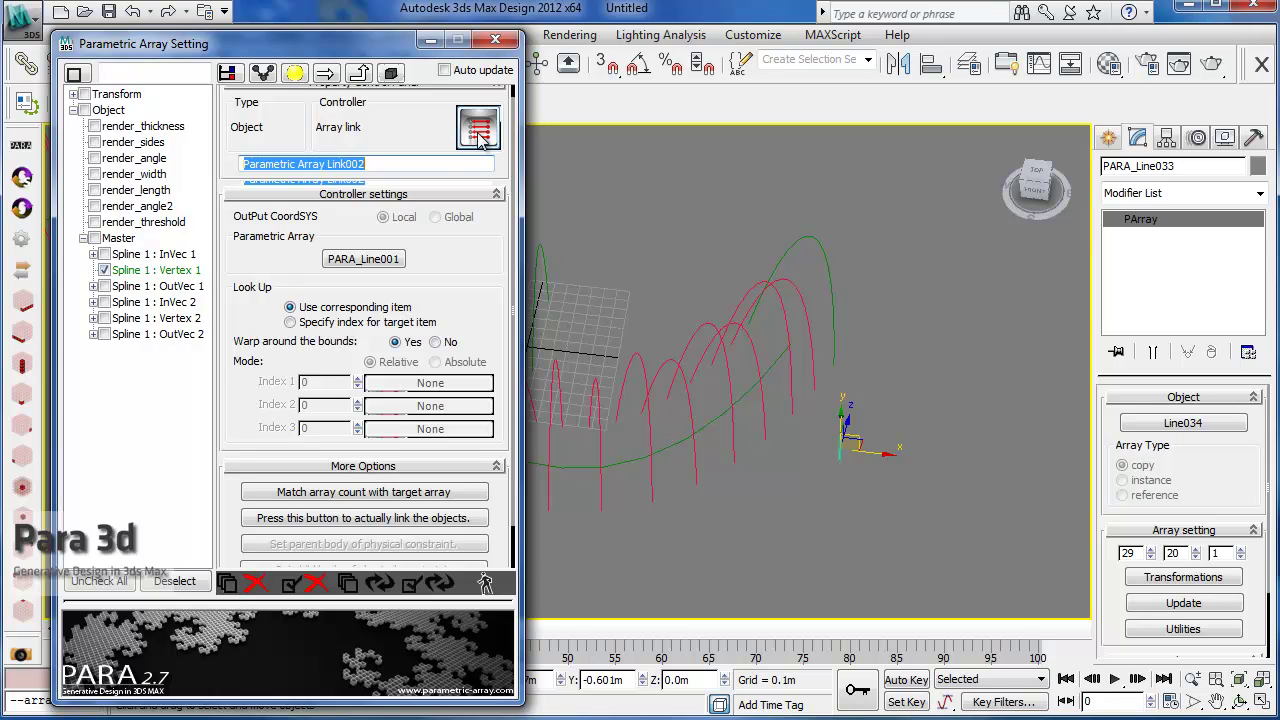
{"action": "left_click_drag", "start_coordinate": [473, 248], "coordinate": [477, 343]}
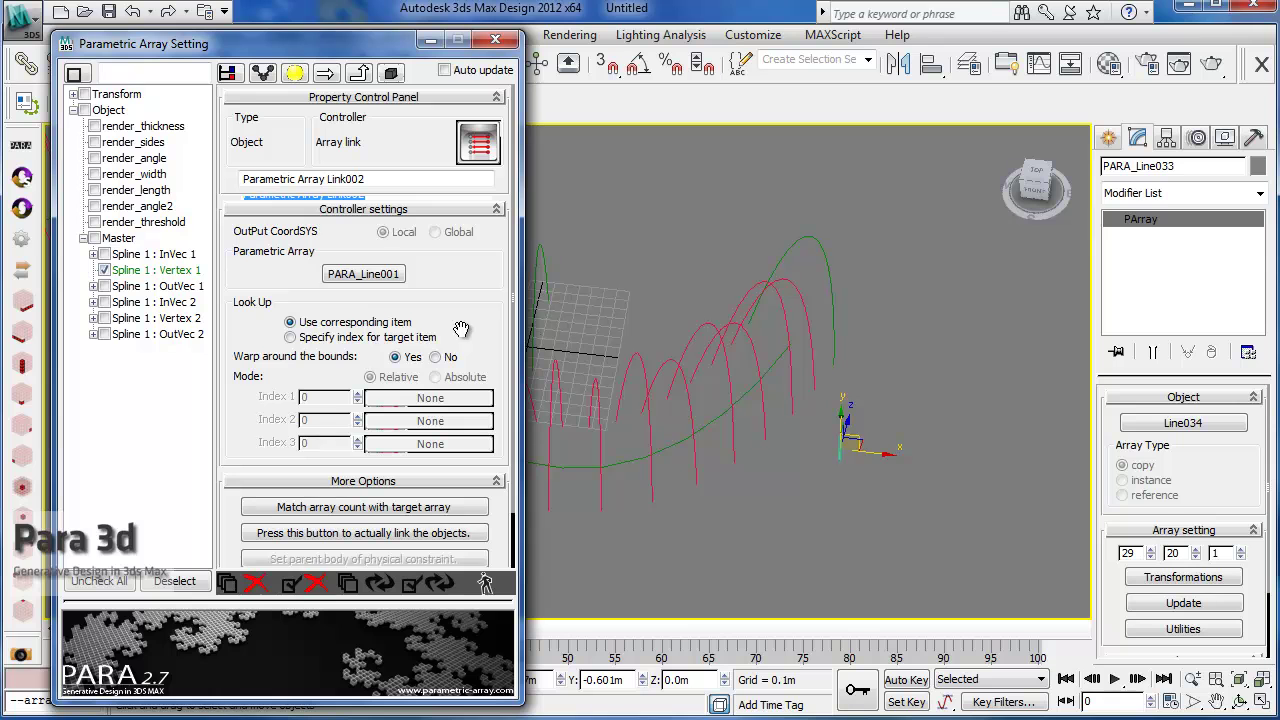
{"action": "left_click_drag", "start_coordinate": [463, 326], "coordinate": [475, 272]}
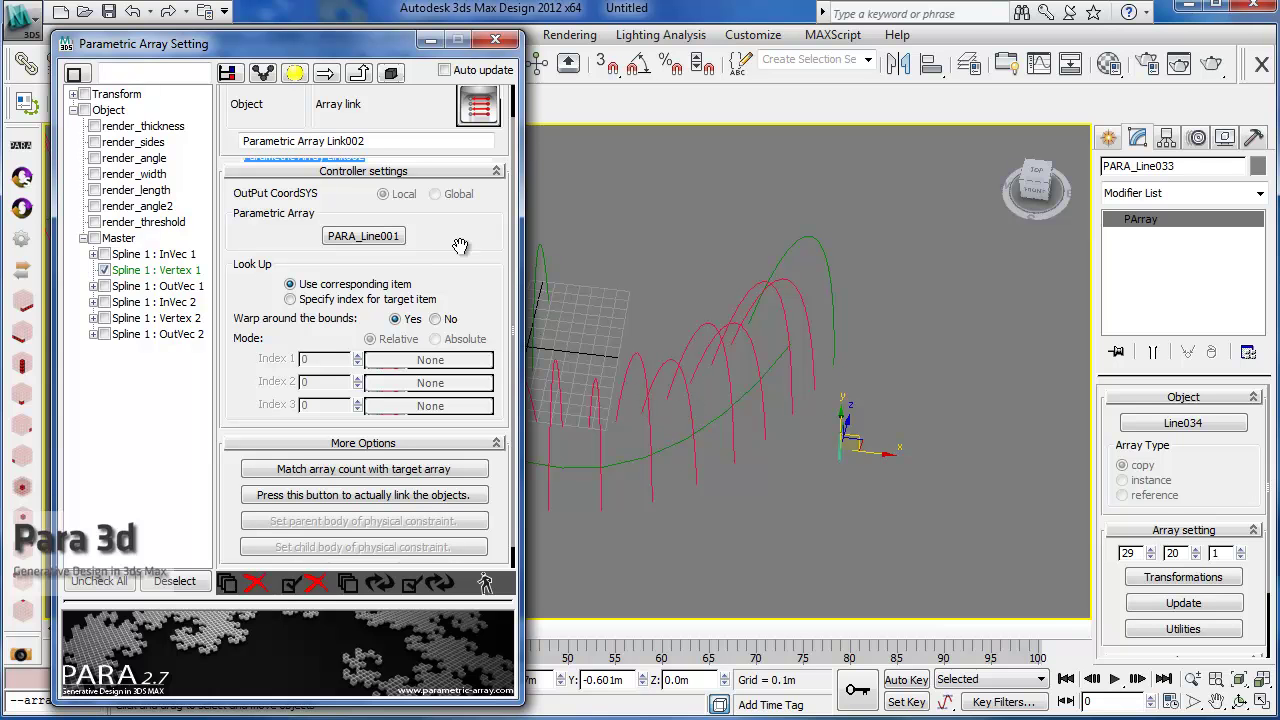
{"action": "left_click_drag", "start_coordinate": [462, 248], "coordinate": [462, 271]}
{"action": "left_click", "coordinate": [359, 73]}
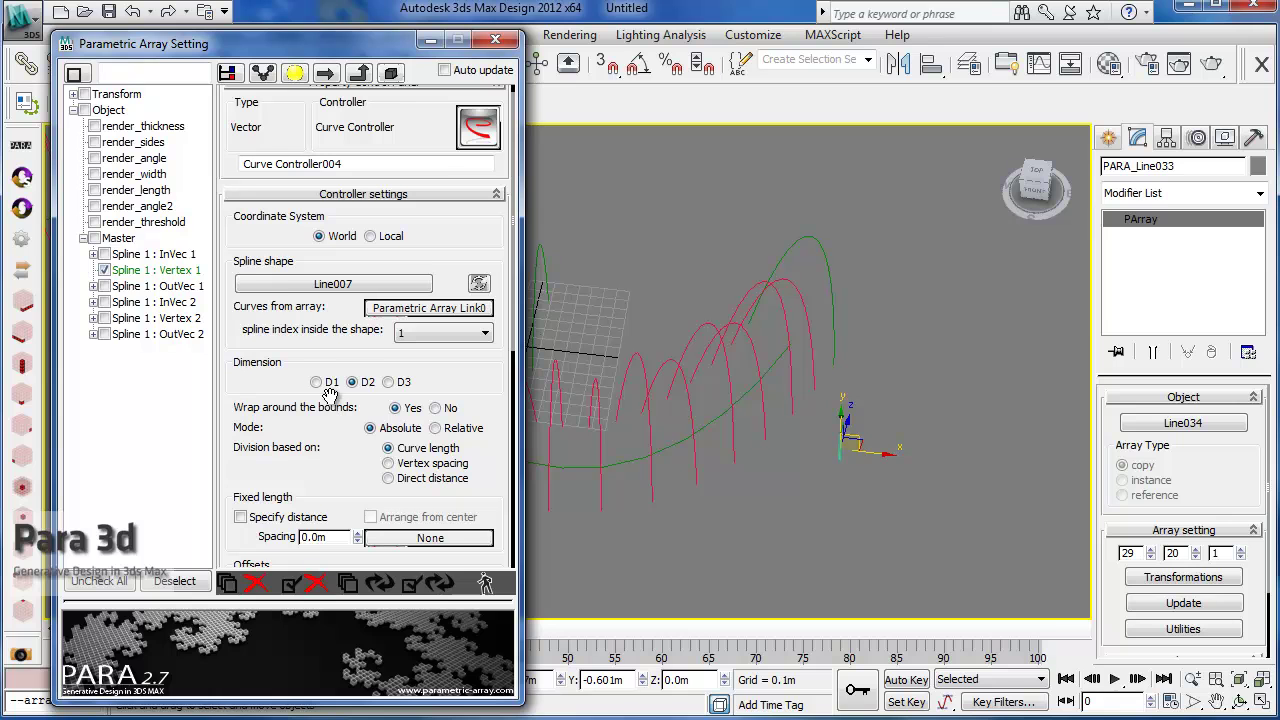
Set the Curve Controller's dimension to D2 and update the line array with the checked Vertex 1 property
{"action": "scroll", "coordinate": [330, 400], "scroll_direction": "down", "scroll_amount": 1}
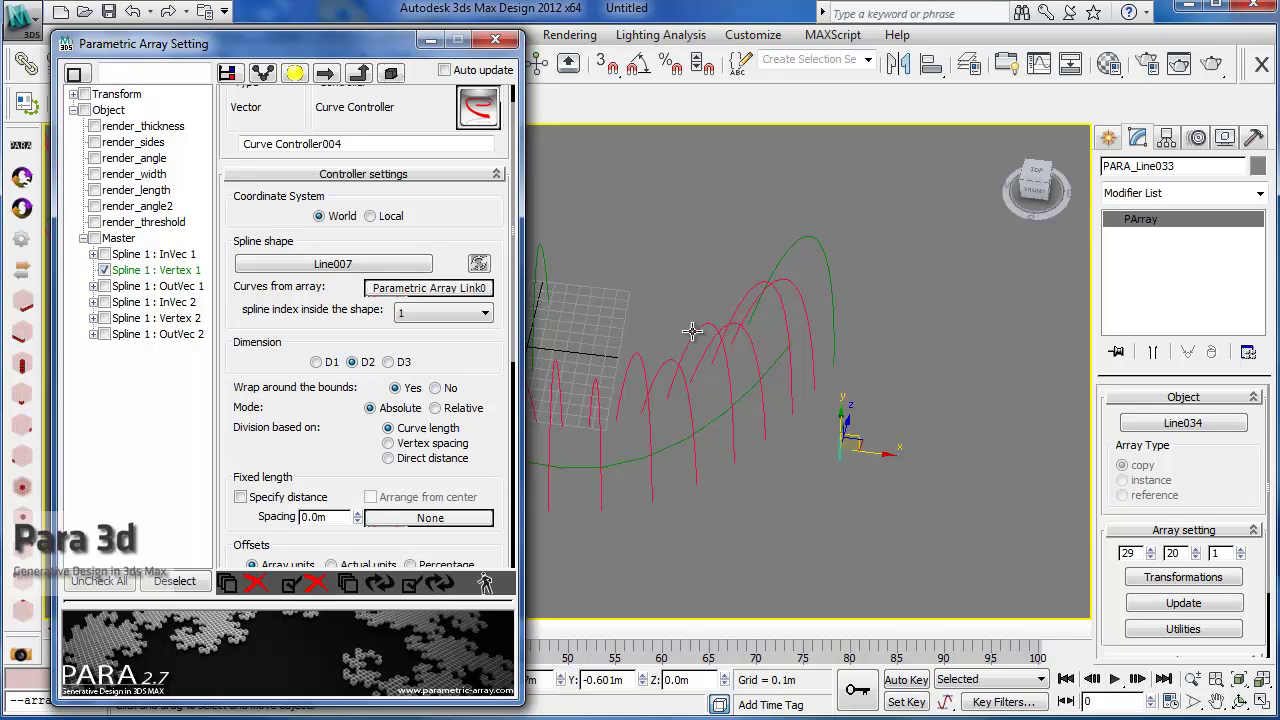
{"action": "left_click", "coordinate": [421, 585]}
{"action": "middle_click_drag", "start_coordinate": [665, 469], "coordinate": [703, 436]}
{"action": "middle_click_drag", "start_coordinate": [864, 271], "coordinate": [856, 344]}
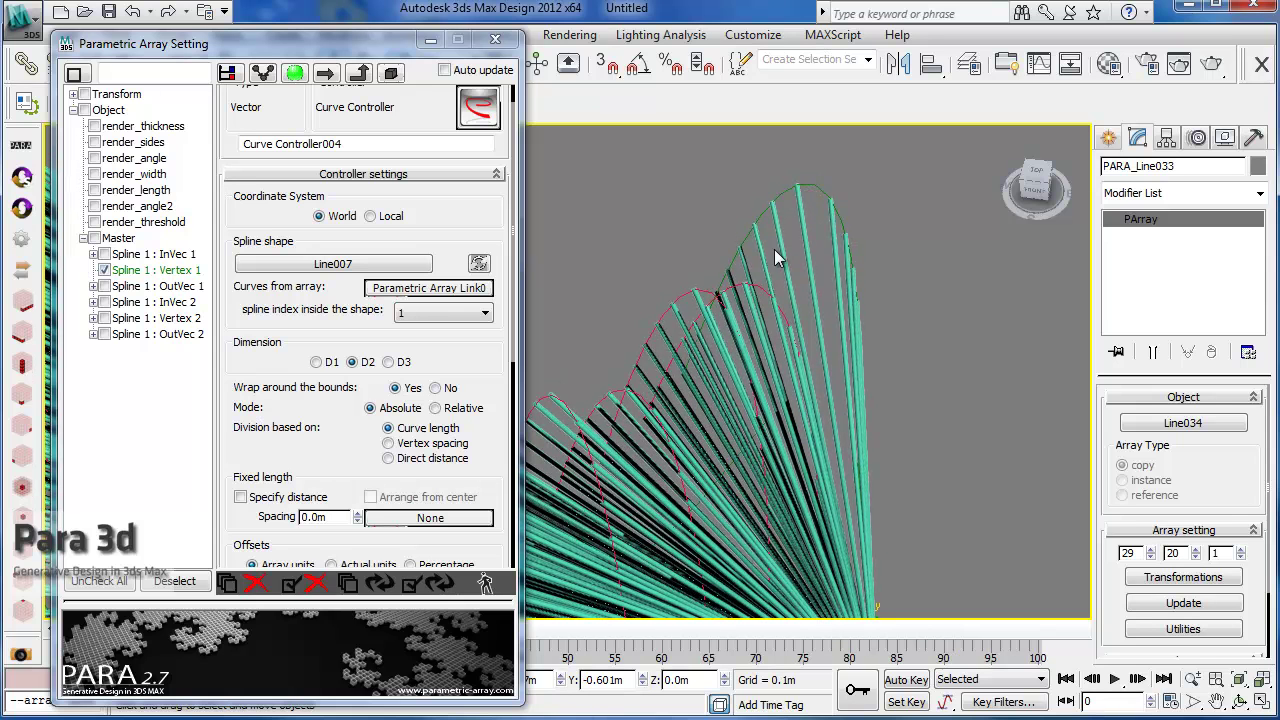
Inspect how the line ends are distributed along the arches, first close up at the end arch and across the whole structure
{"action": "middle_click_drag", "start_coordinate": [749, 309], "coordinate": [677, 413], "text": "alt"}
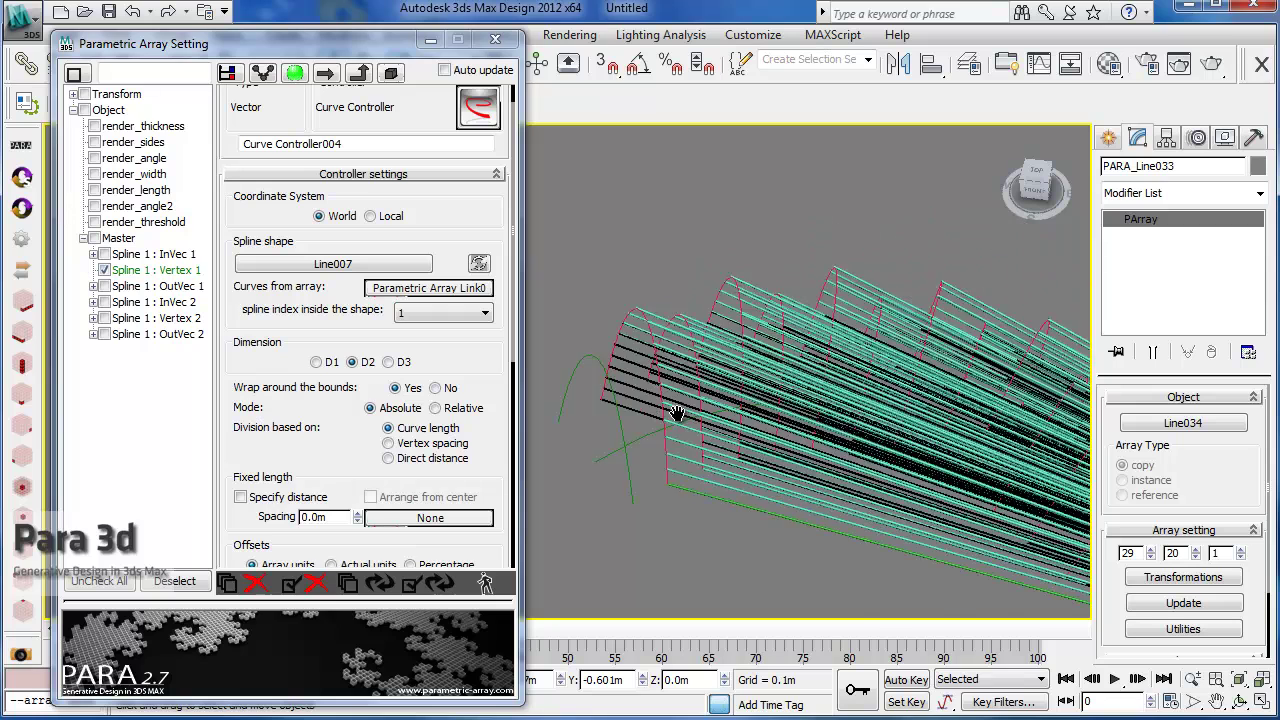
{"action": "scroll", "coordinate": [677, 413], "scroll_direction": "up", "scroll_amount": 3}
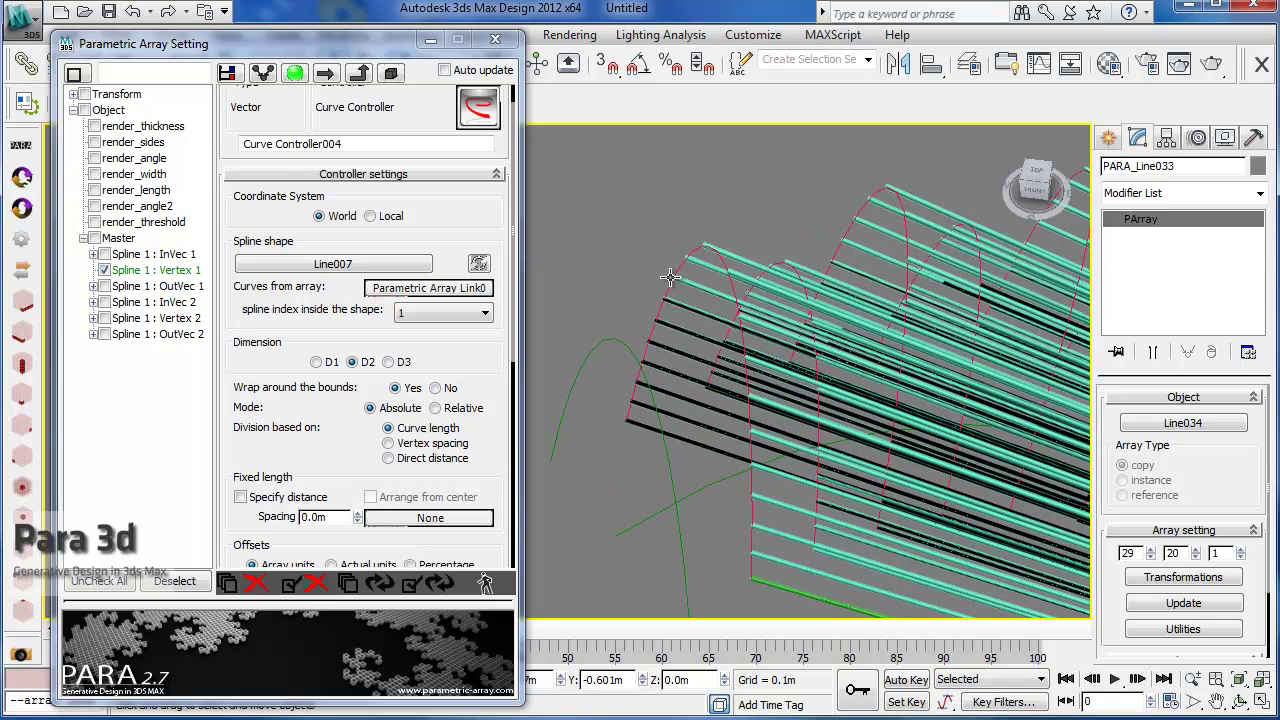
{"action": "middle_click_drag", "start_coordinate": [640, 429], "coordinate": [631, 395]}
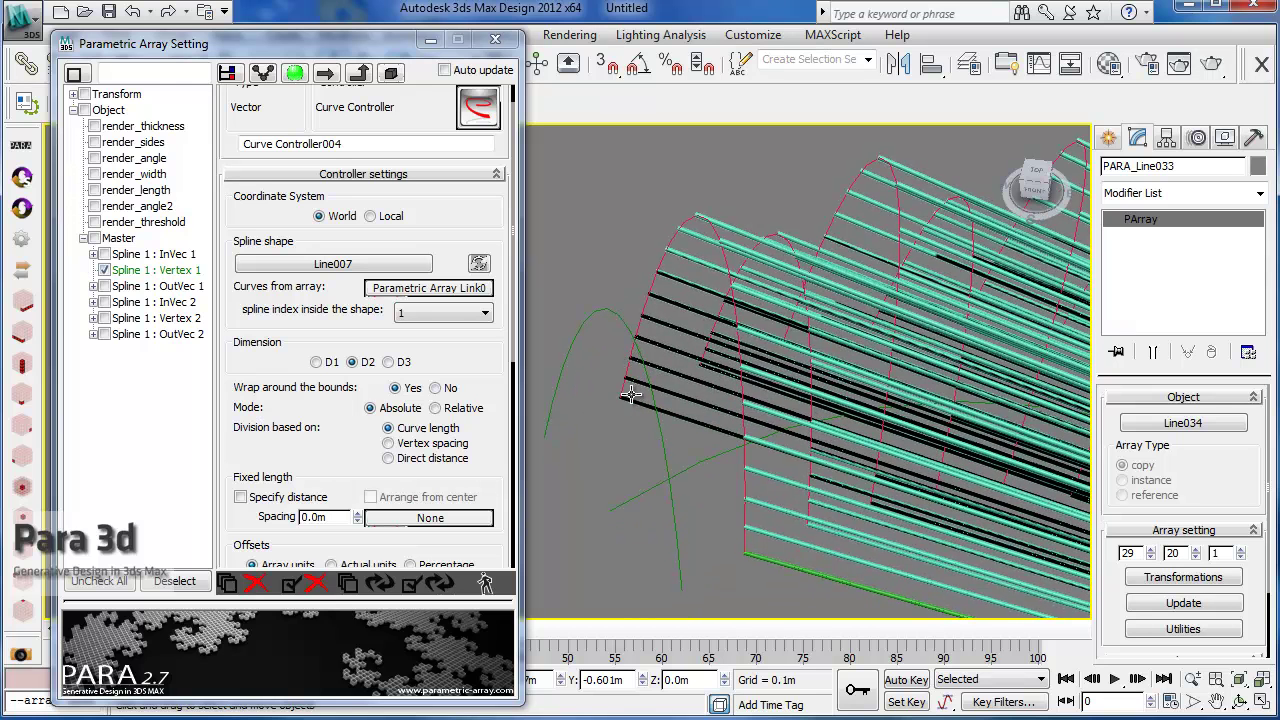
{"action": "middle_click_drag", "start_coordinate": [741, 551], "coordinate": [705, 551]}
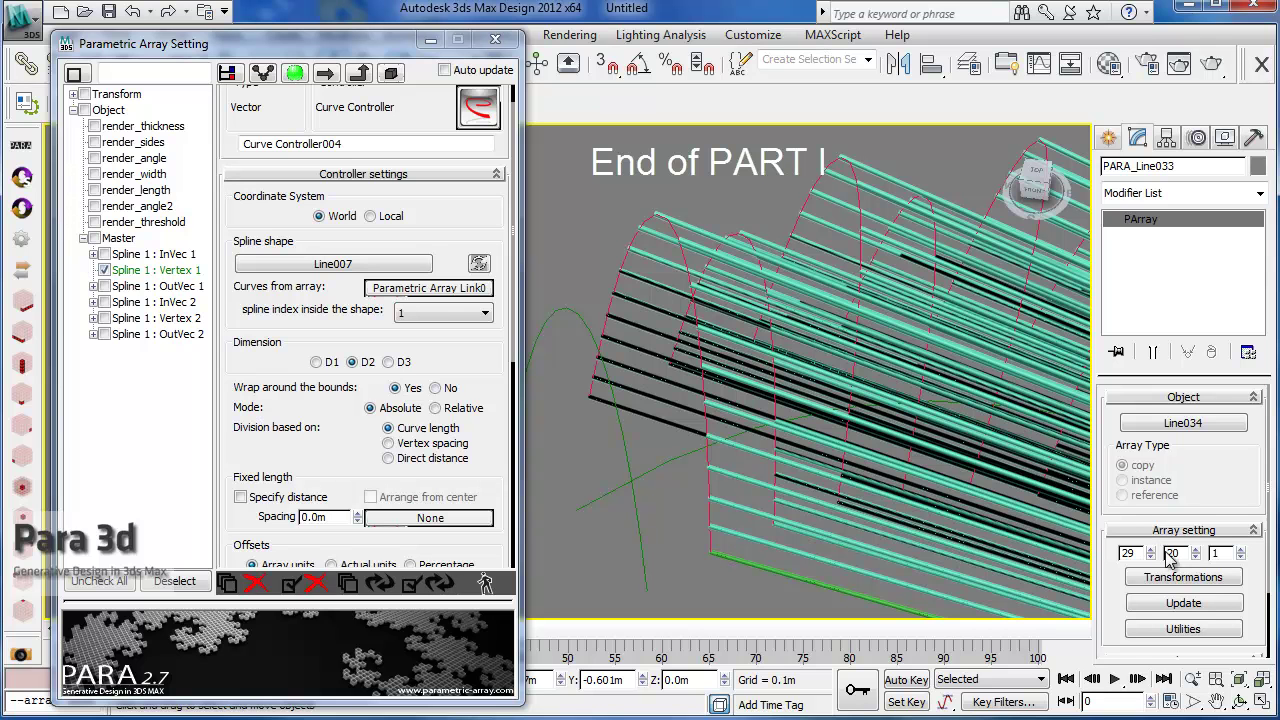
{"action": "middle_click_drag", "start_coordinate": [742, 358], "coordinate": [710, 365]}
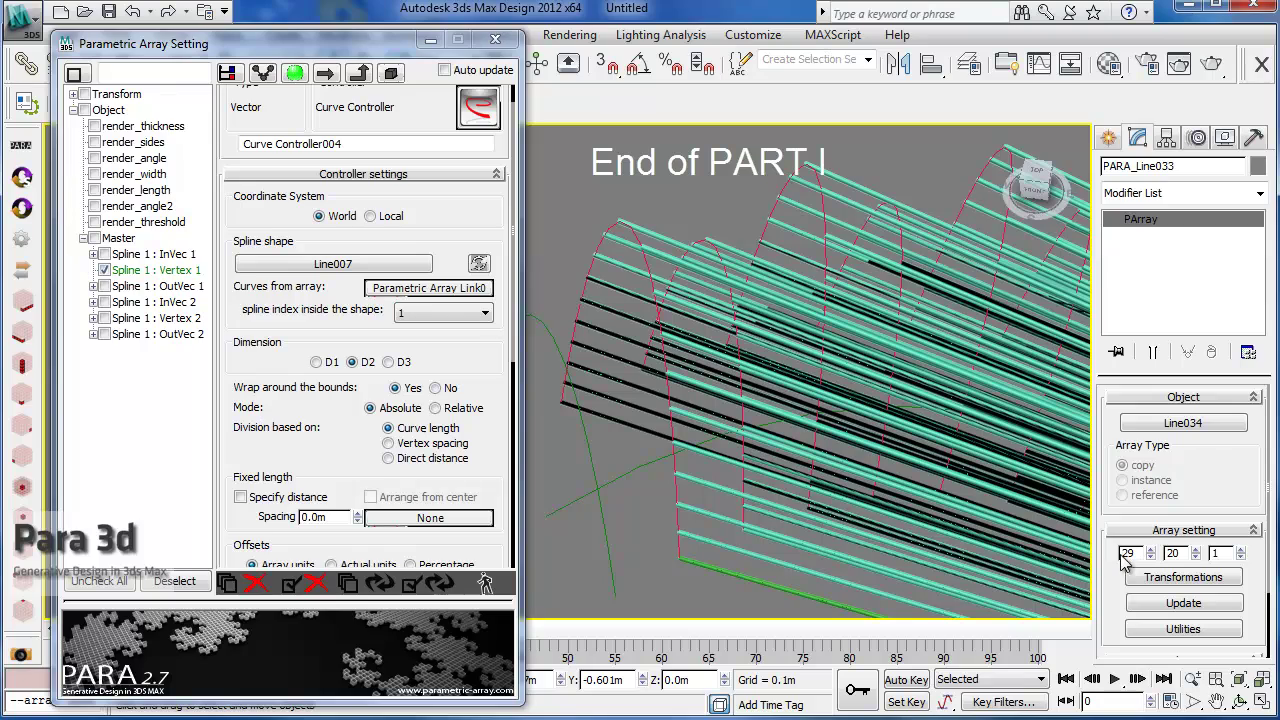
{"action": "middle_click_drag", "start_coordinate": [1000, 543], "coordinate": [760, 357], "text": "alt"}
{"action": "scroll", "coordinate": [760, 357], "scroll_direction": "down", "scroll_amount": 5}
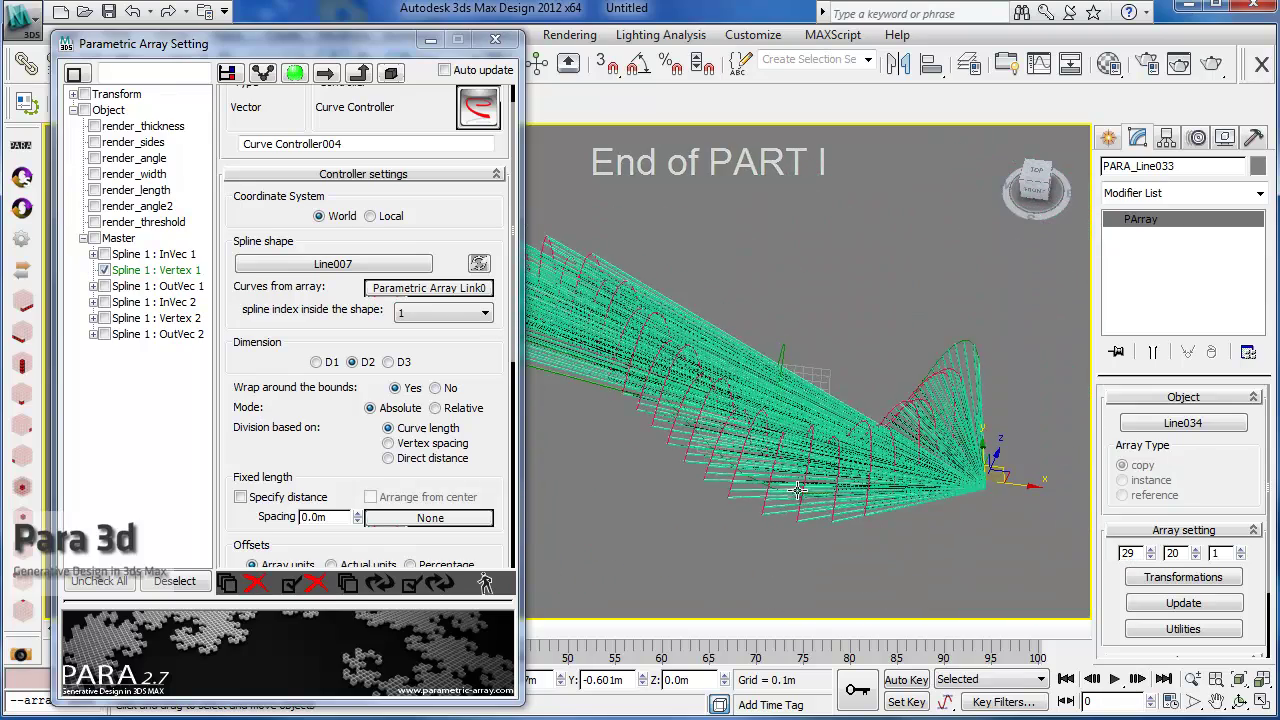